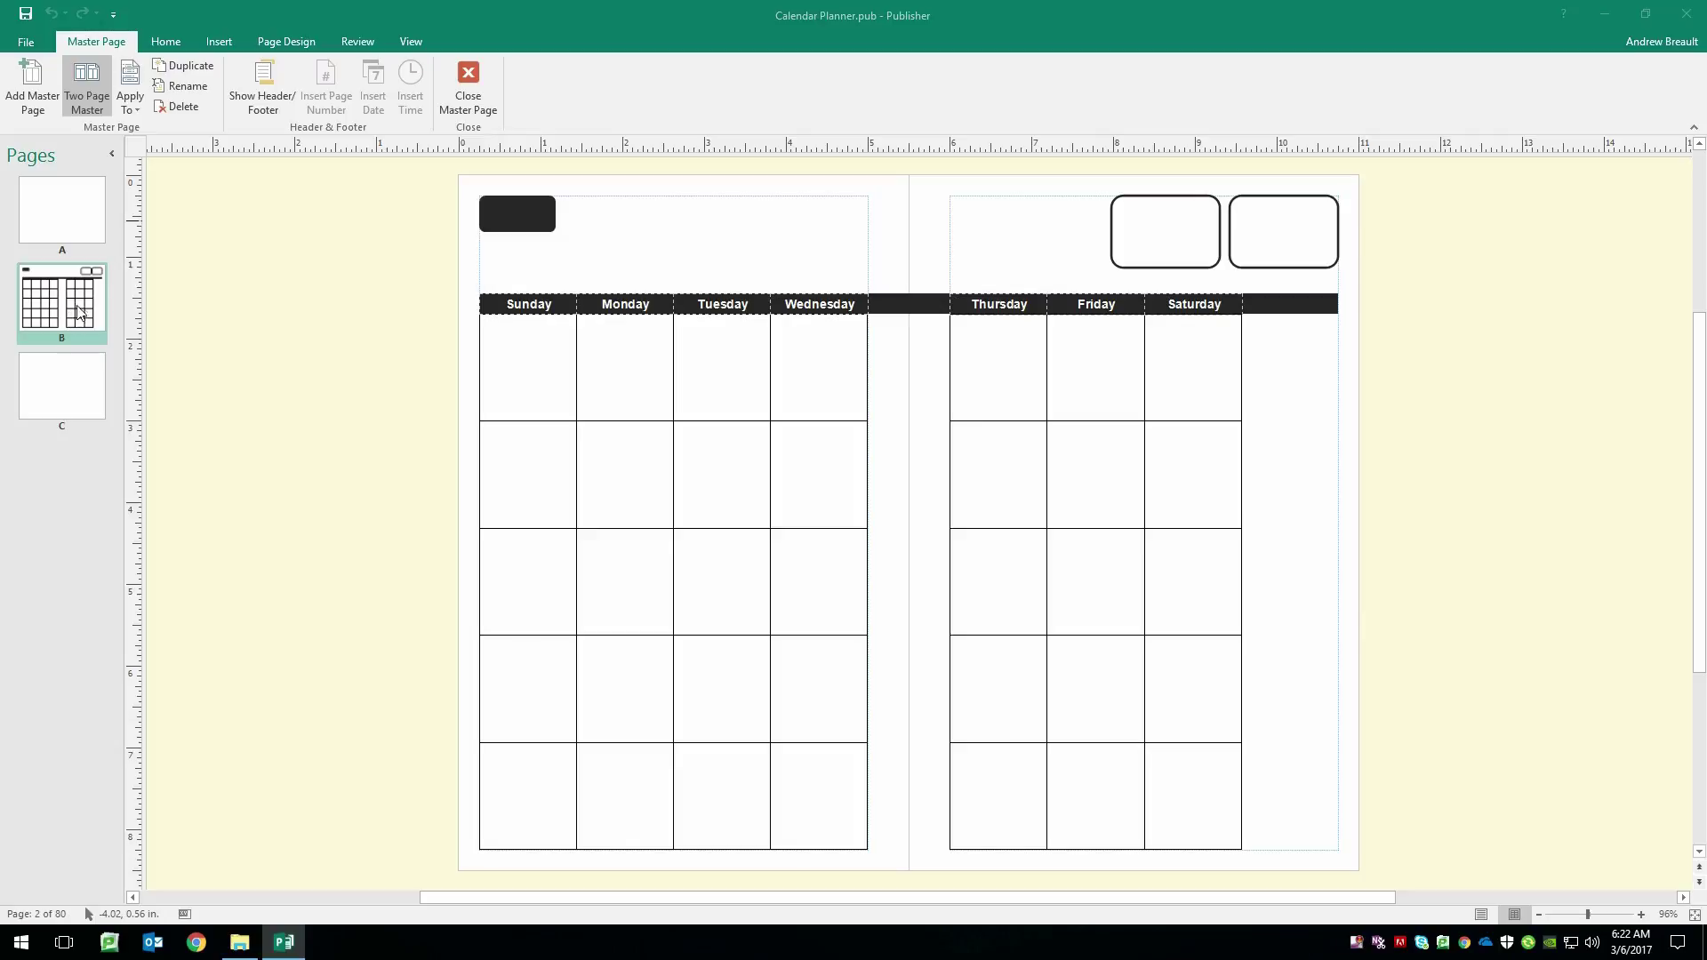
- Switch from the Month View master to the blank two-page master page C (Week View)
left_click(258, 347)
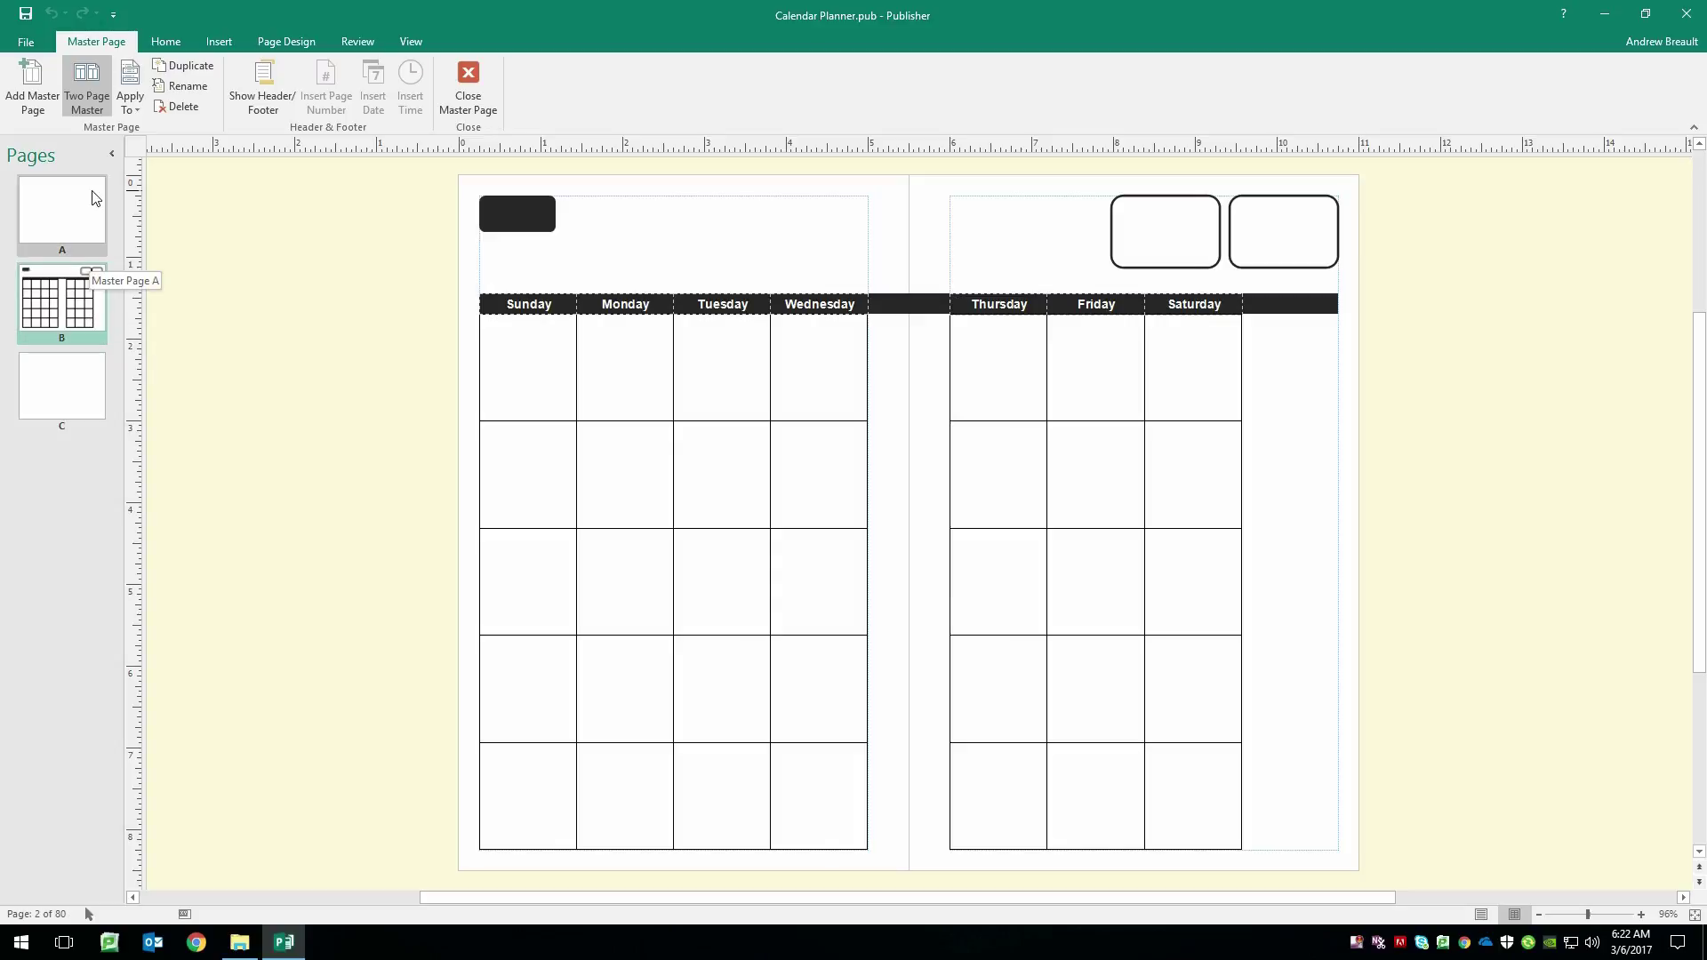
left_click(75, 402)
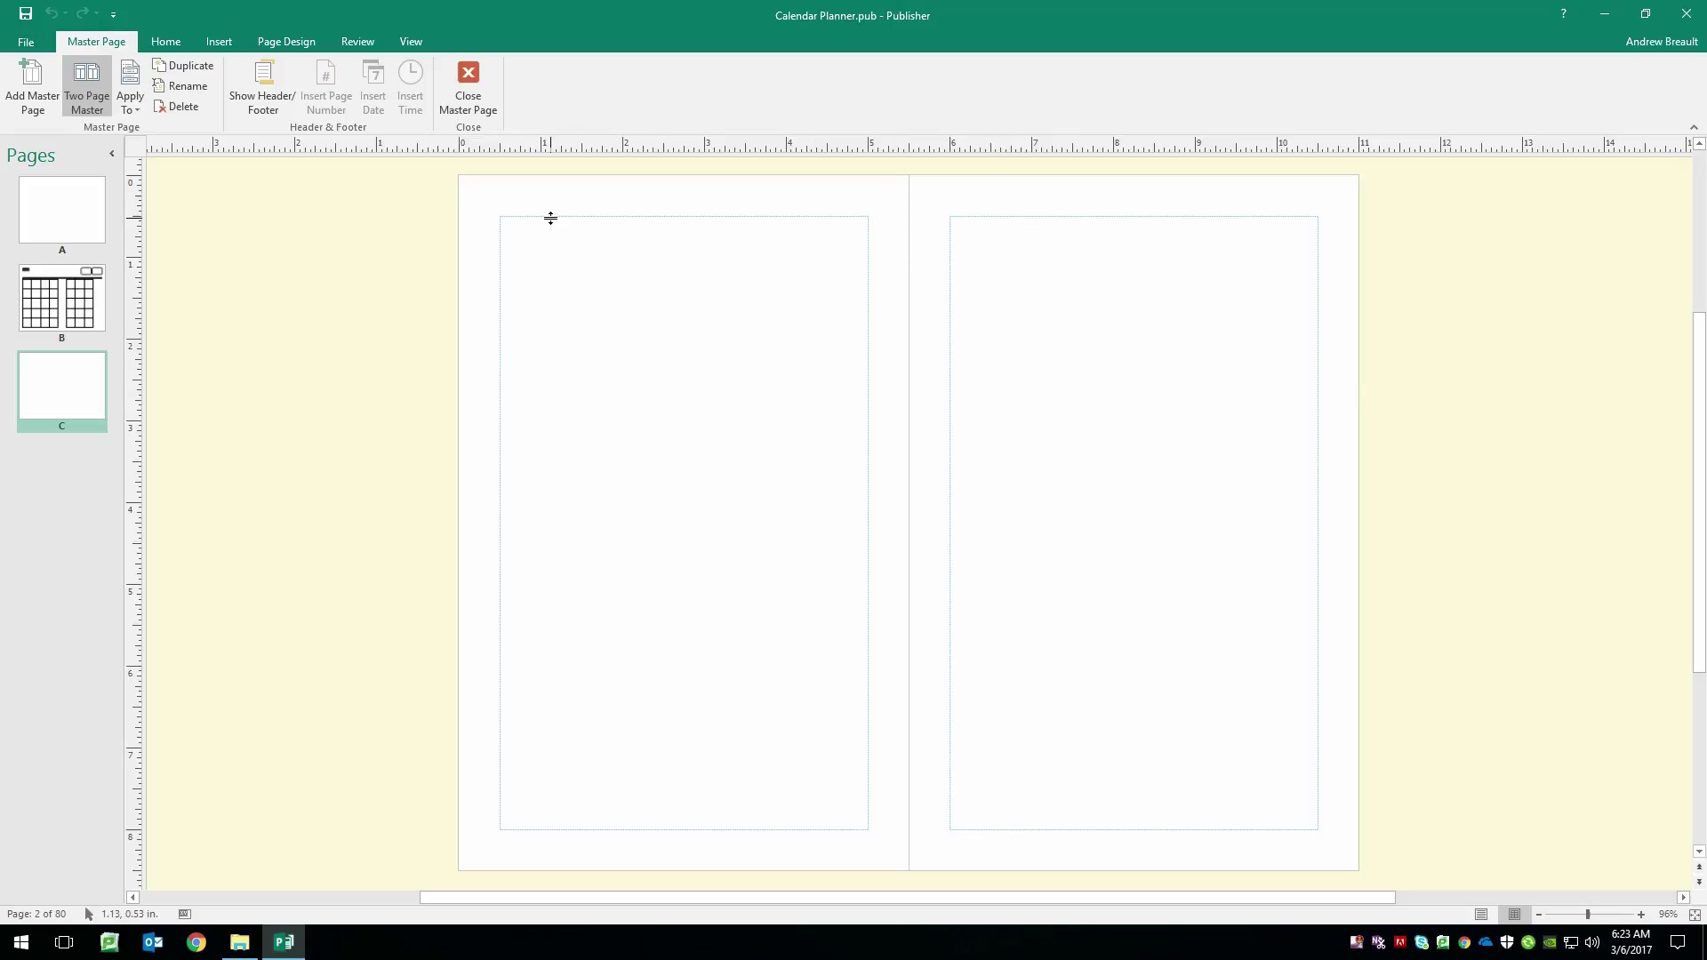
- Move the top and left margin guides outward and set a custom 0.2-inch top margin
left_click_drag(551, 218, 554, 195)
left_click_drag(499, 300, 480, 299)
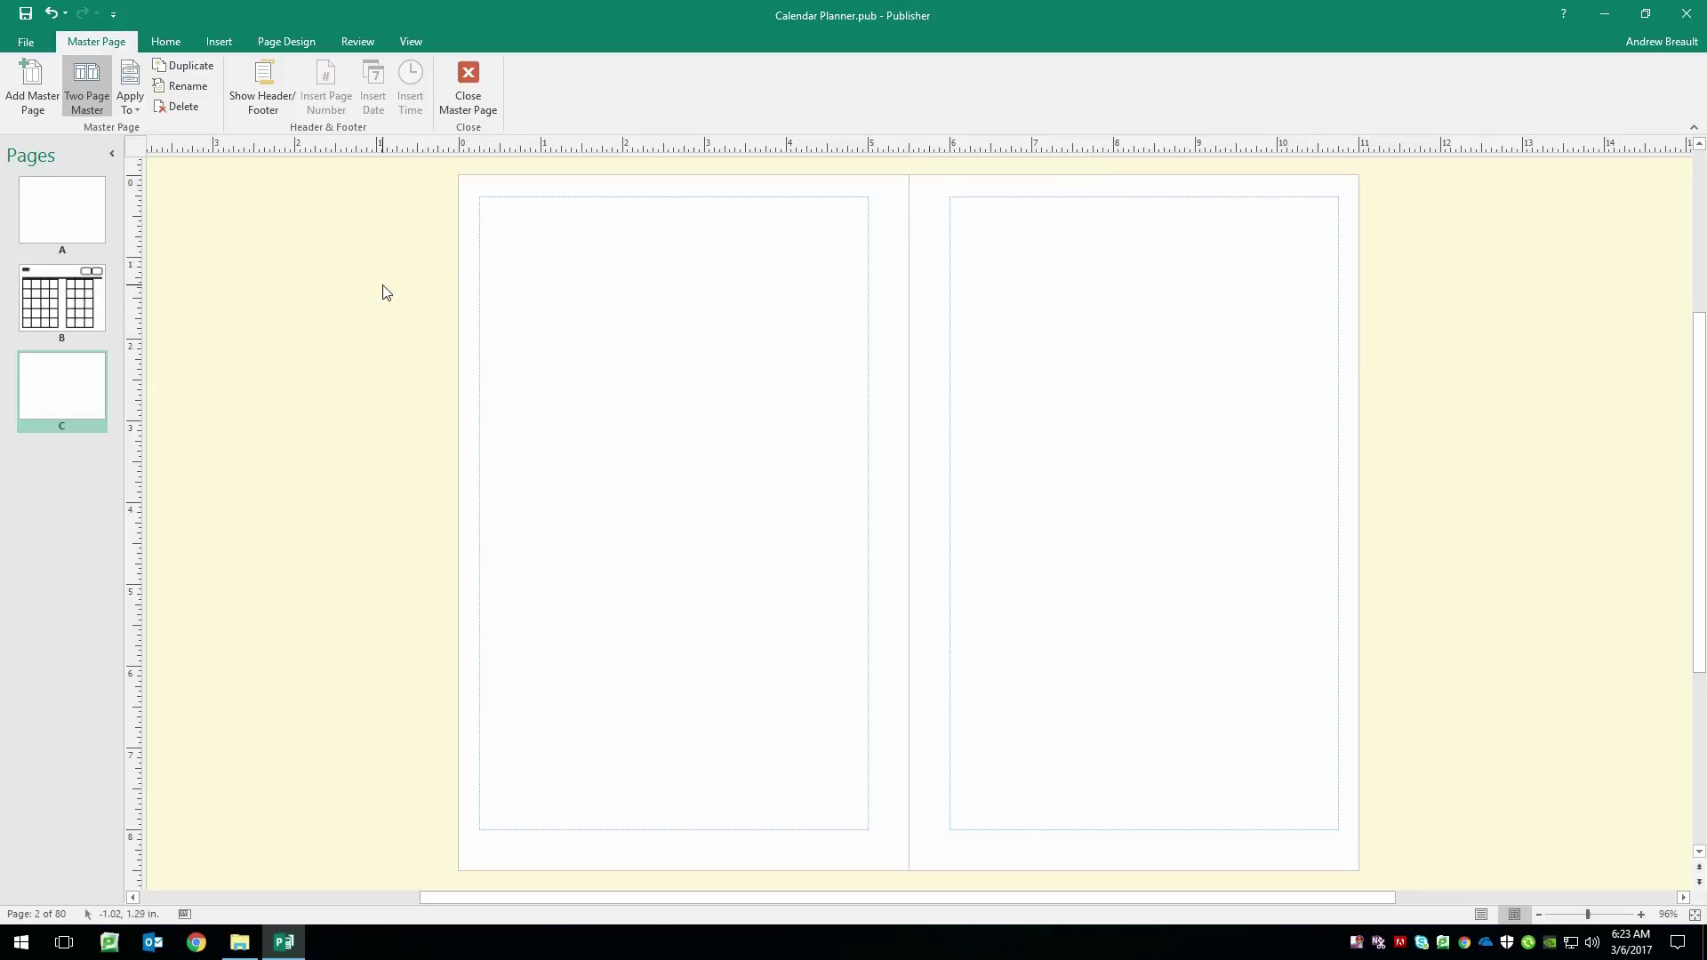
left_click(294, 45)
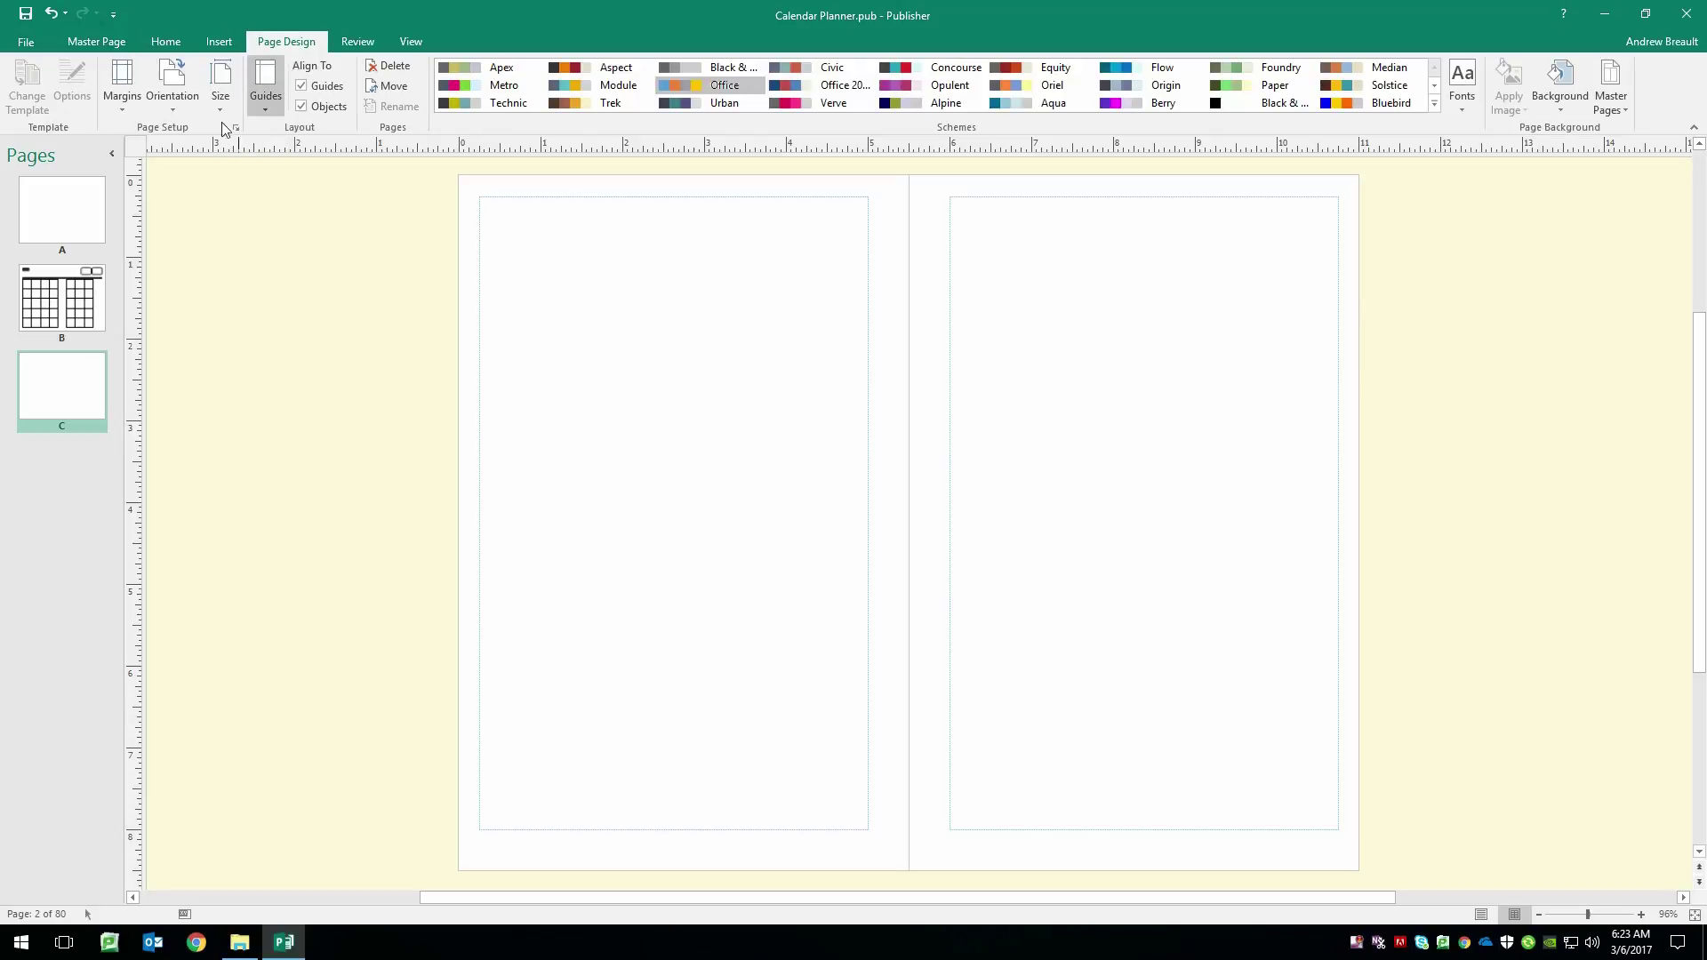
left_click(120, 99)
left_click(200, 418)
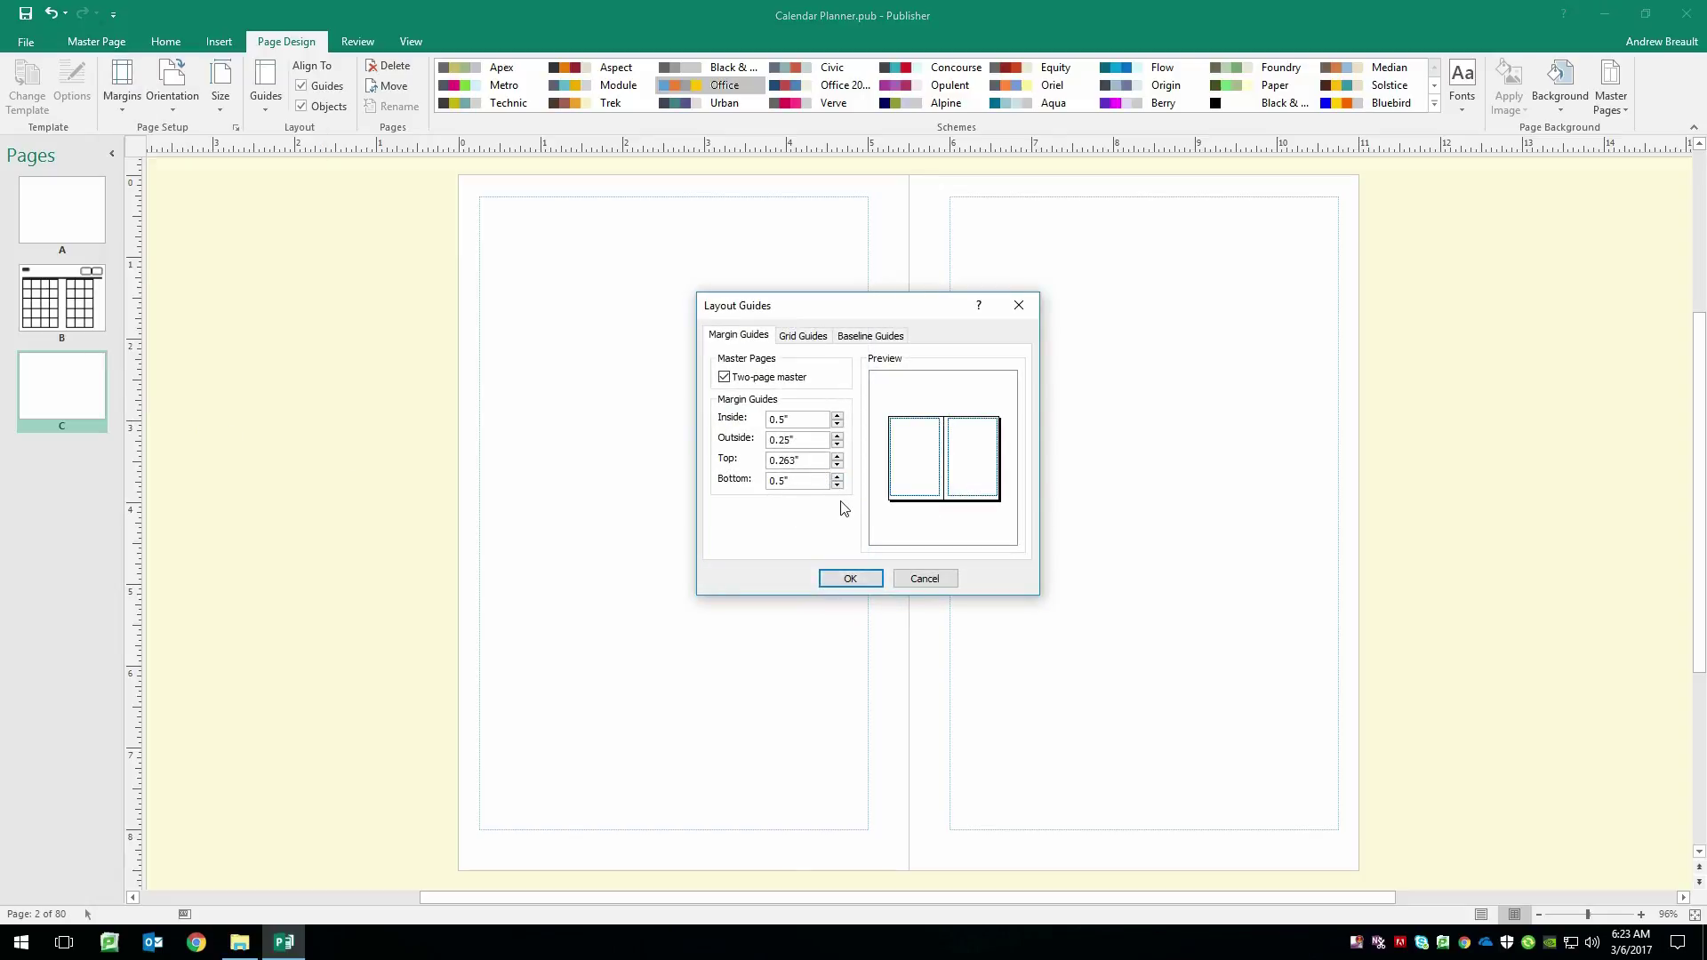
left_click_drag(812, 461, 757, 461)
type(".2")
left_click(851, 580)
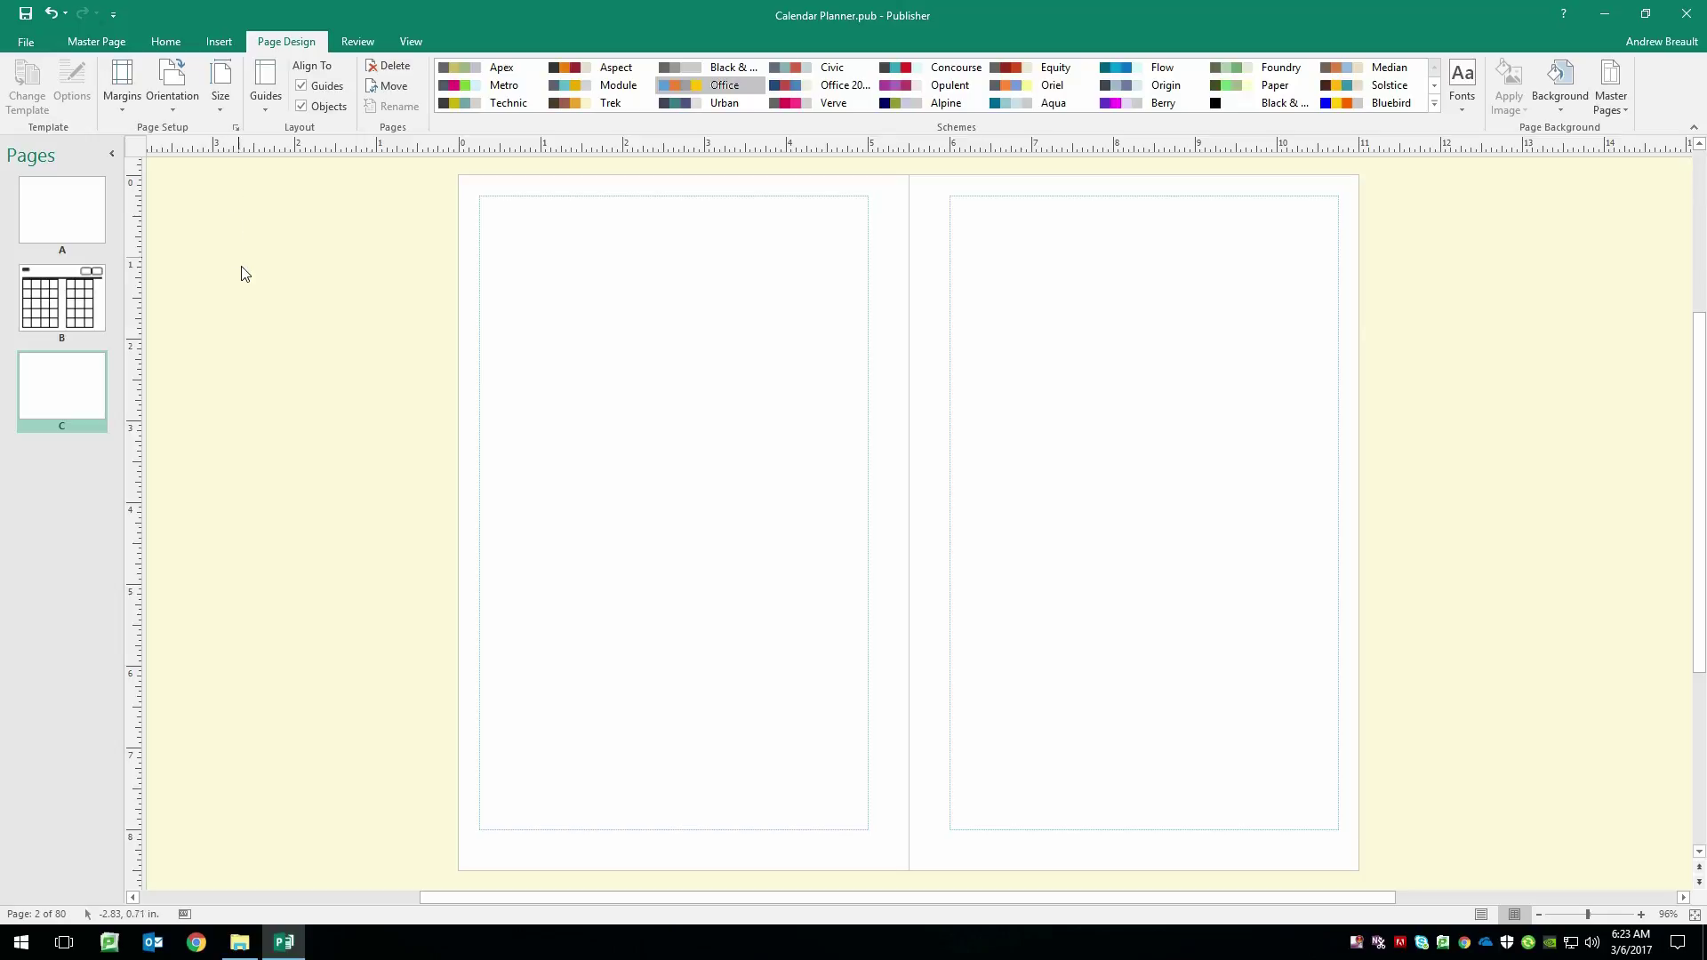
- Compare with master page B's calendar, then return to master page C
left_click(100, 297)
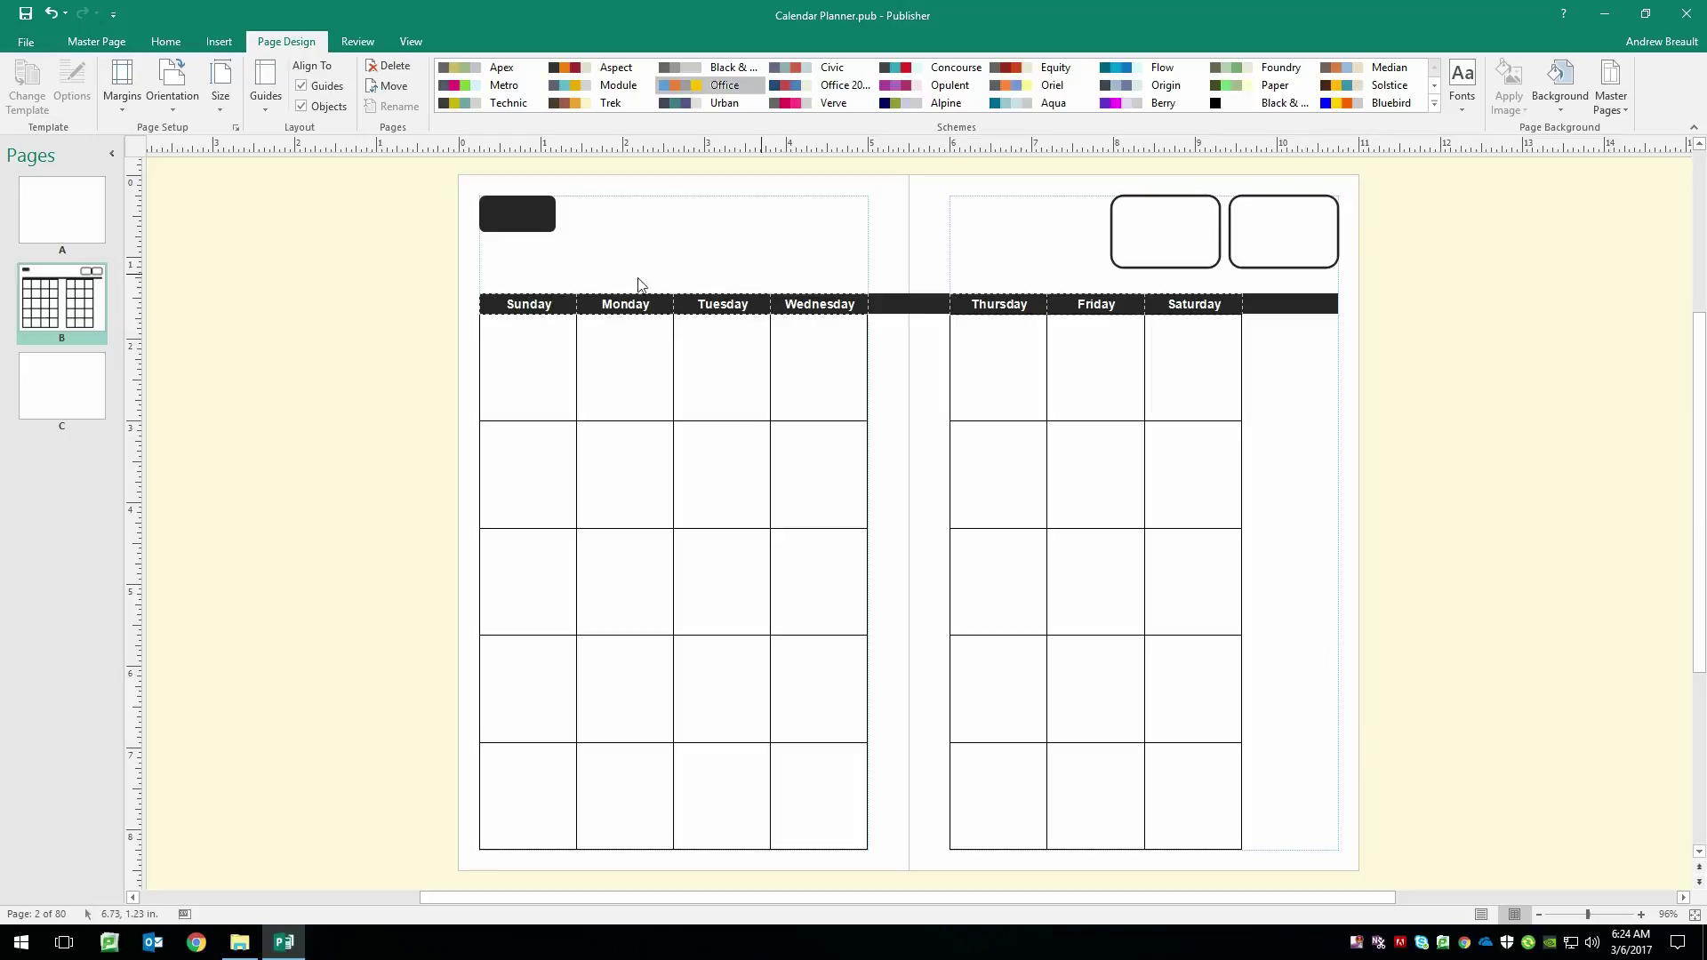
left_click(75, 405)
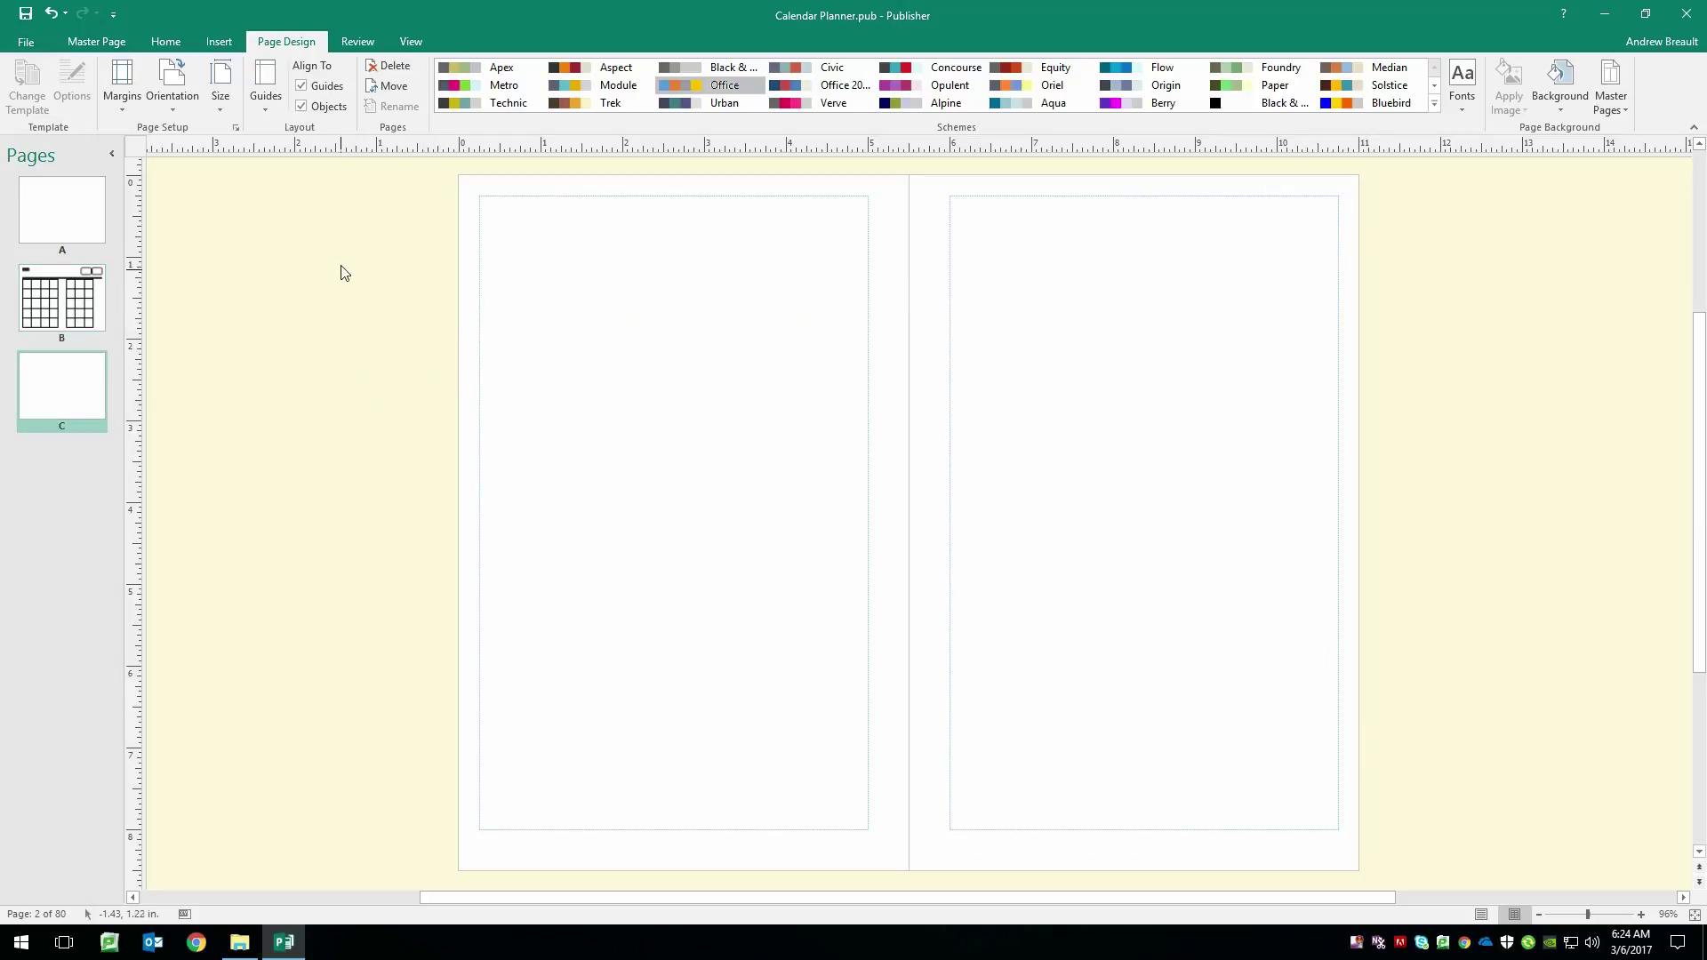
left_click(223, 42)
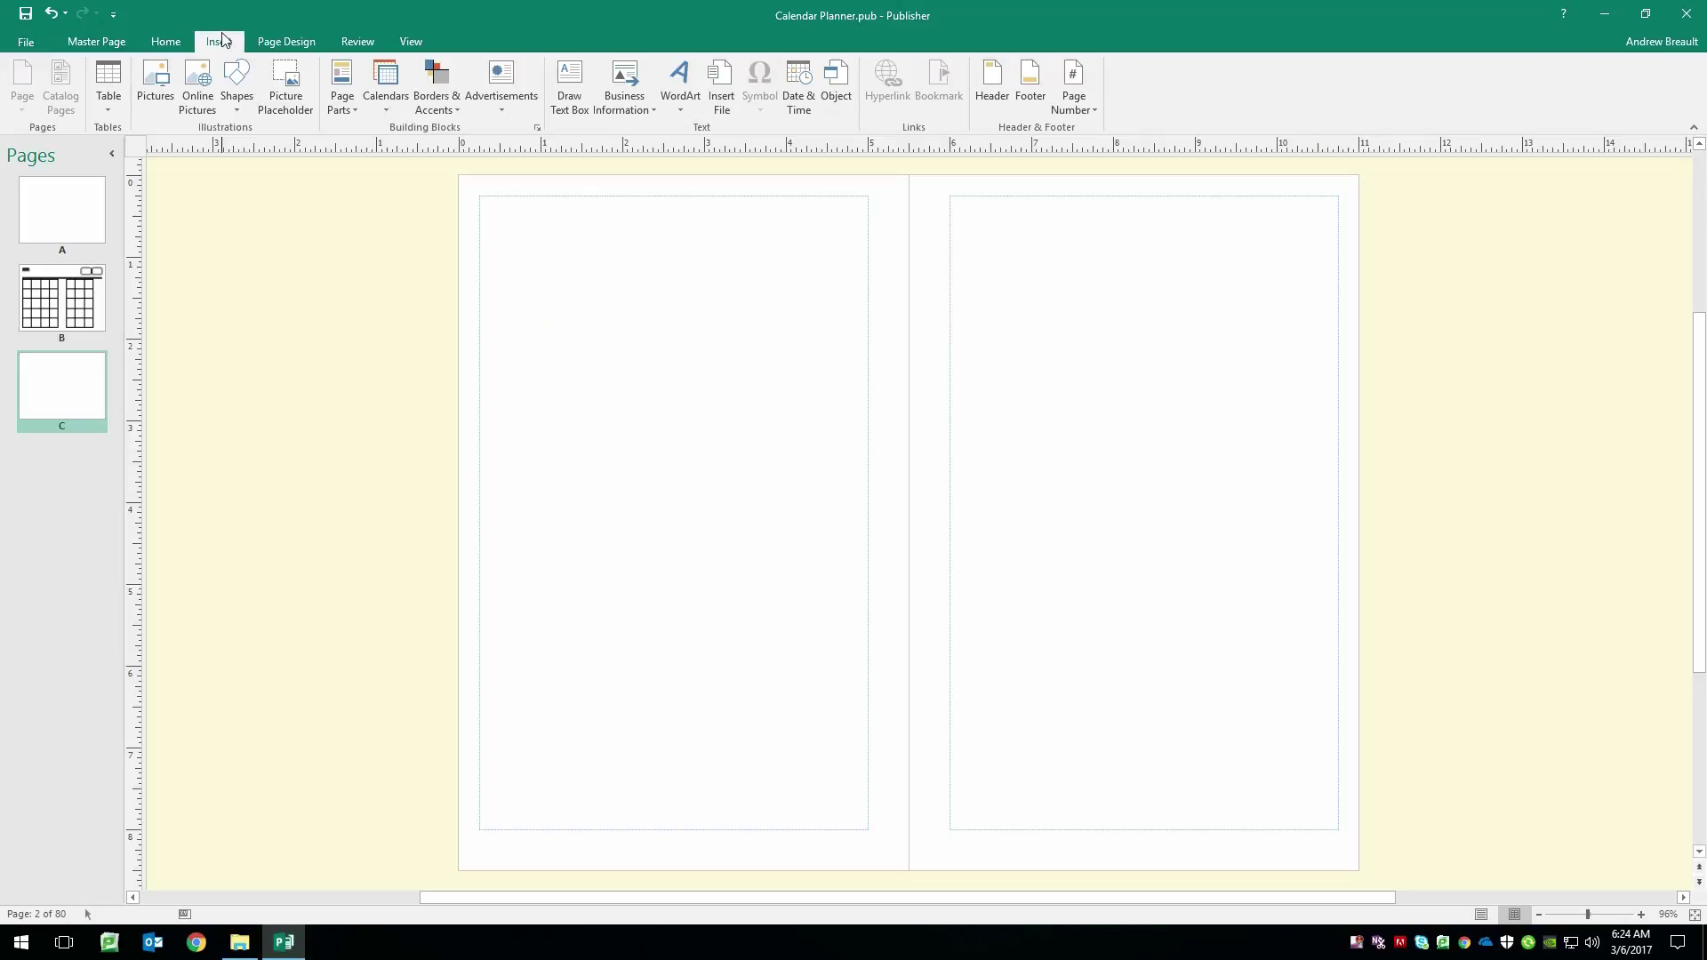
- Insert 006.jpg from ProjectFiles (F:) > ScreenCapture onto master page C
left_click(157, 85)
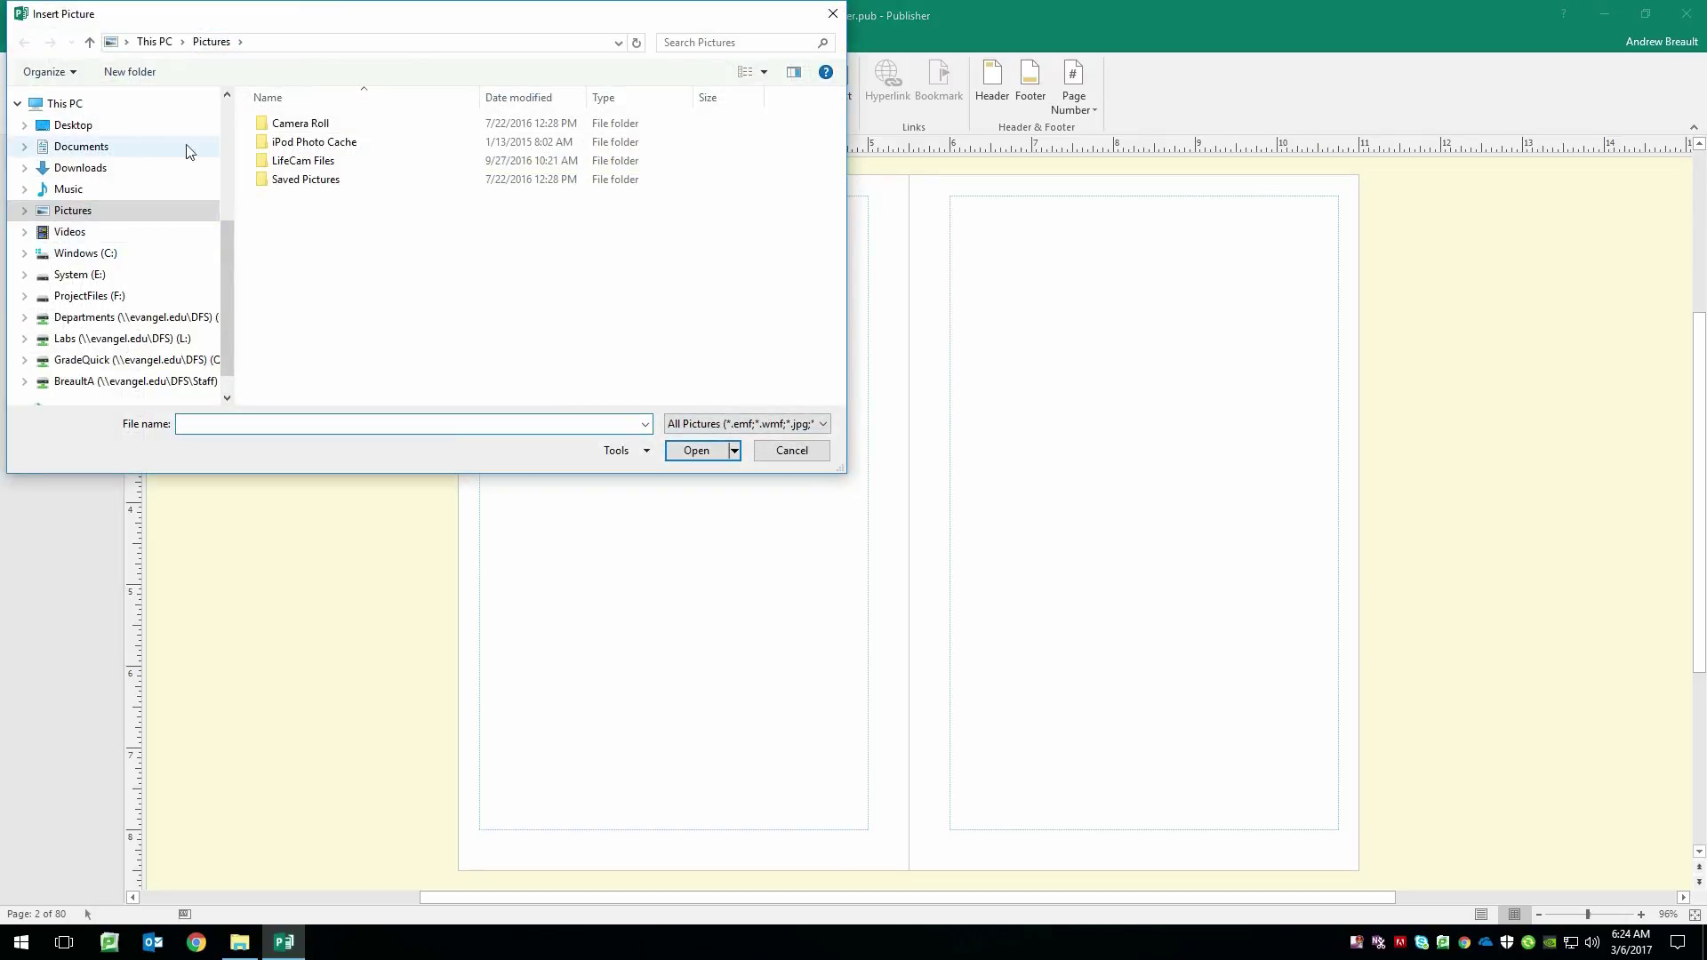
left_click(114, 296)
double_click(306, 272)
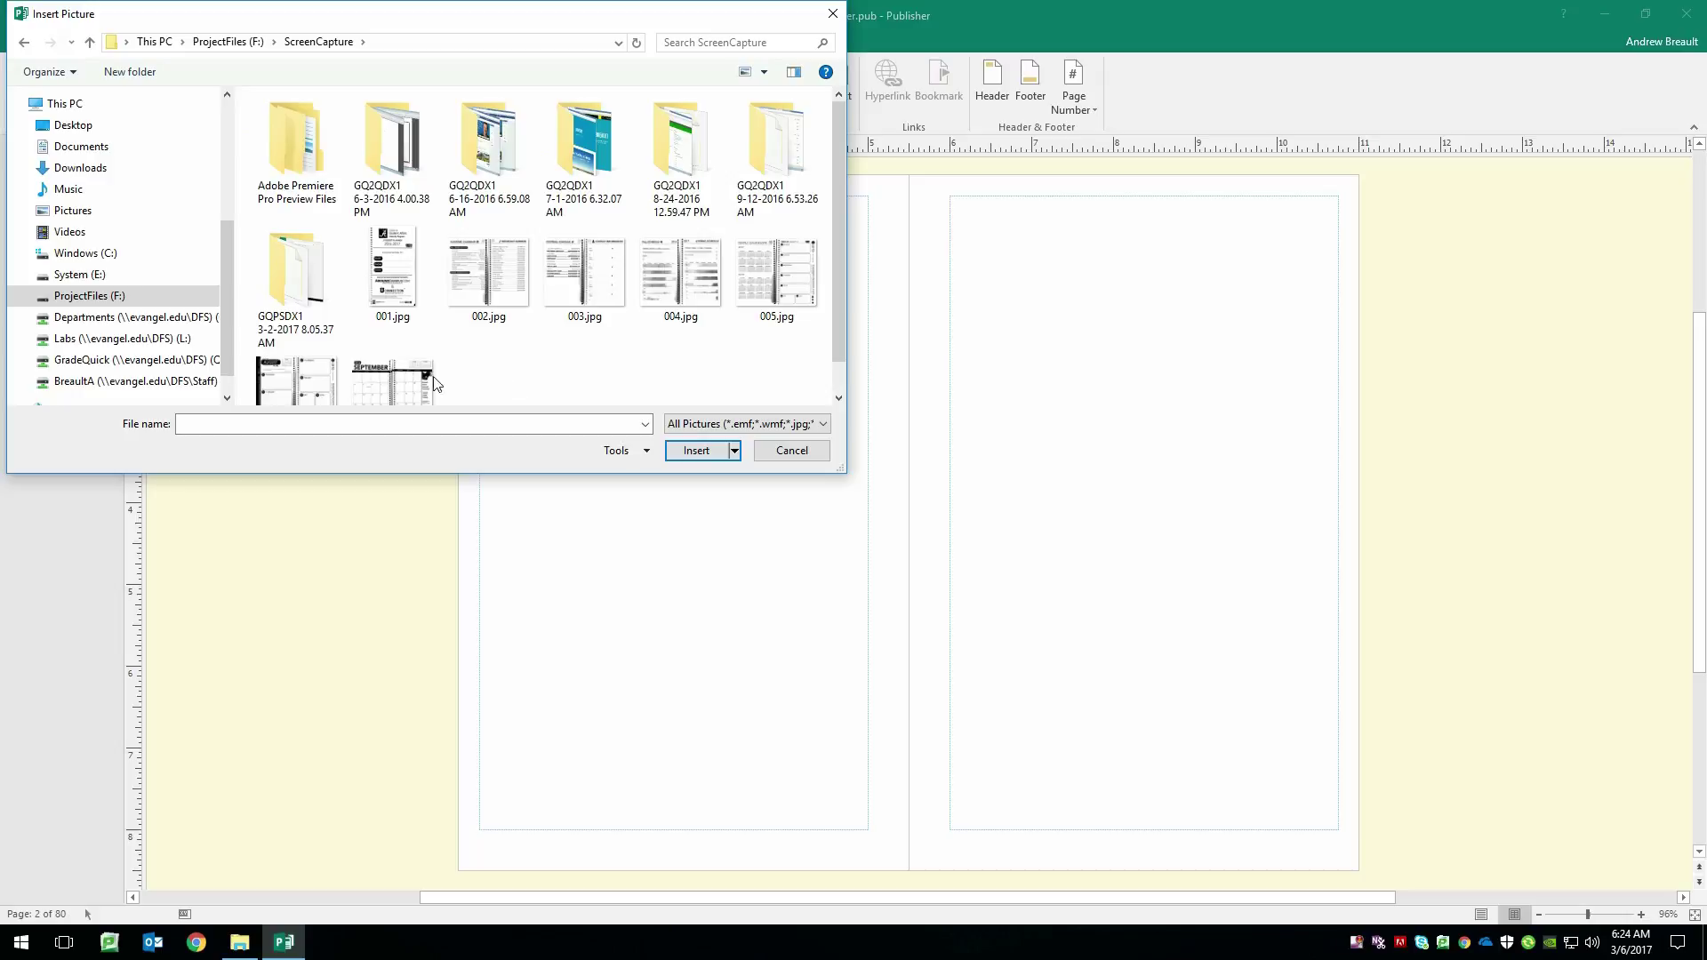
left_click(305, 394)
double_click(306, 357)
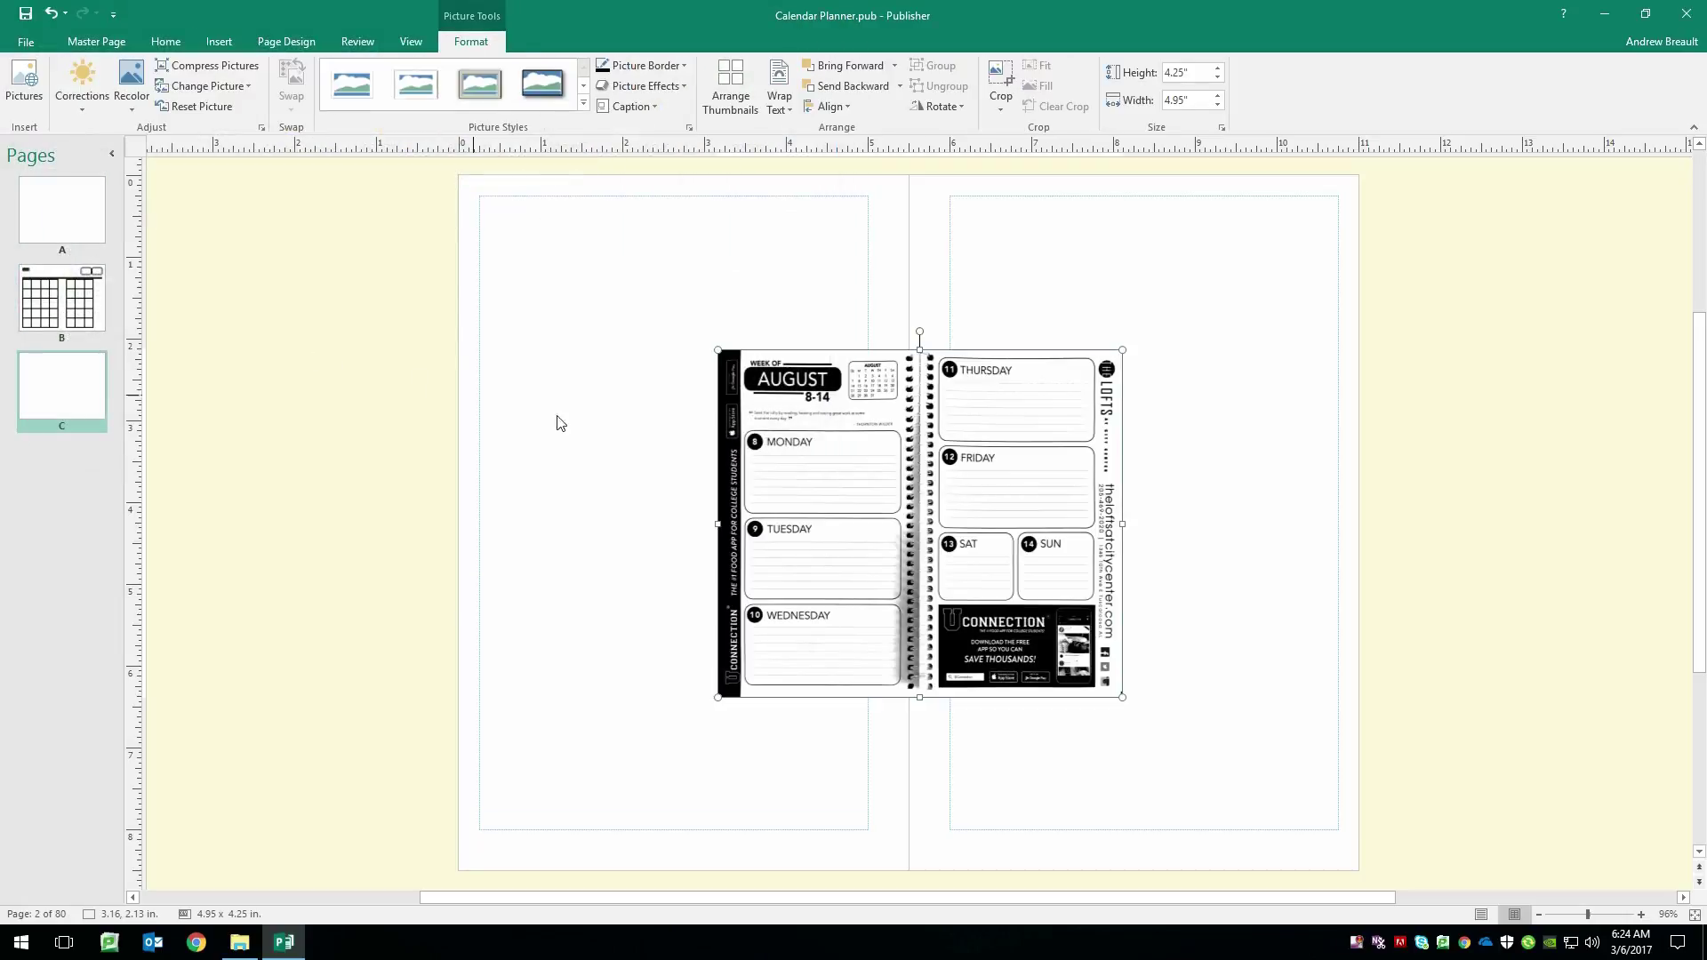
- Move and stretch the planner image to fill the whole spread, 11.02 by 8.48 inches
left_click_drag(872, 396, 612, 219)
left_click_drag(865, 347, 1357, 370)
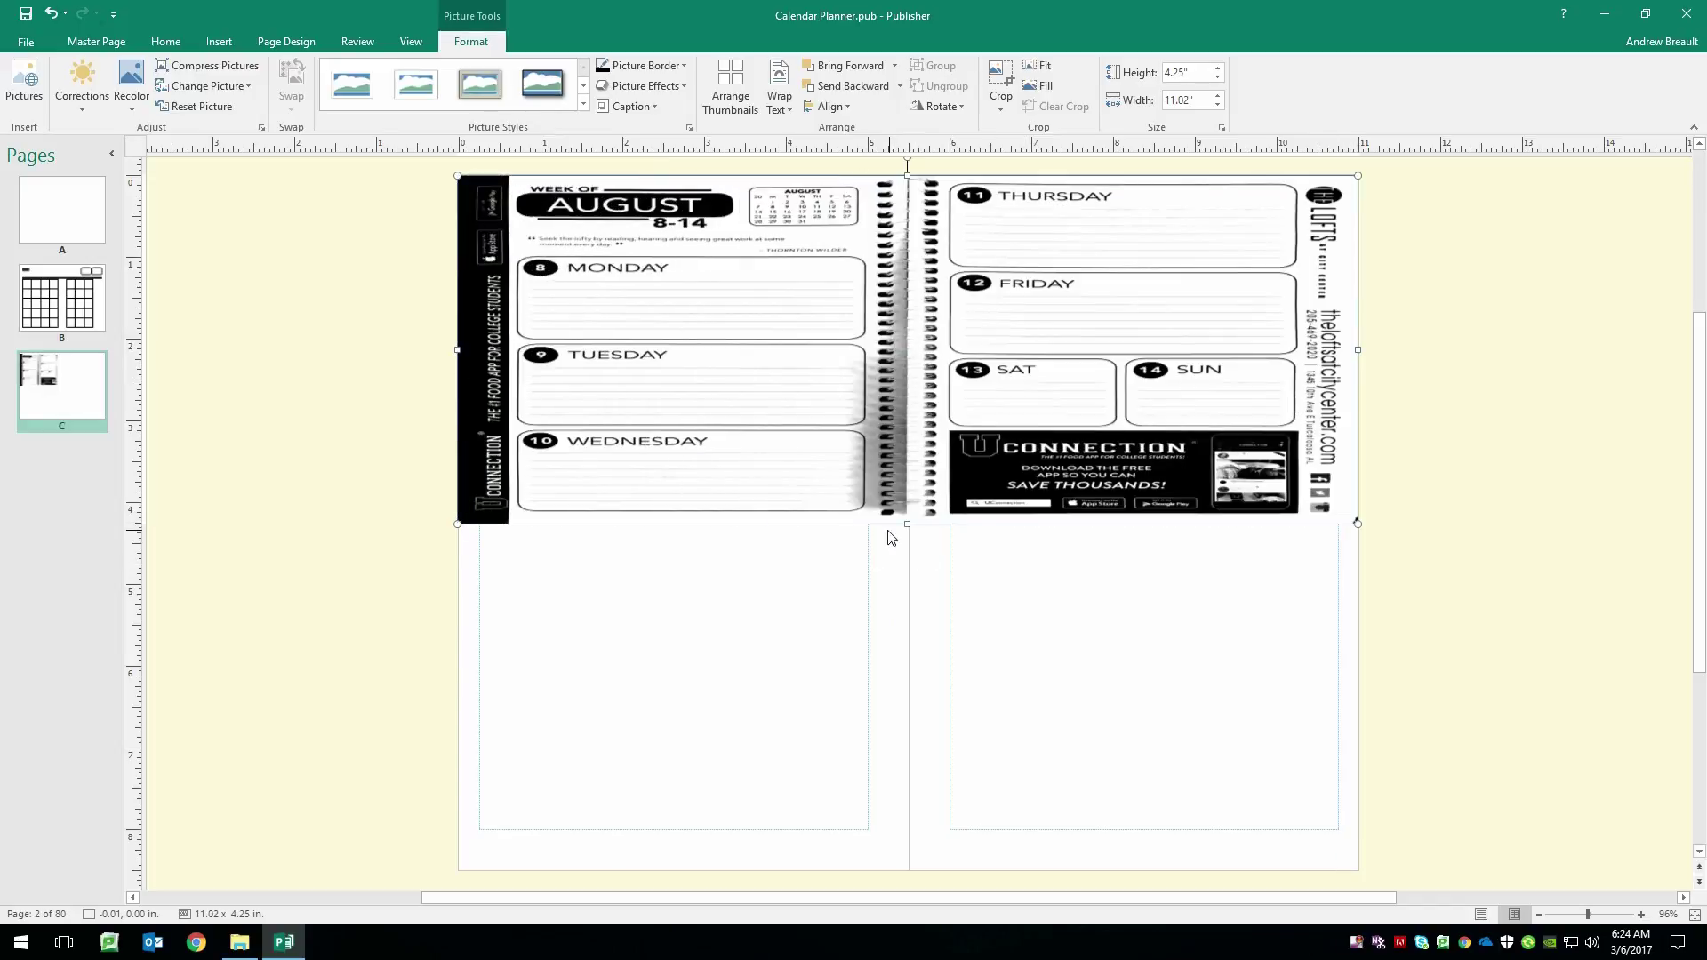
left_click_drag(908, 524, 922, 871)
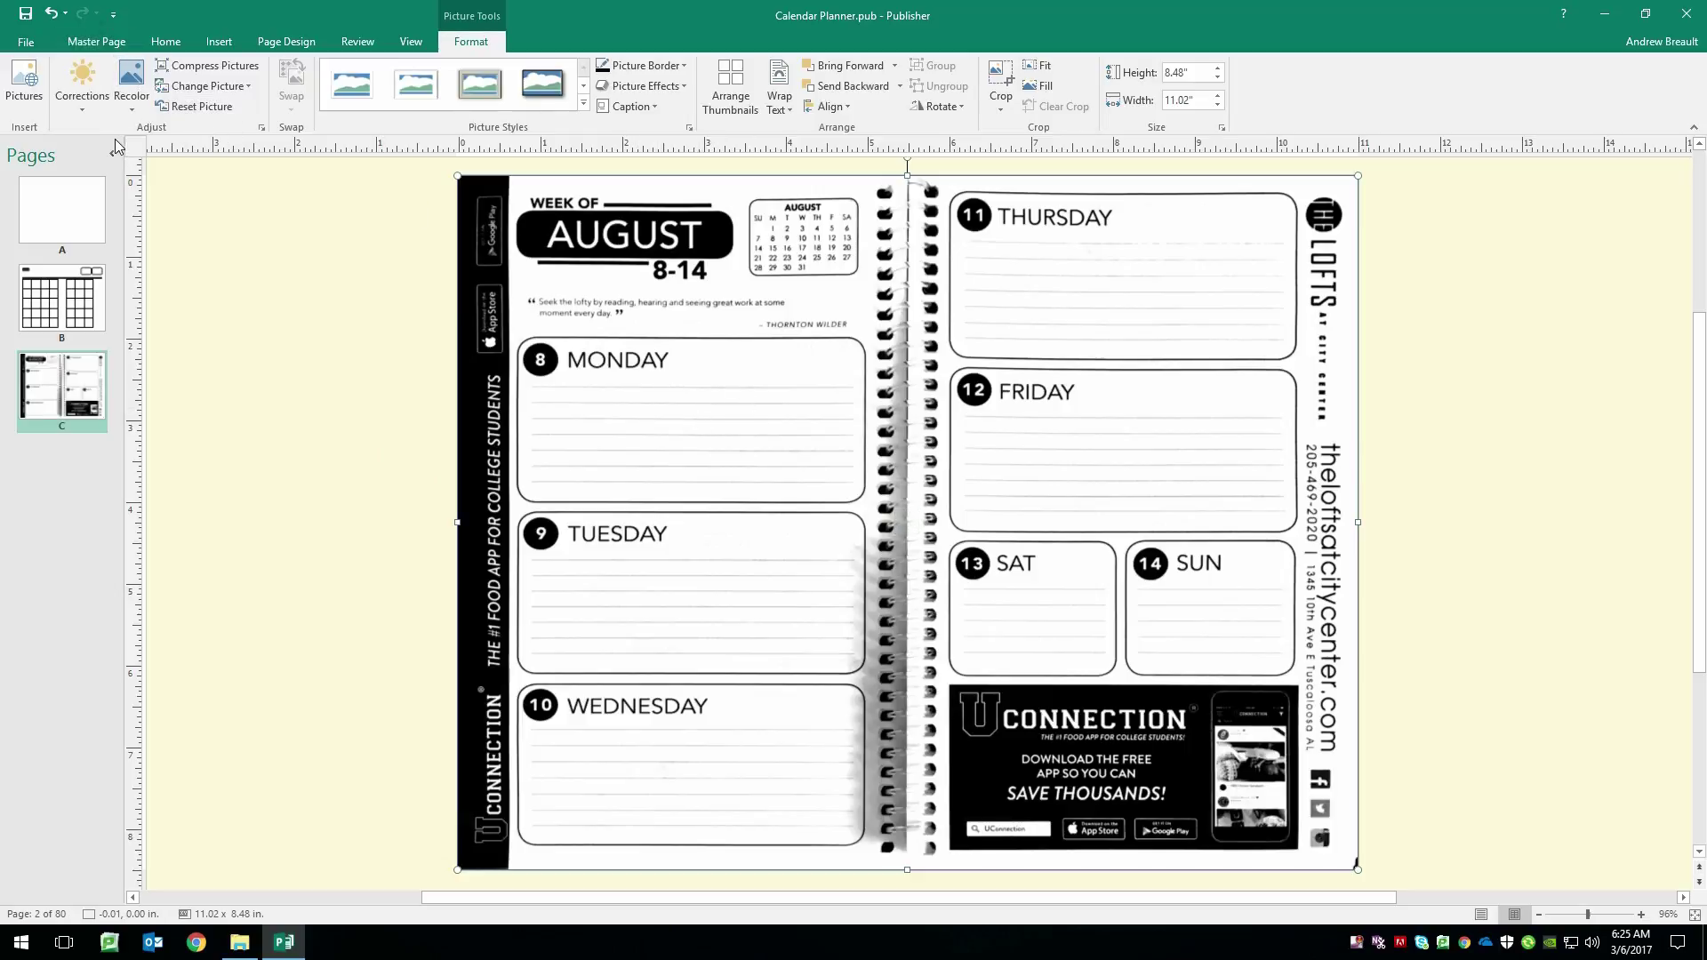
- Recolor the planner image to a light grey washout and deselect it
left_click(143, 110)
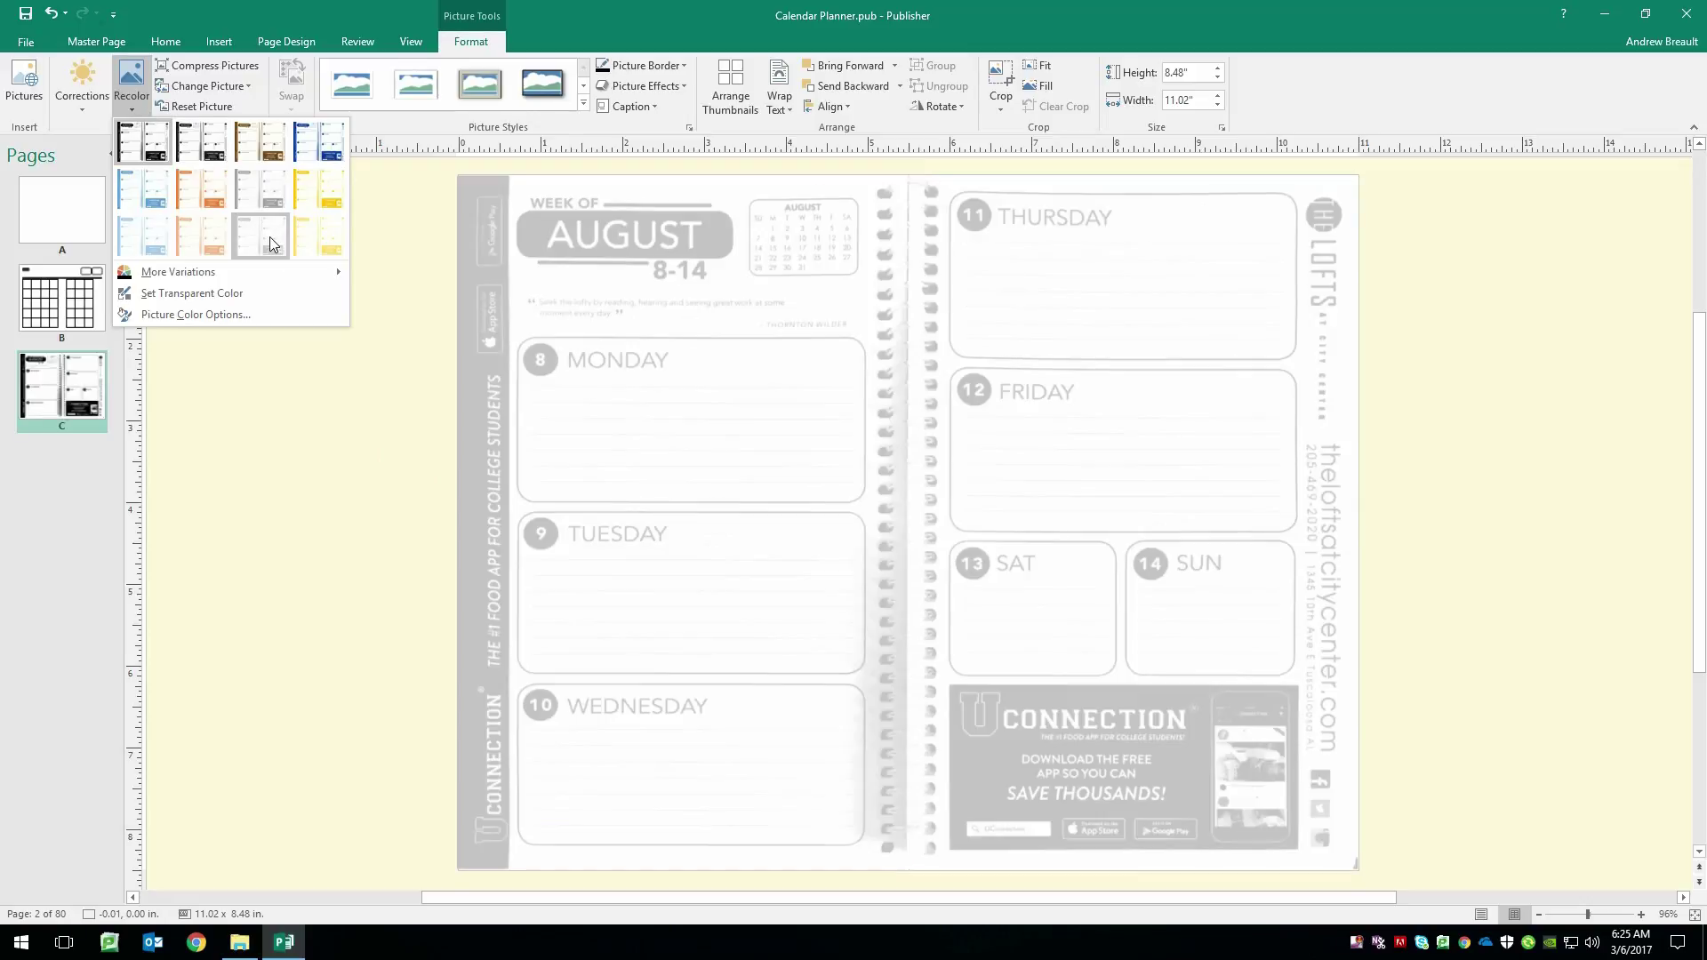
left_click(268, 236)
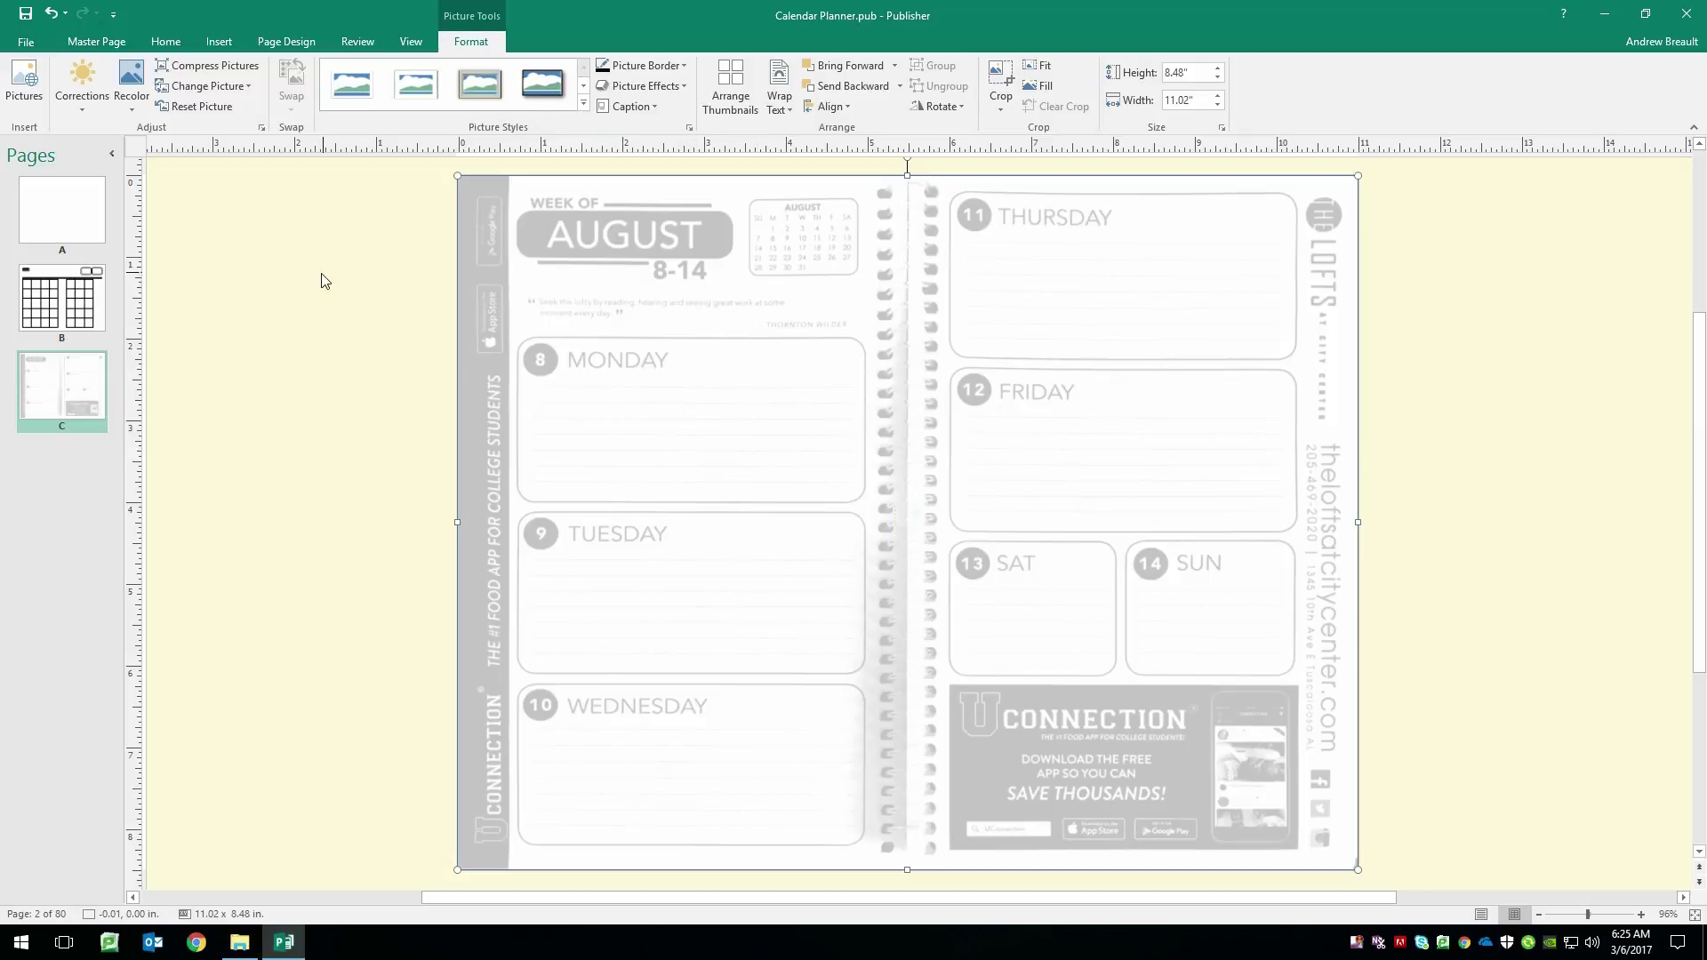
key("ctrl+m")
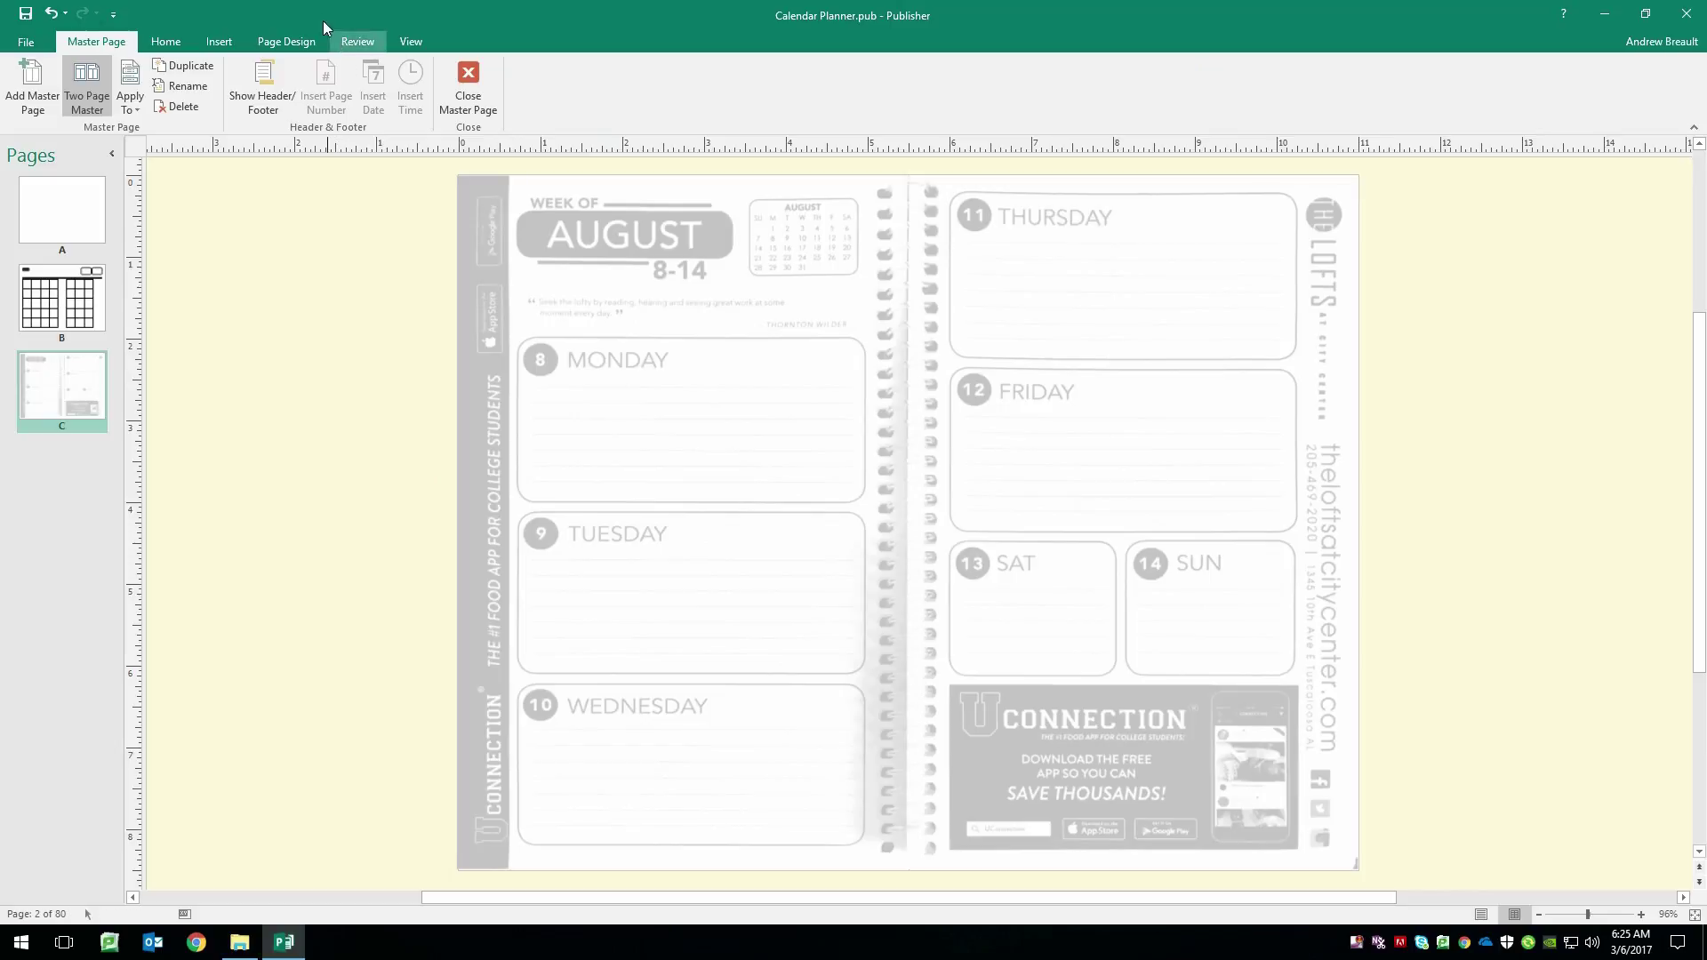
- Draw a rounded rectangle over the Monday box with no fill and a black outline
left_click(169, 43)
left_click(733, 116)
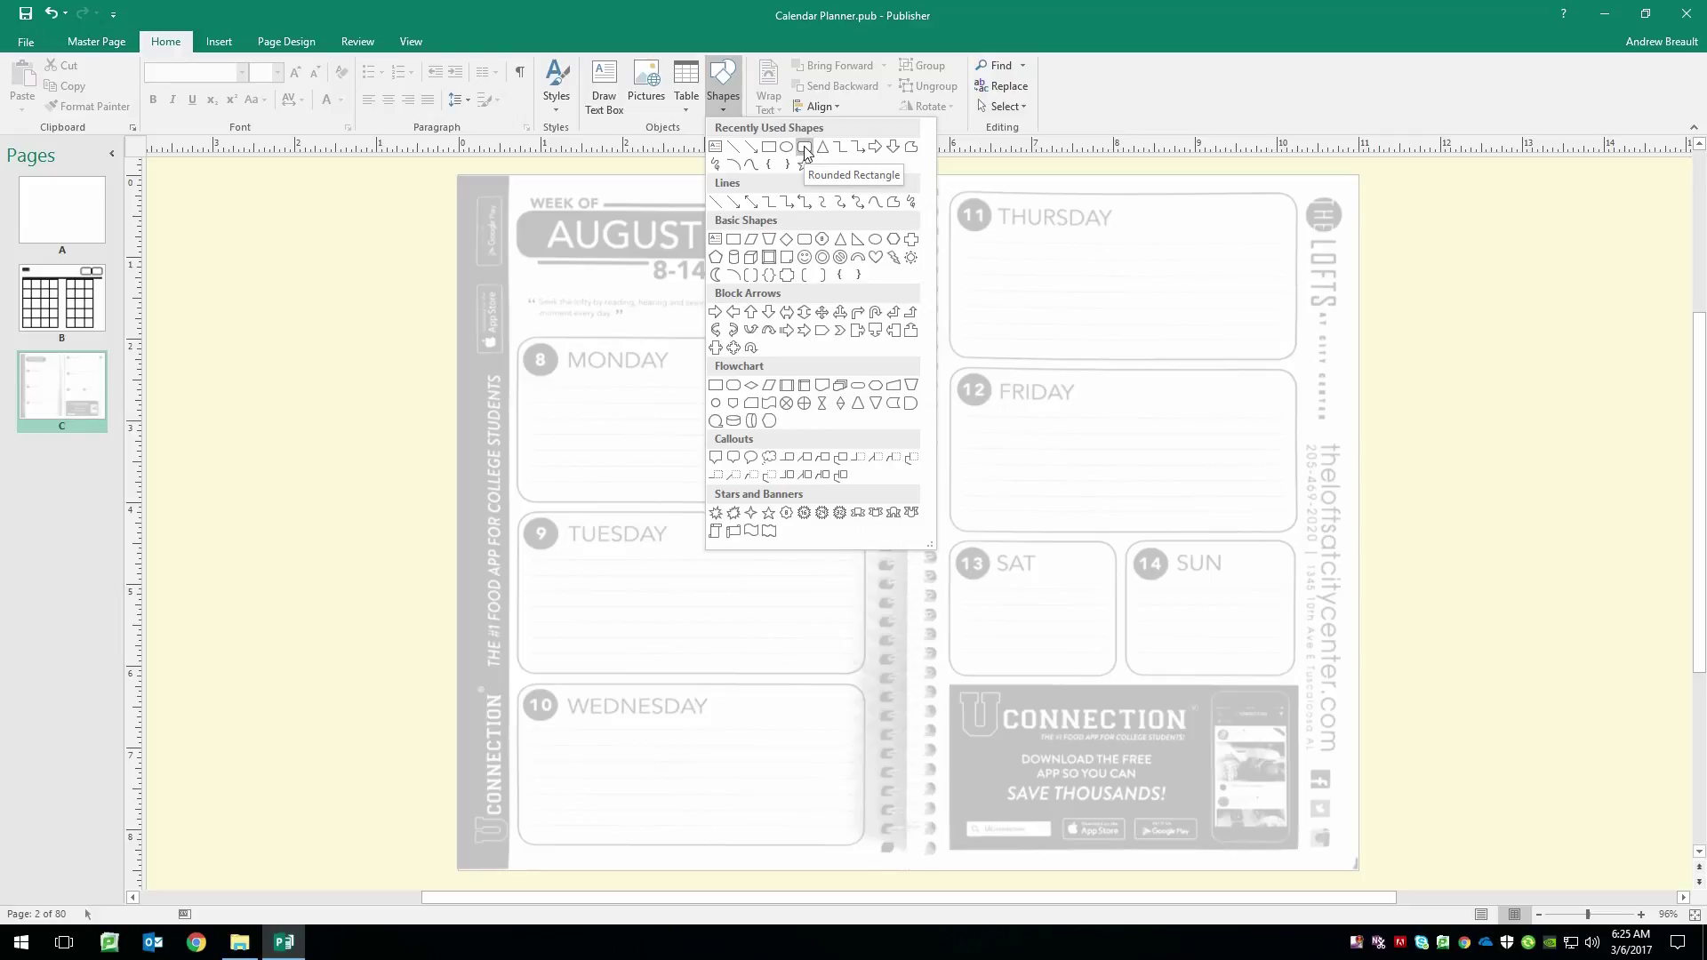
left_click(803, 146)
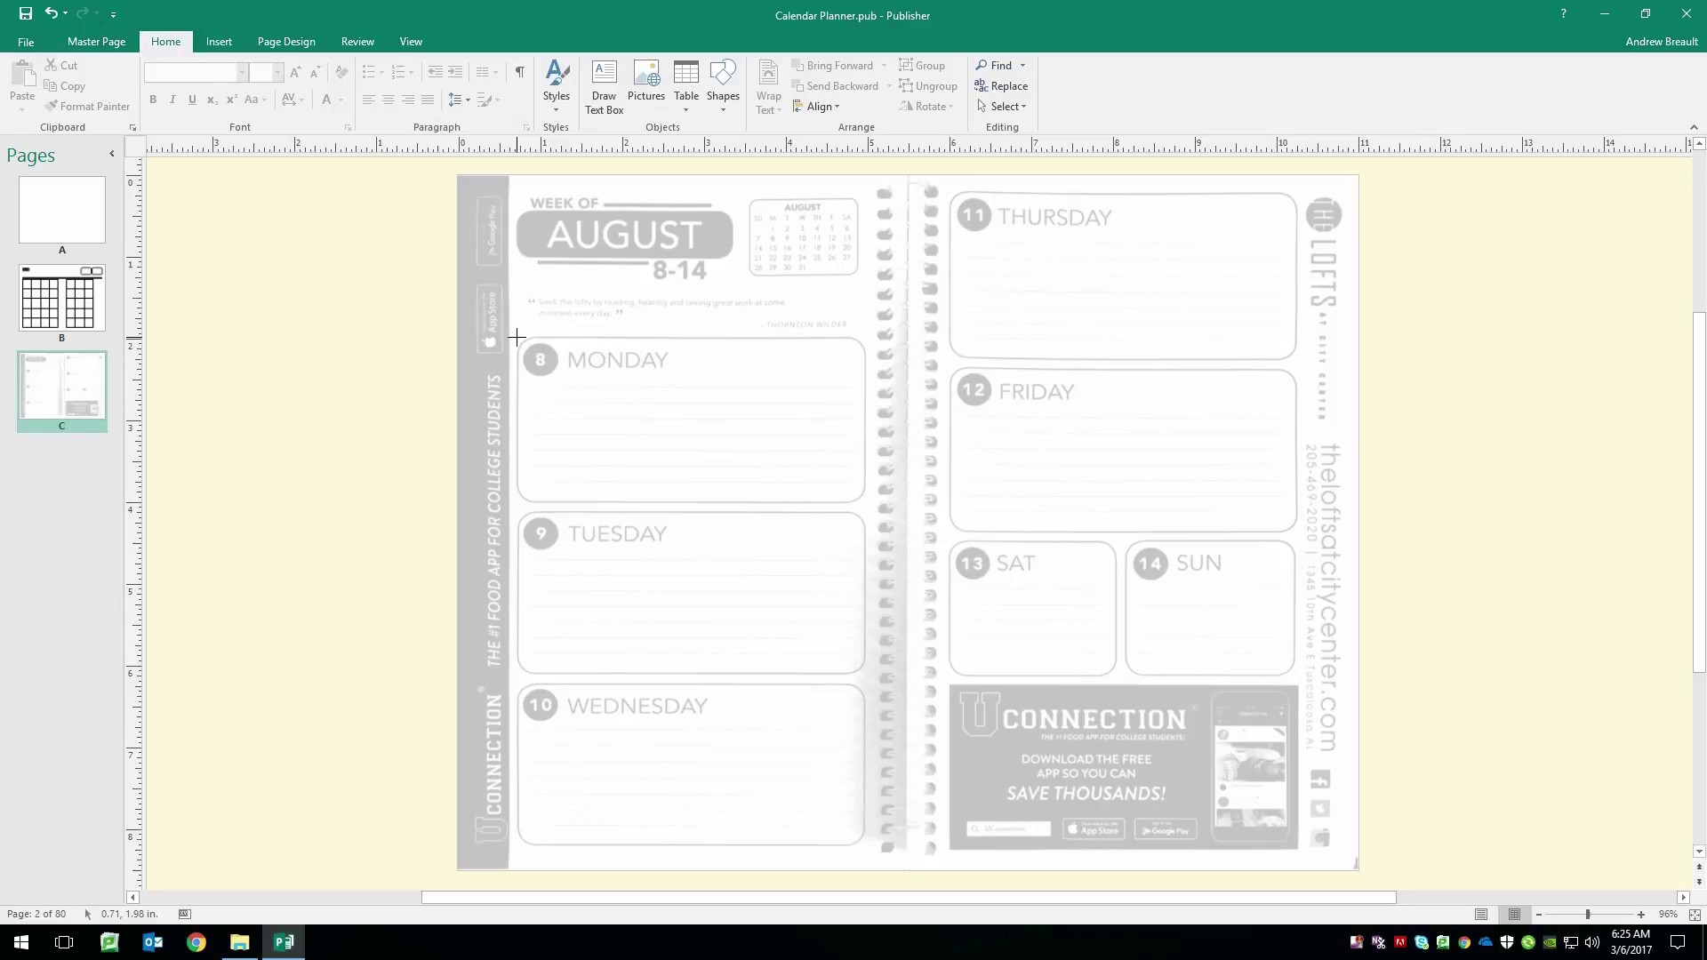
mouse_move(517, 338)
left_mouse_down()
mouse_move(717, 458)
mouse_move(809, 501)
mouse_move(868, 504)
left_mouse_up()
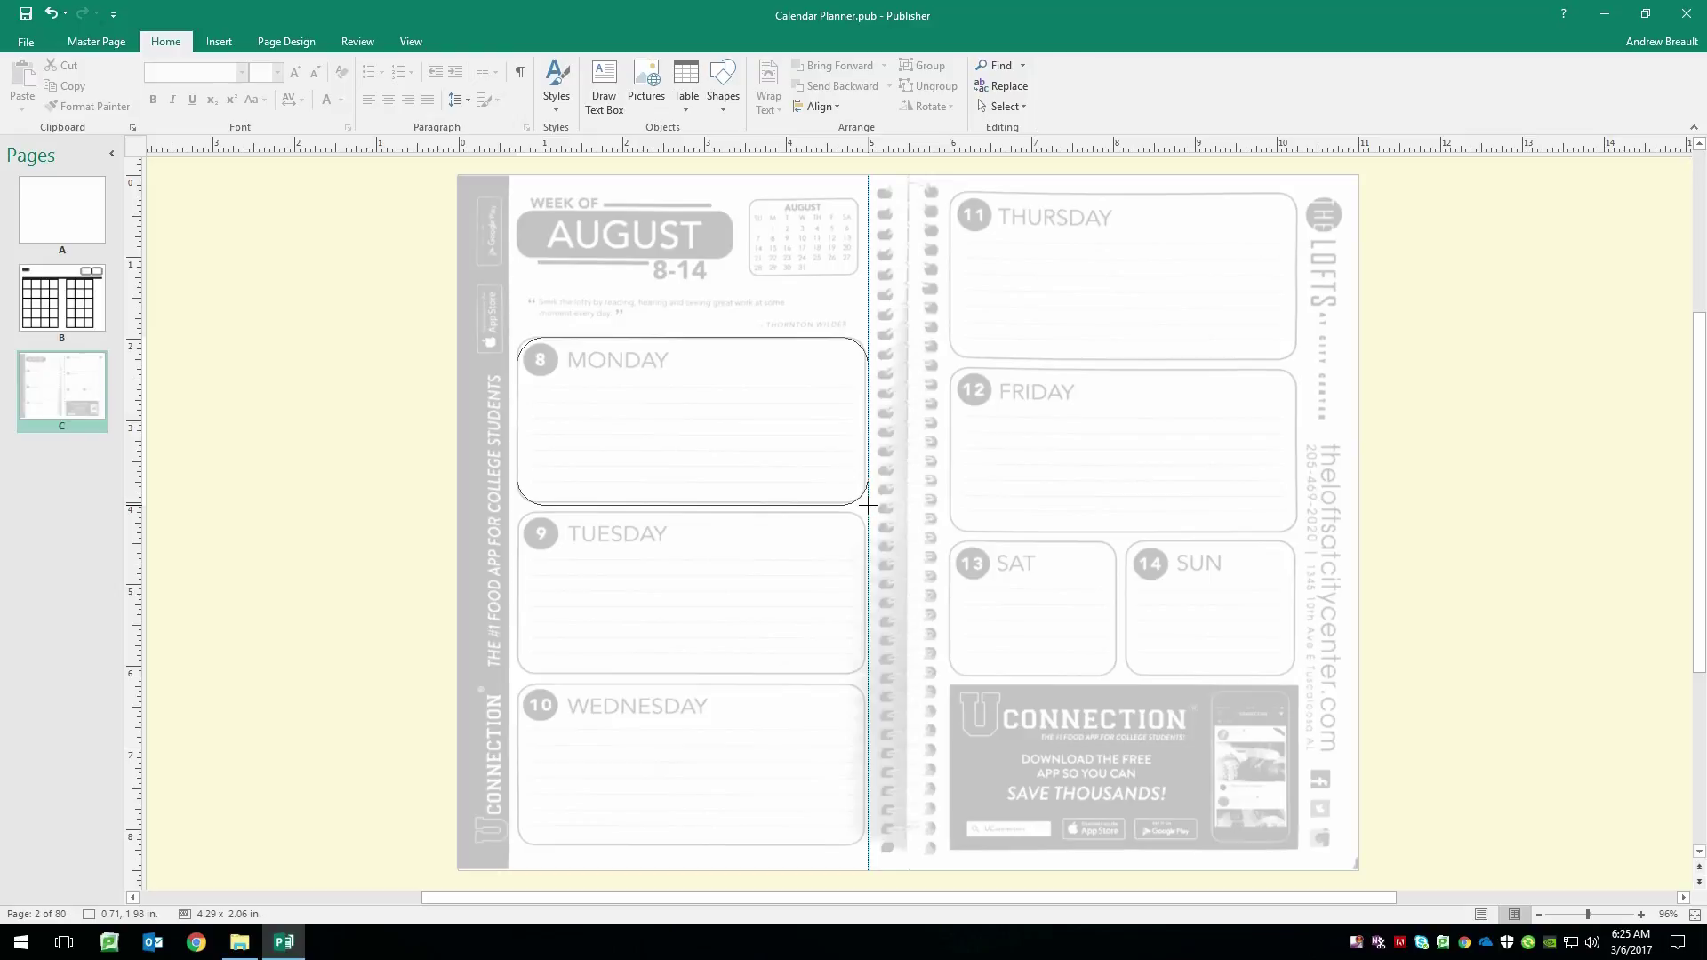
left_click_drag(868, 505, 867, 505)
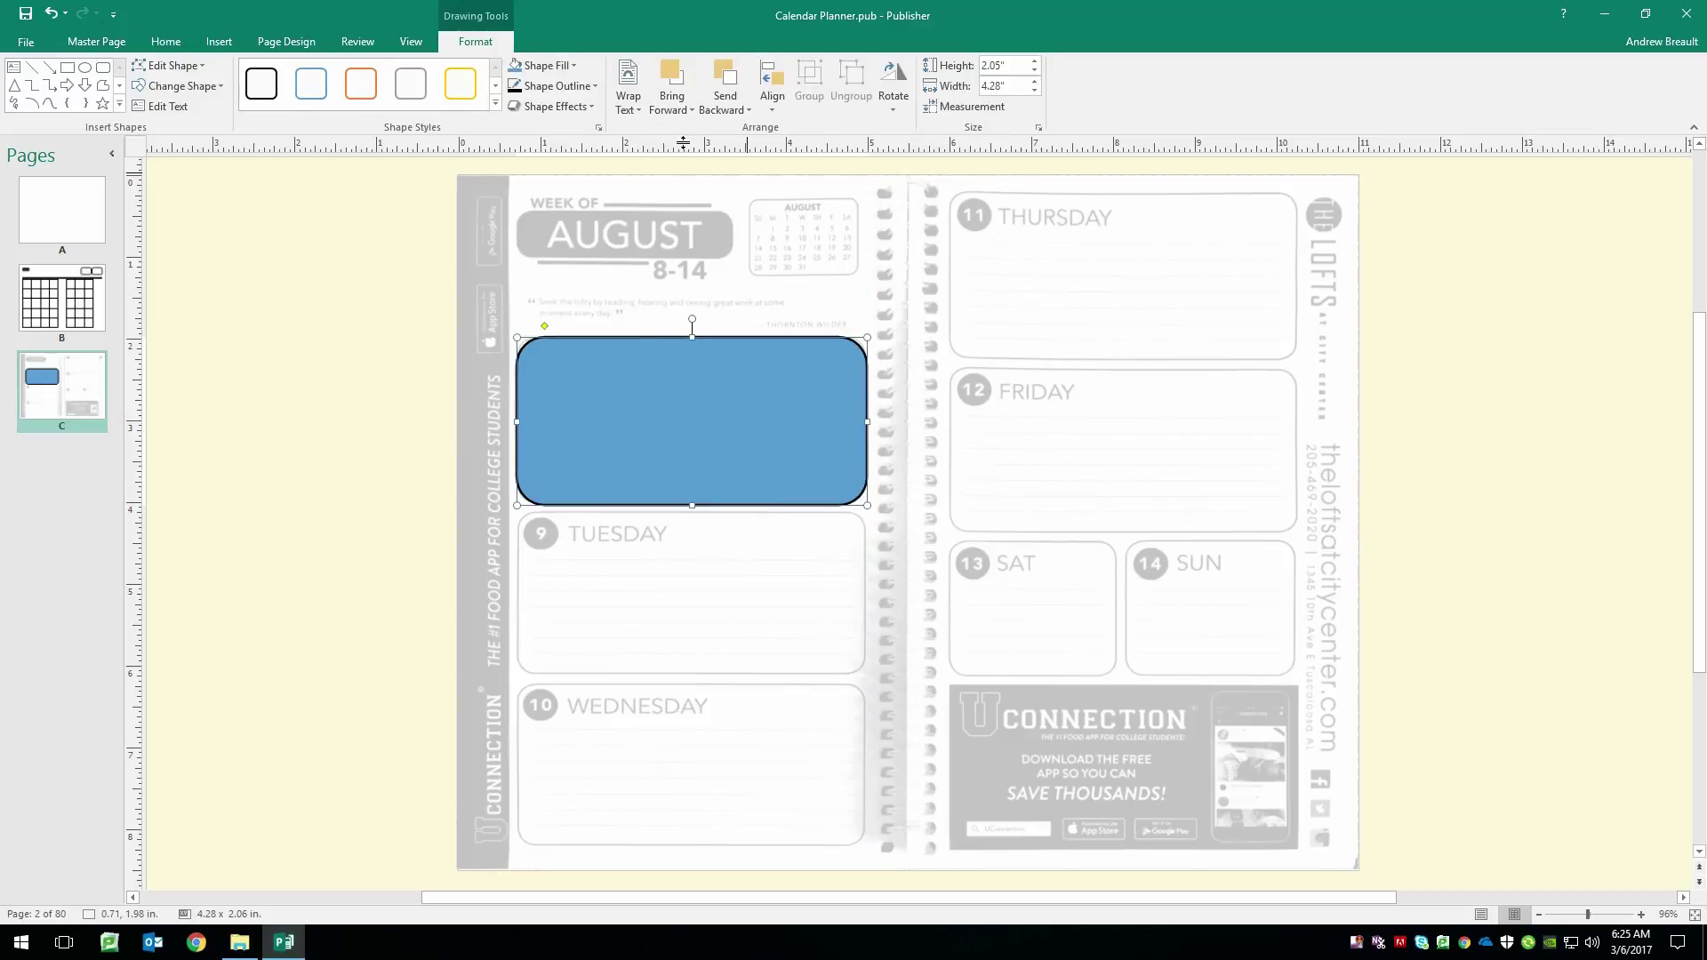
left_click(574, 66)
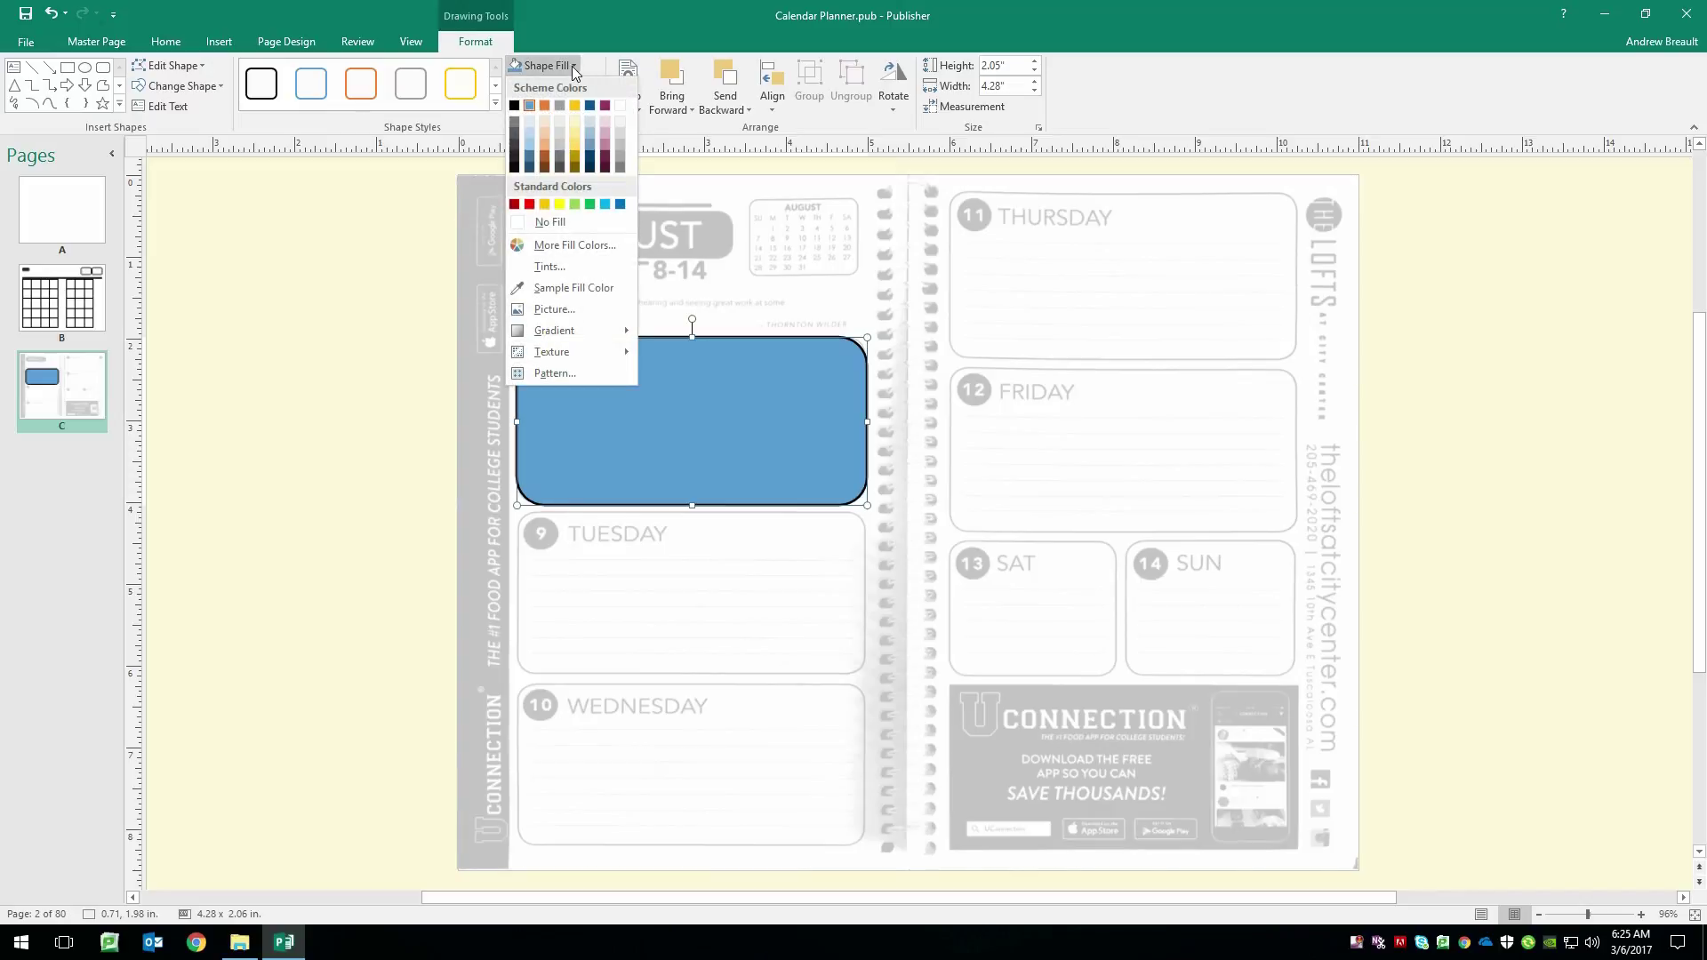
left_click(564, 223)
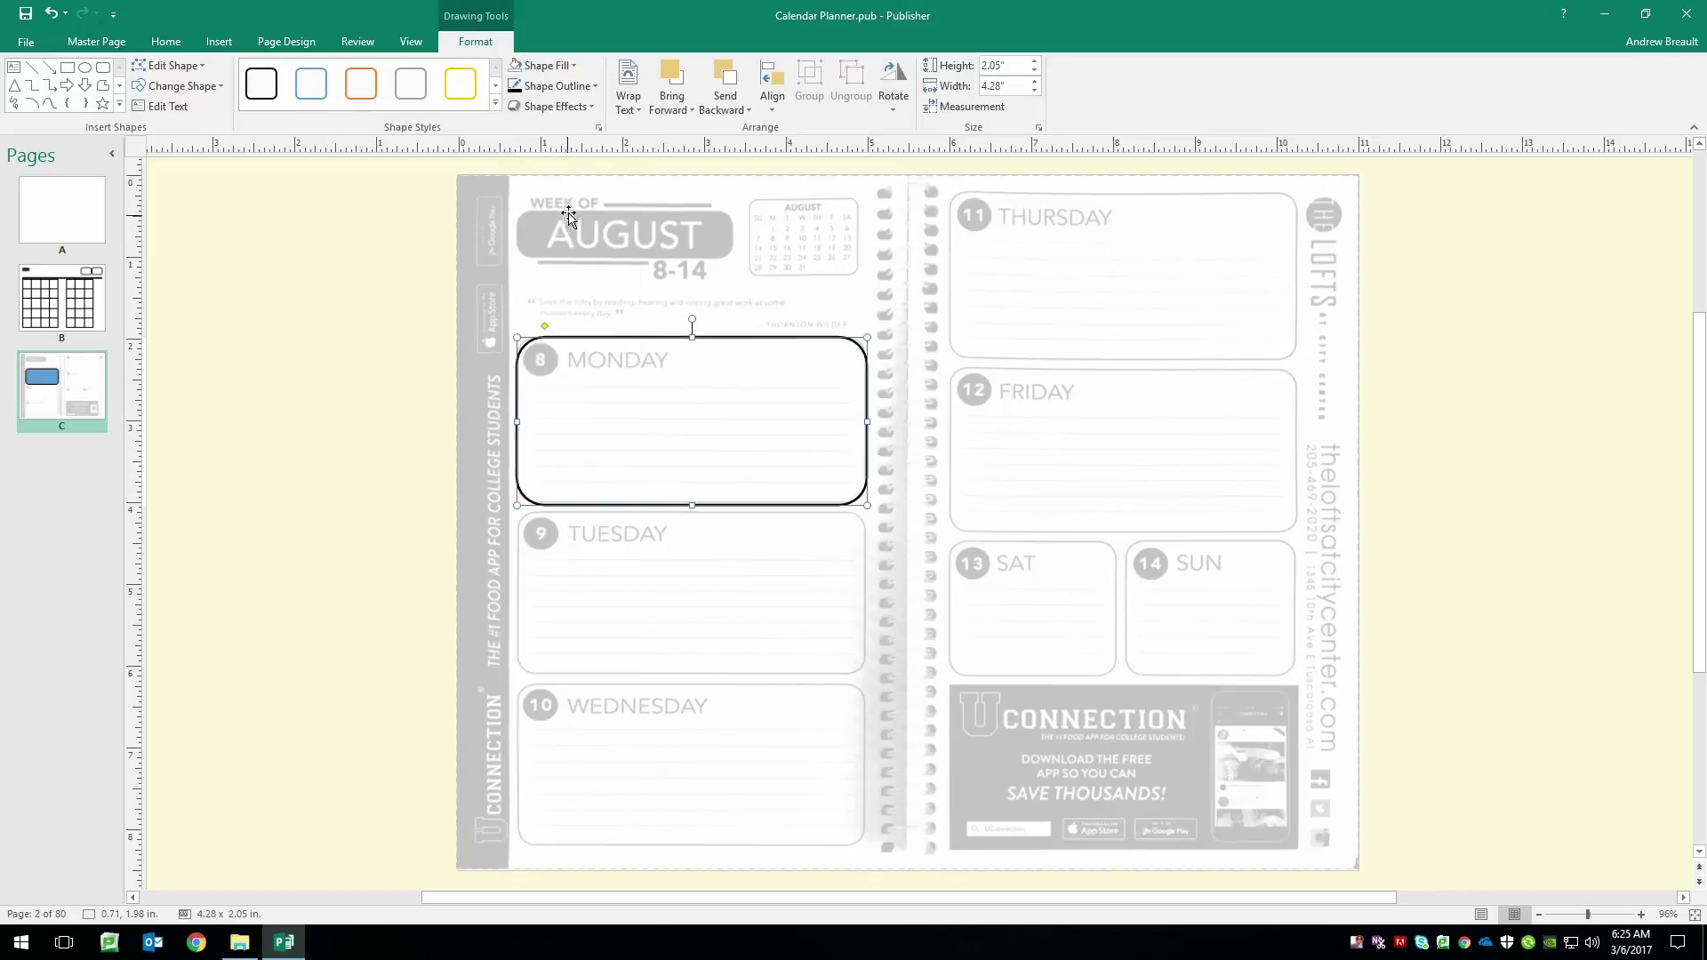
left_click(594, 86)
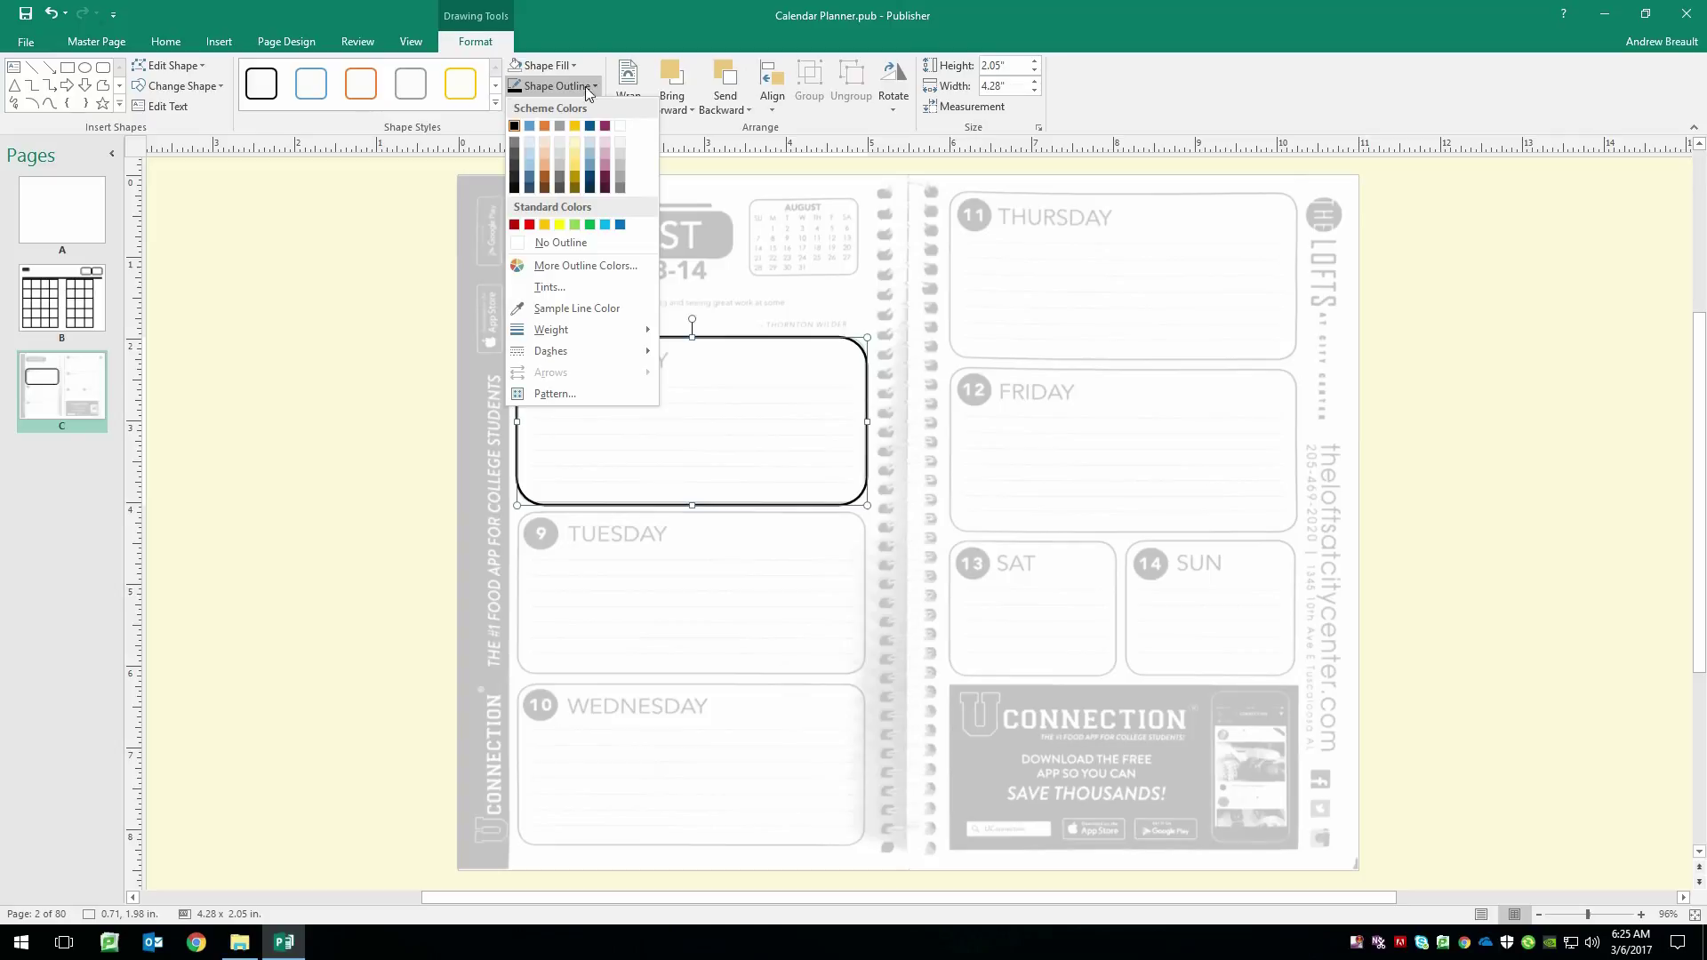
left_click(515, 127)
- Set the Monday rectangle's outline width to 1.5 pt
right_click(732, 338)
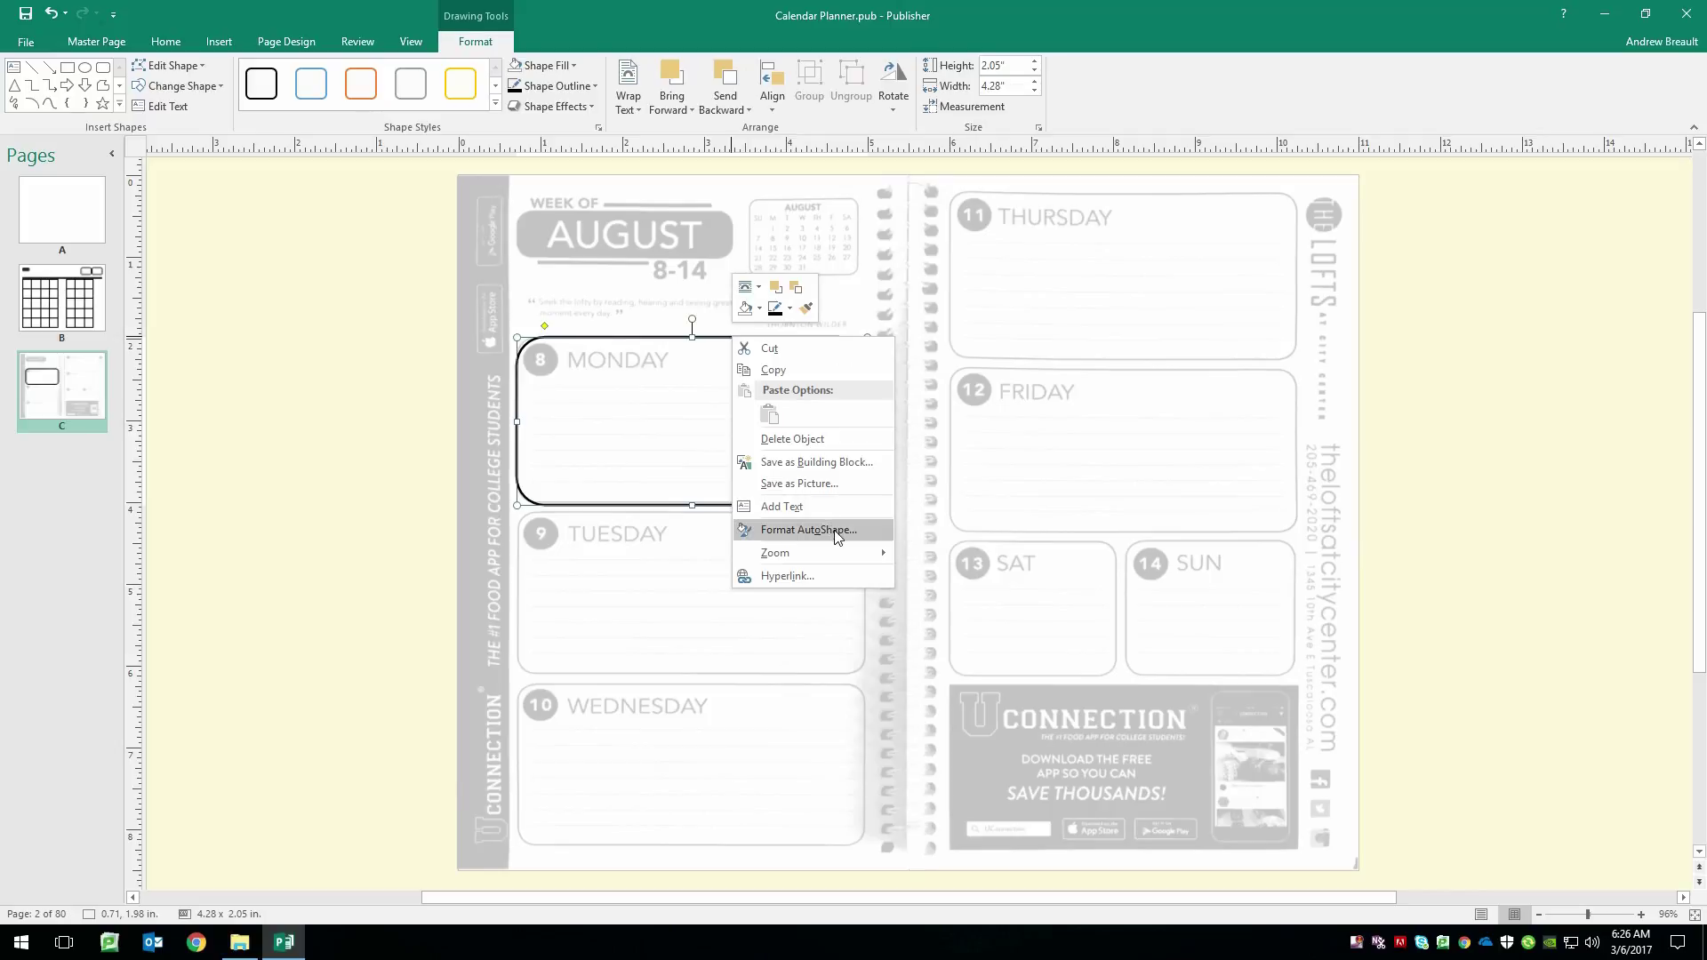
left_click(808, 530)
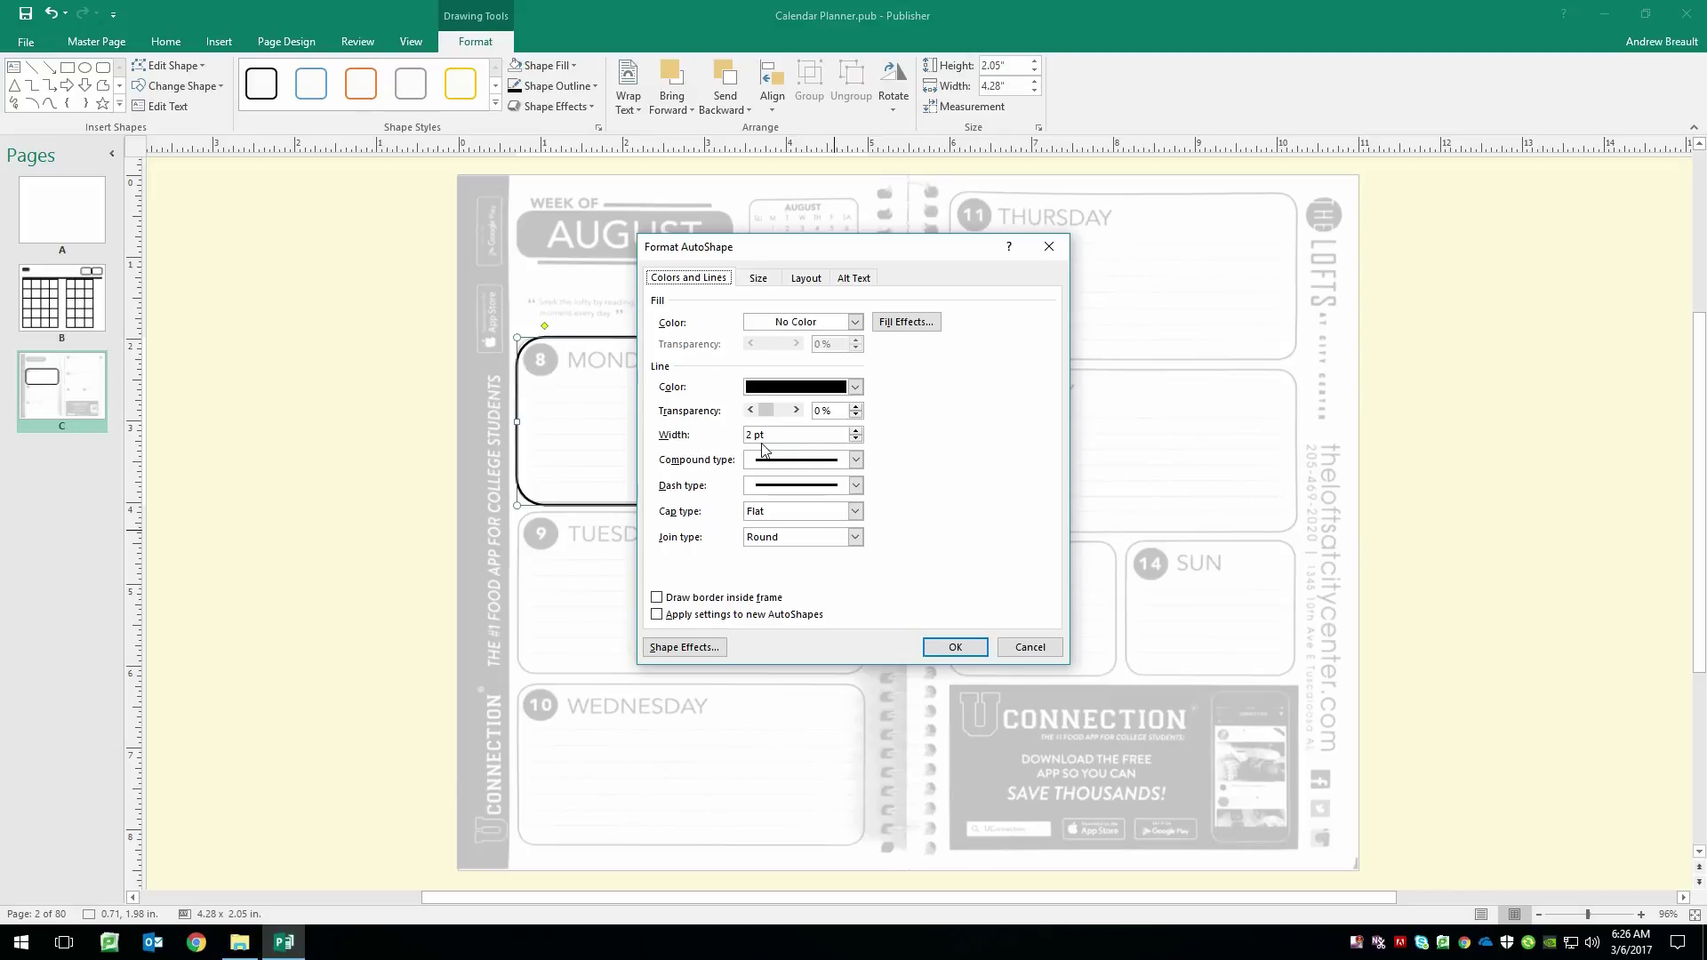
left_click(856, 440)
left_click(856, 439)
left_click(856, 439)
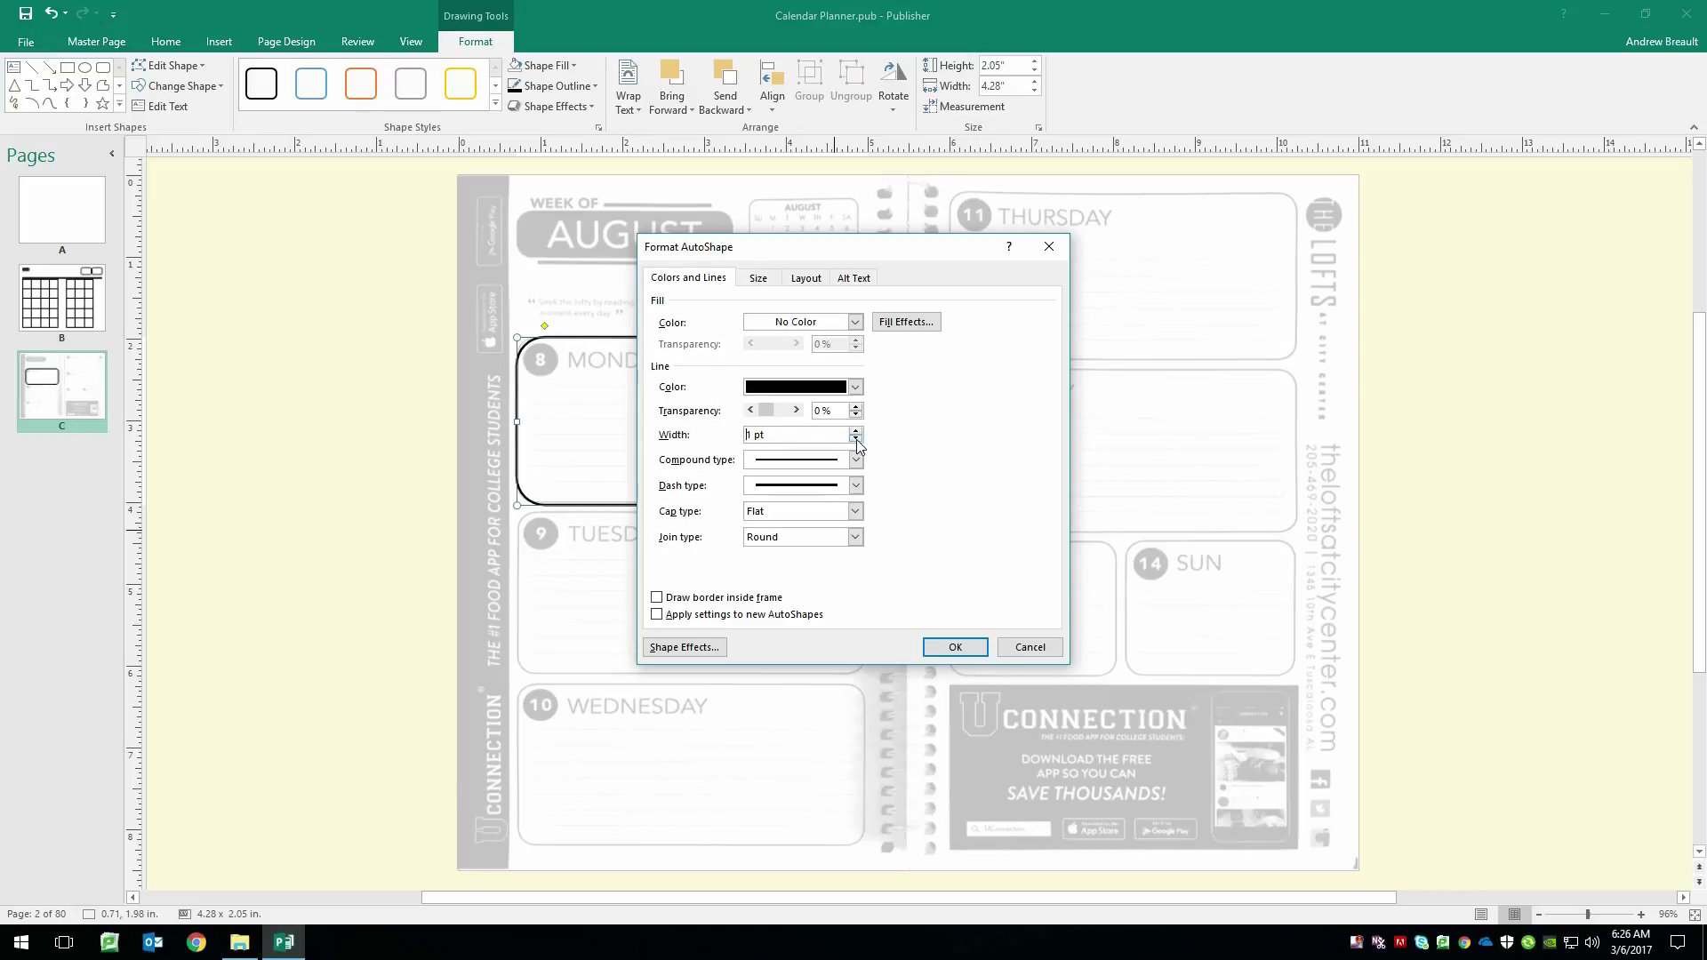
left_click(954, 647)
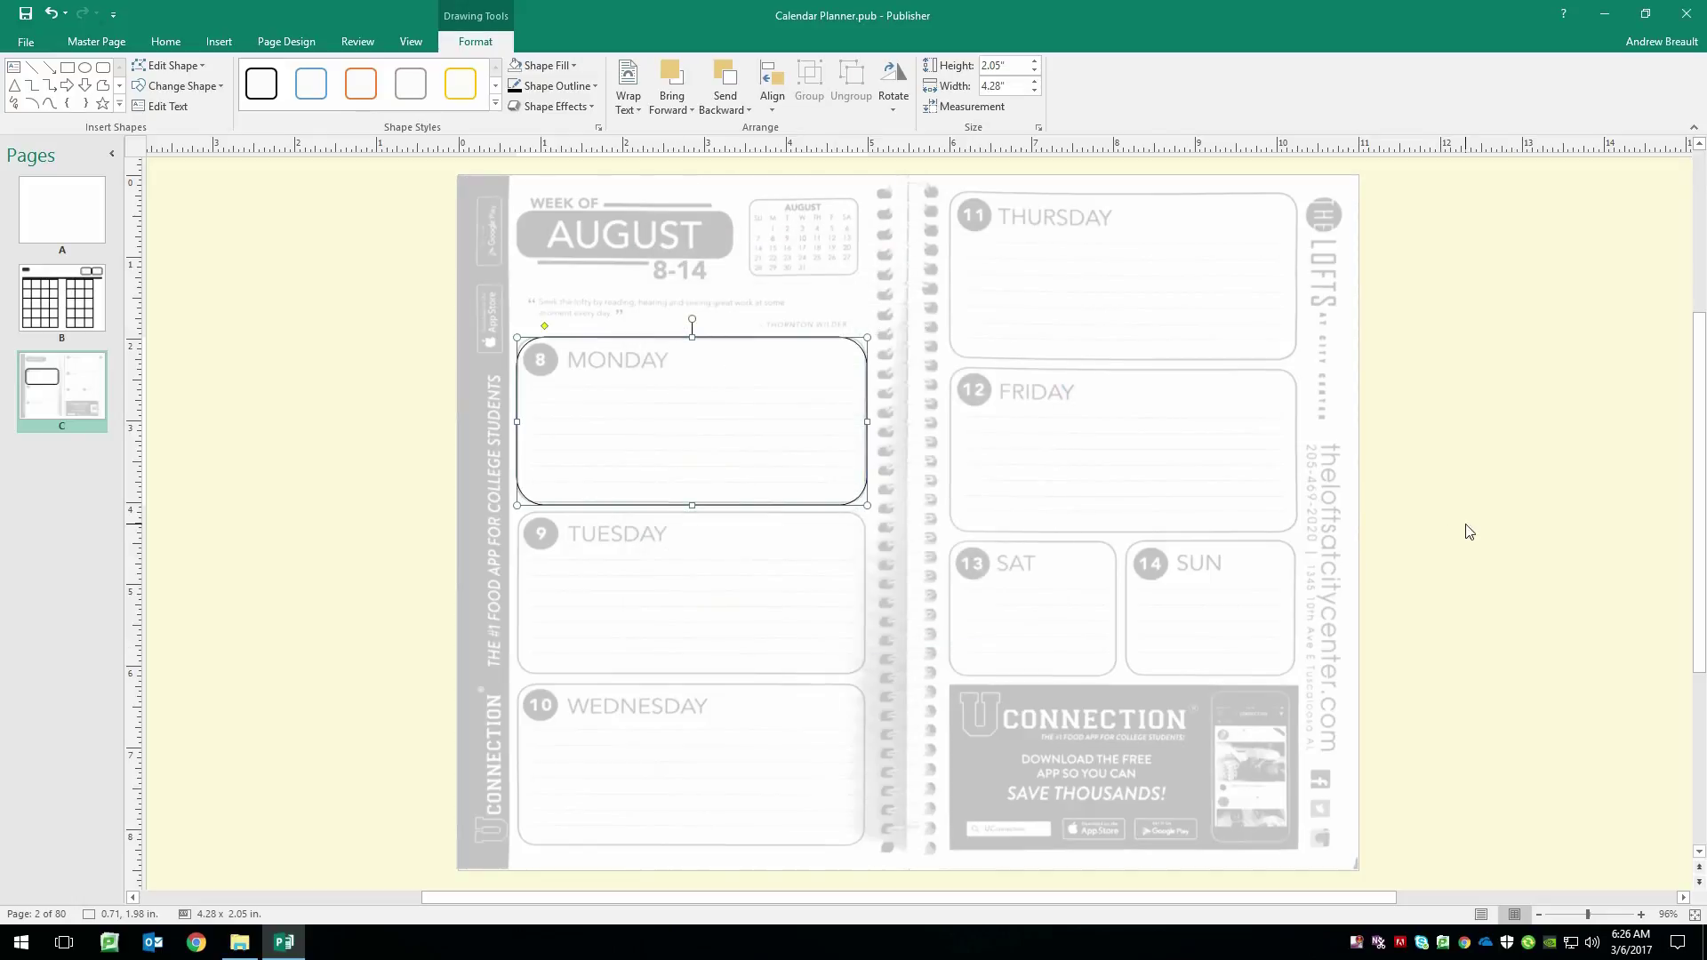
left_click(397, 461)
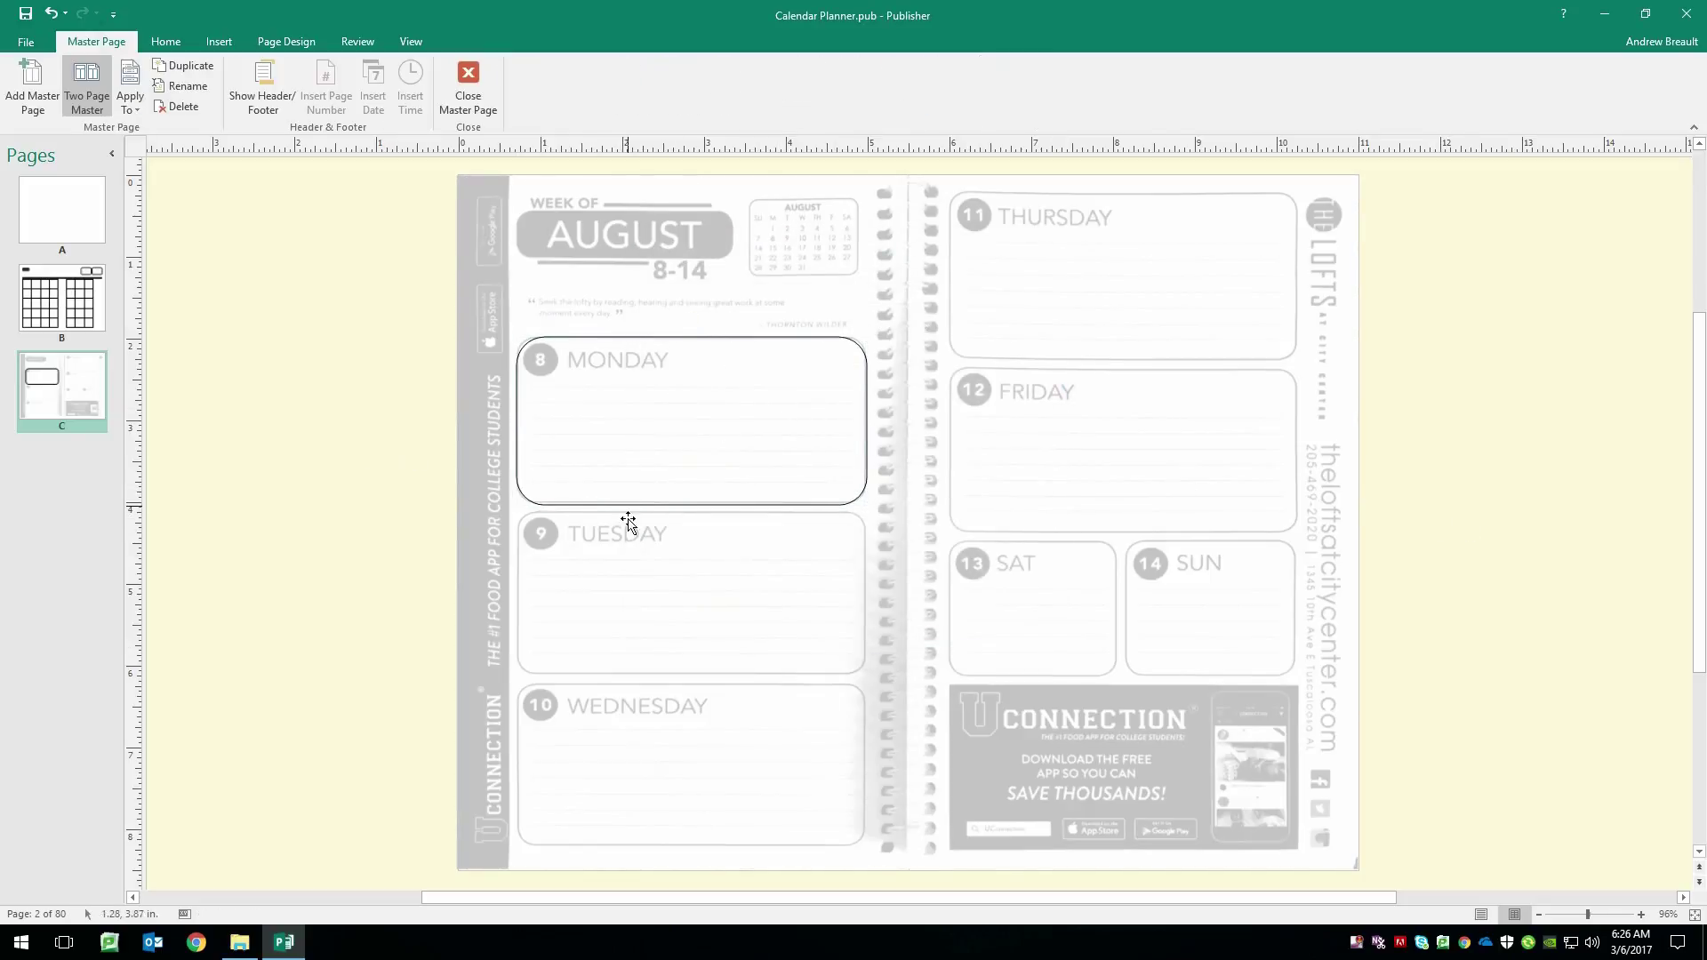
right_click(719, 508)
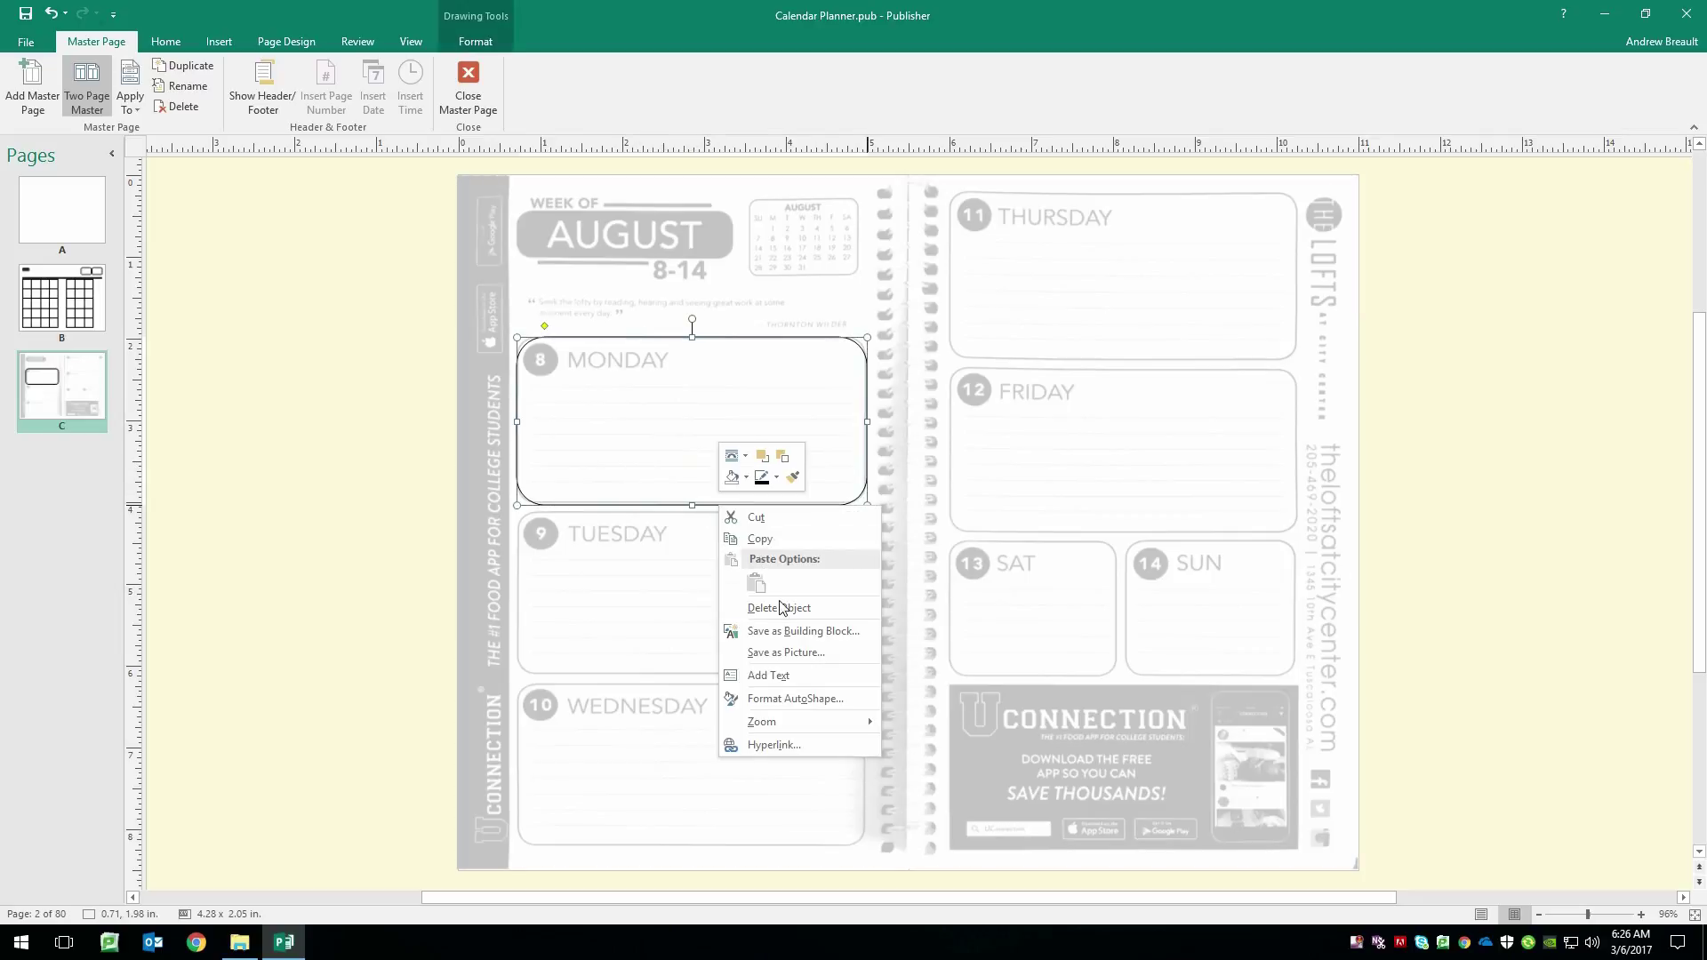
left_click(802, 700)
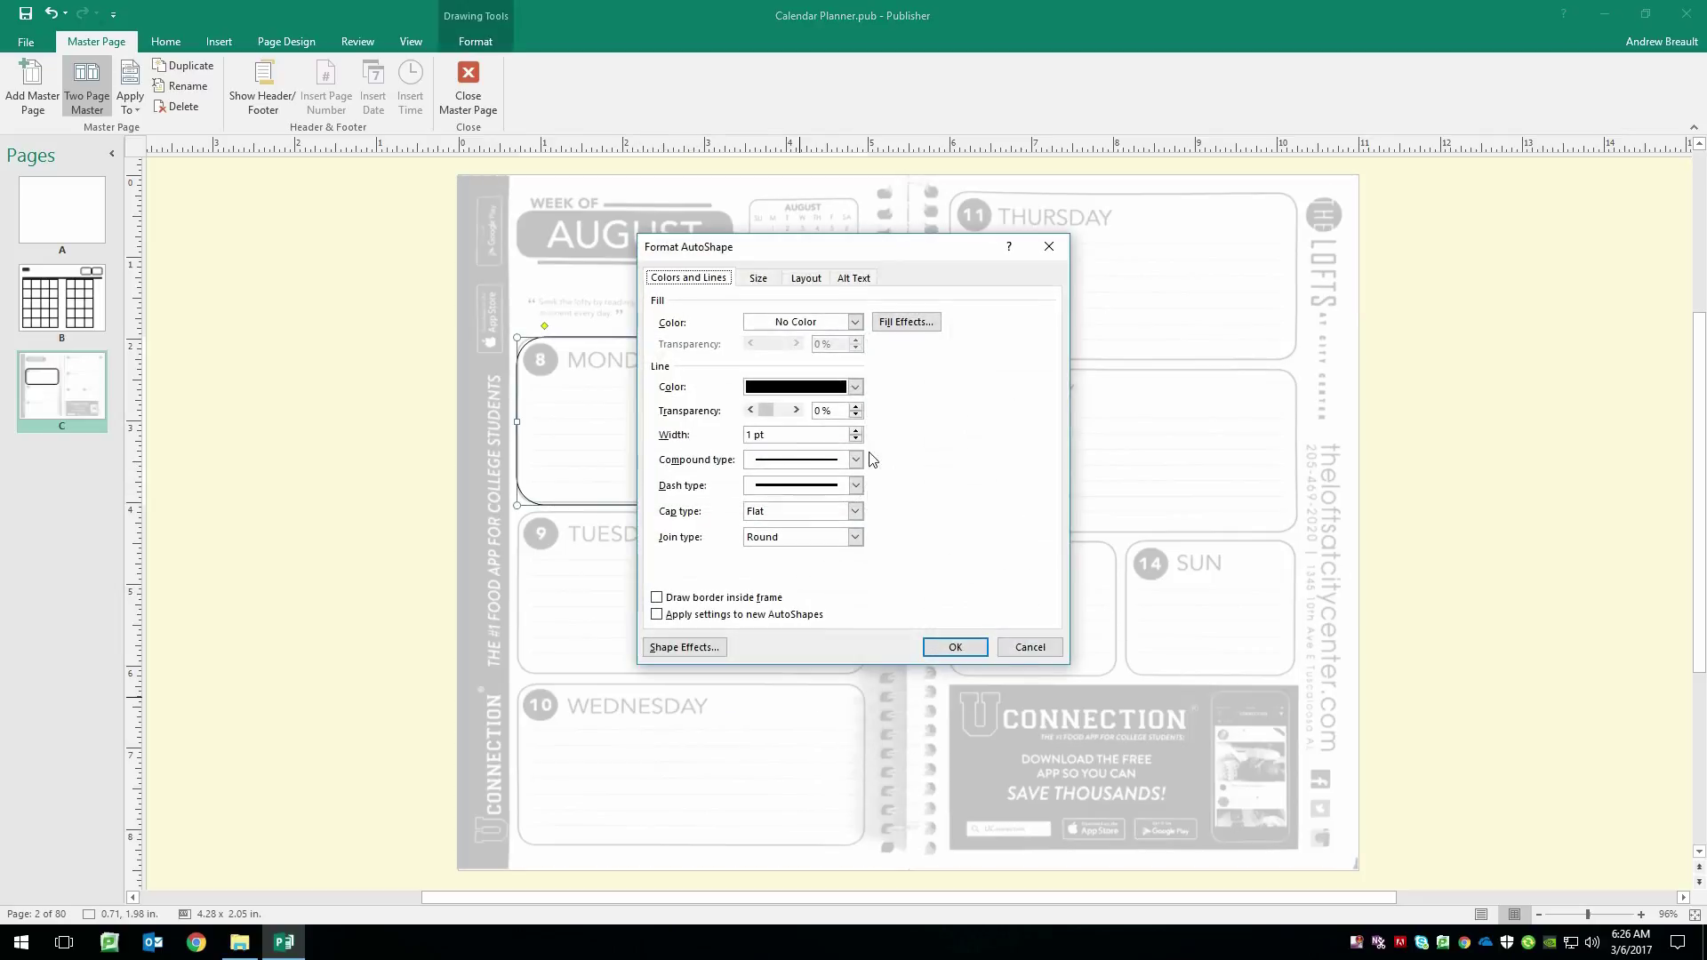
left_click(856, 431)
left_click(856, 431)
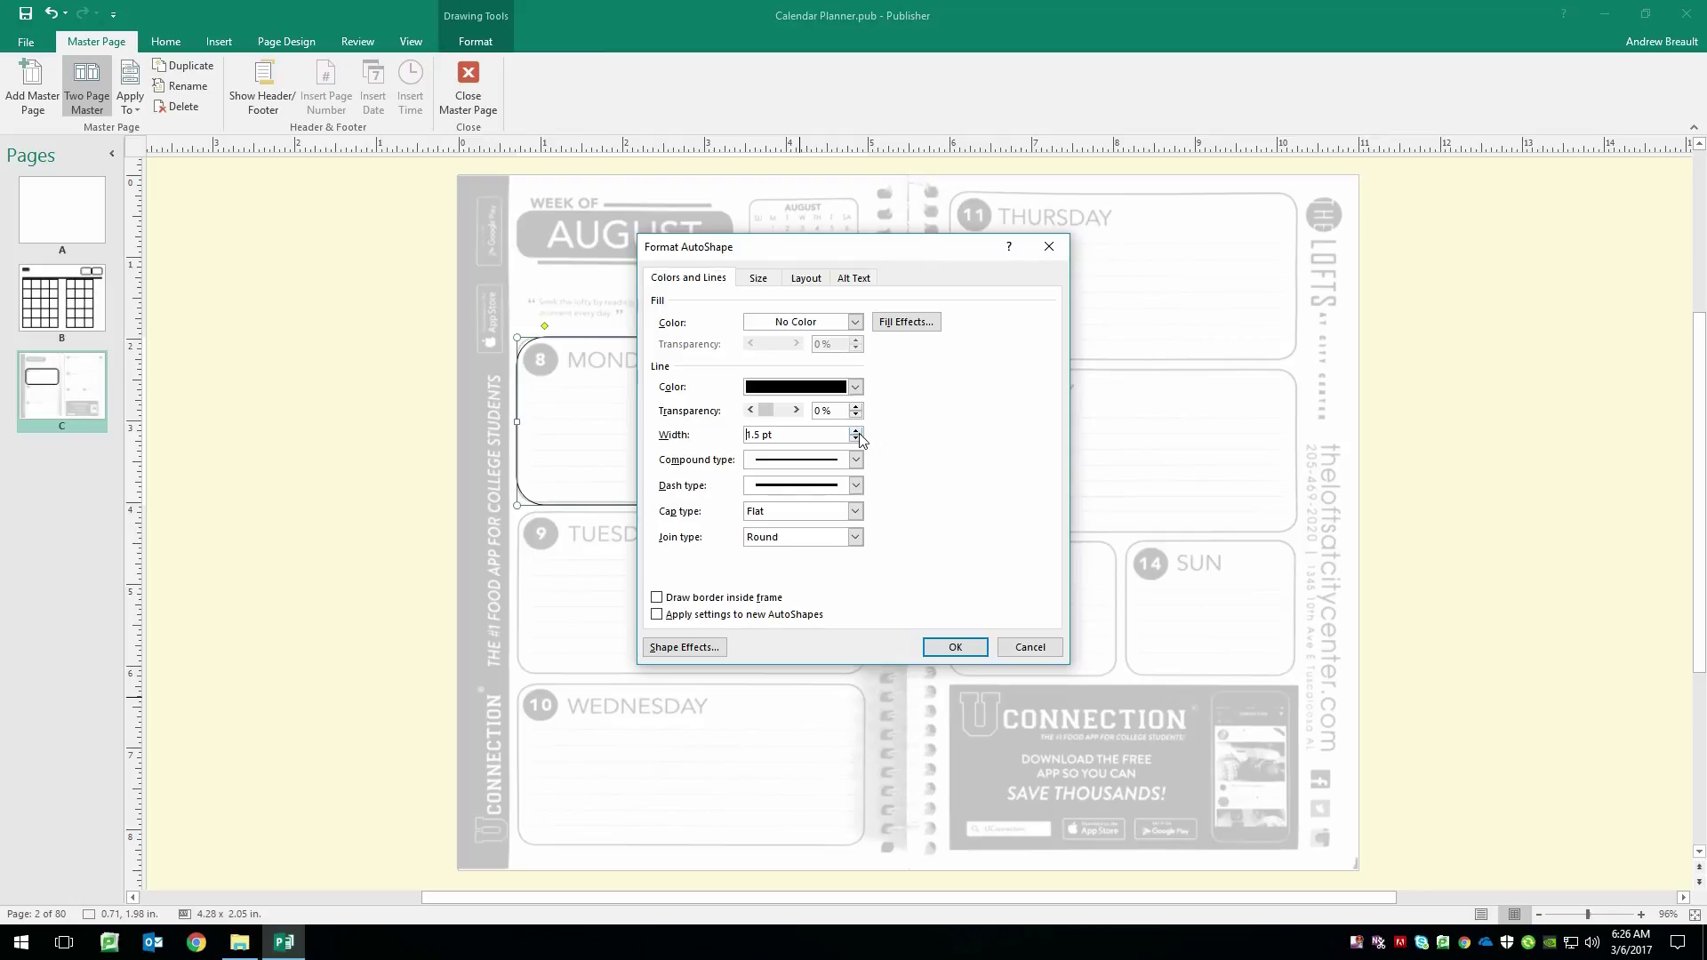
left_click(955, 647)
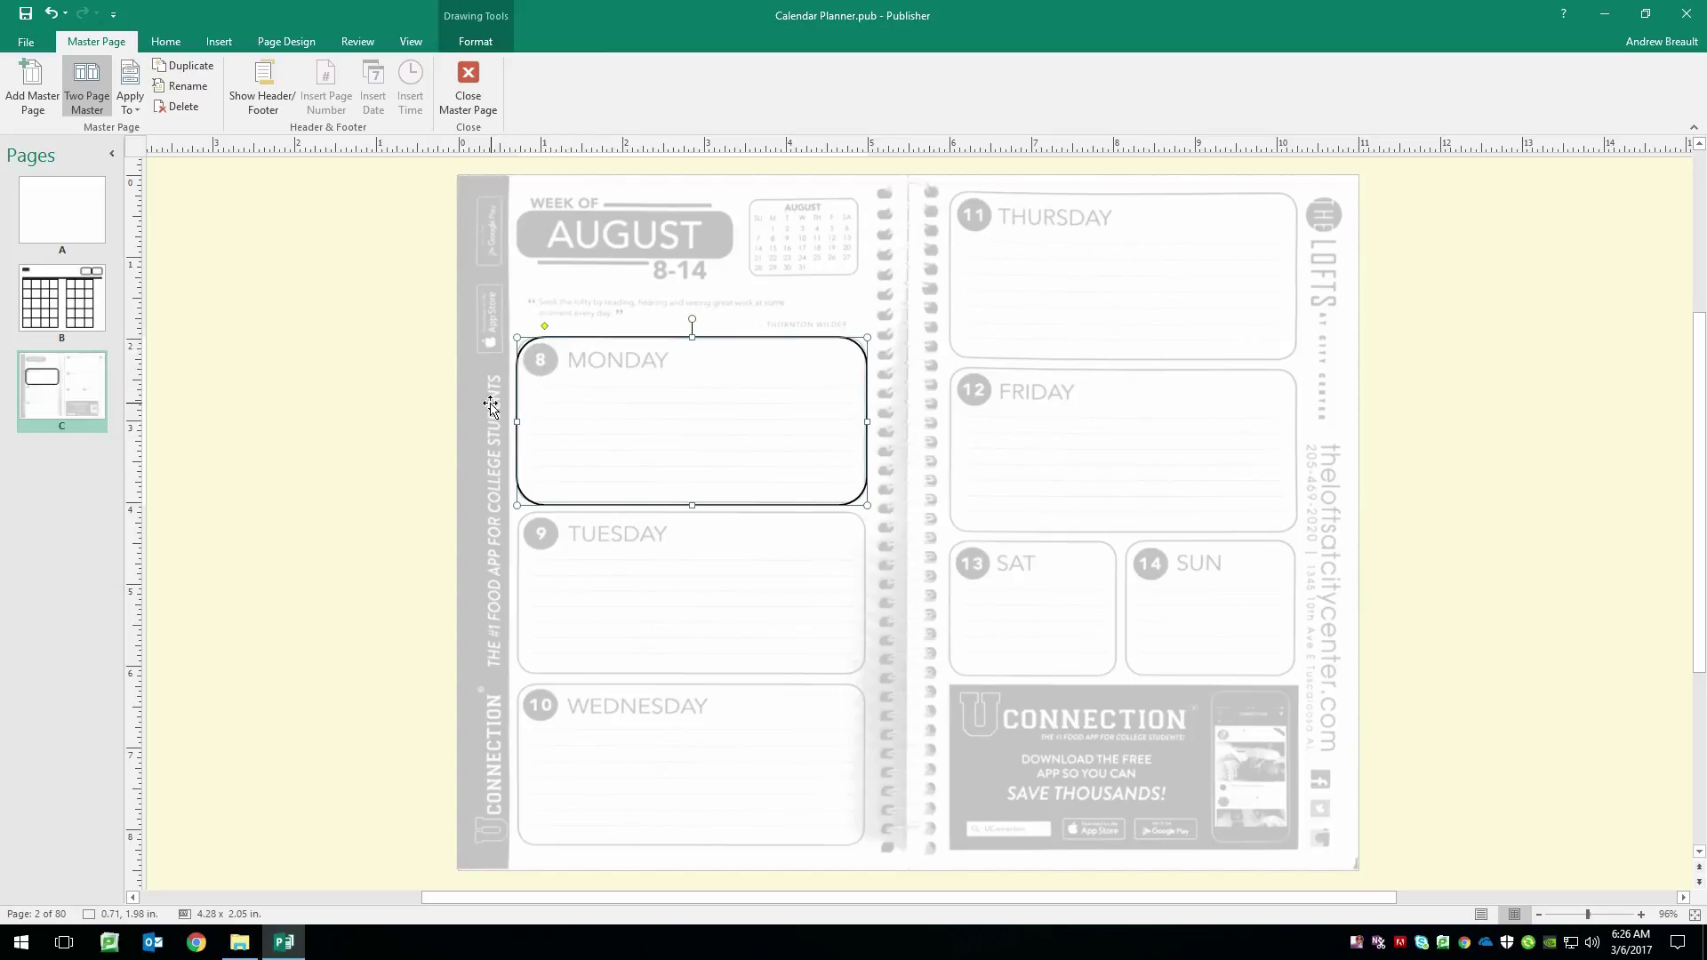
left_click(373, 377)
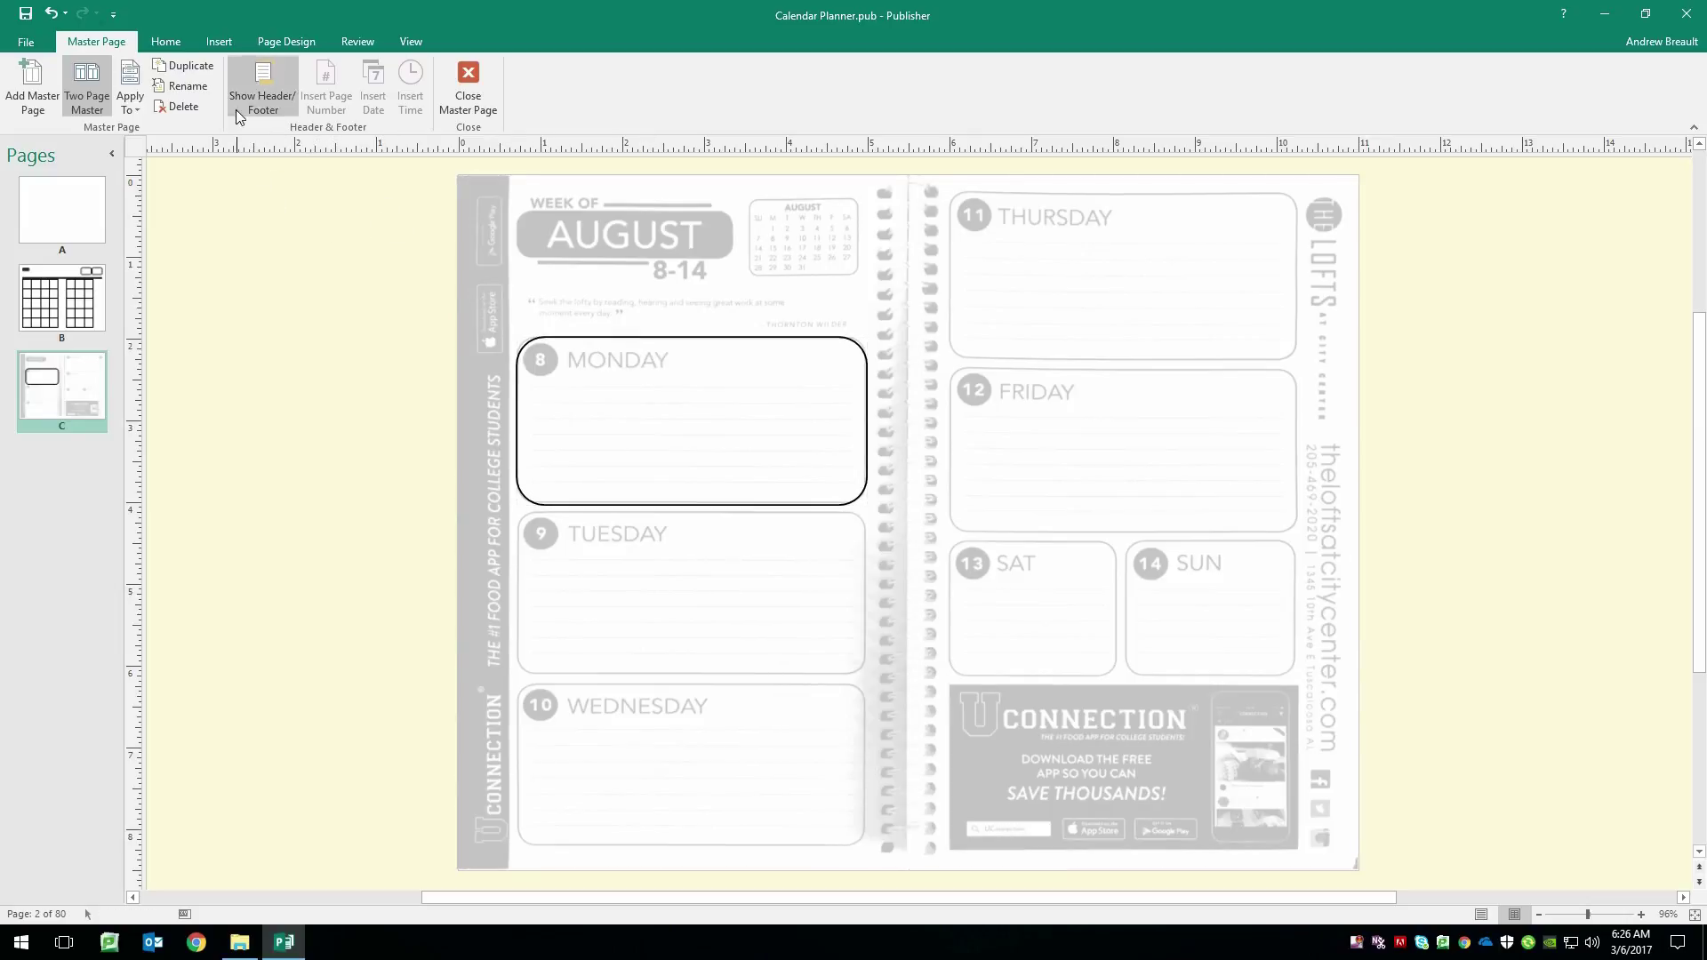
- Draw a 0.41-inch circle over the number 8 in the Monday box
left_click(175, 45)
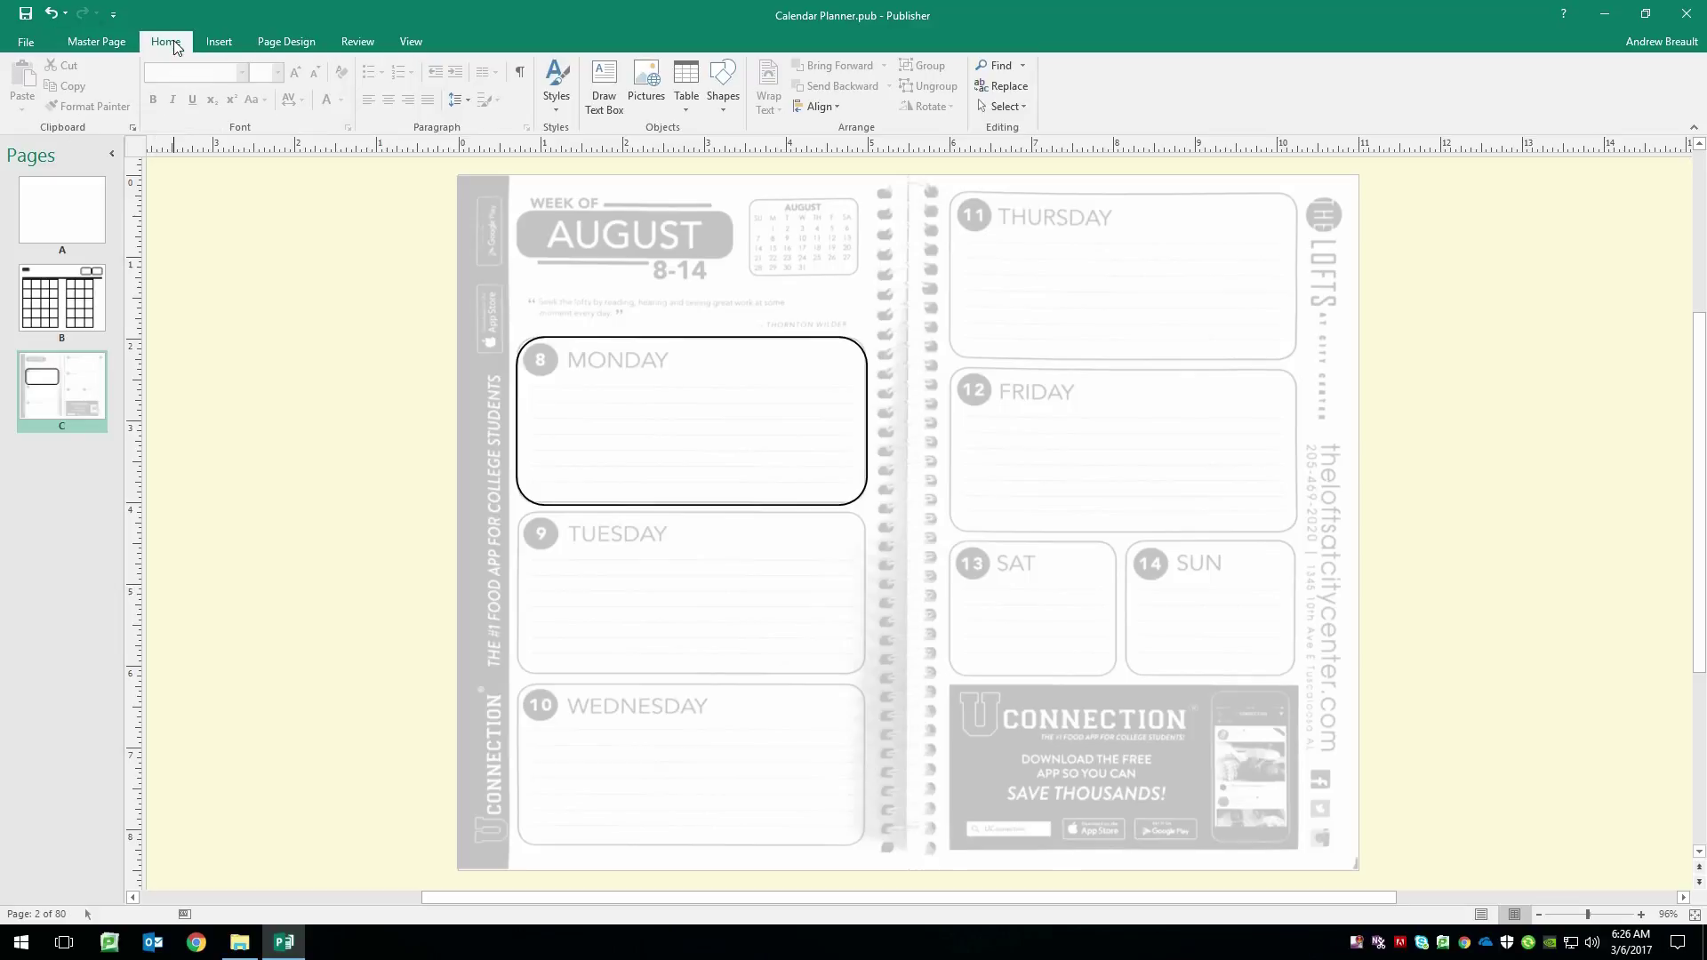
left_click(723, 96)
left_click(792, 152)
left_click_drag(522, 343, 549, 365)
mouse_move(557, 365)
left_mouse_down()
mouse_move(614, 375)
mouse_move(538, 373)
mouse_move(614, 382)
mouse_move(556, 395)
mouse_move(585, 393)
mouse_move(559, 371)
left_mouse_up()
left_click_drag(557, 363, 557, 365)
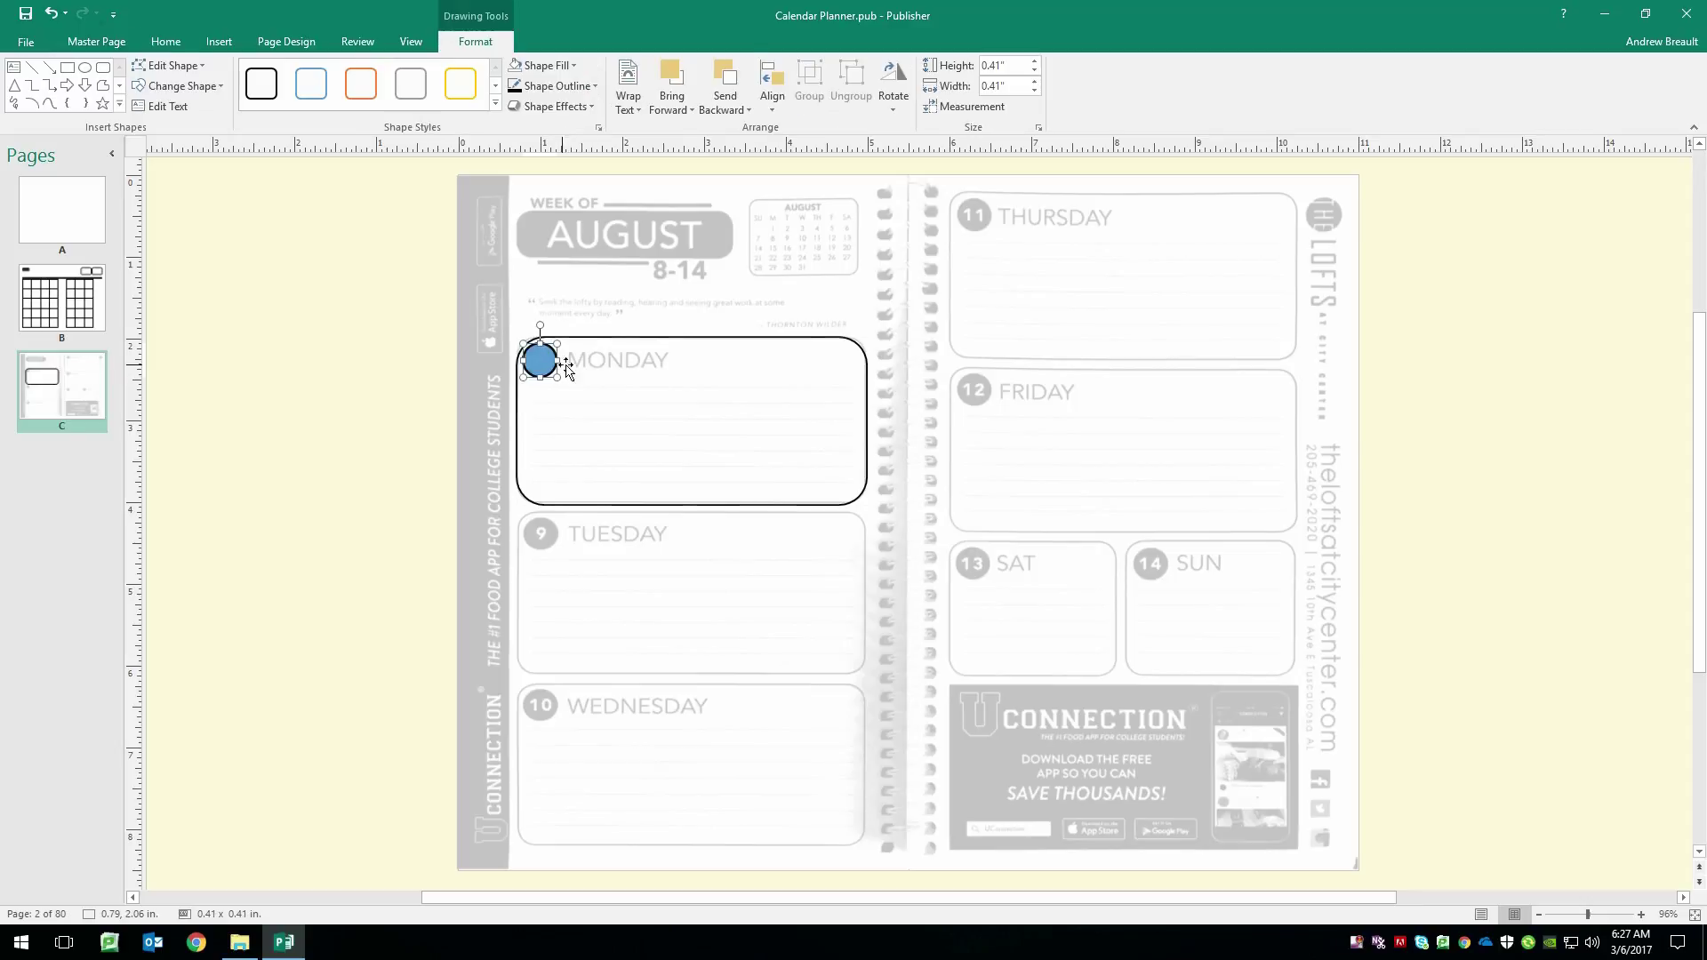
- Fill the circle with Main (Black), Lighter 15%, and deselect it
left_click(571, 65)
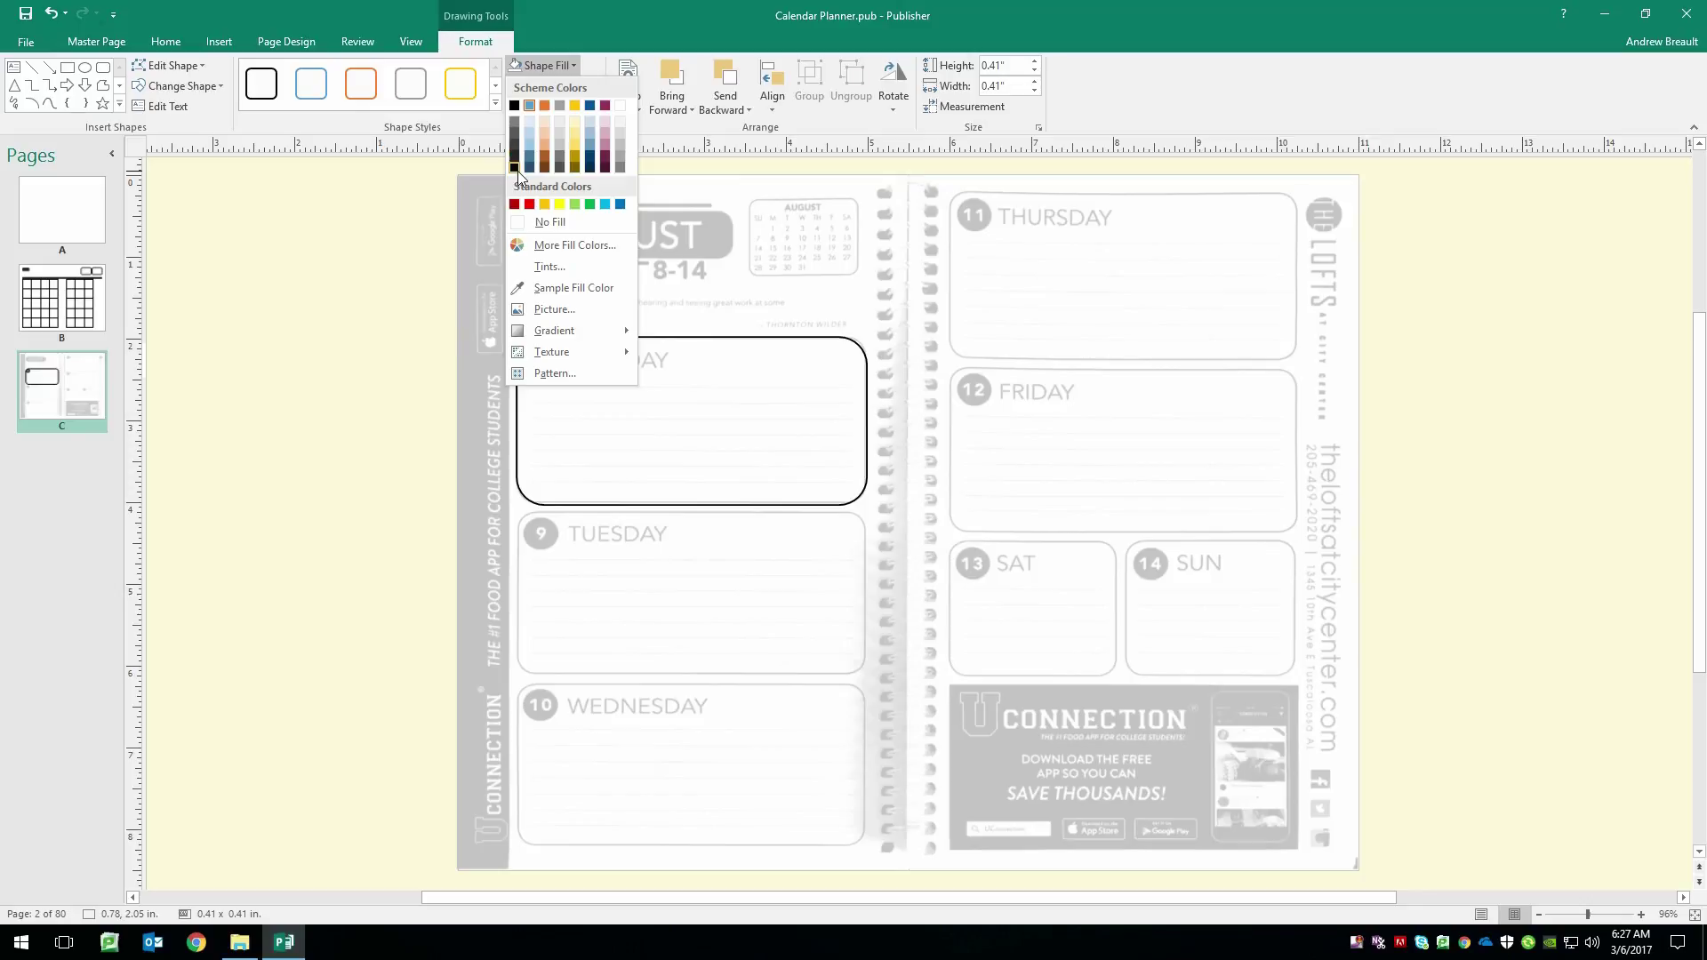
left_click(514, 160)
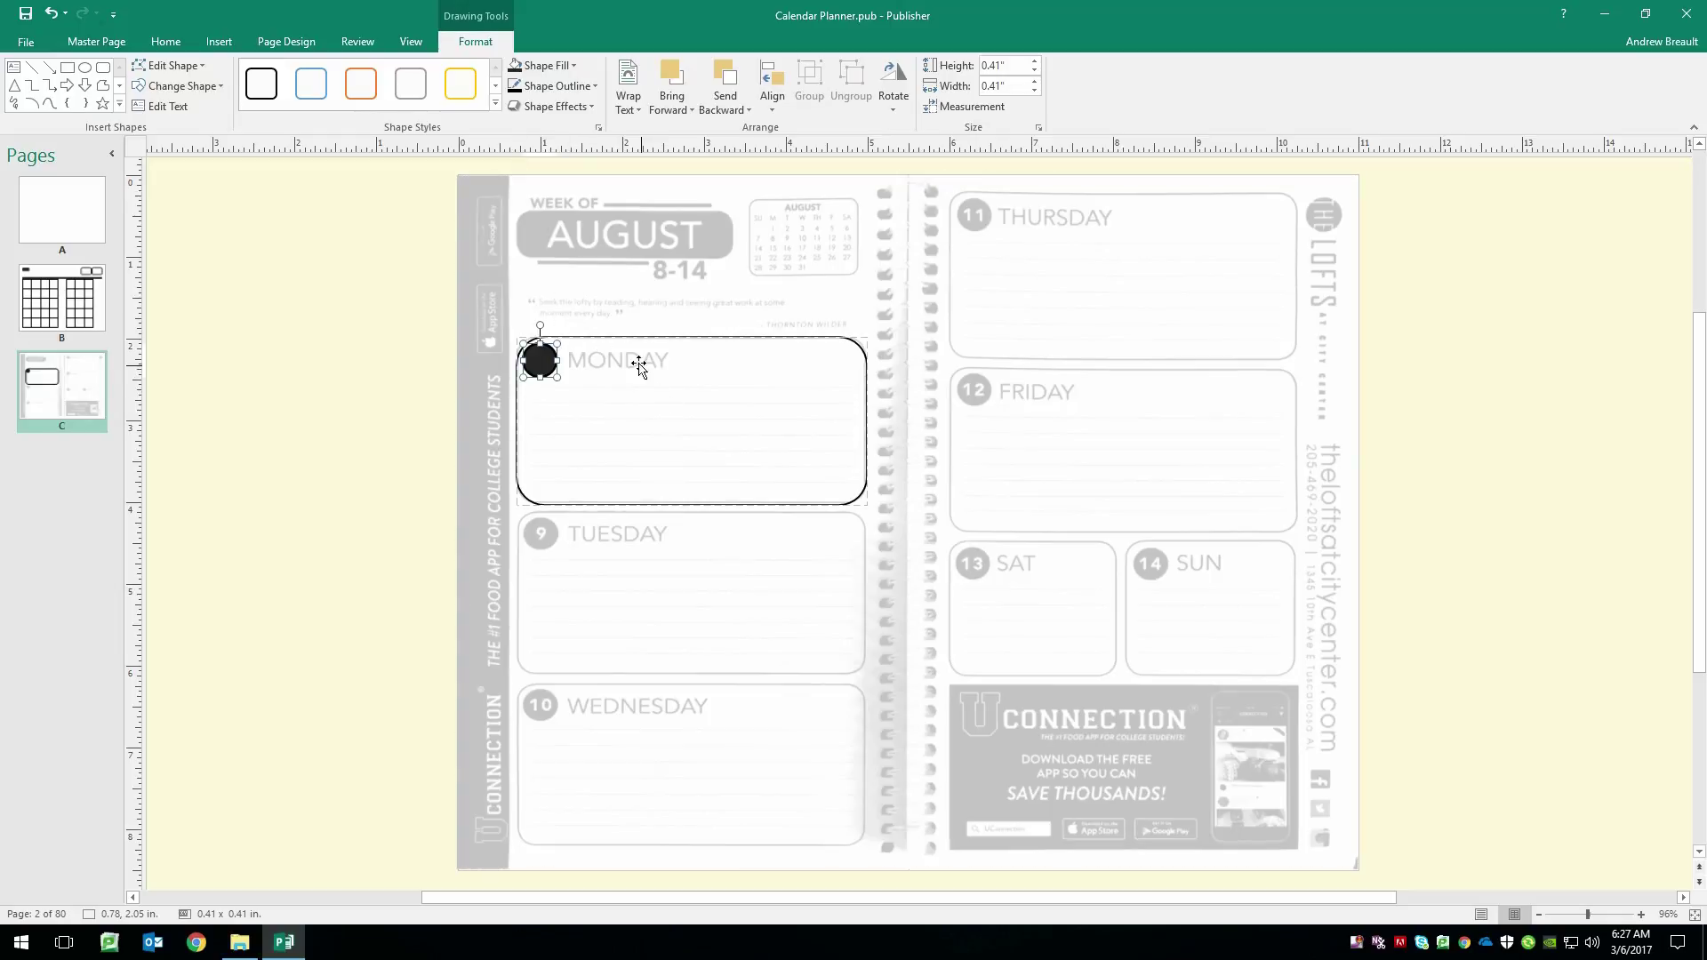
left_click(590, 84)
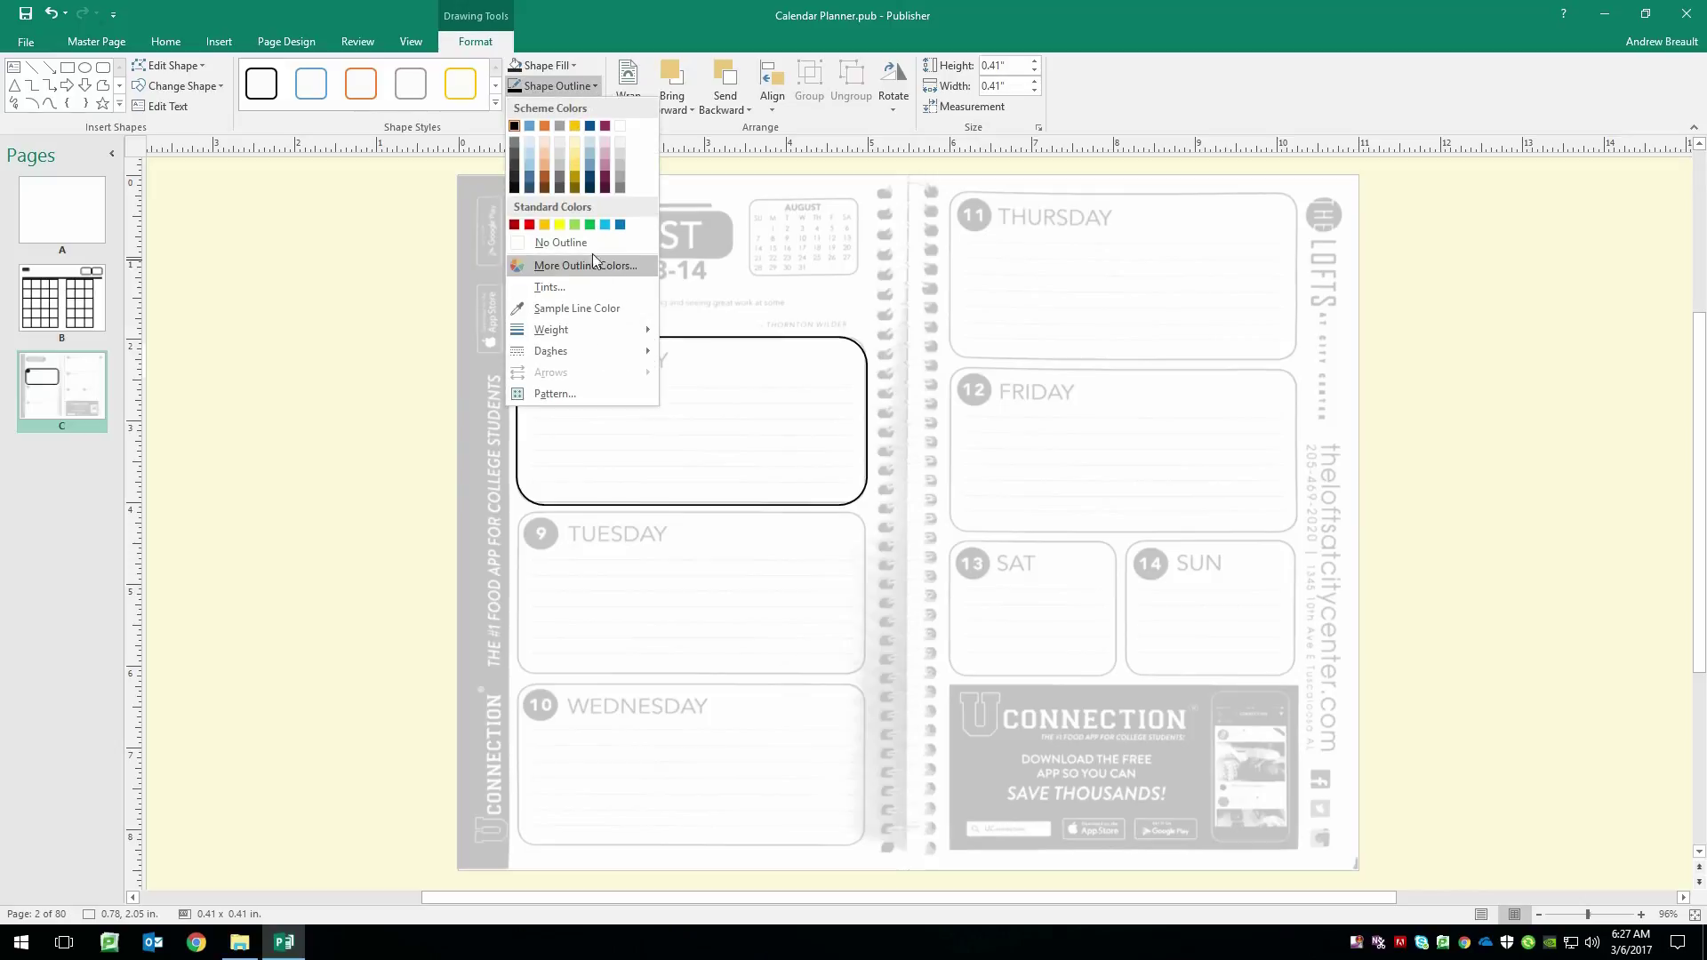
key("Escape")
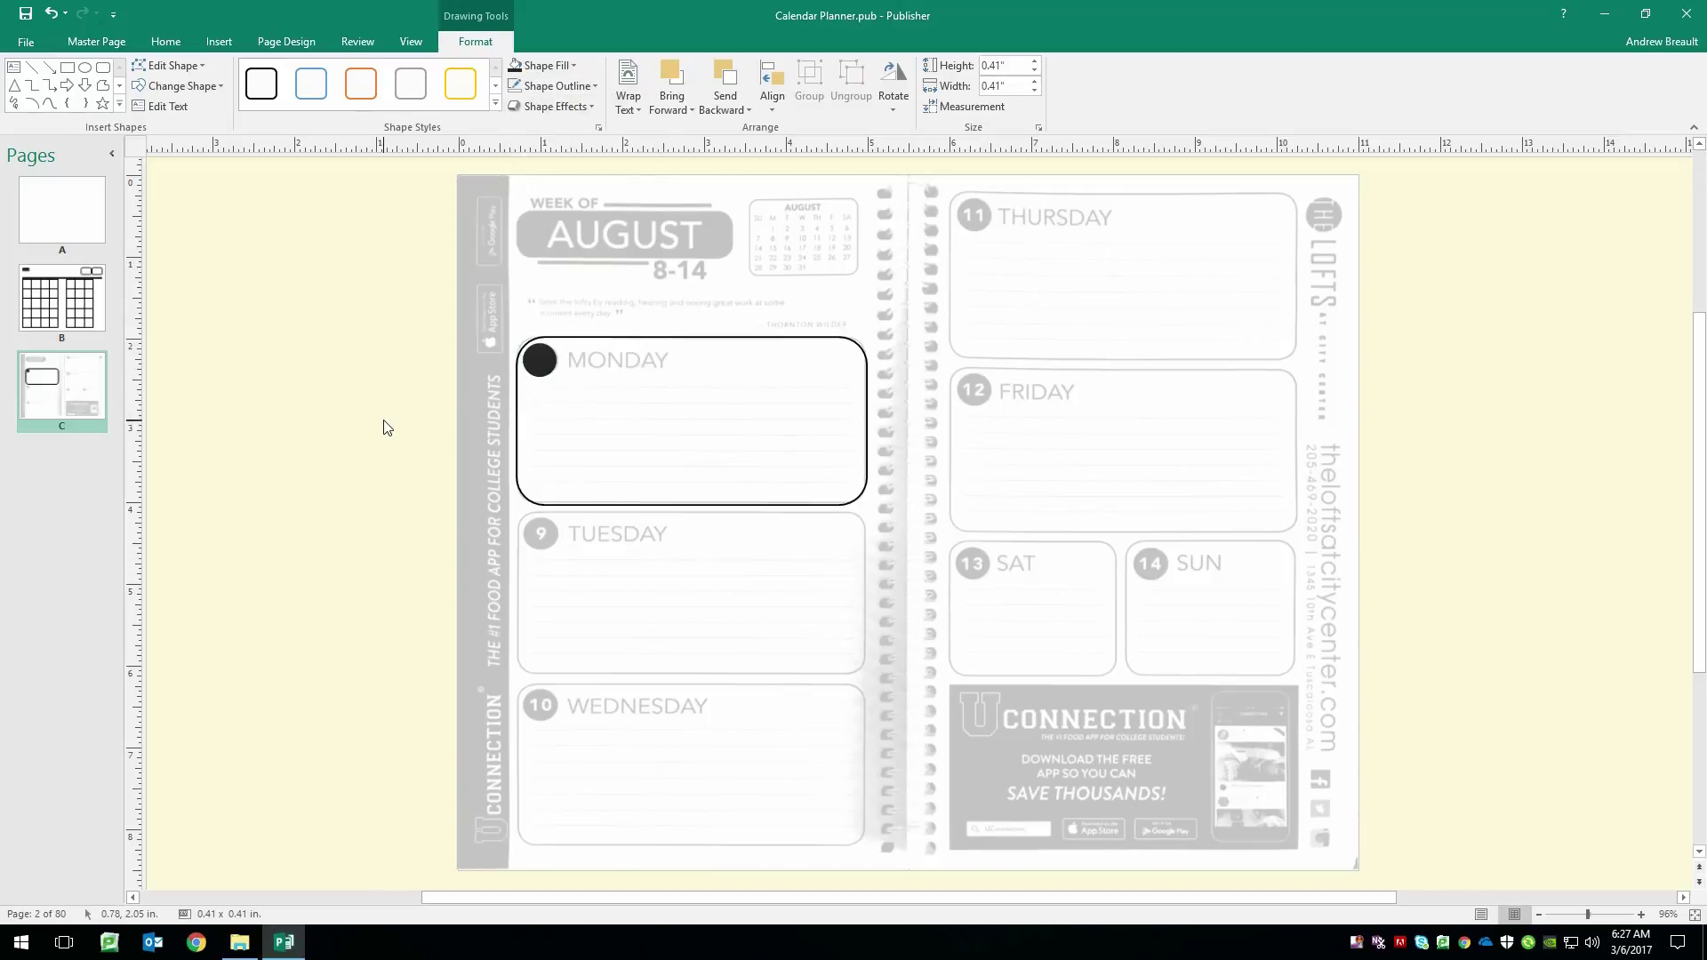
key("ctrl+m")
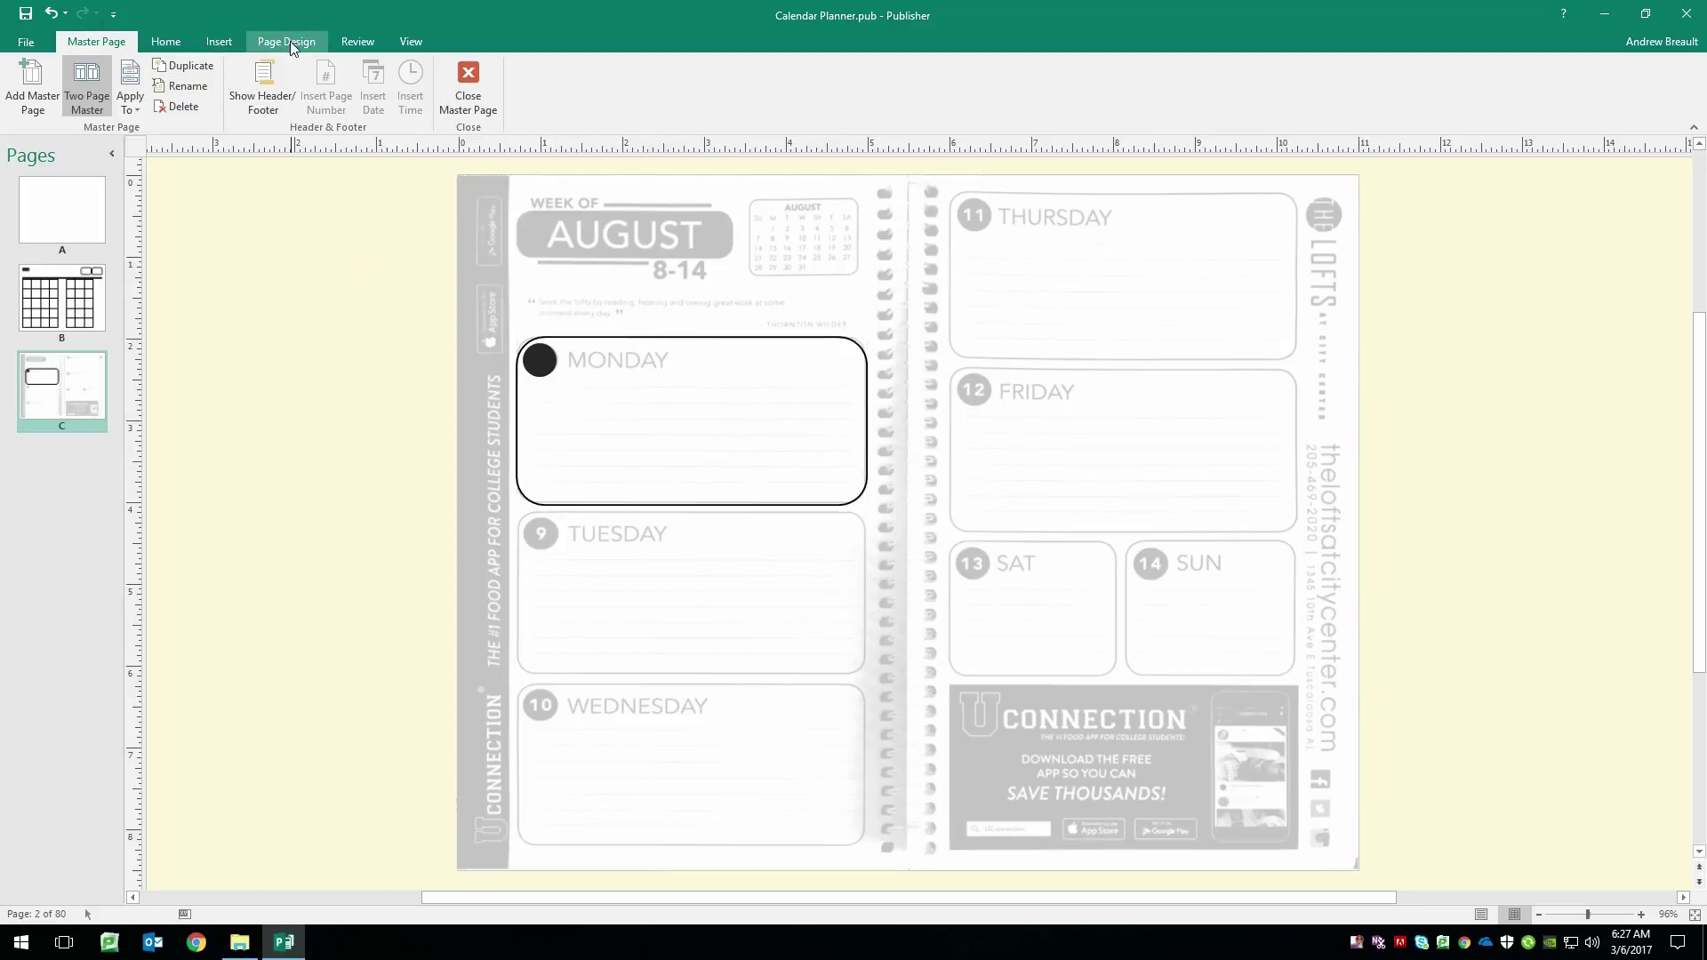
- Insert a 1-column, 6-row table and fit it inside the Monday box
left_click(177, 41)
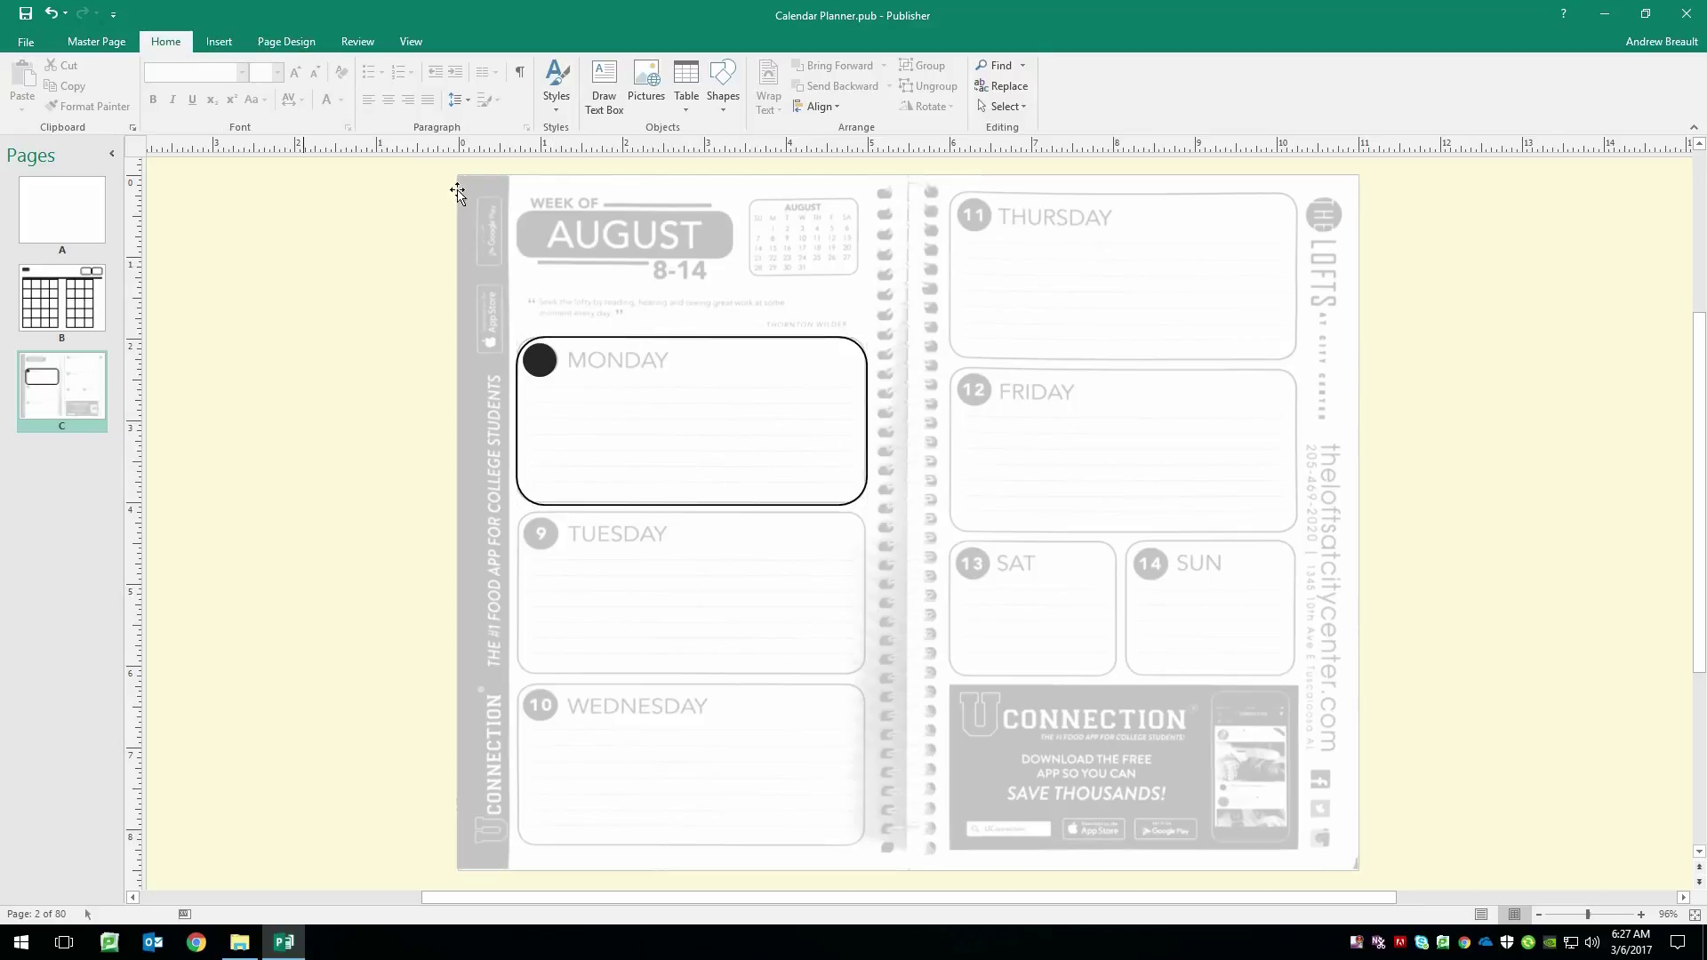
left_click(694, 103)
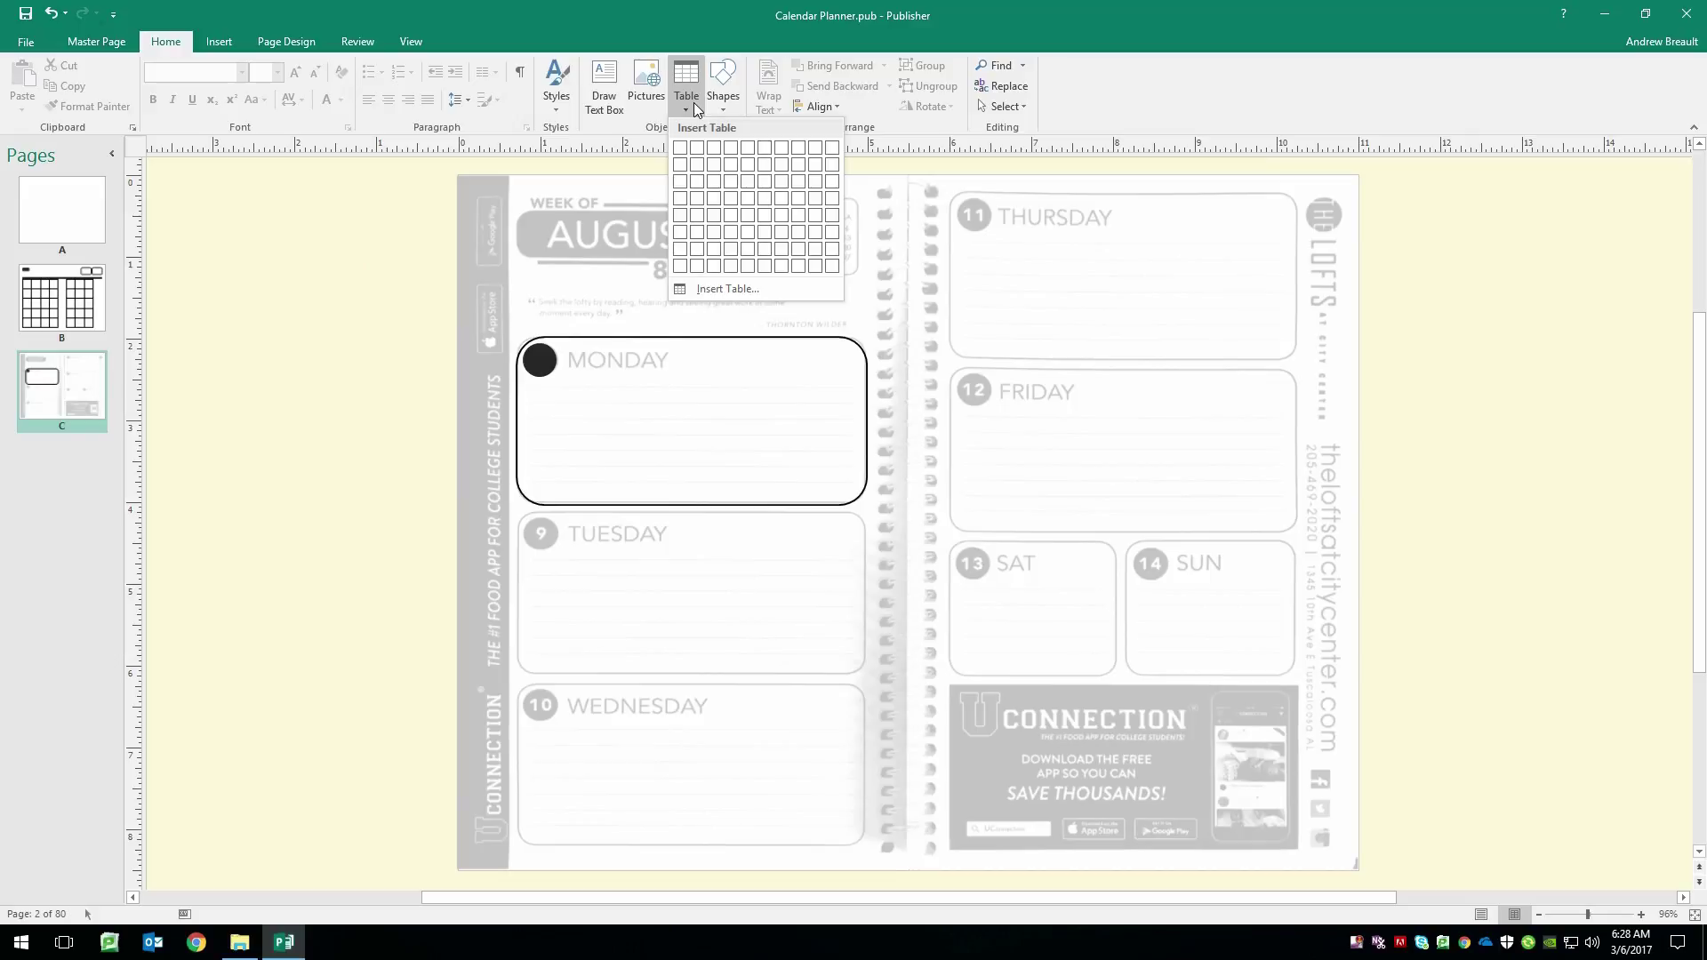
left_click(680, 233)
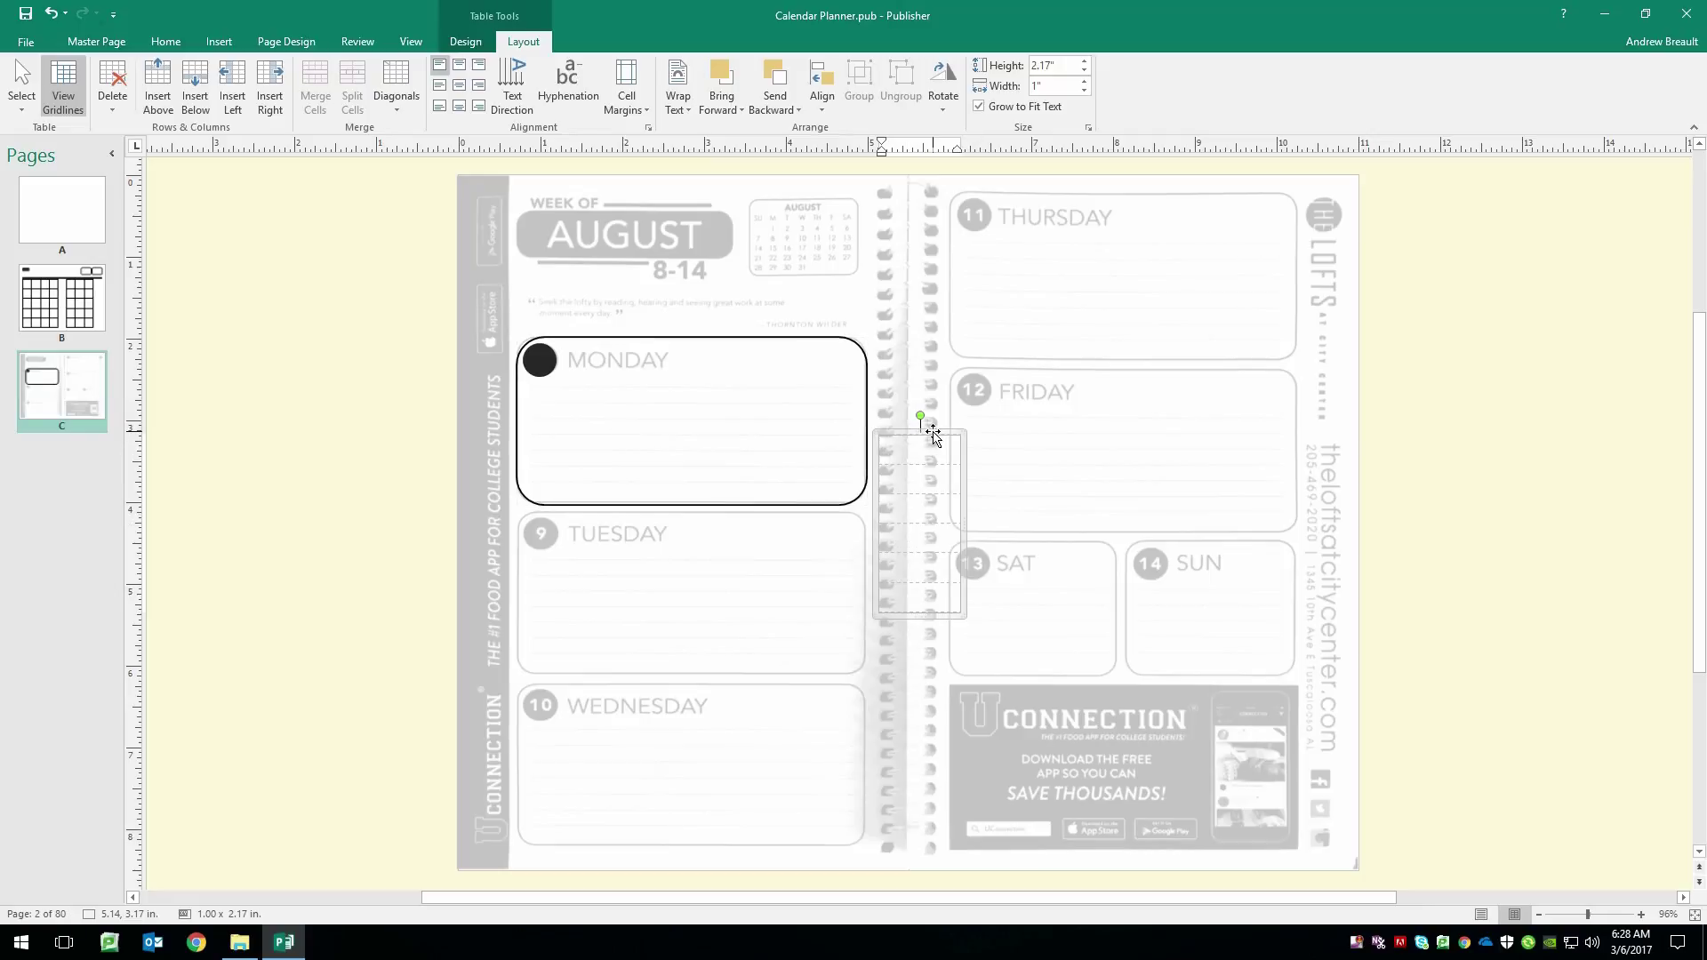
left_click_drag(918, 615, 920, 561)
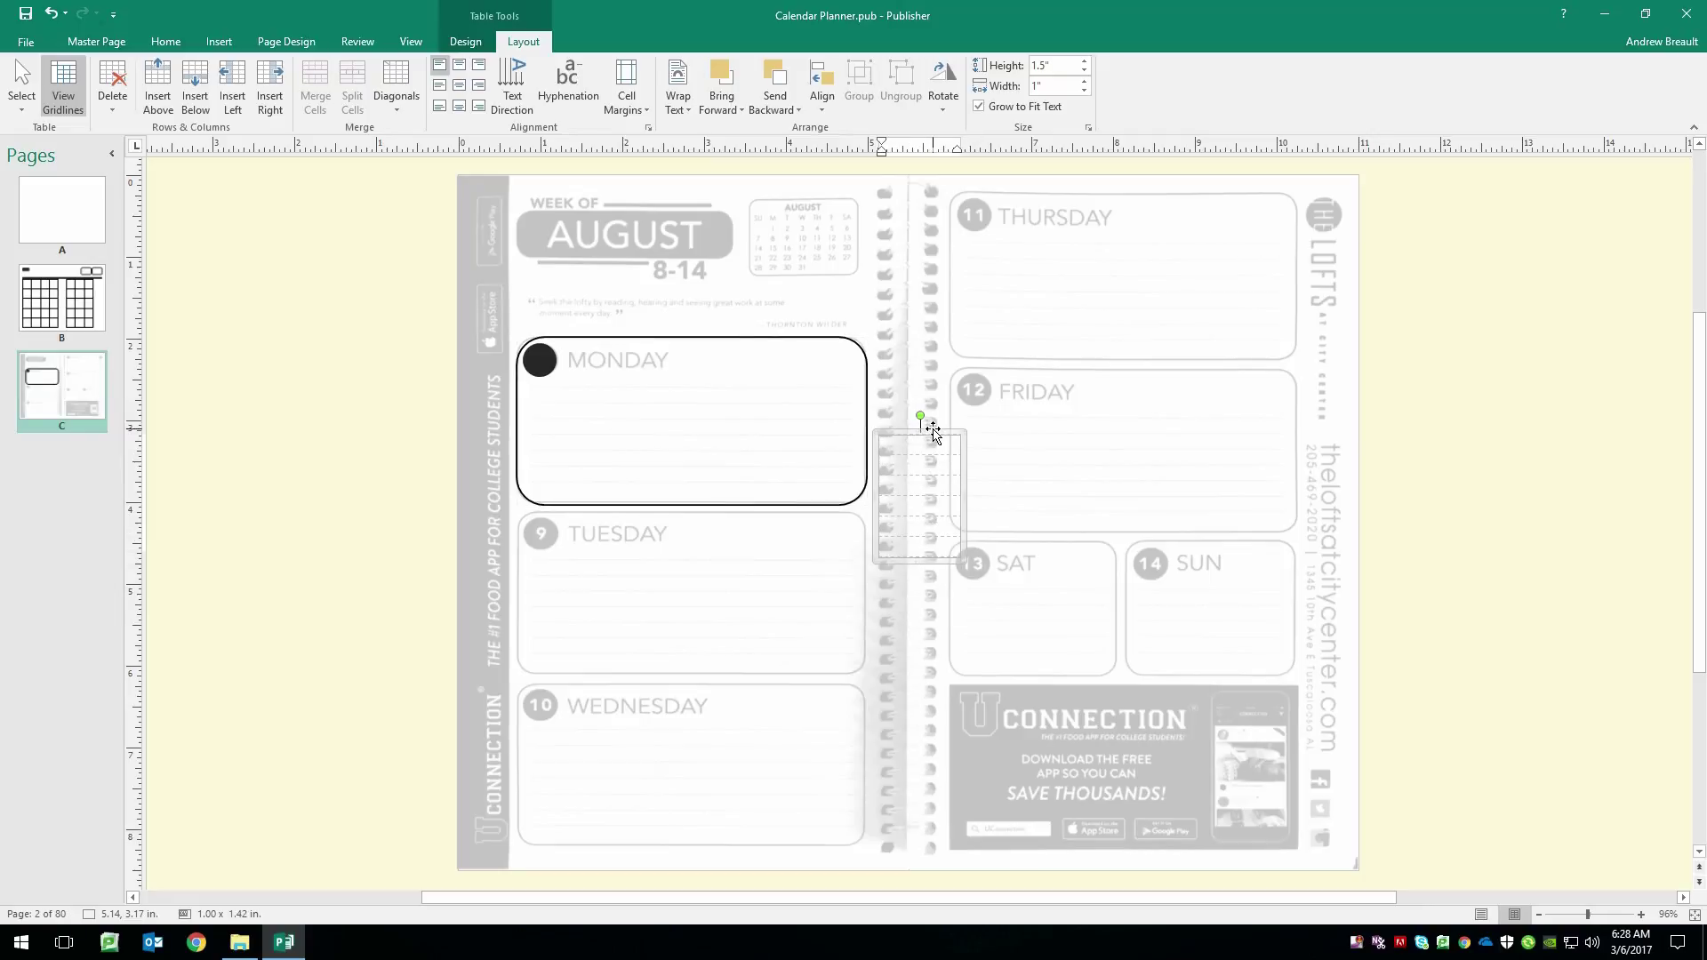
left_click_drag(925, 432, 552, 388)
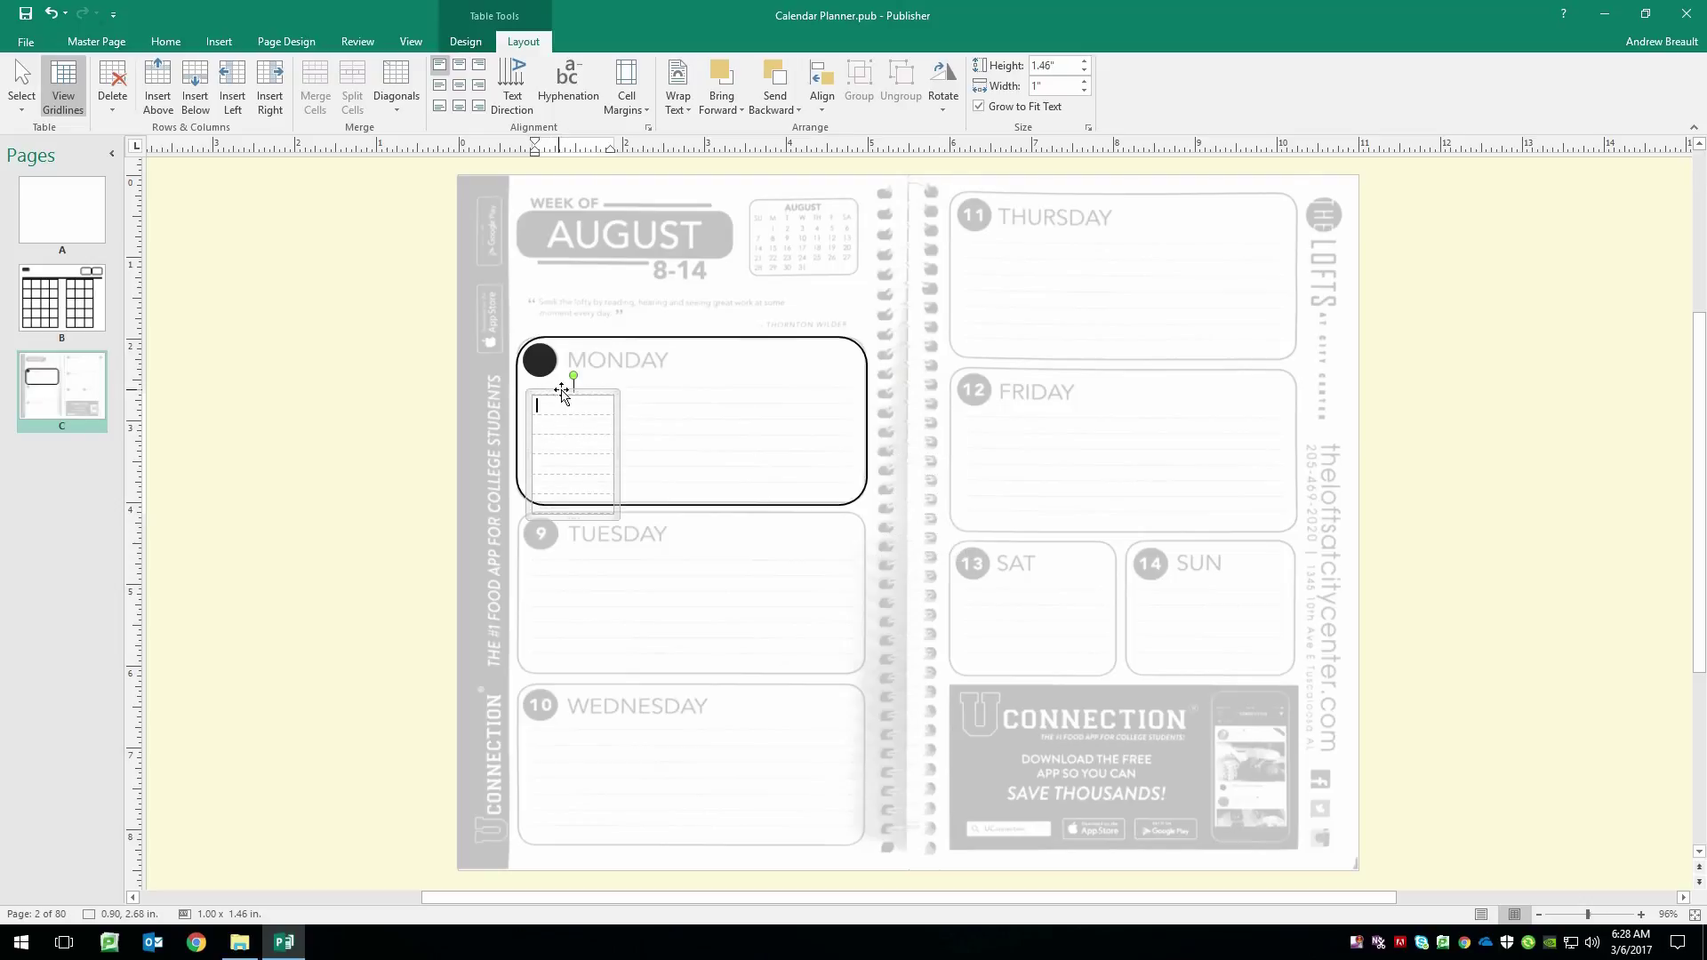
left_click_drag(619, 455, 860, 469)
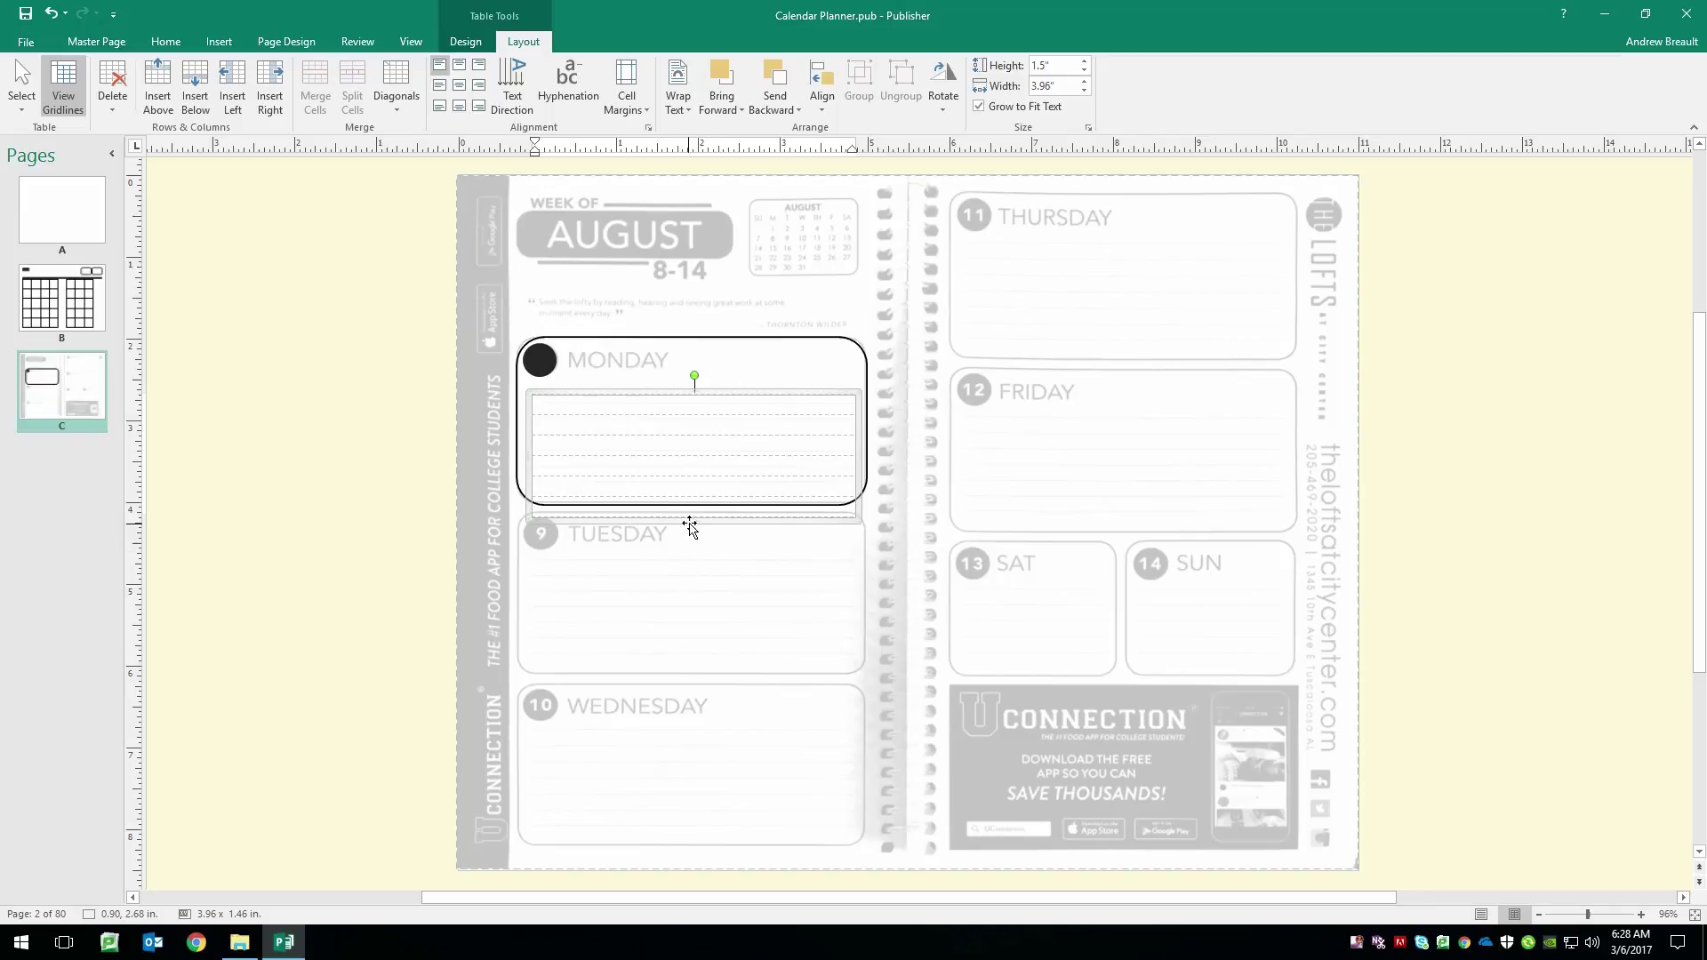
key("ctrl+m")
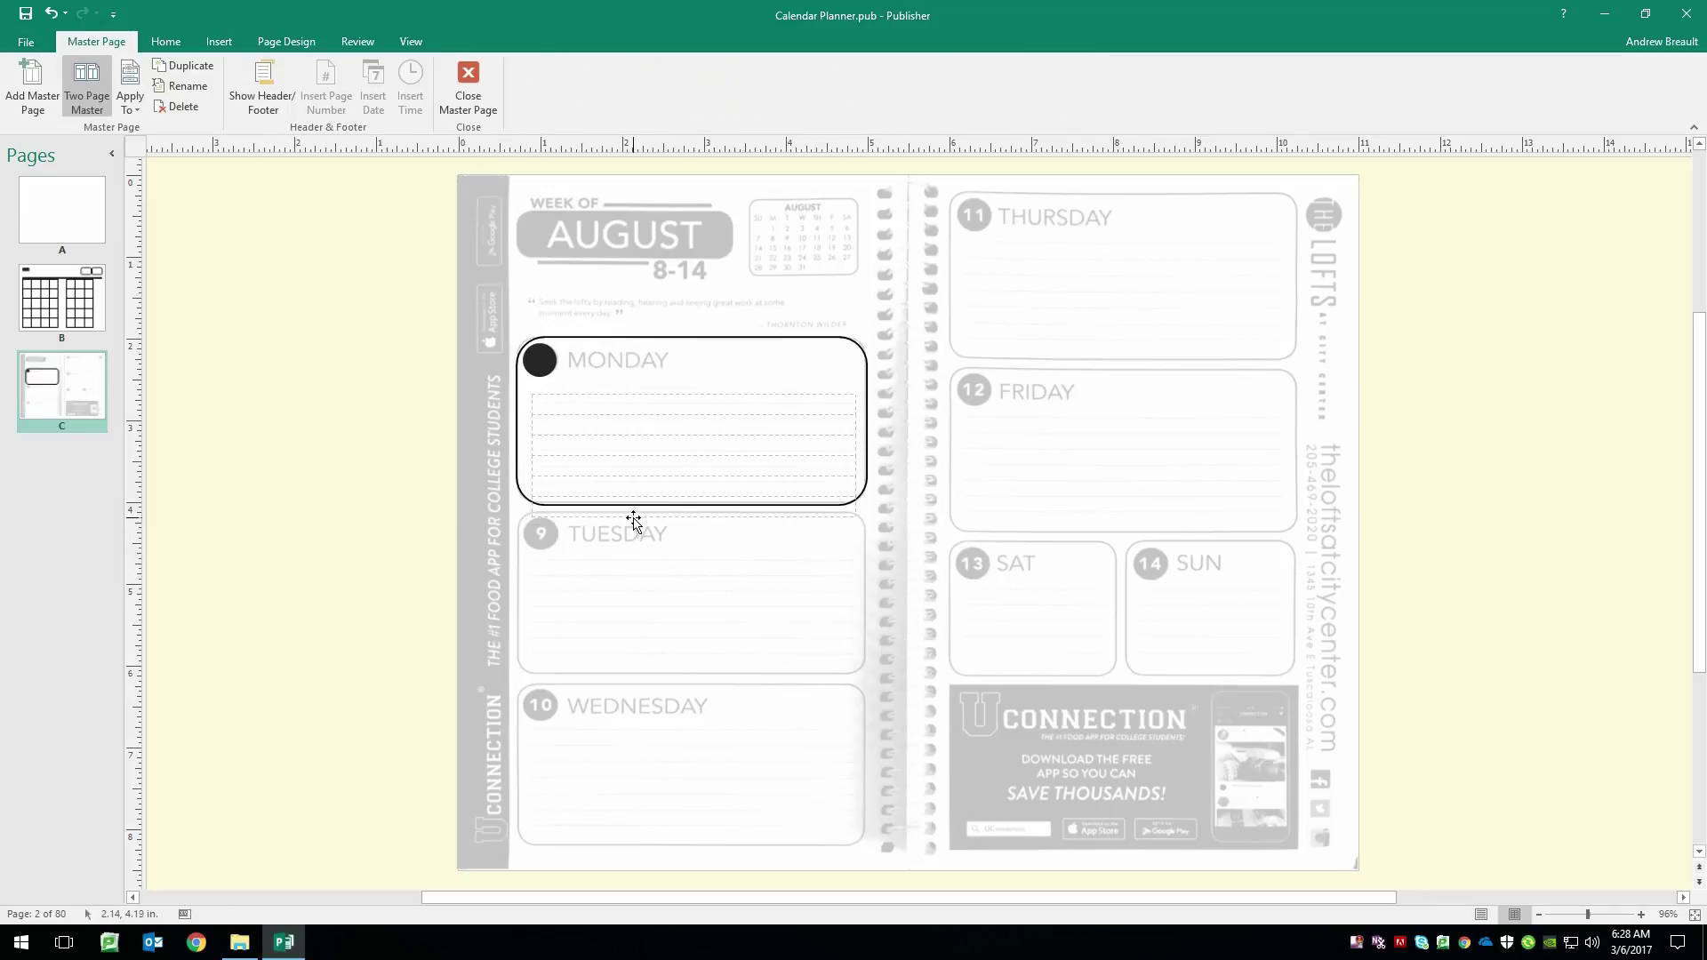
left_click(688, 516)
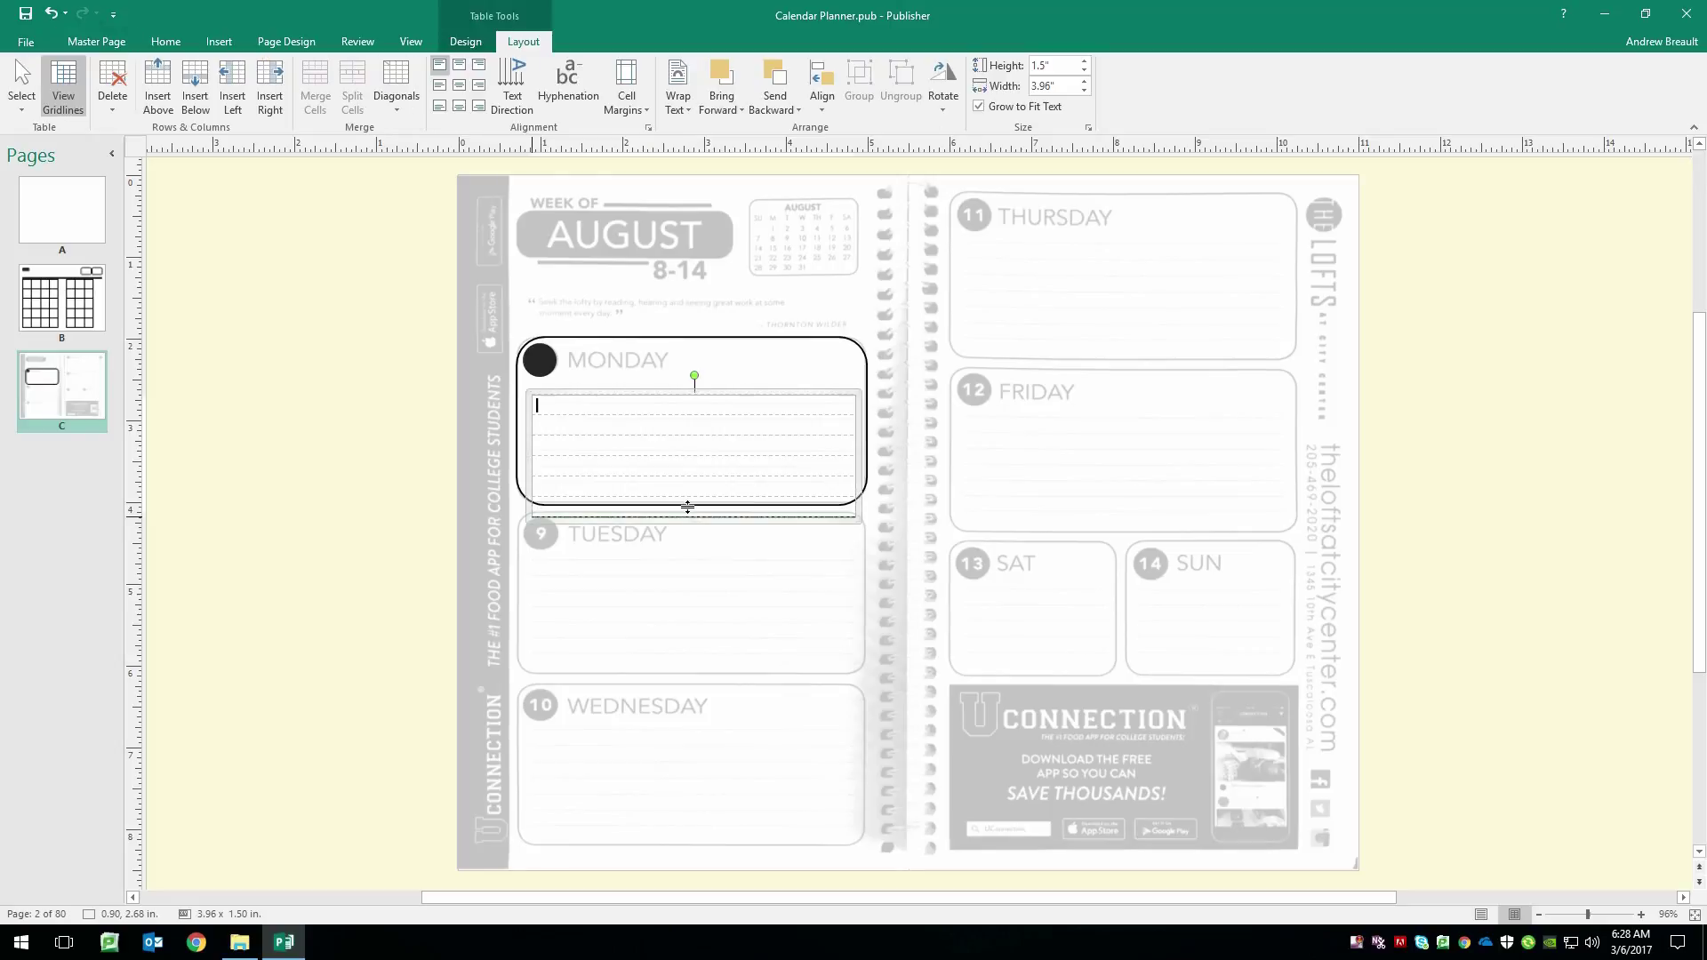
left_click(687, 500)
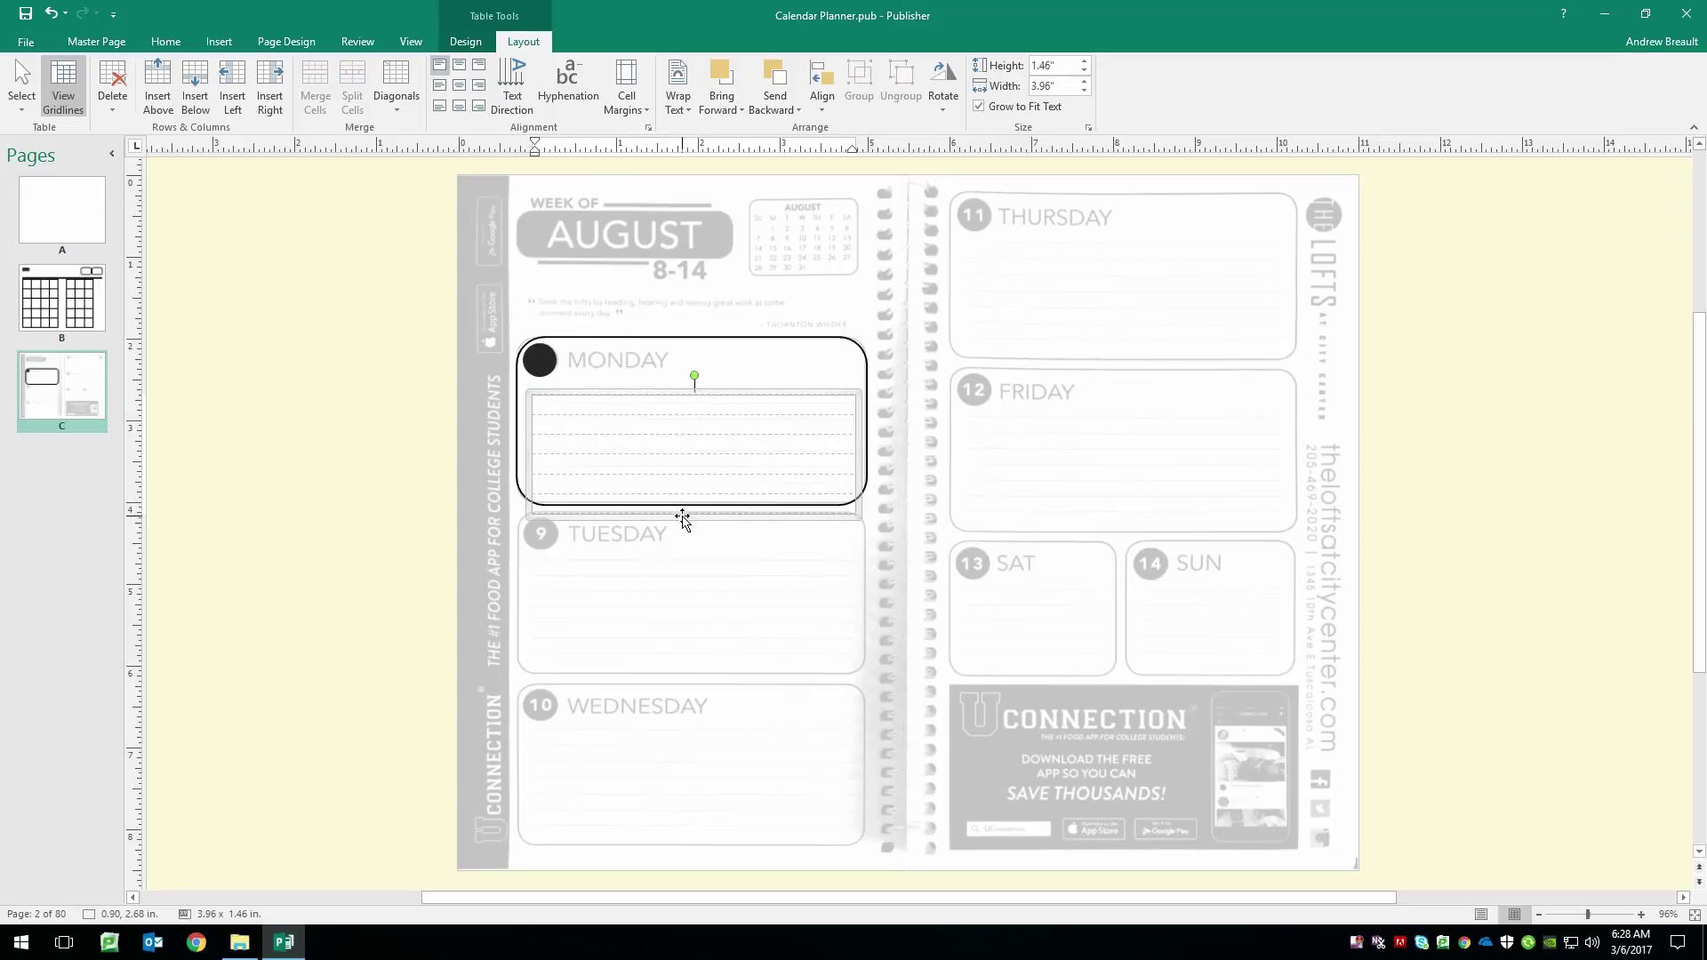
left_click_drag(693, 516, 695, 497)
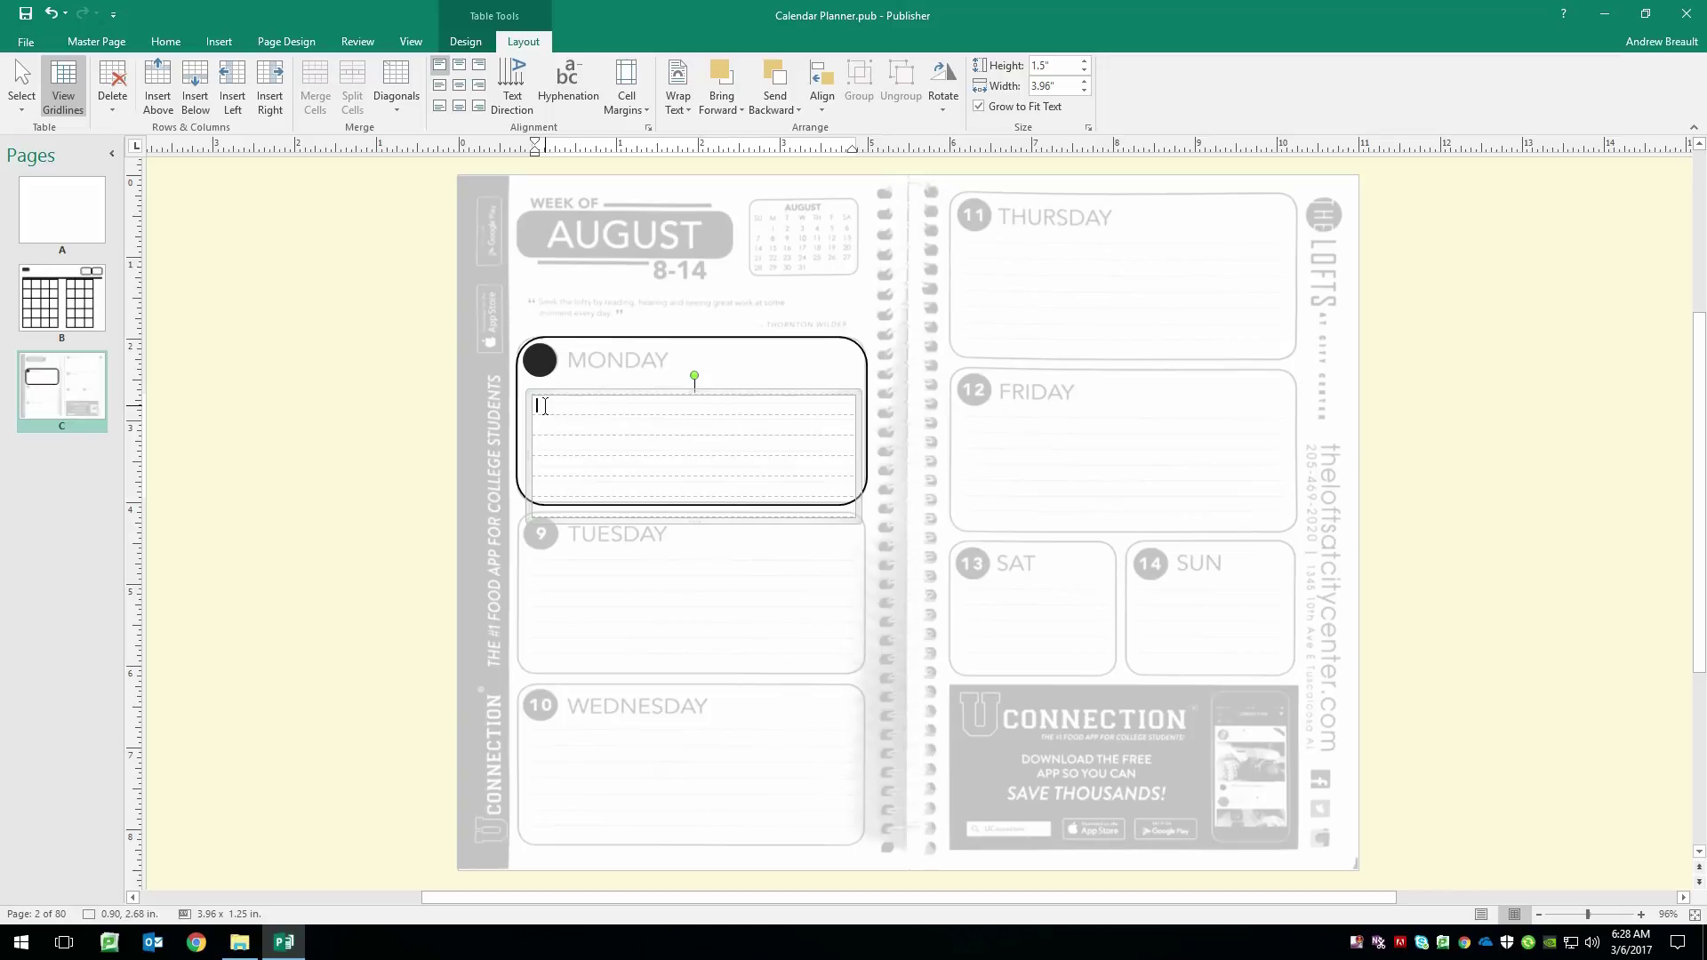
- Shrink the table text to 7 pt and trim the table to 3.96 by 1.18 inches
left_click_drag(553, 405, 595, 504)
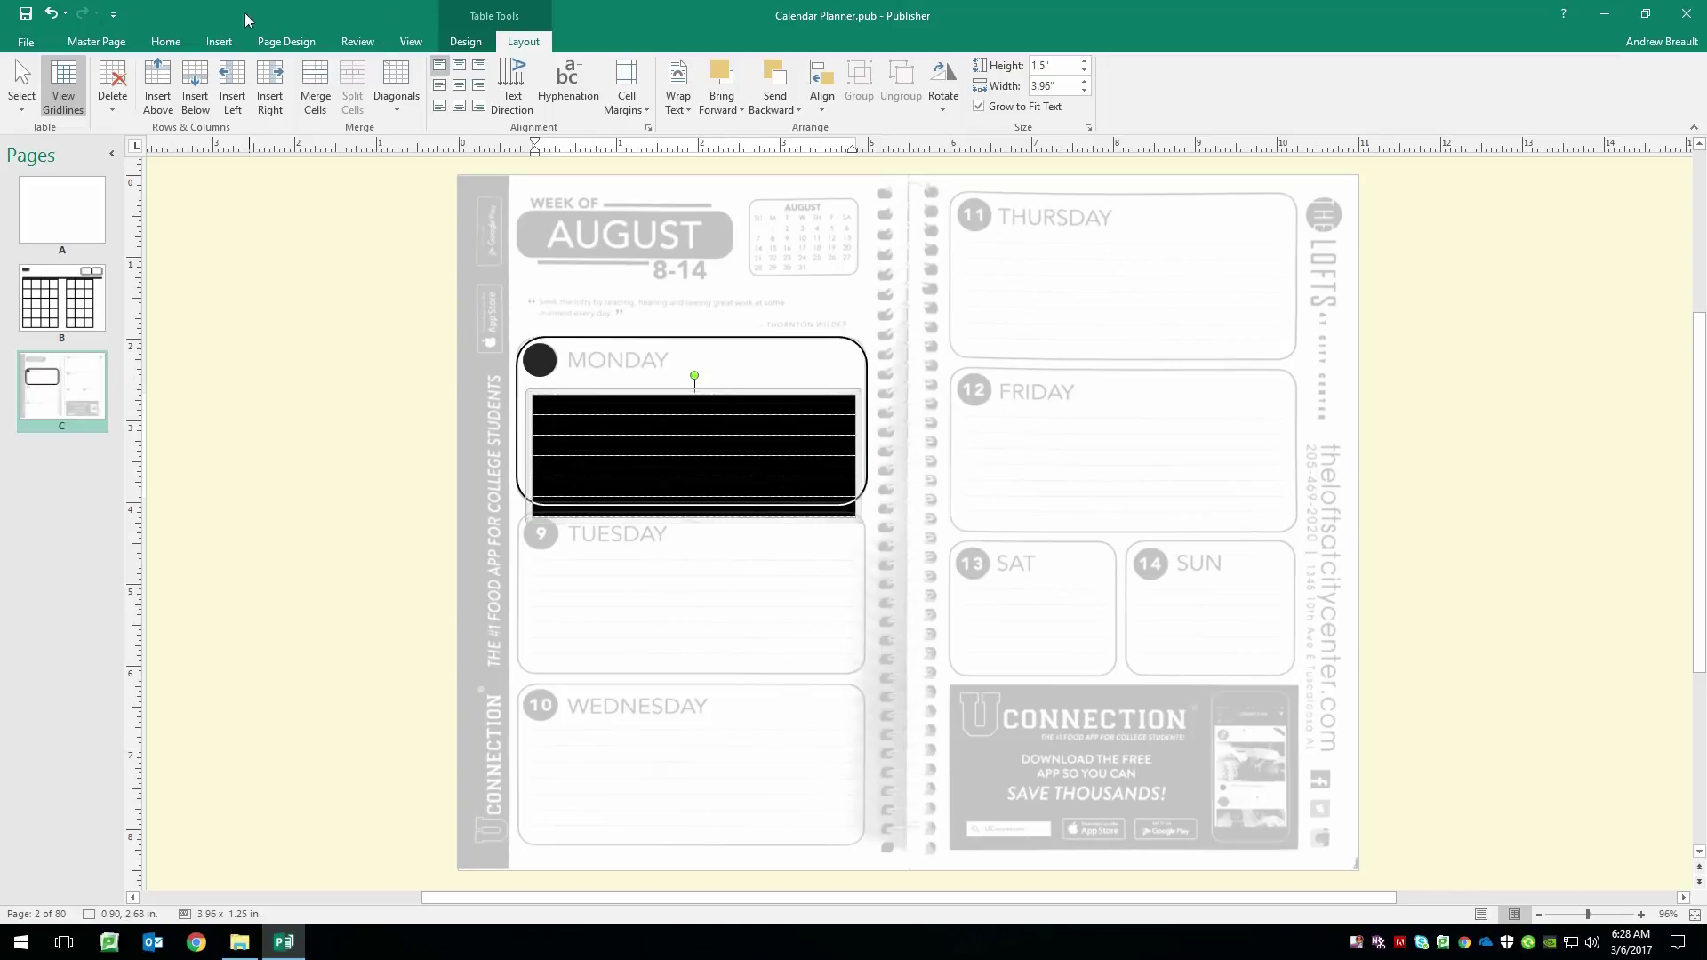
left_click(165, 42)
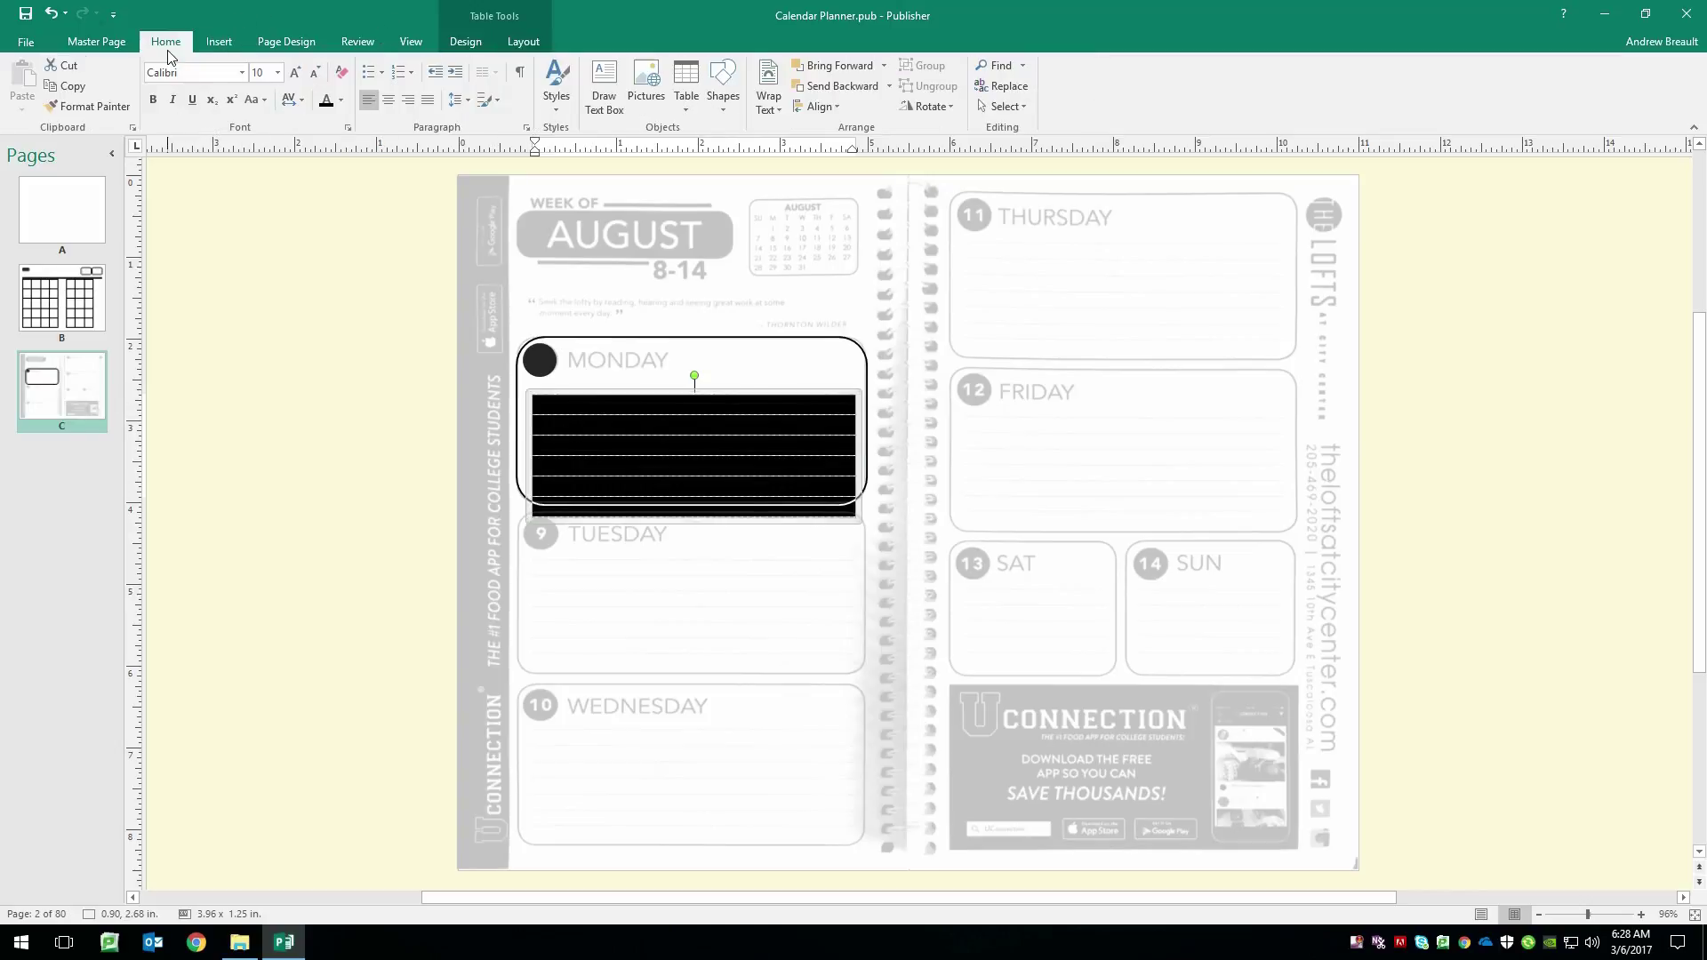
left_click(316, 72)
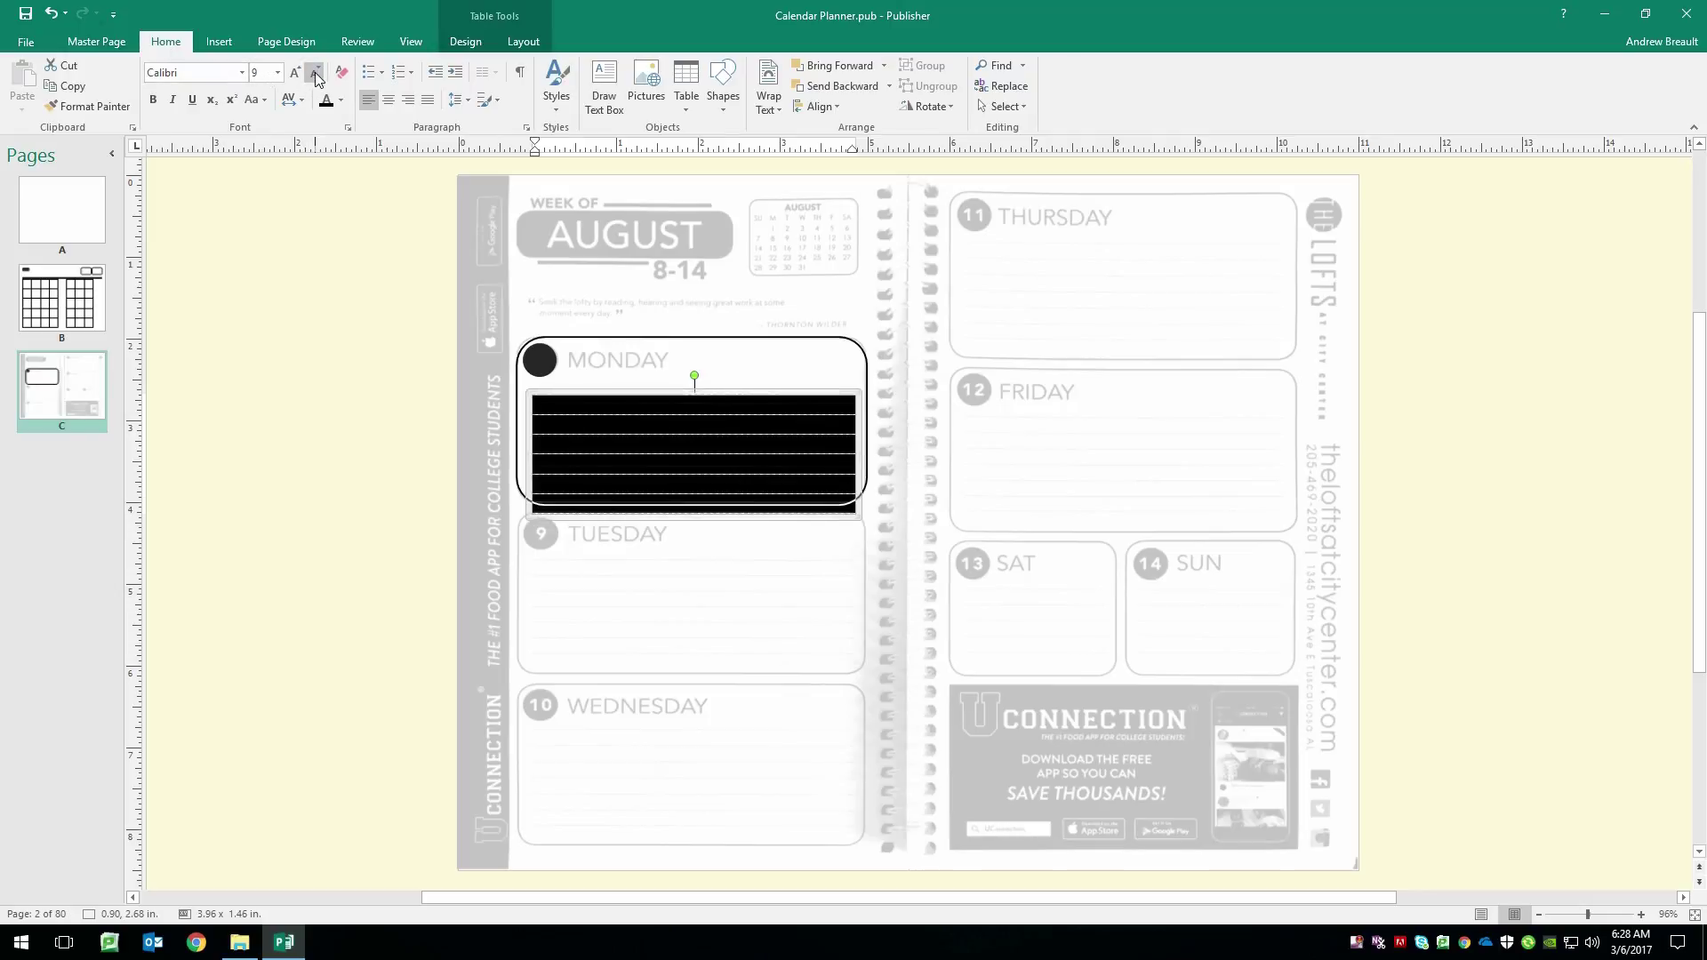
left_click(316, 75)
left_click(317, 76)
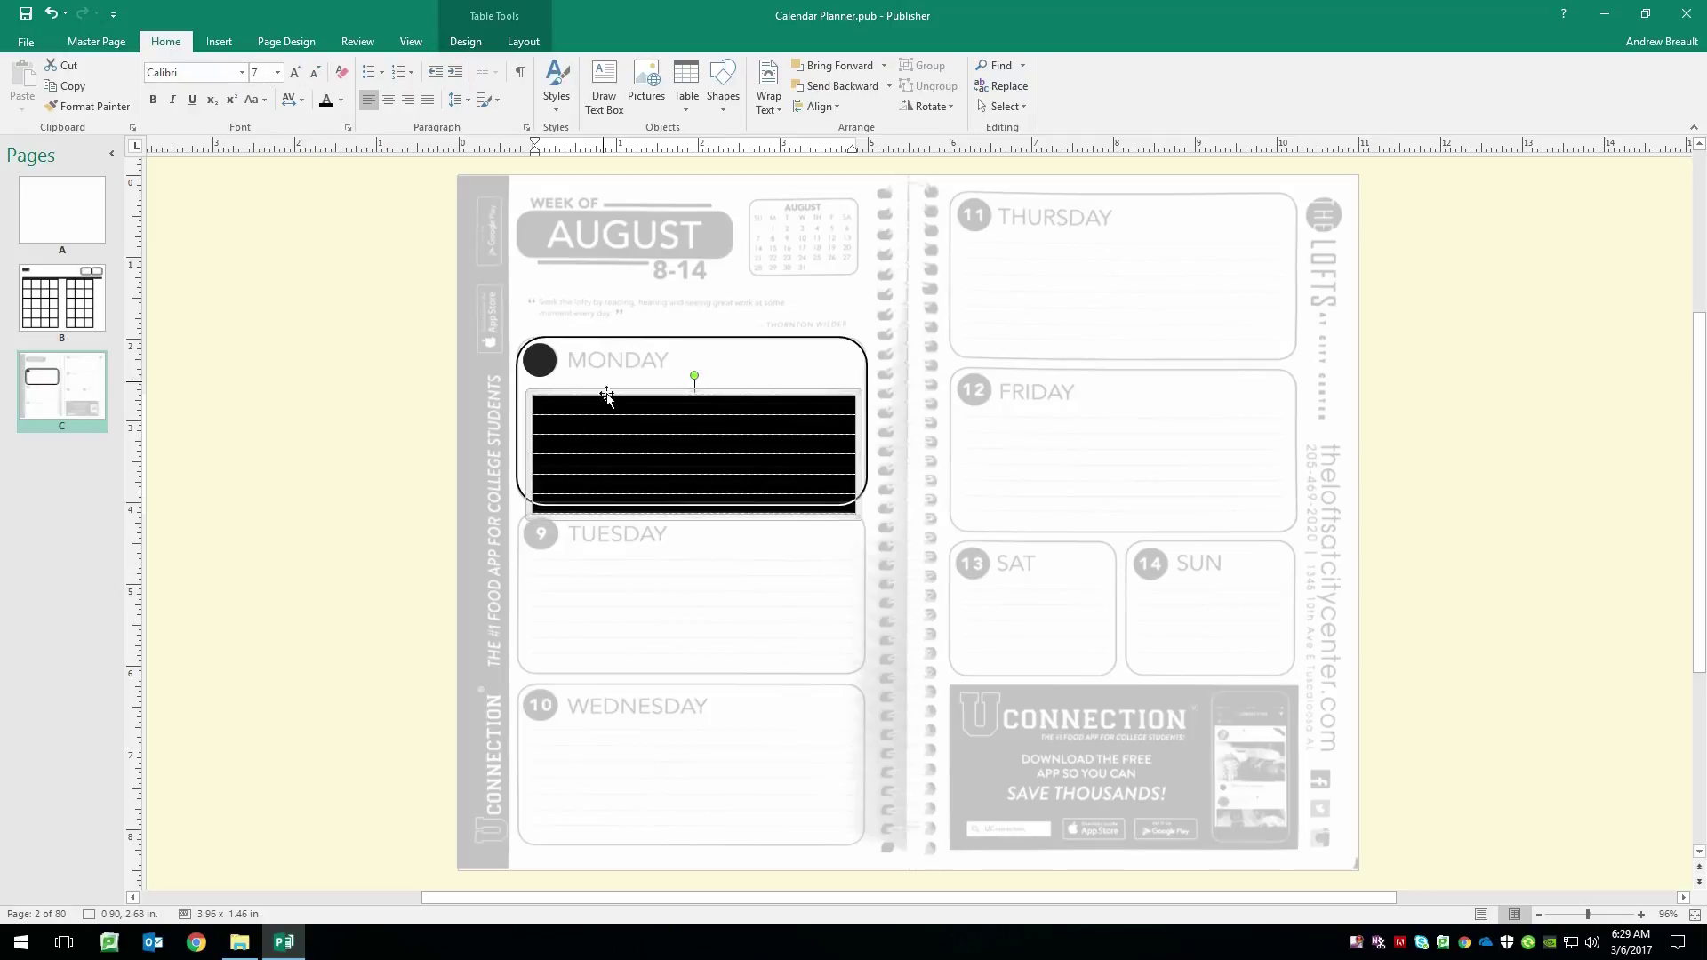
left_click(555, 408)
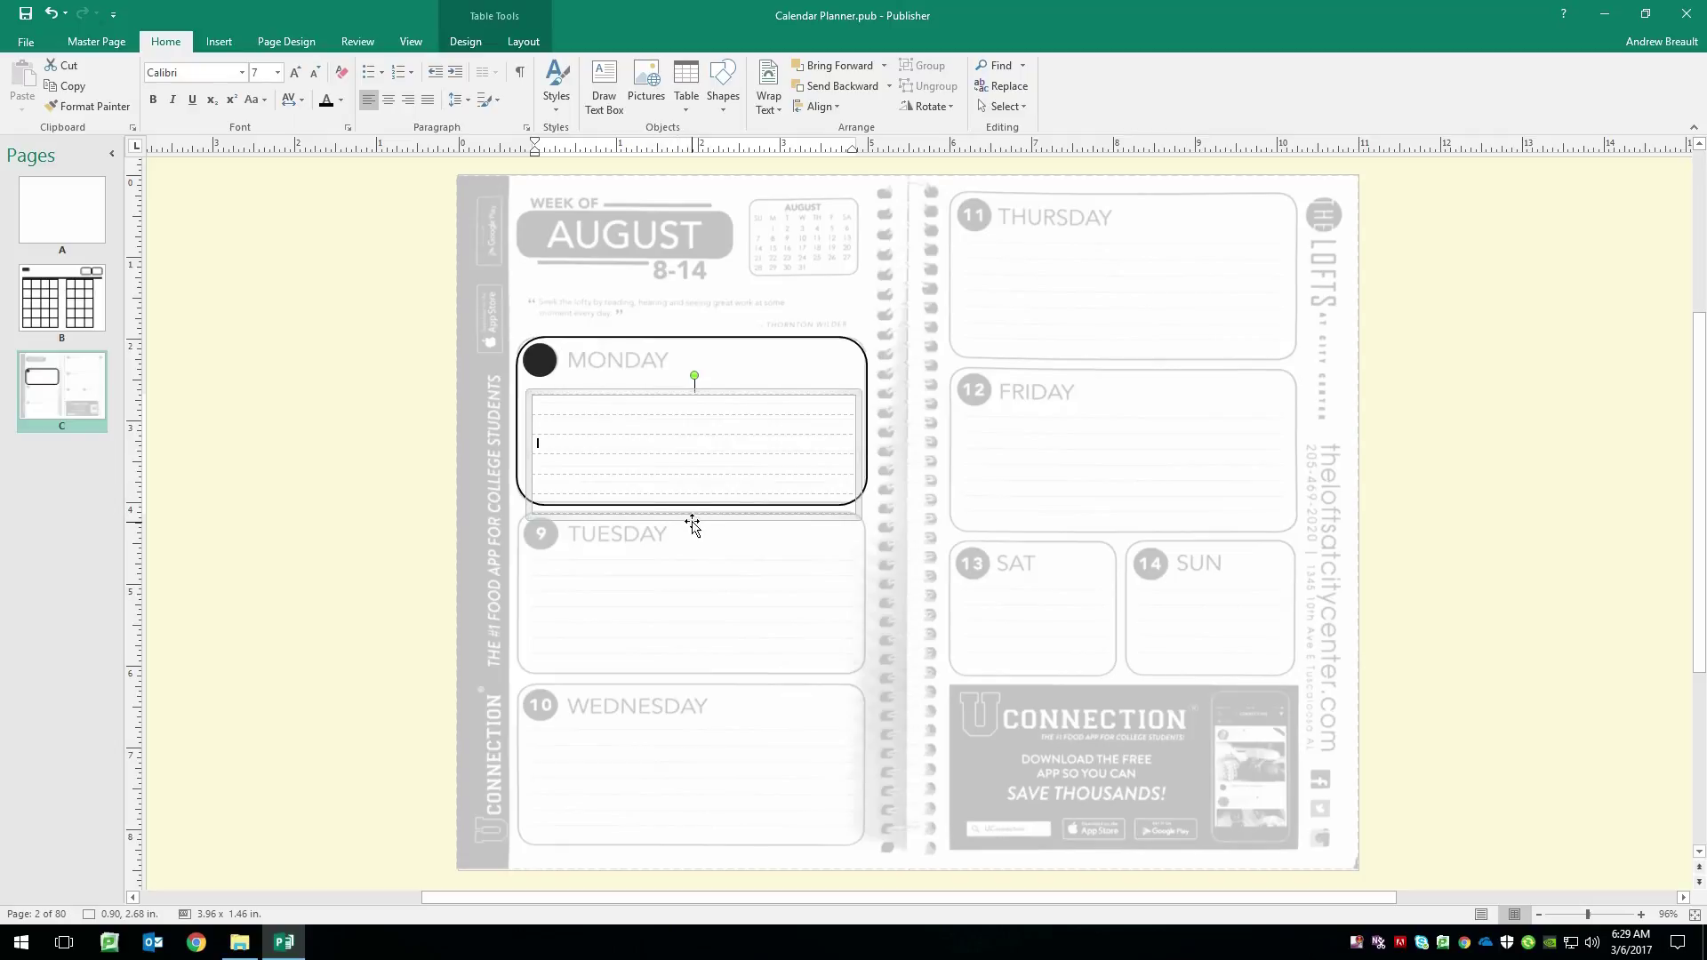
left_click_drag(691, 518, 693, 494)
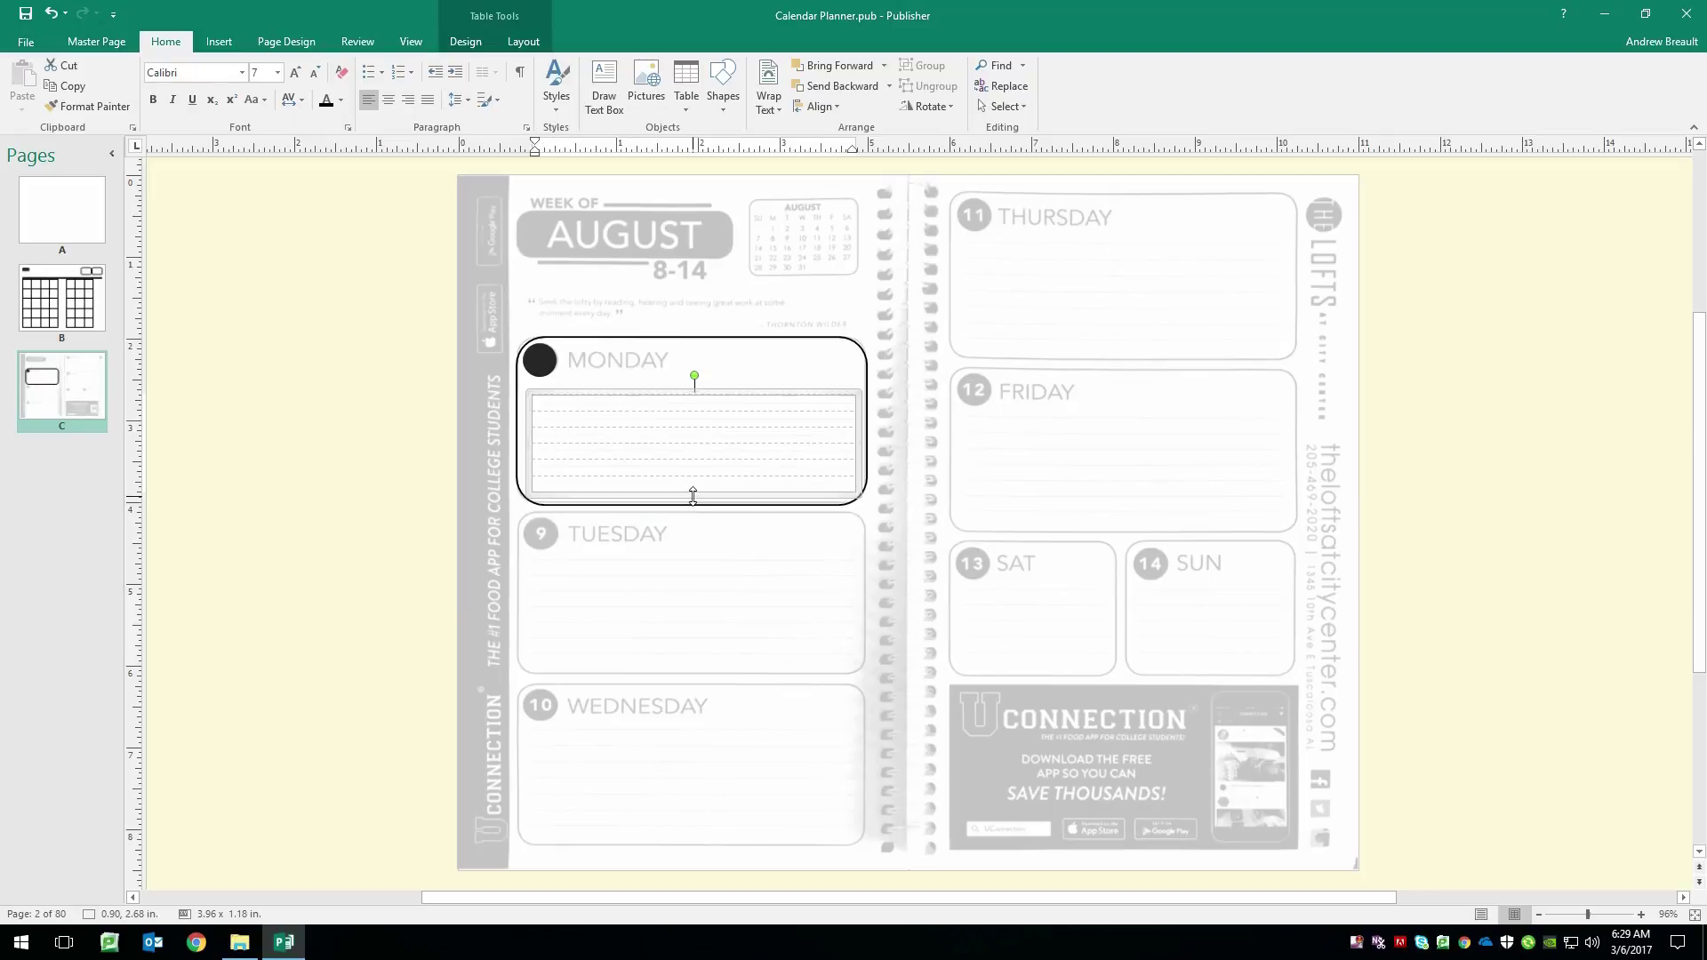
- Make the table's middle and bottom borders black 0.5 pt lines
double_click(671, 498)
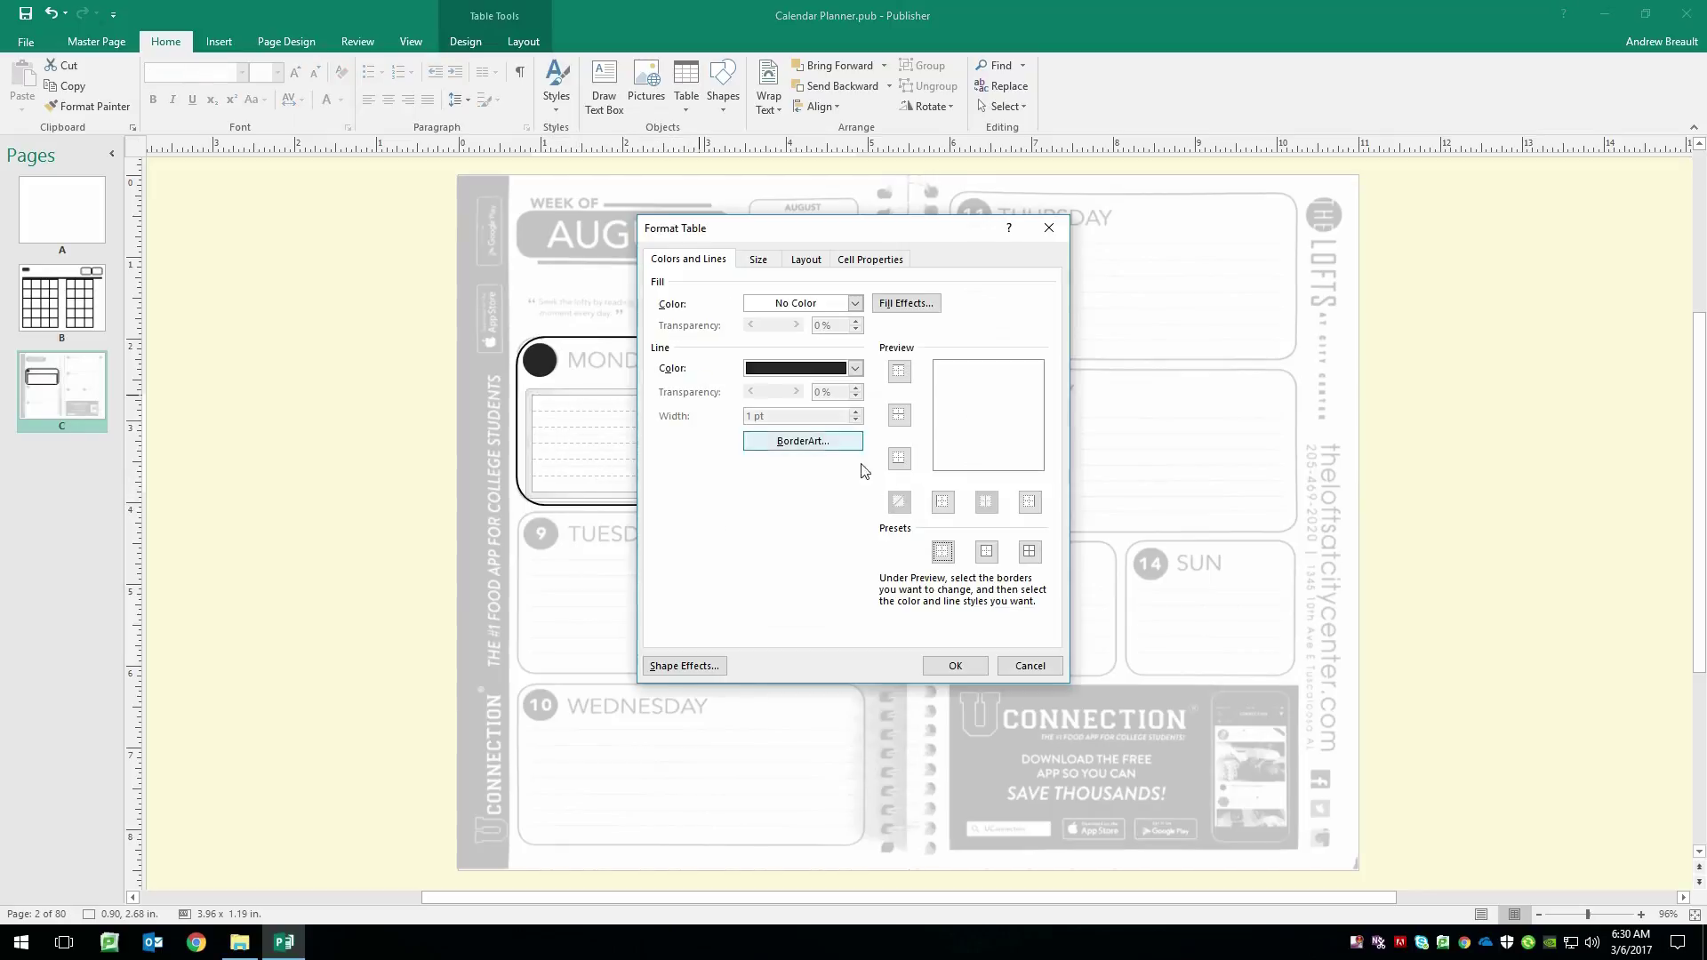
left_click(899, 418)
left_click(899, 458)
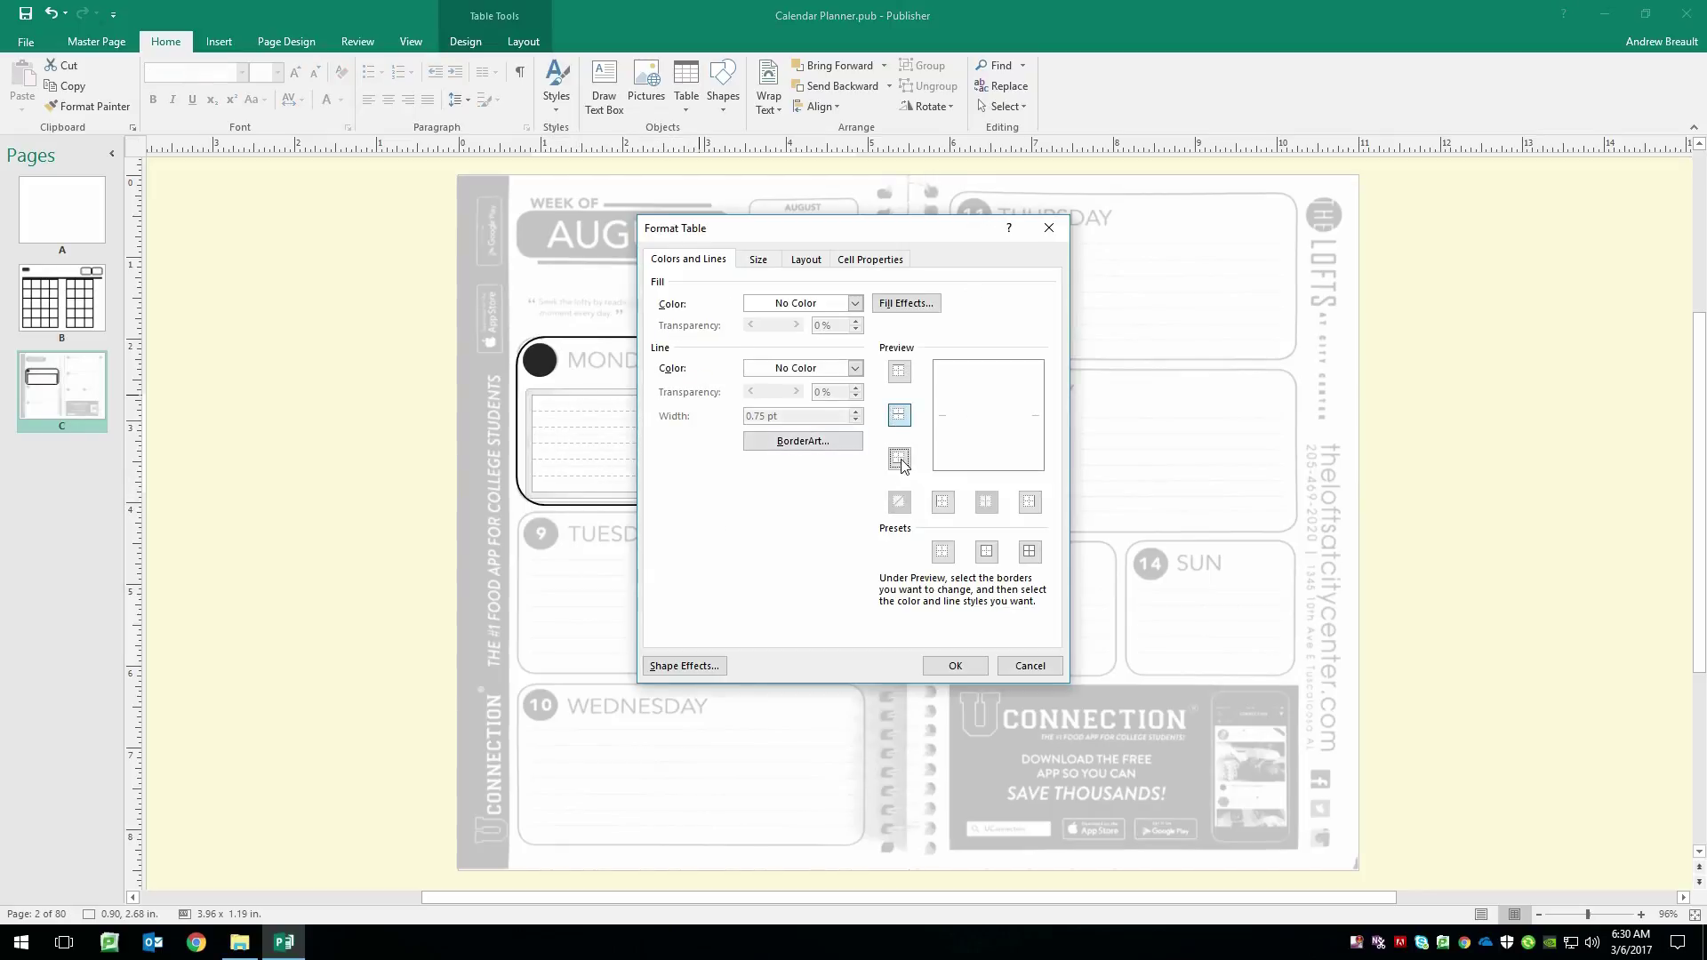
left_click(854, 368)
left_click(764, 469)
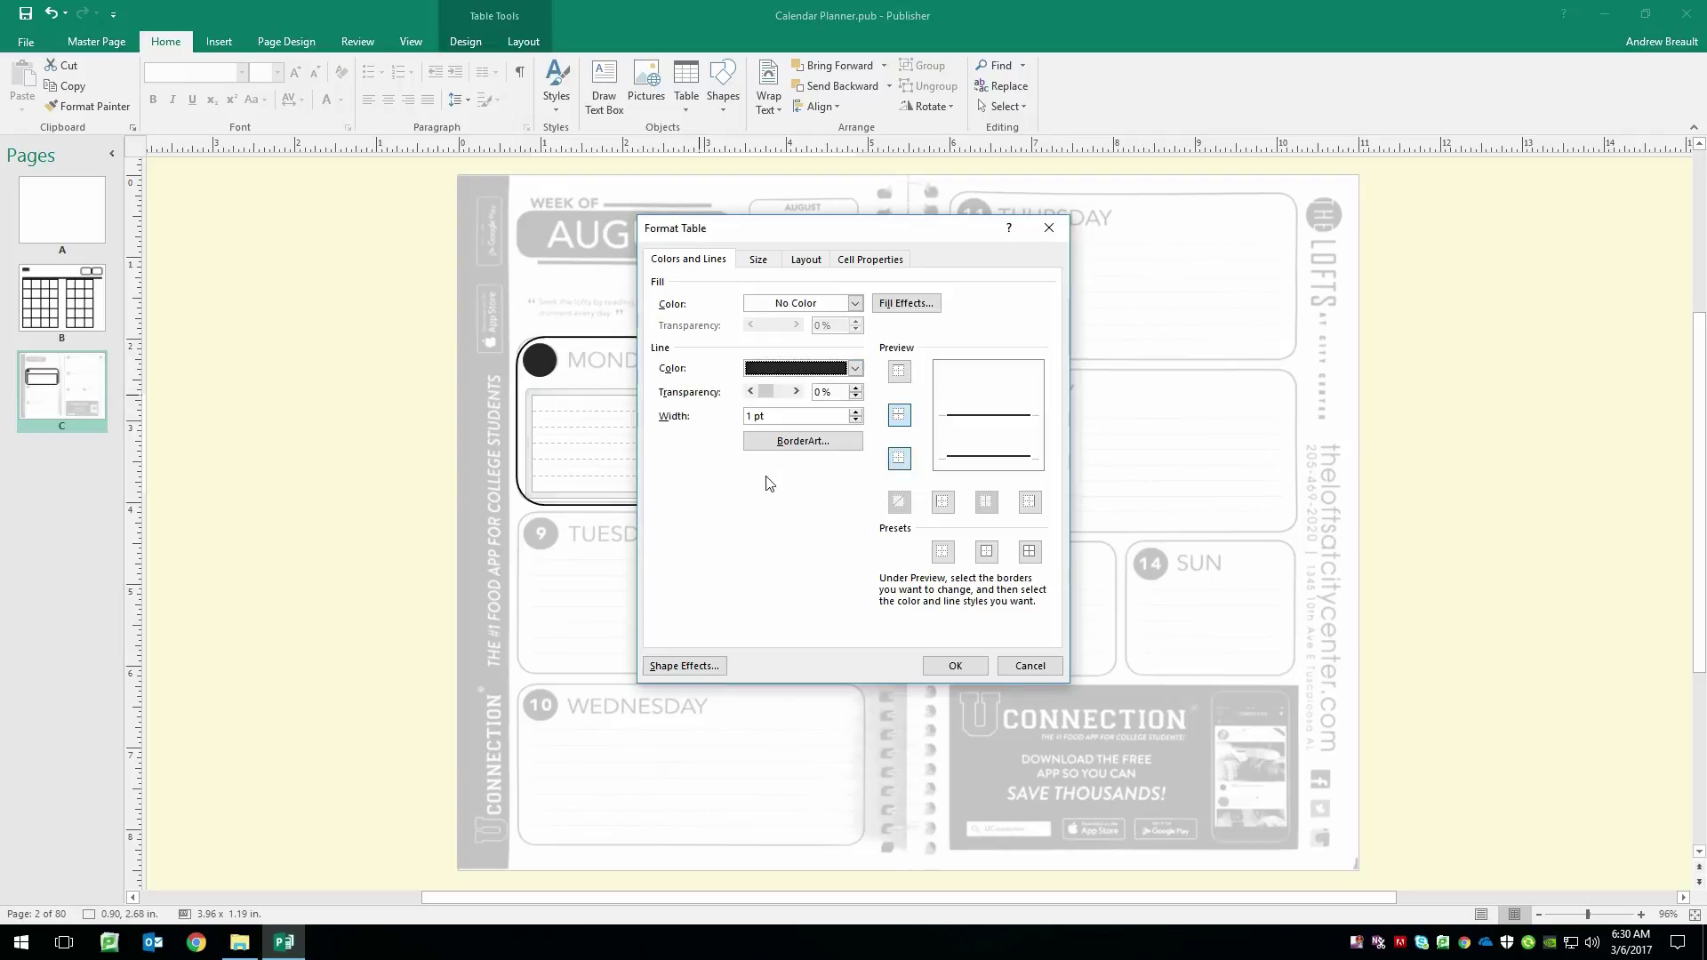
left_click(856, 420)
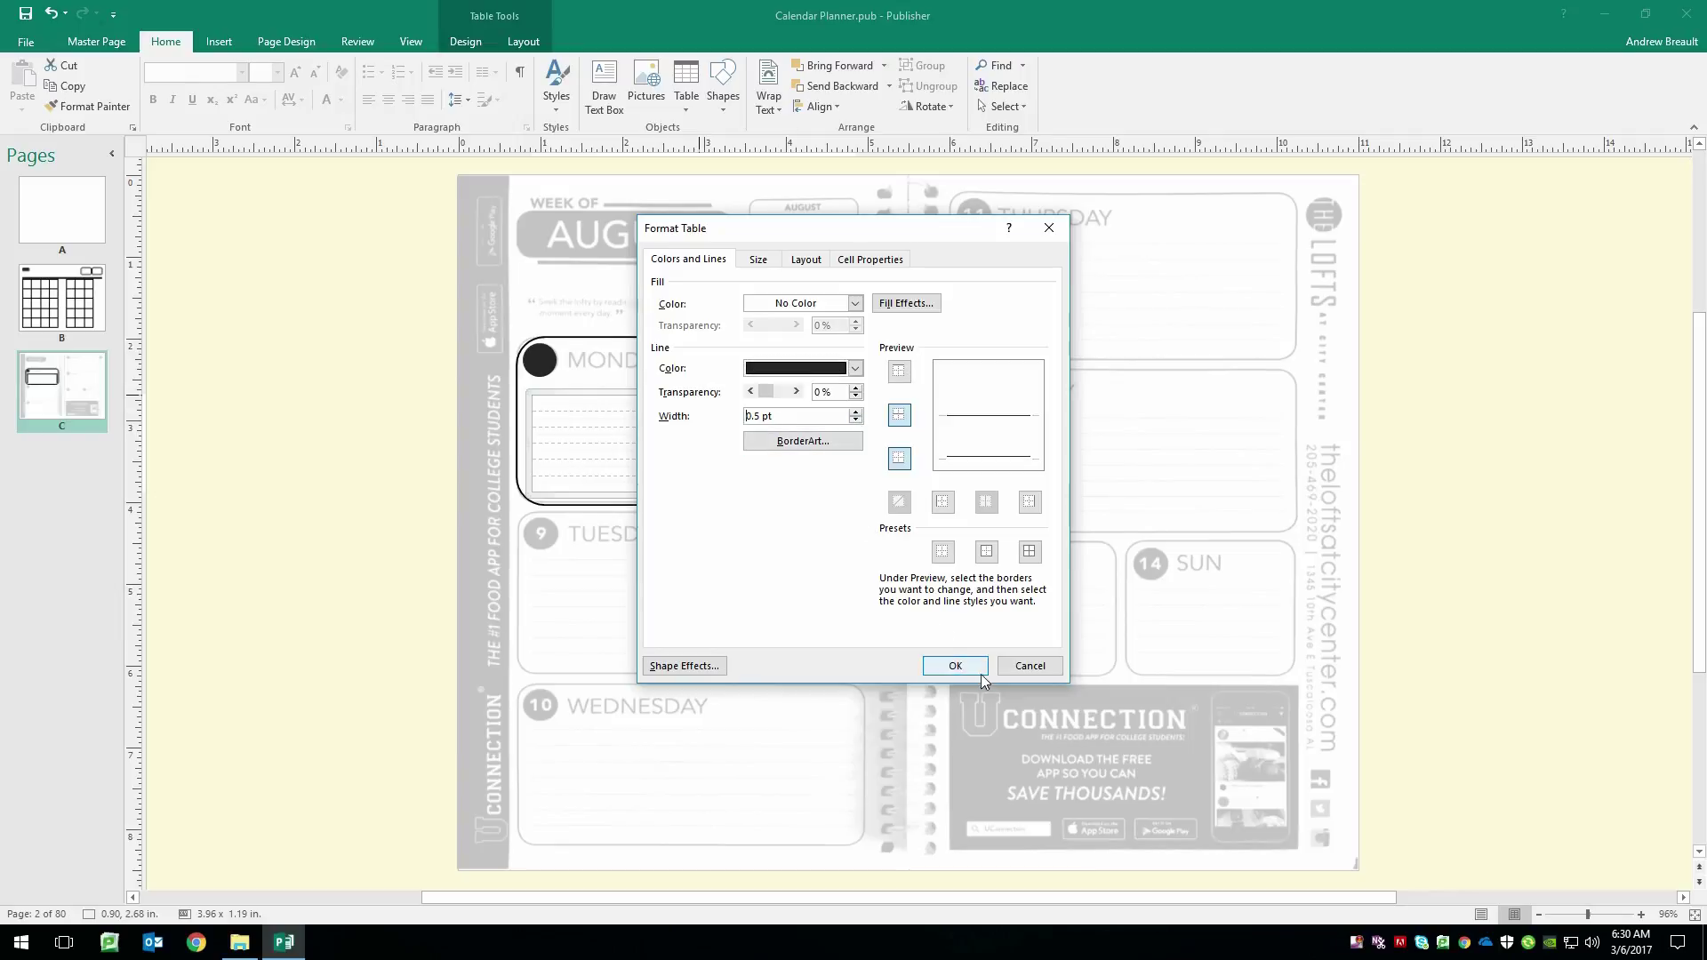
left_click(958, 669)
left_click(380, 450)
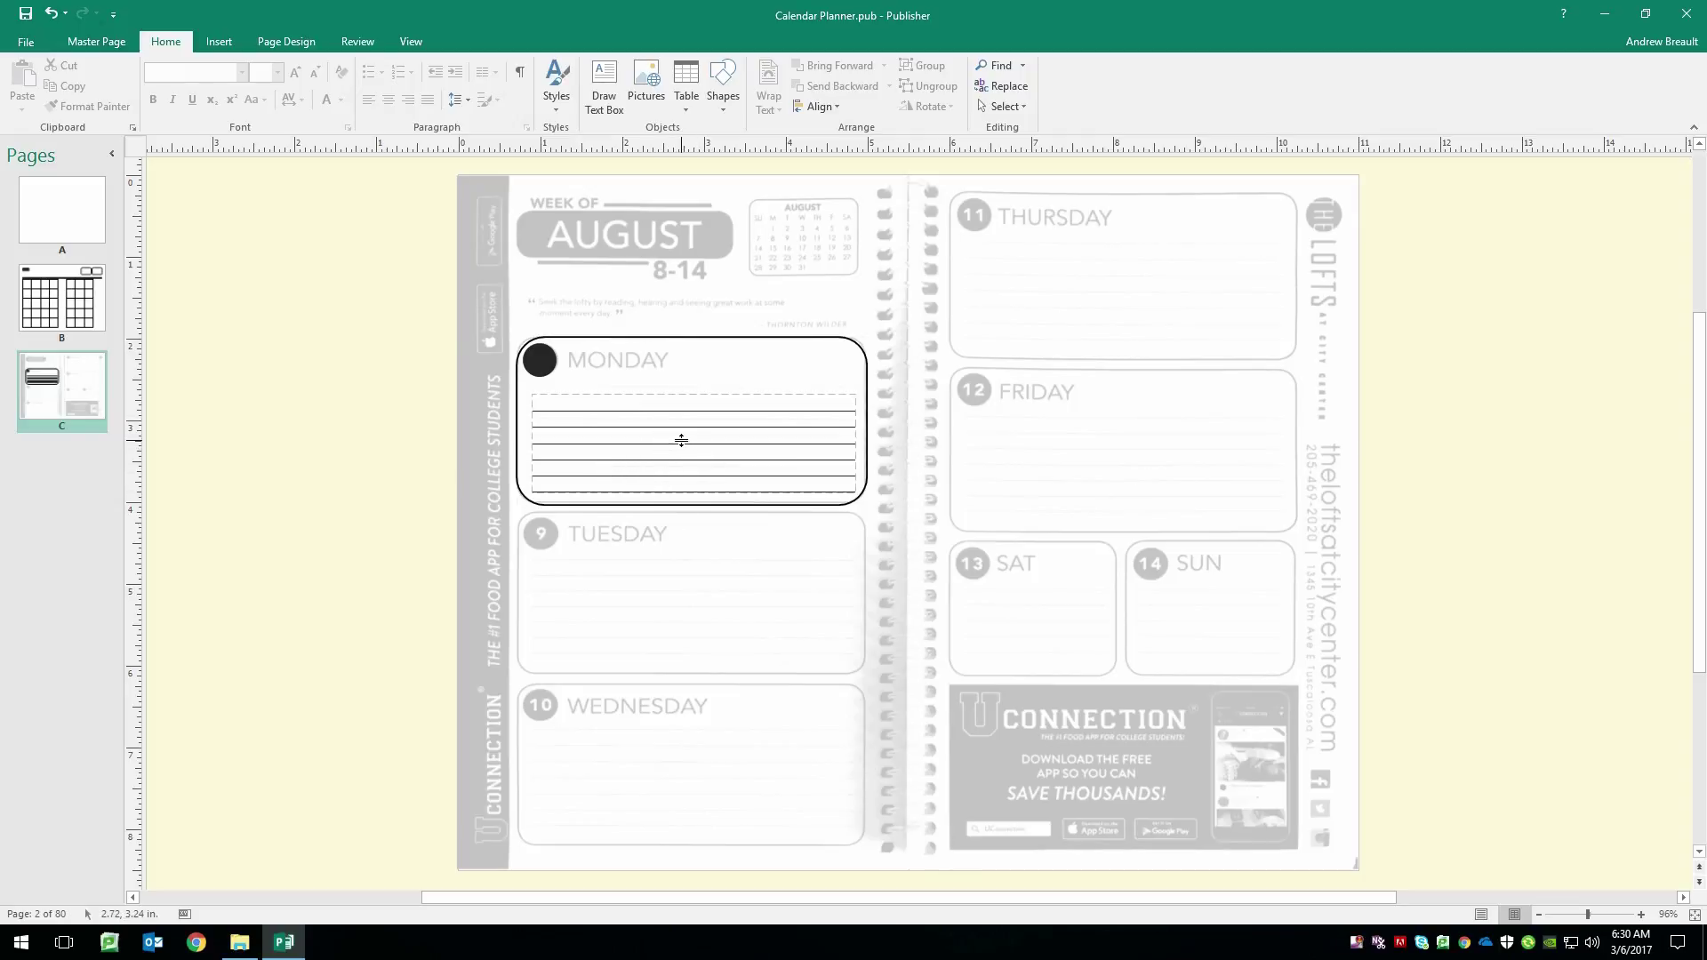
- Set the Monday table's outer borders to No Color
left_click(707, 395)
right_click(710, 394)
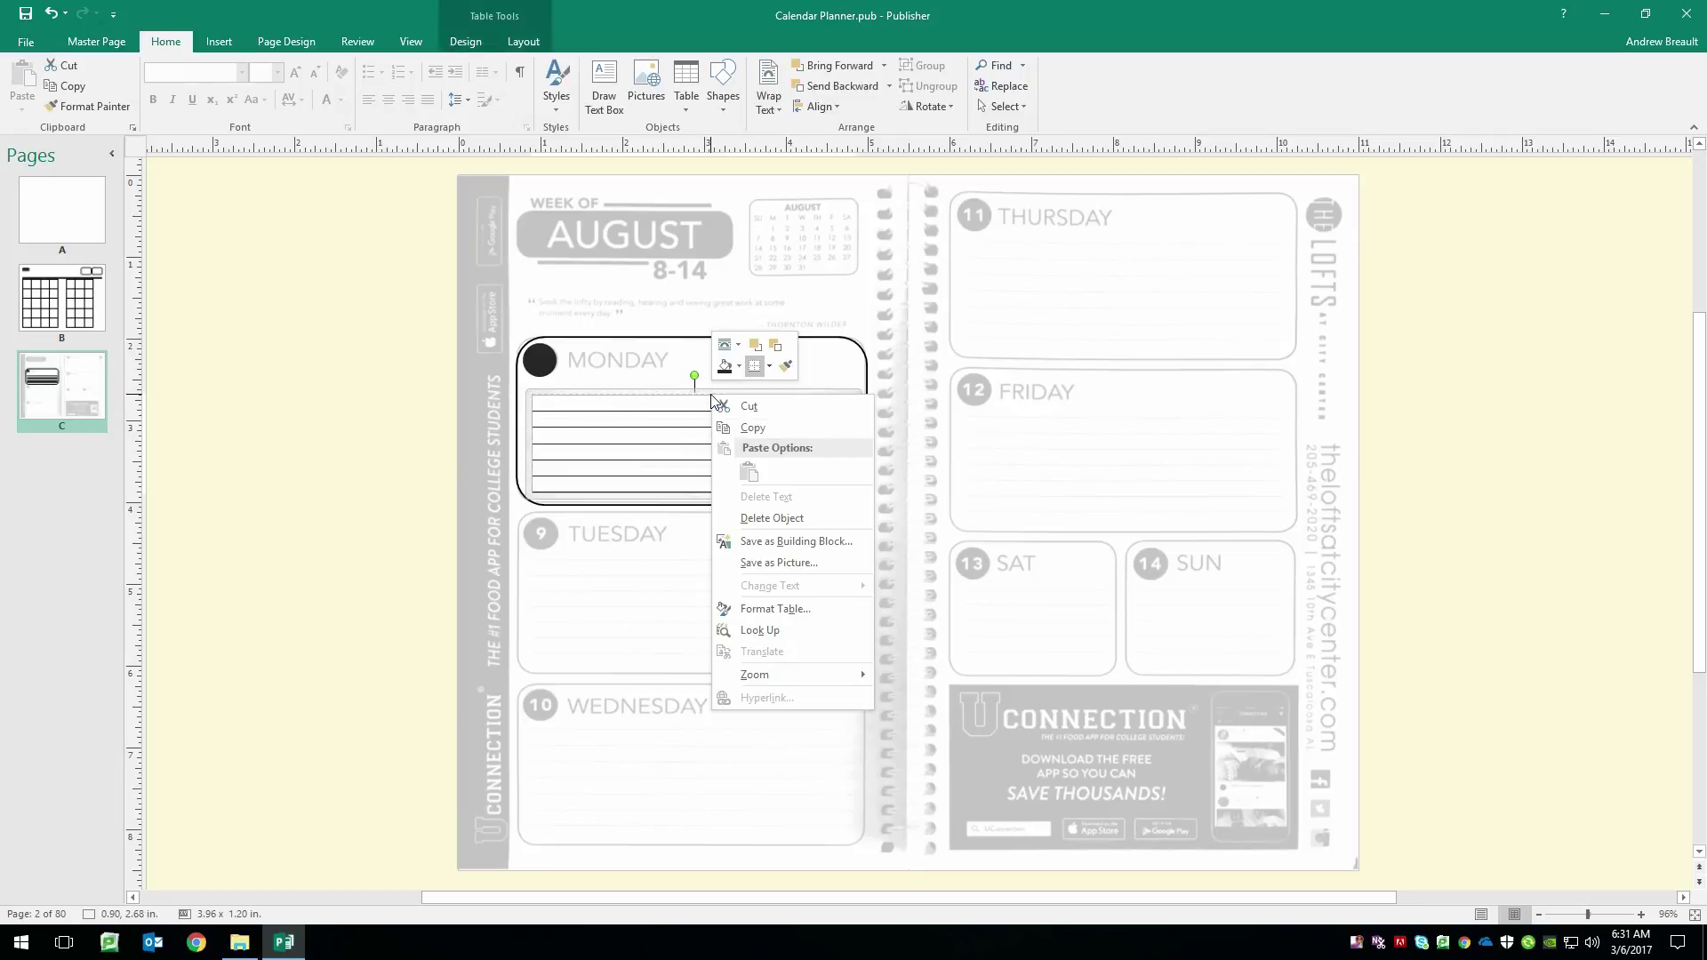
left_click(799, 609)
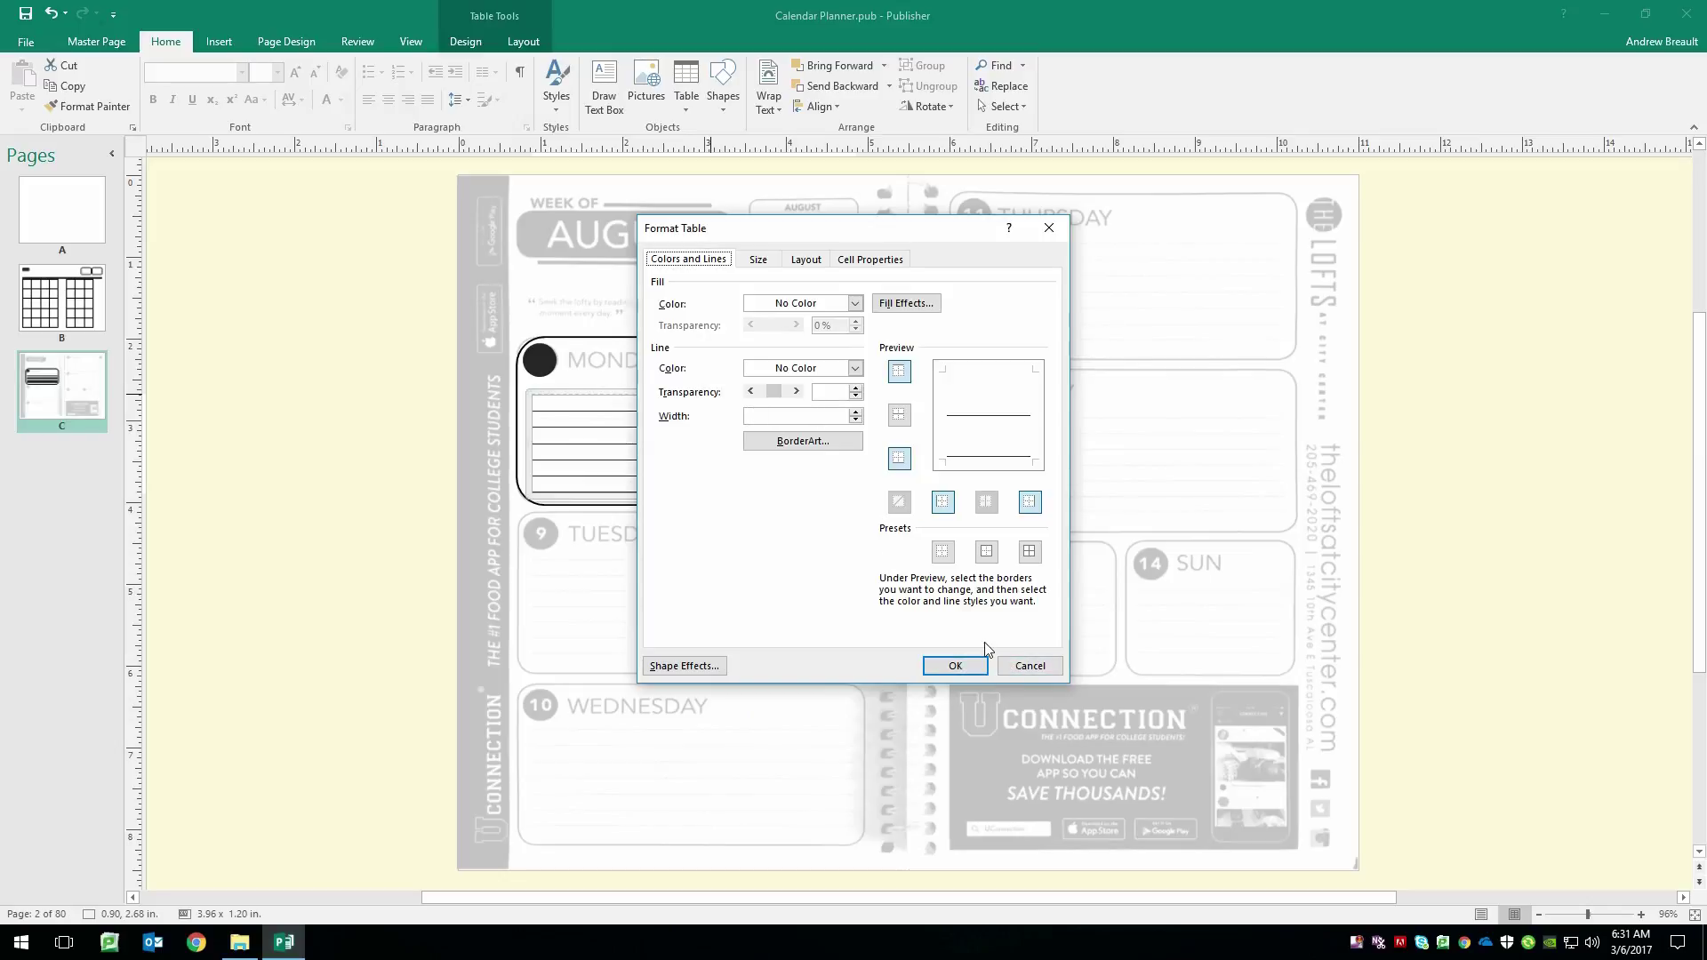
left_click(1030, 666)
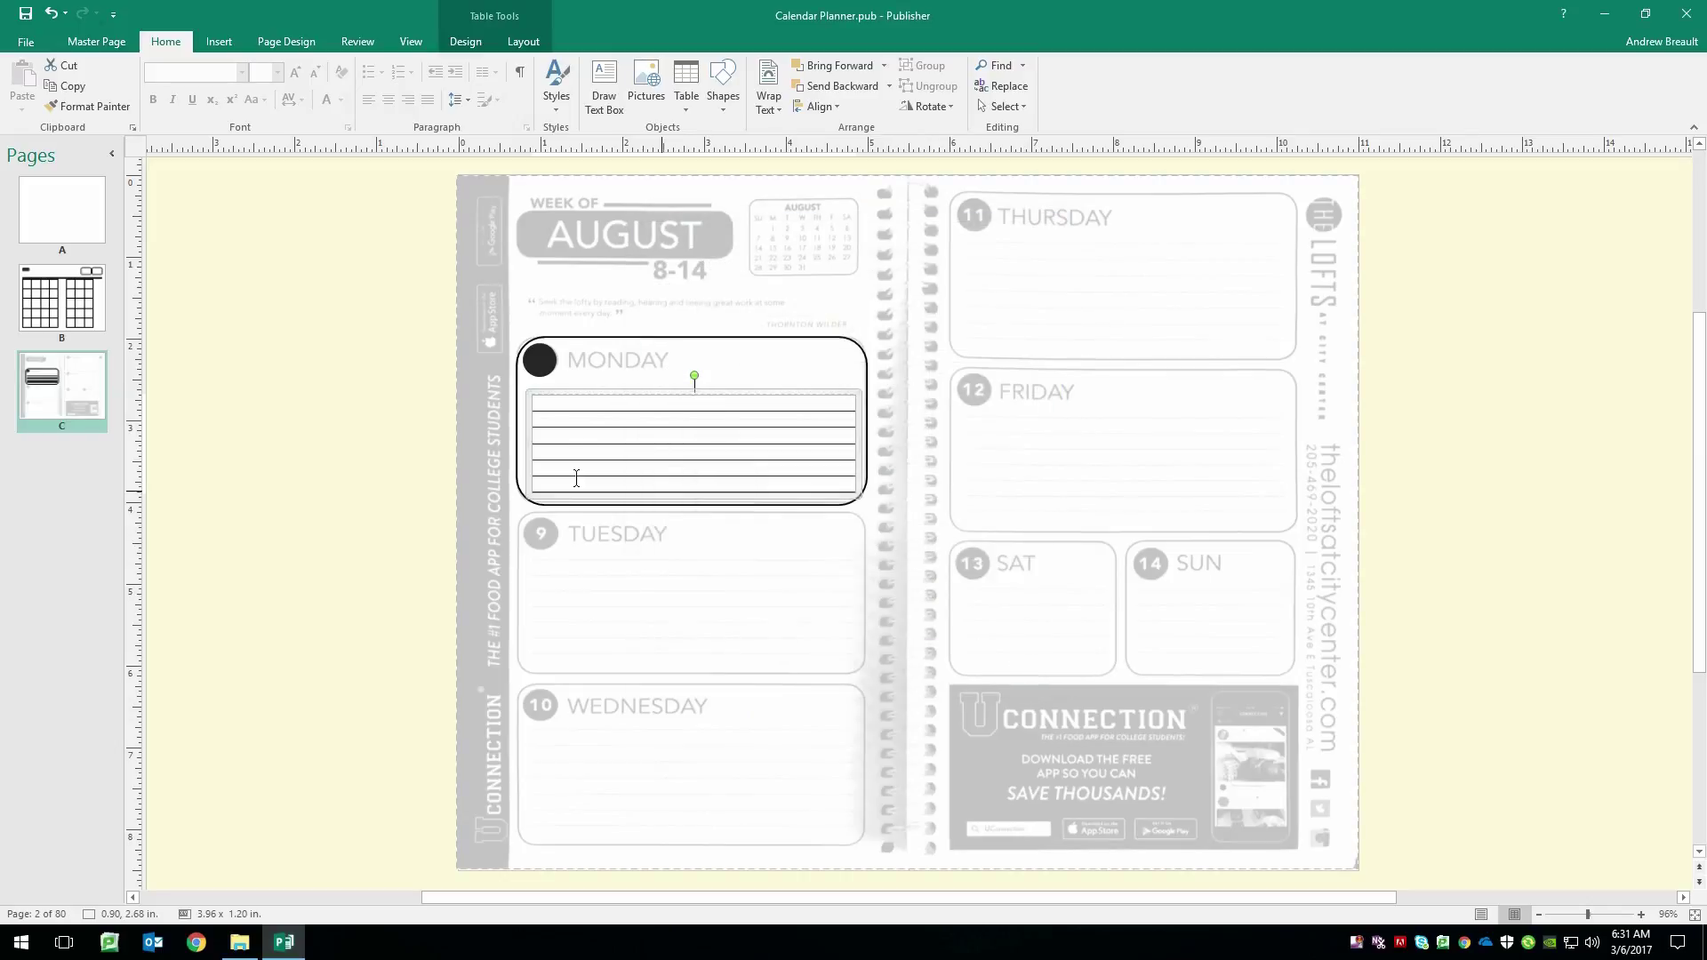
left_click(405, 420)
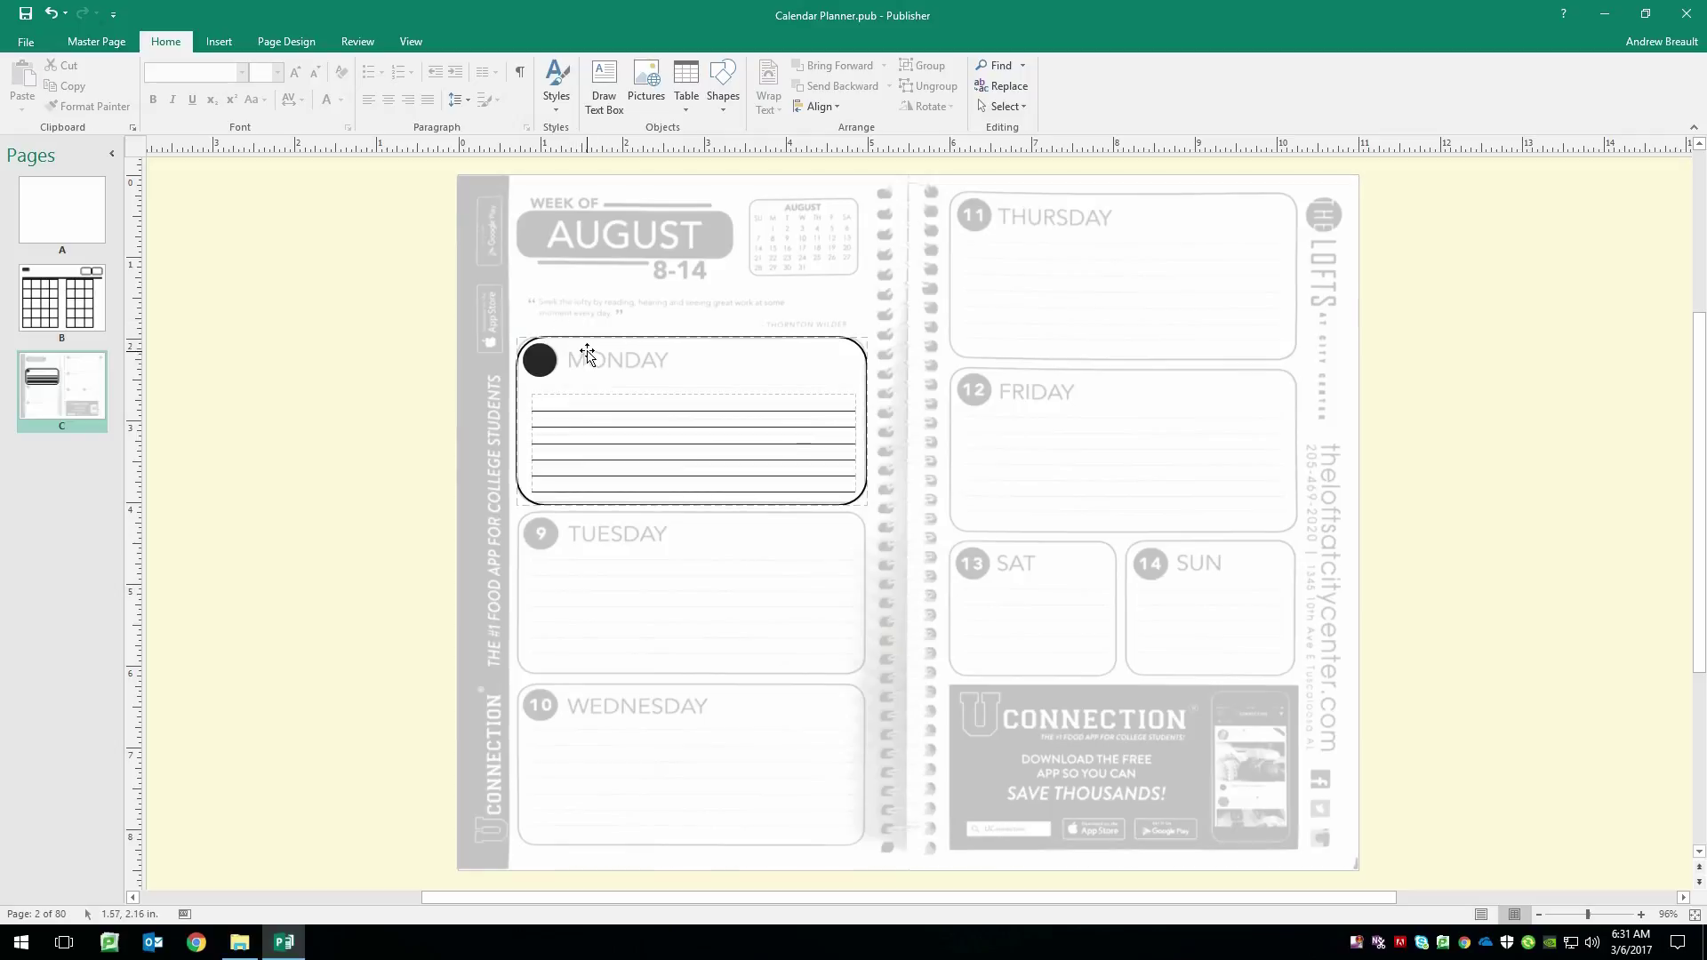
- Add a text box over the Monday heading and type MONDAY in Arial
left_click(614, 86)
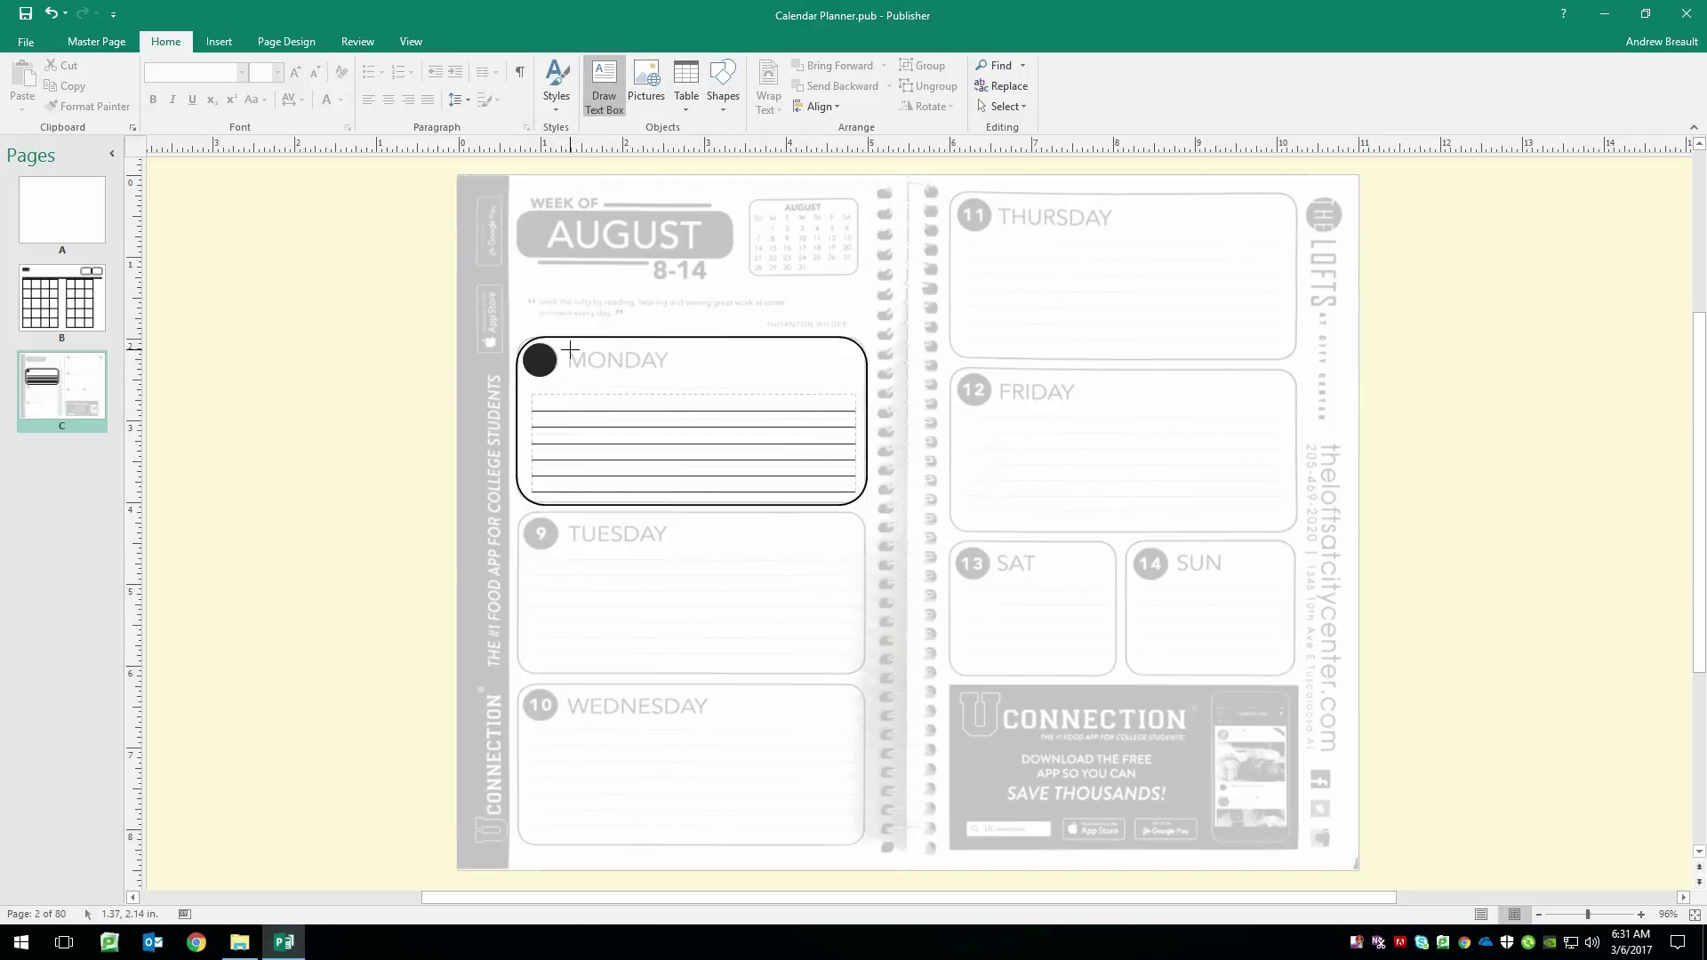
mouse_move(572, 355)
left_mouse_down()
mouse_move(643, 384)
mouse_move(838, 372)
left_mouse_up()
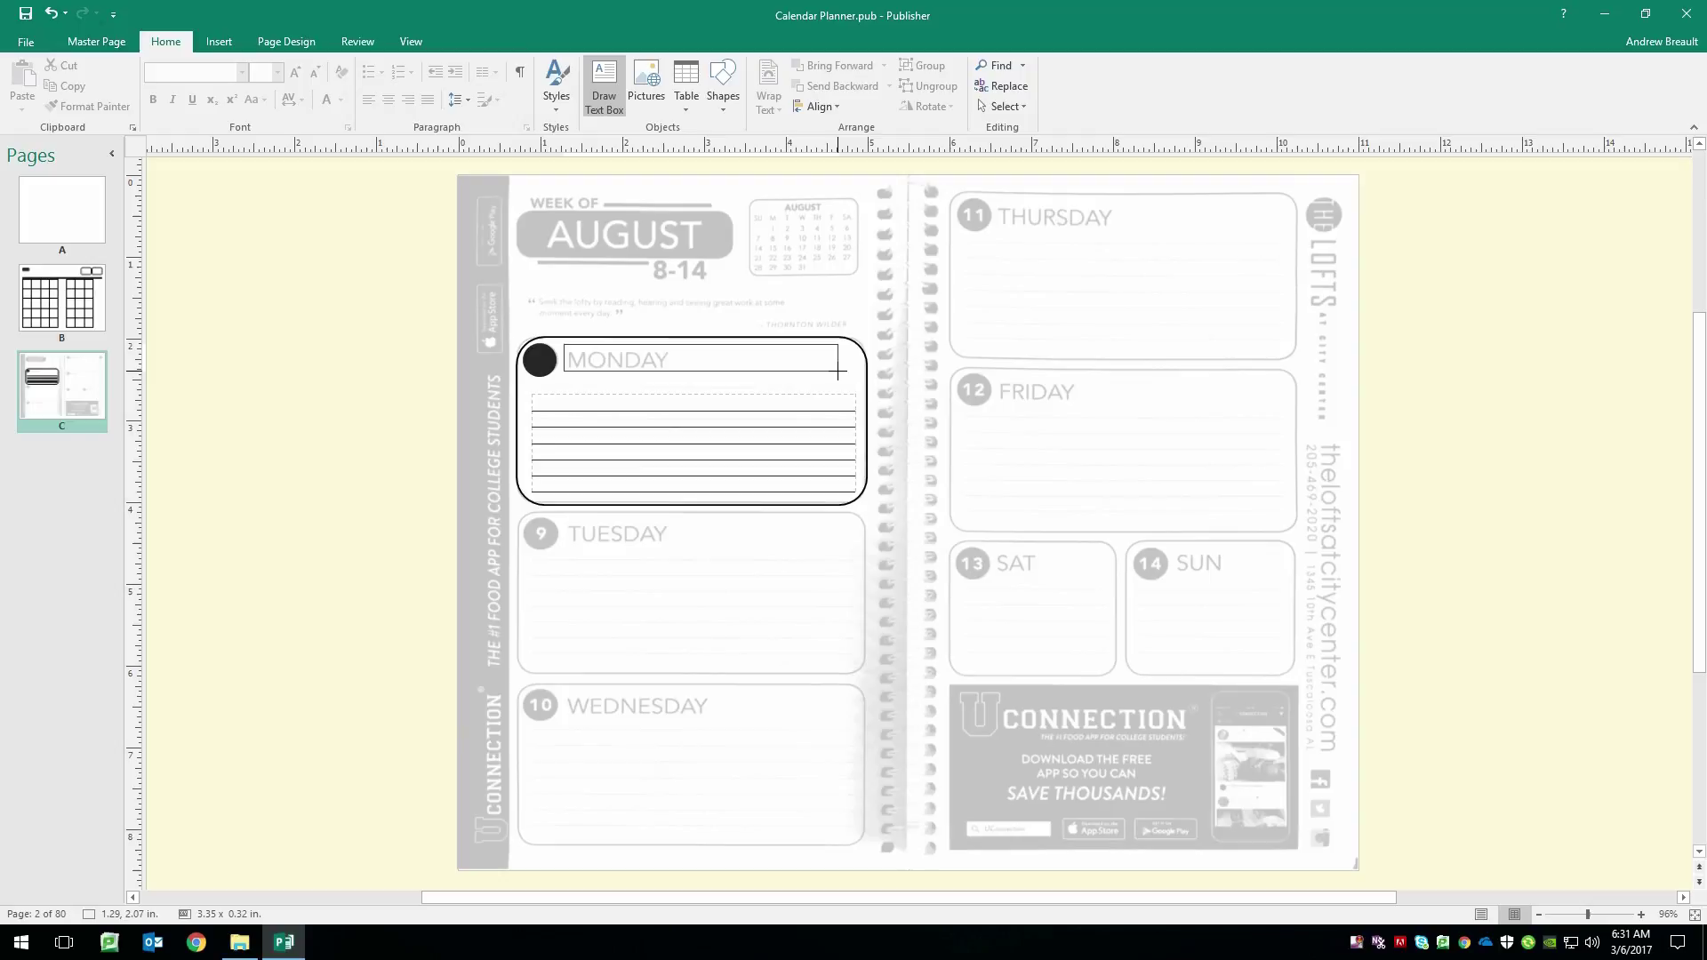
left_click_drag(839, 372, 834, 370)
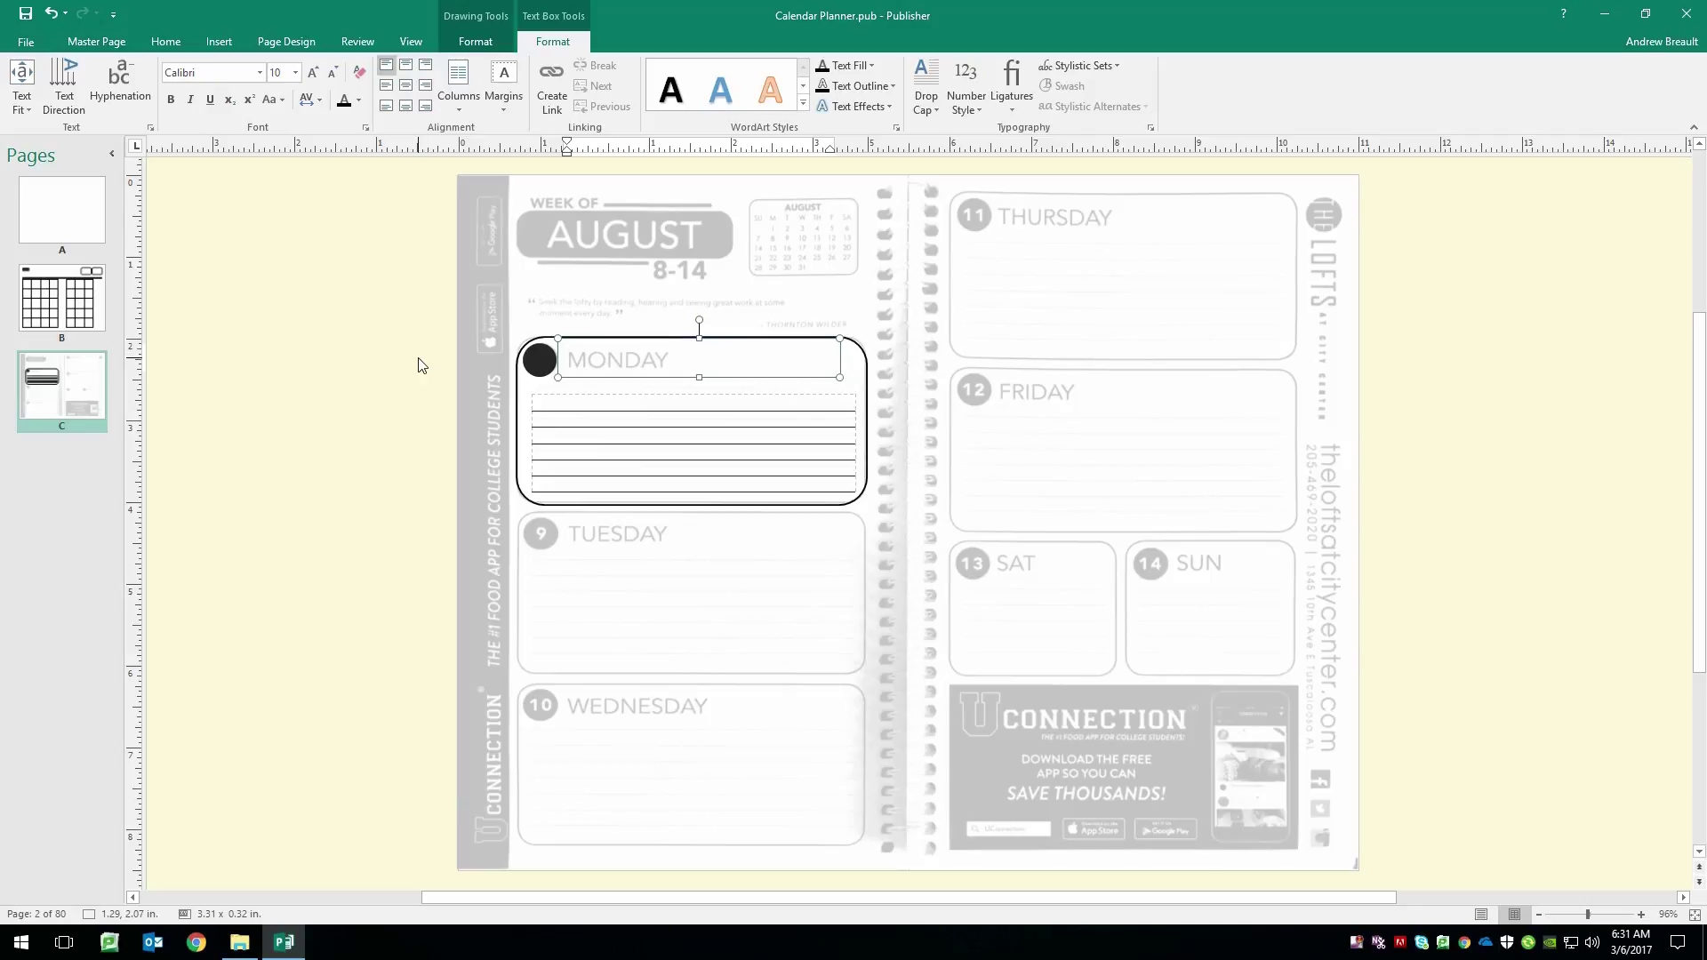
left_click(218, 73)
type("Arial")
left_click(314, 74)
left_click(314, 75)
left_click(316, 76)
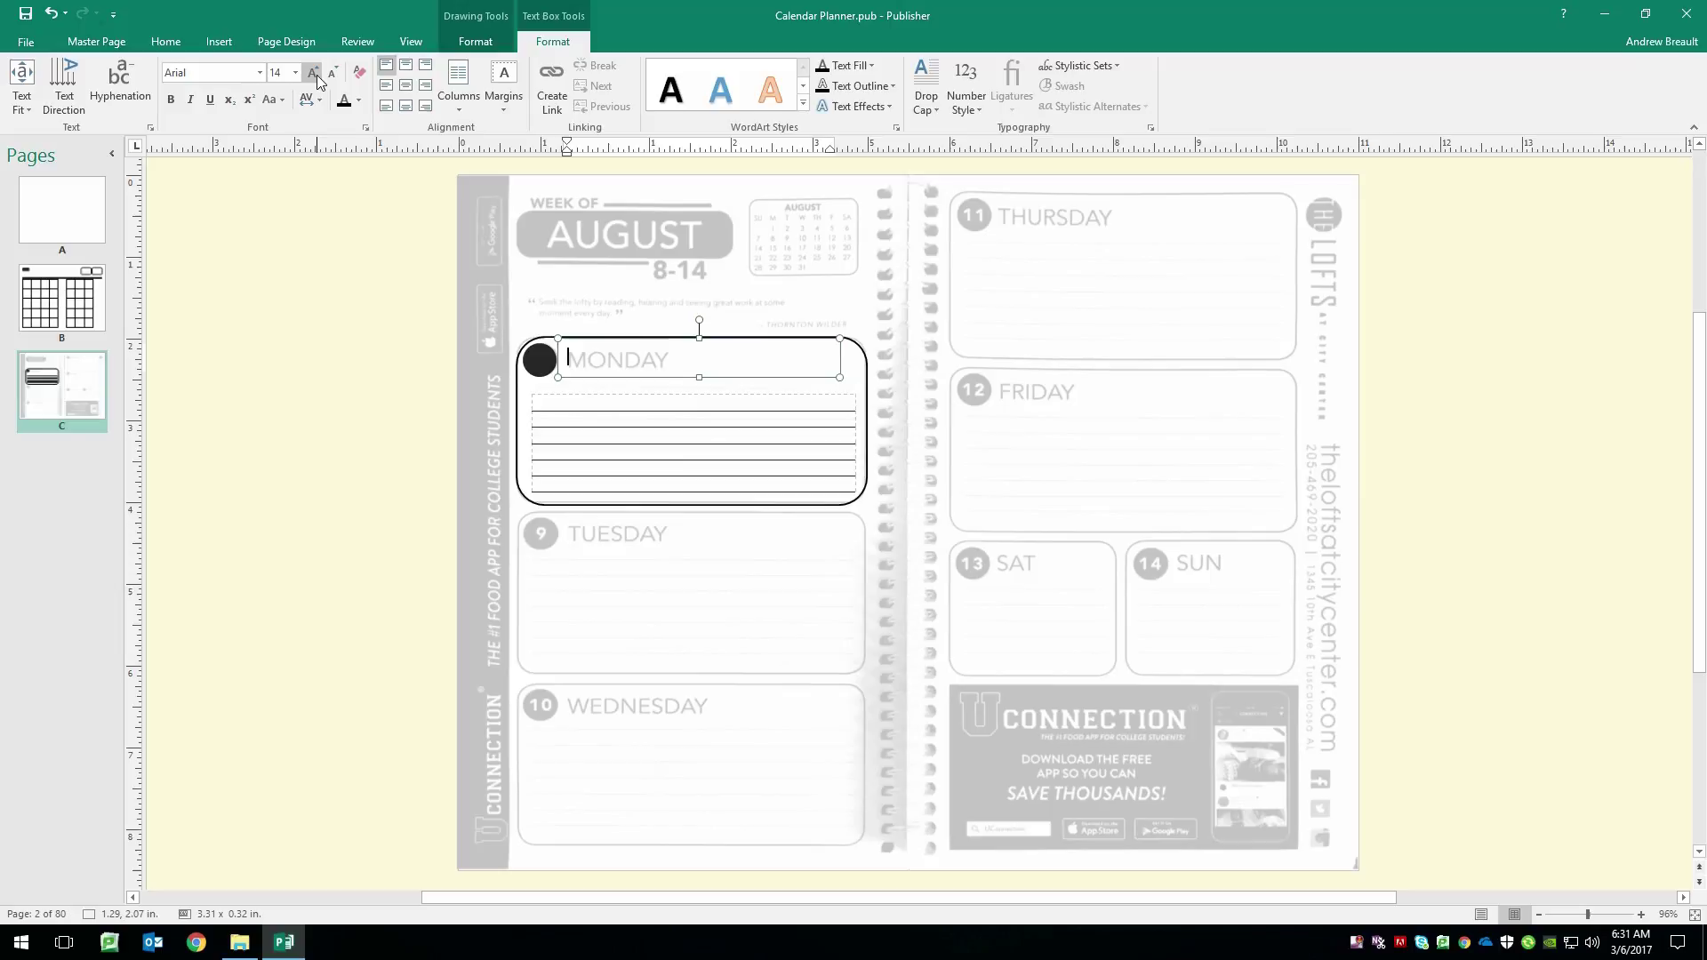
type("MONDAY")
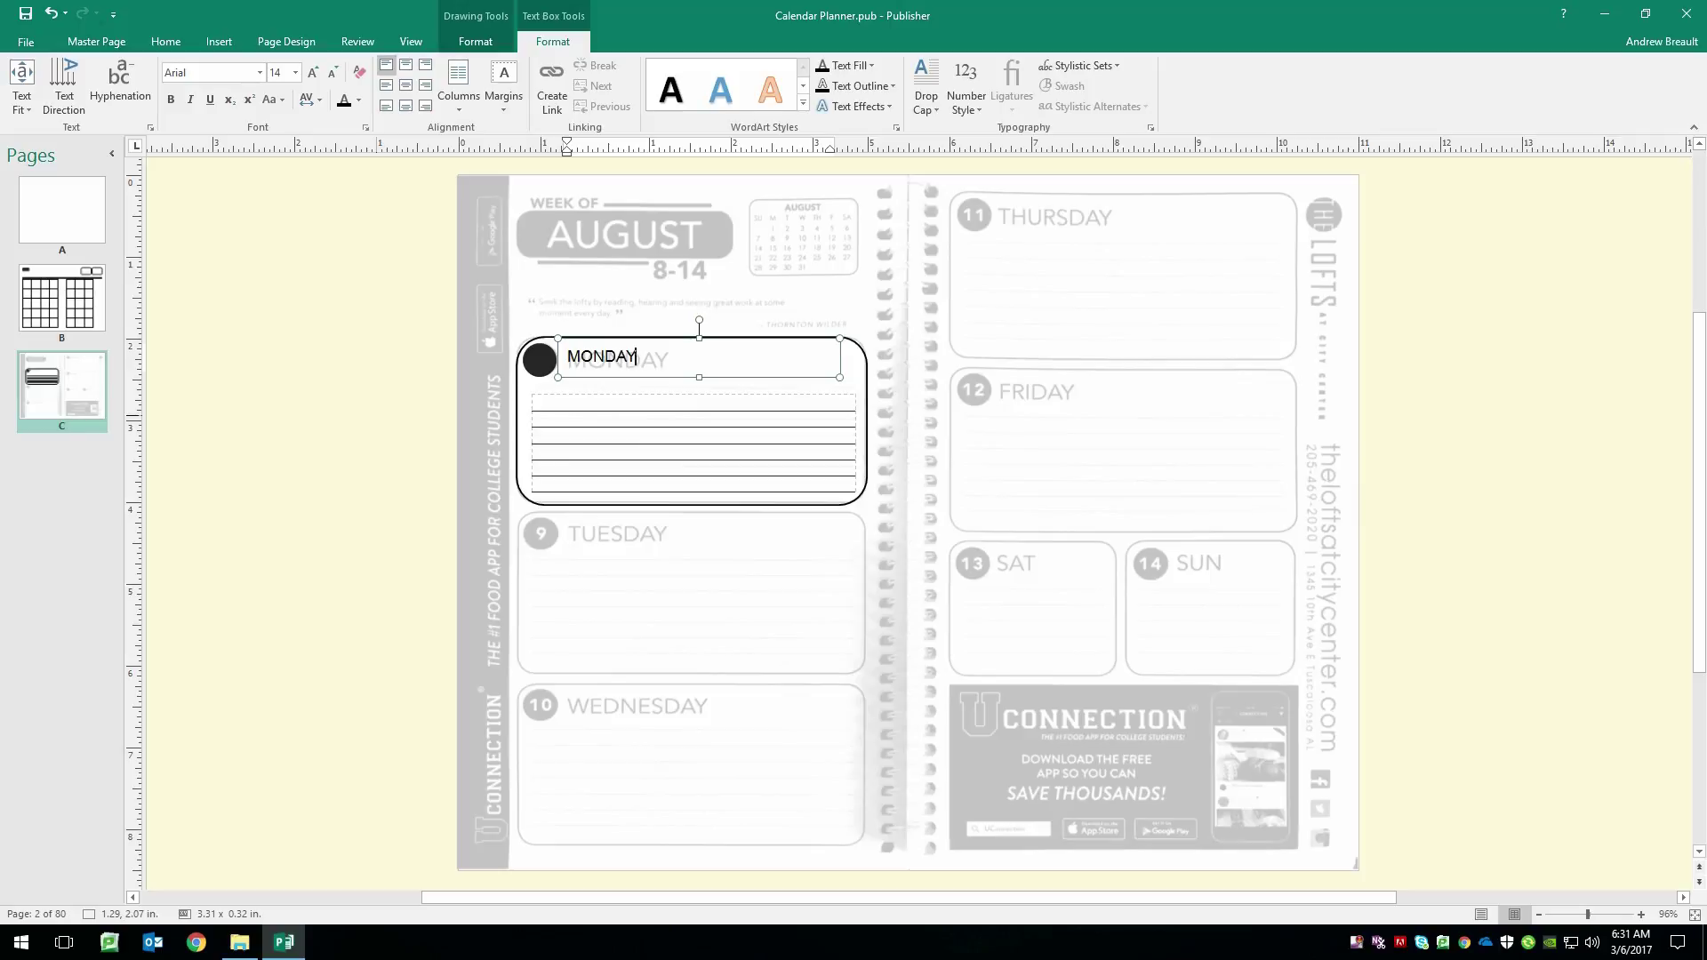
- Enlarge the MONDAY label to 20 pt
left_click_drag(662, 365, 560, 360)
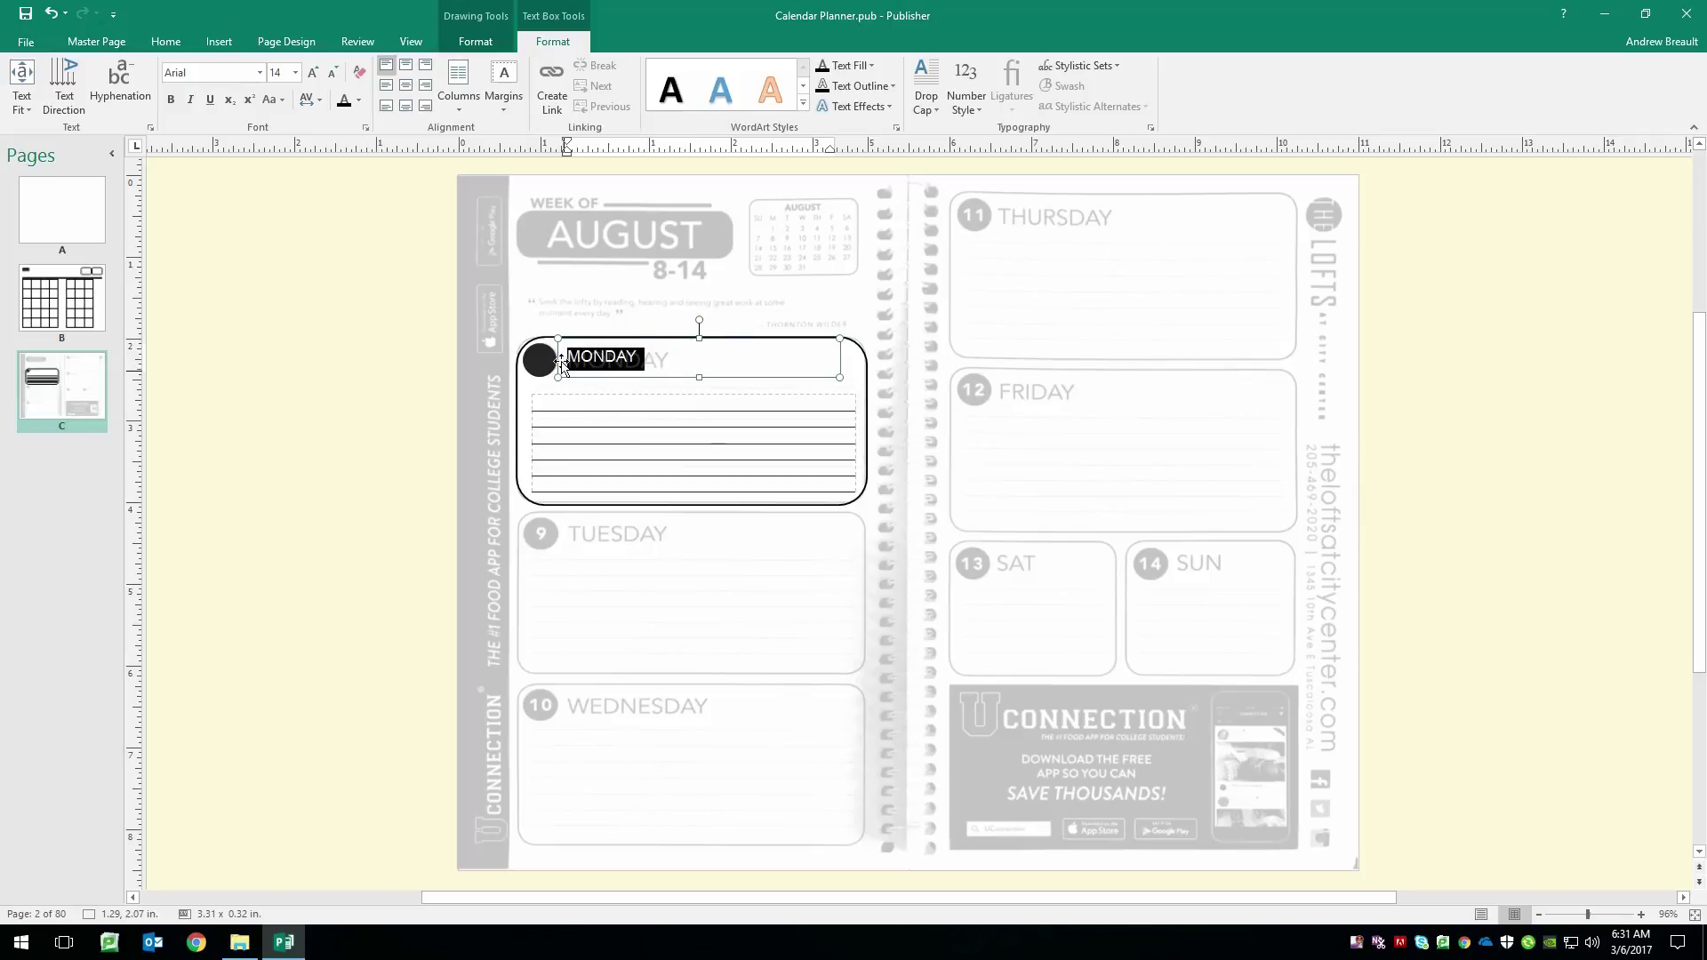
left_click(313, 73)
left_click(313, 72)
left_click(313, 73)
left_click(407, 402)
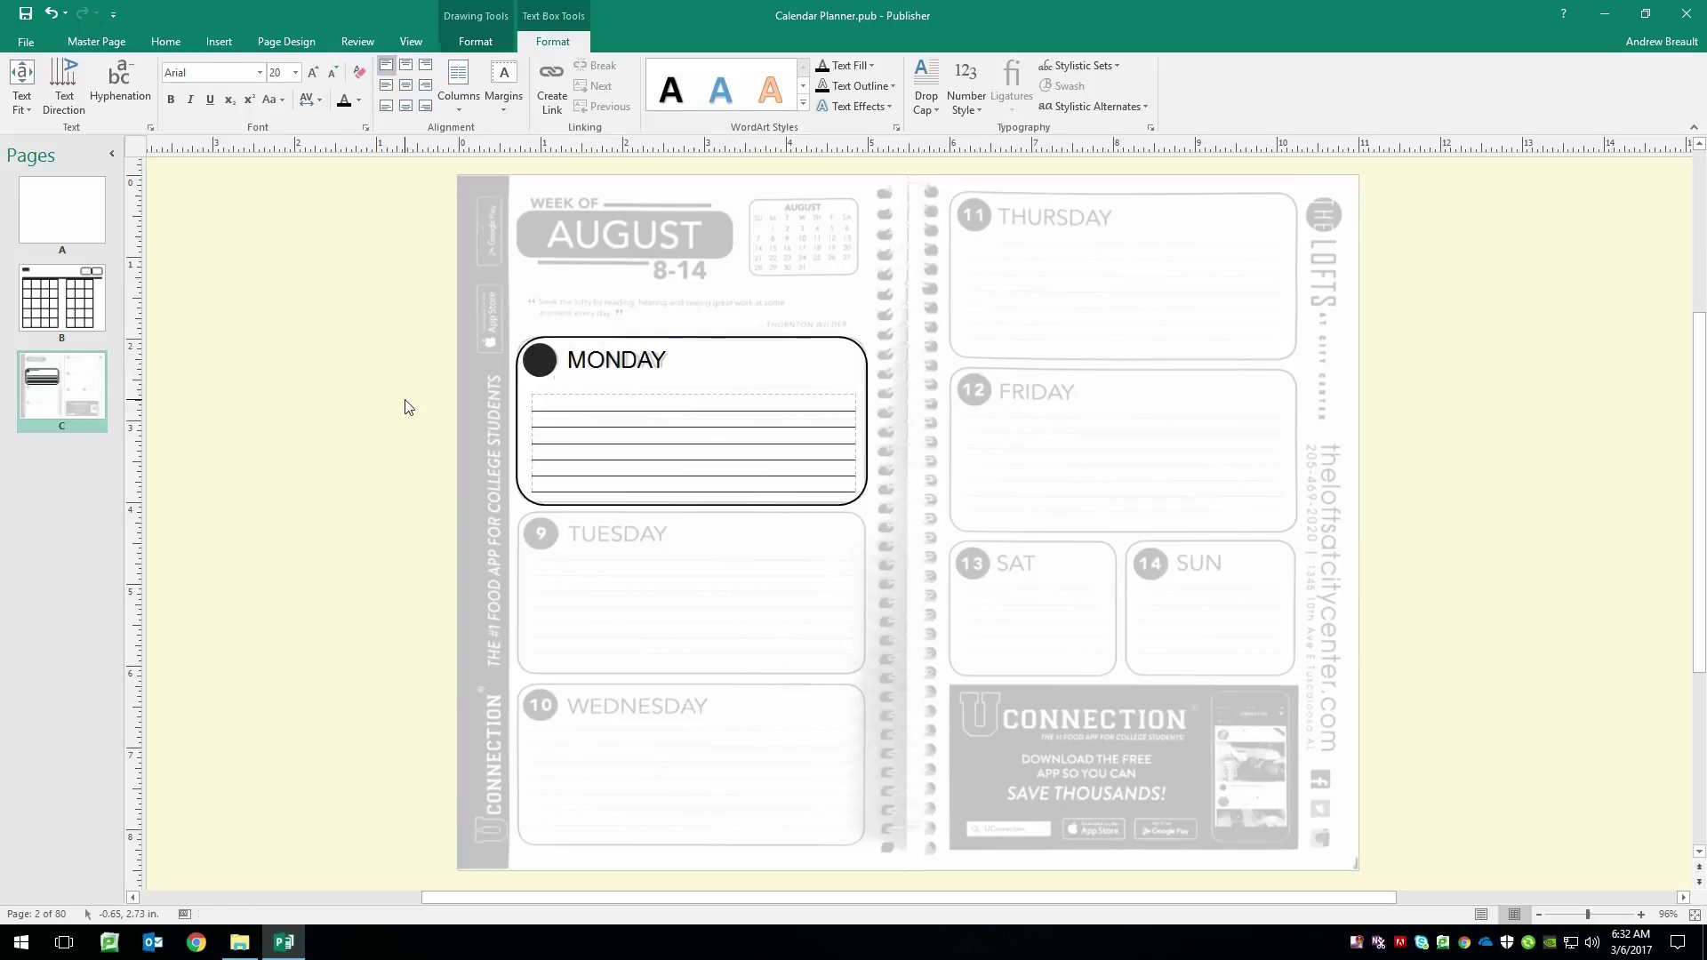
left_click(677, 365)
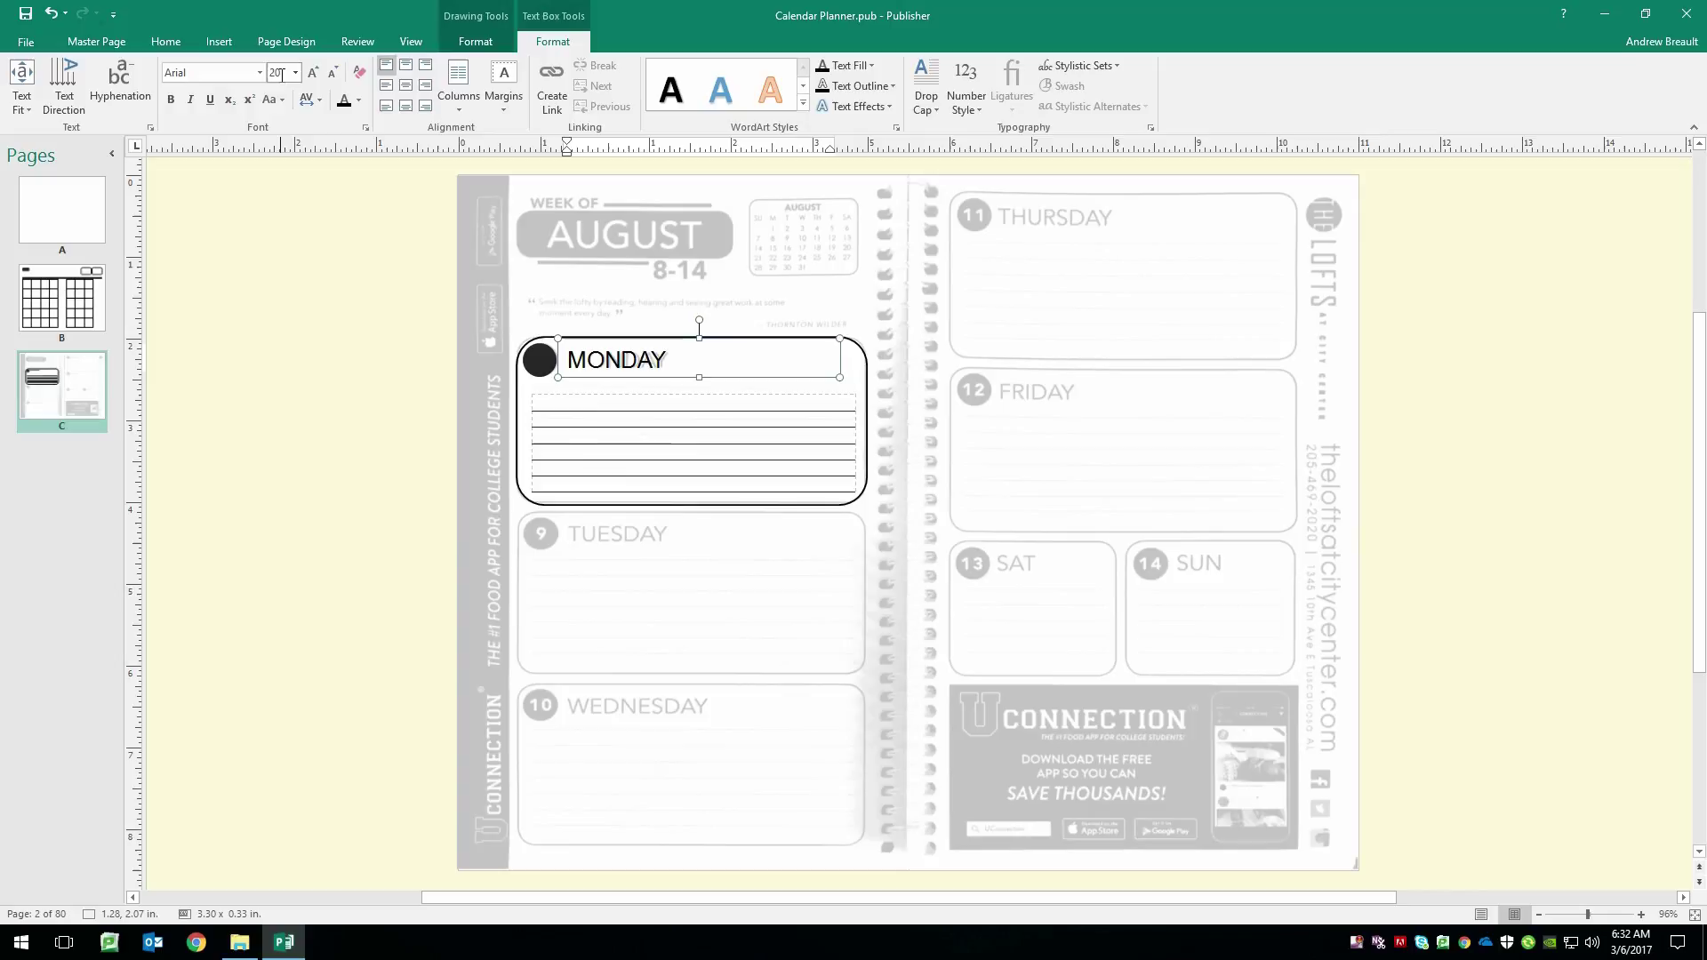
left_click(395, 346)
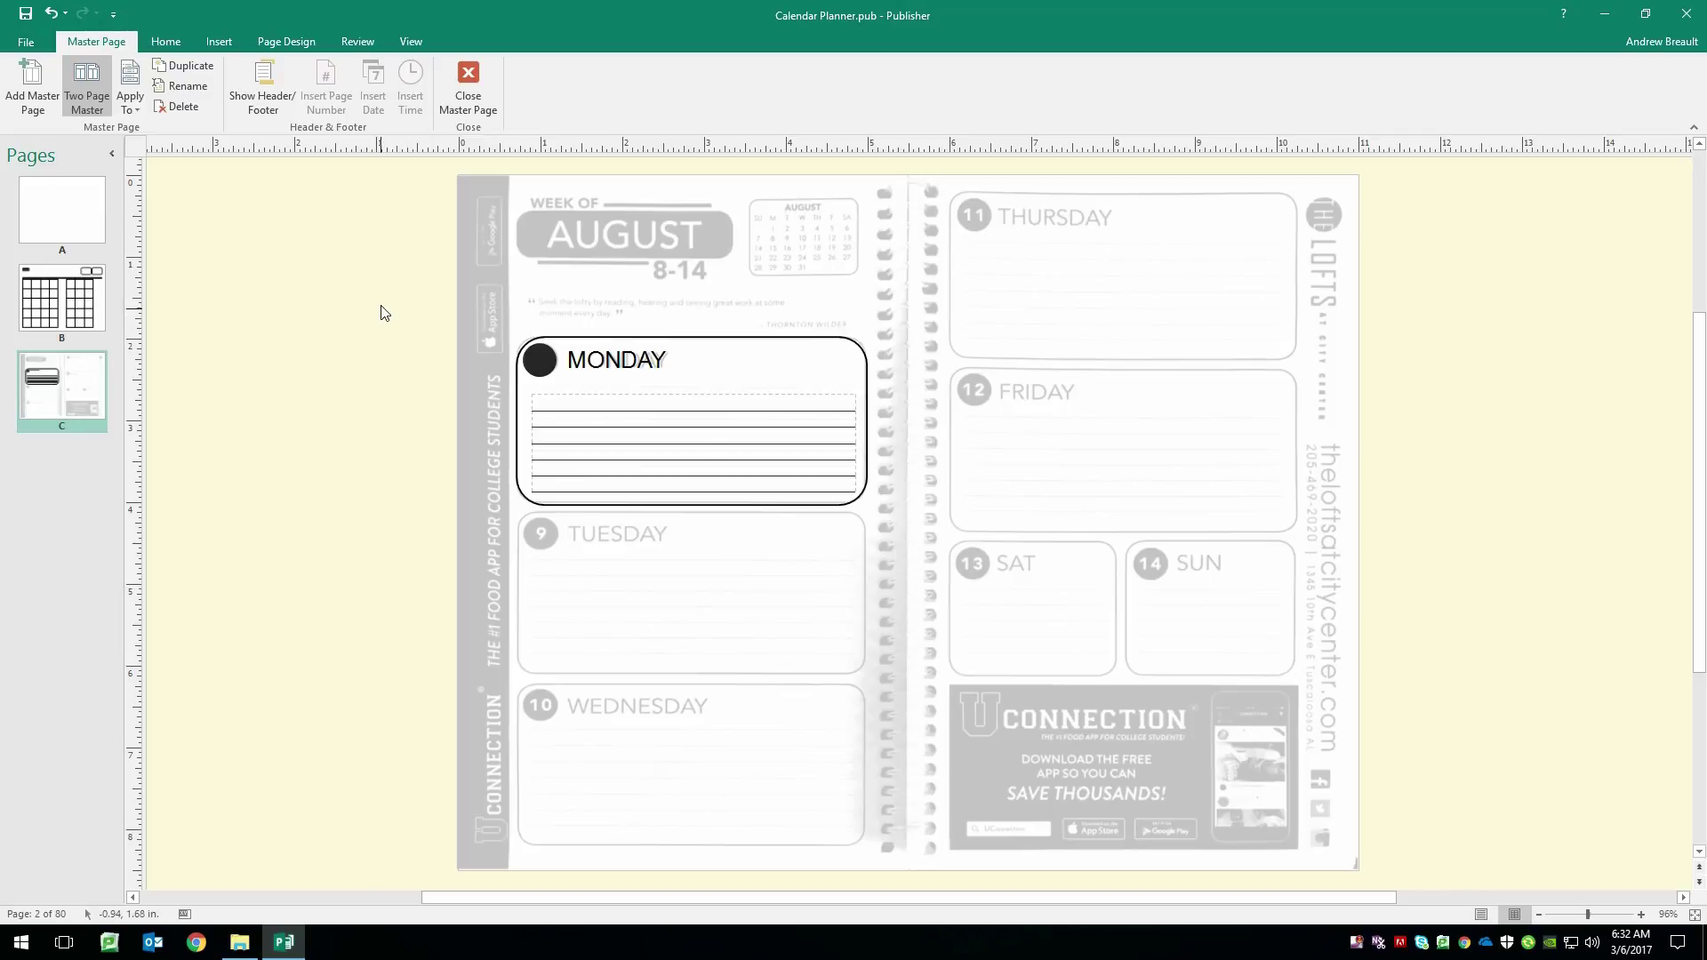
- Copy the Monday box group onto the Tuesday, Wednesday, Thursday and Friday boxes
mouse_move(385, 302)
left_mouse_down()
mouse_move(635, 469)
mouse_move(800, 540)
mouse_move(894, 530)
left_mouse_up()
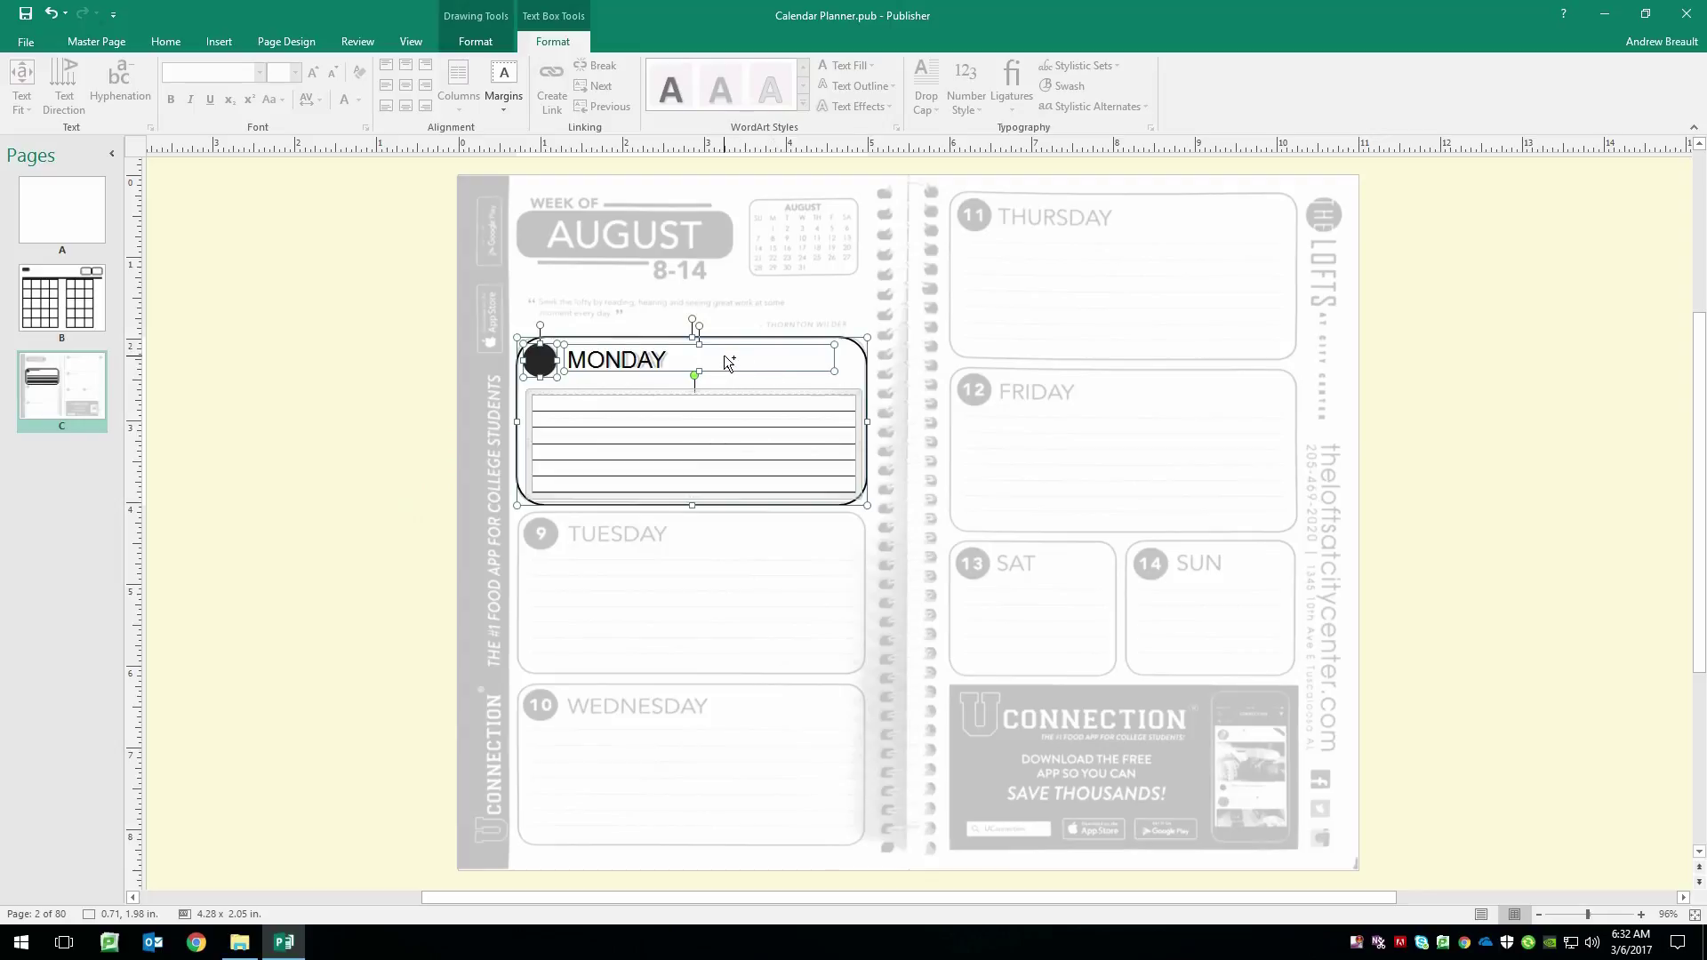
left_click_drag(727, 360, 729, 526)
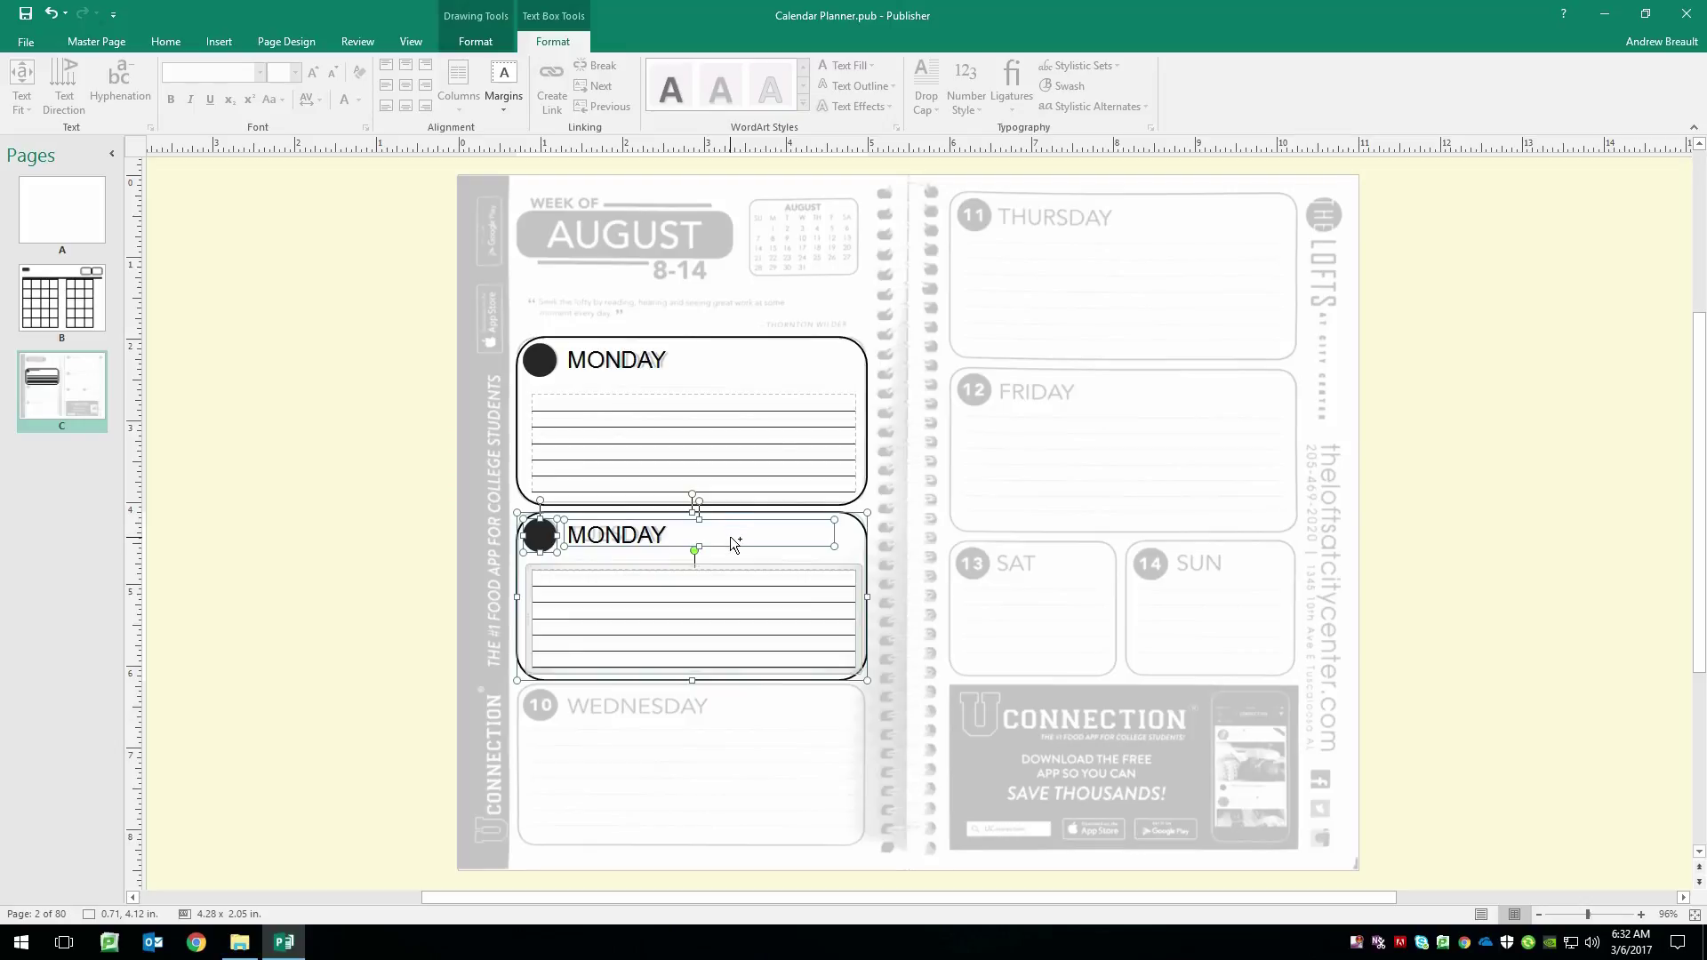
left_click_drag(728, 538, 720, 706)
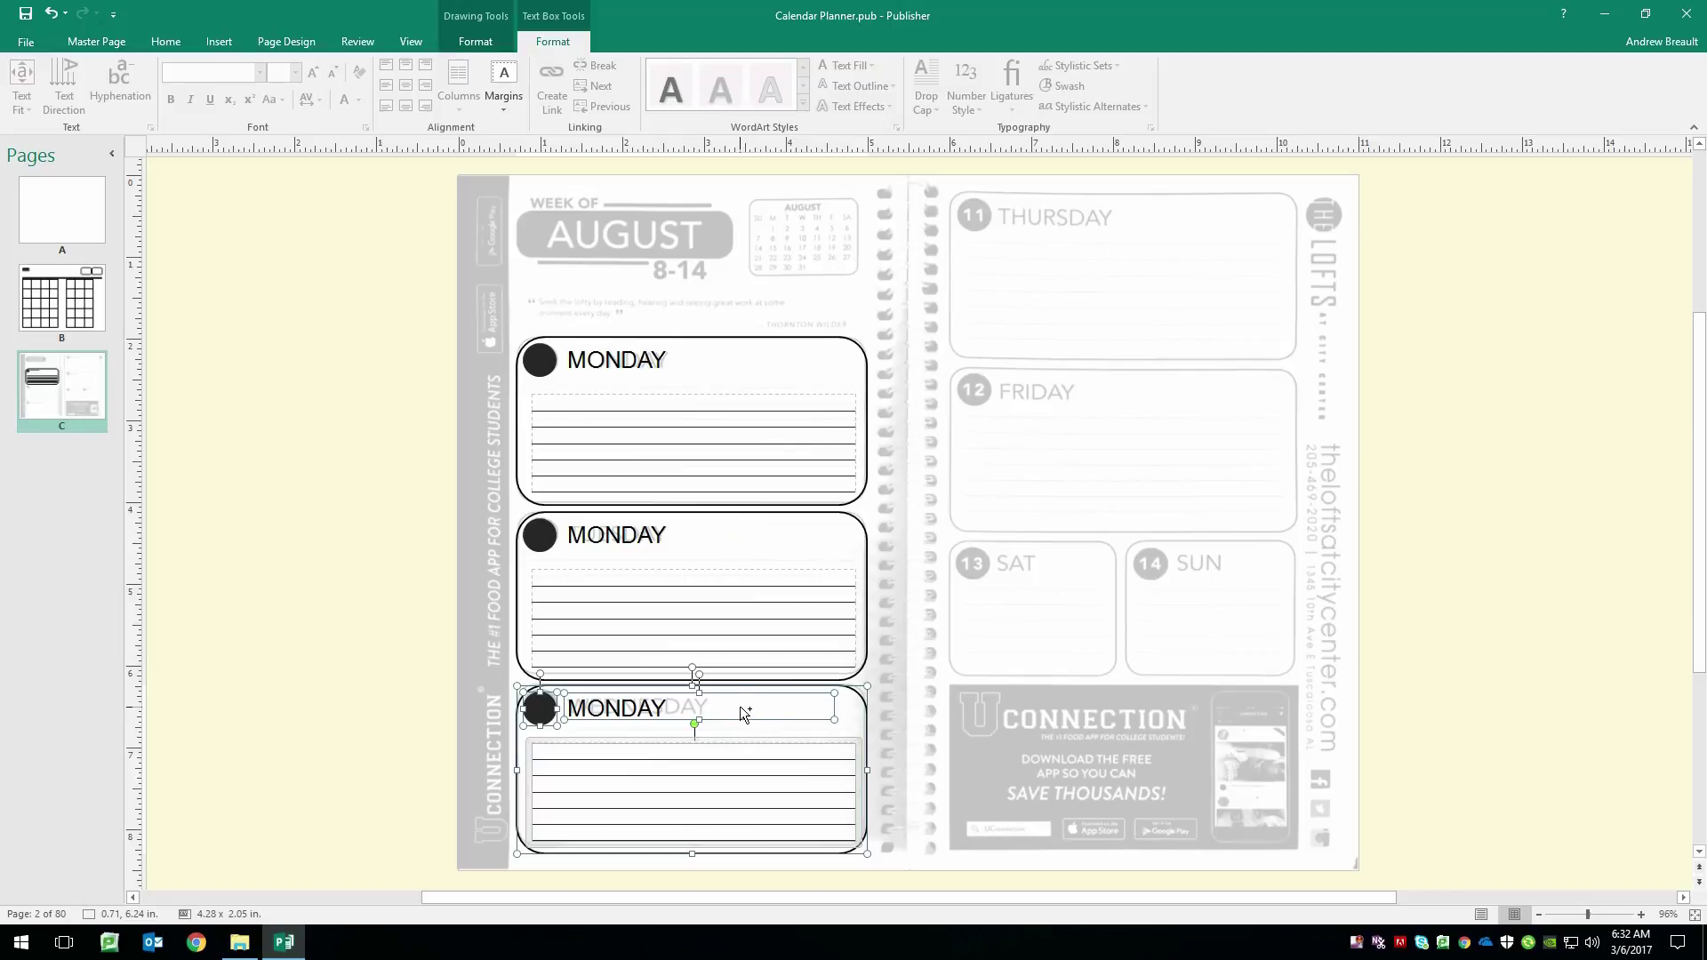
left_click_drag(744, 711, 1171, 215)
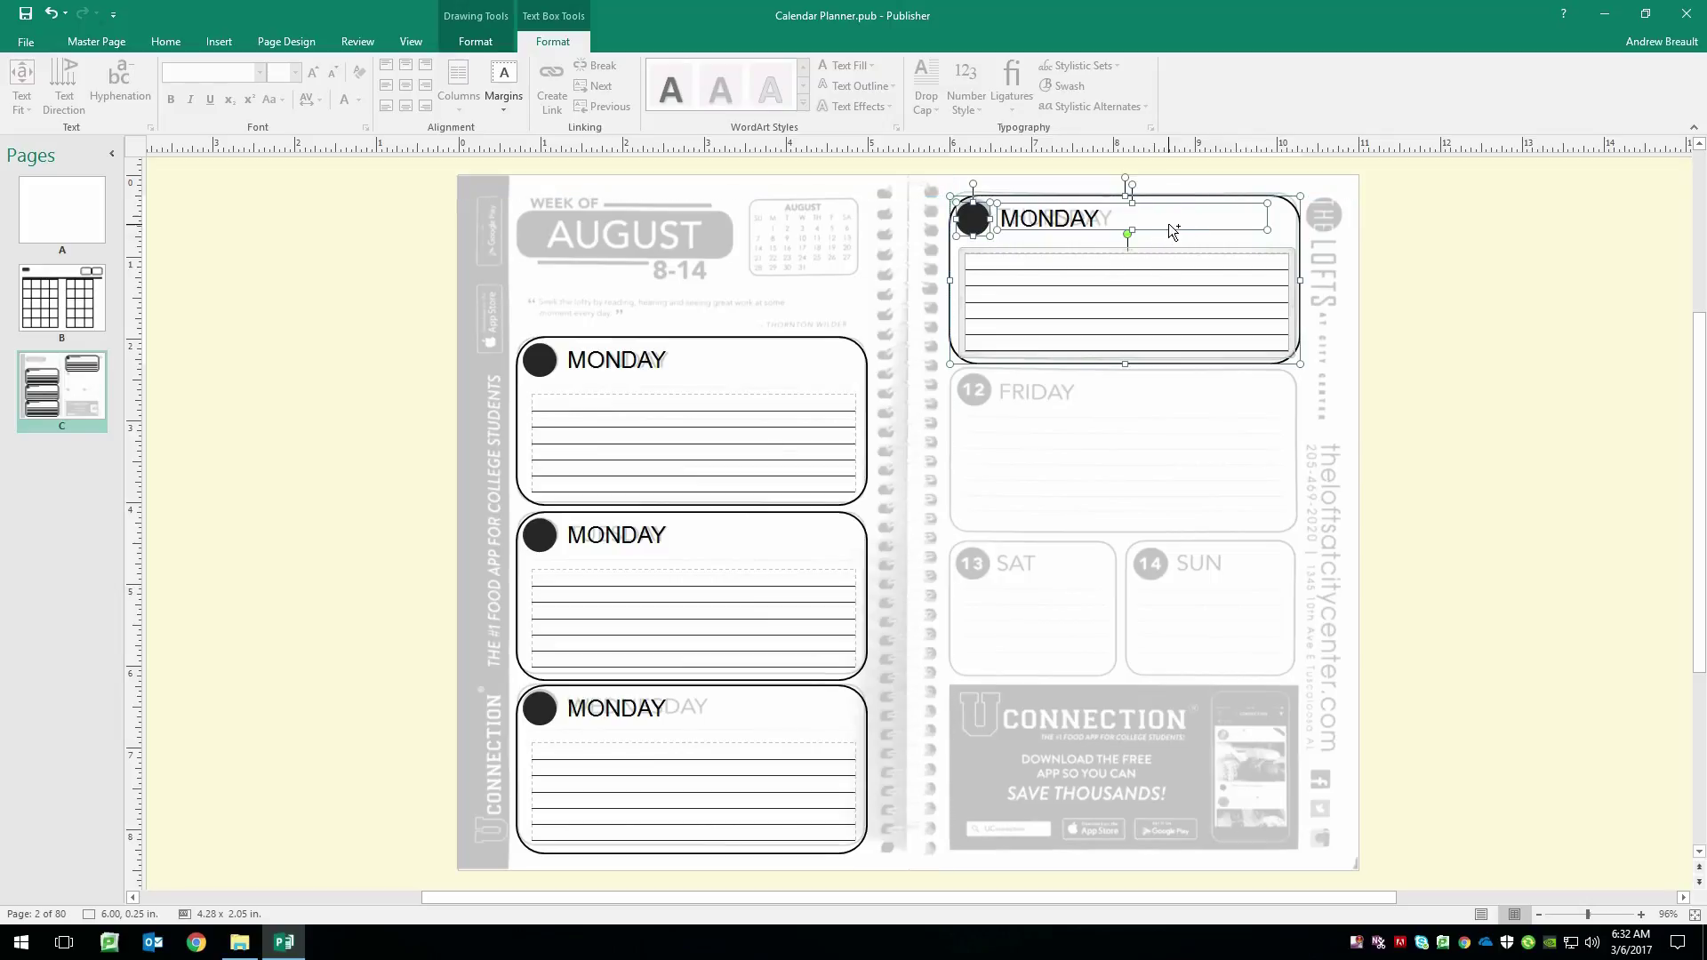
left_click_drag(1159, 213, 1150, 386)
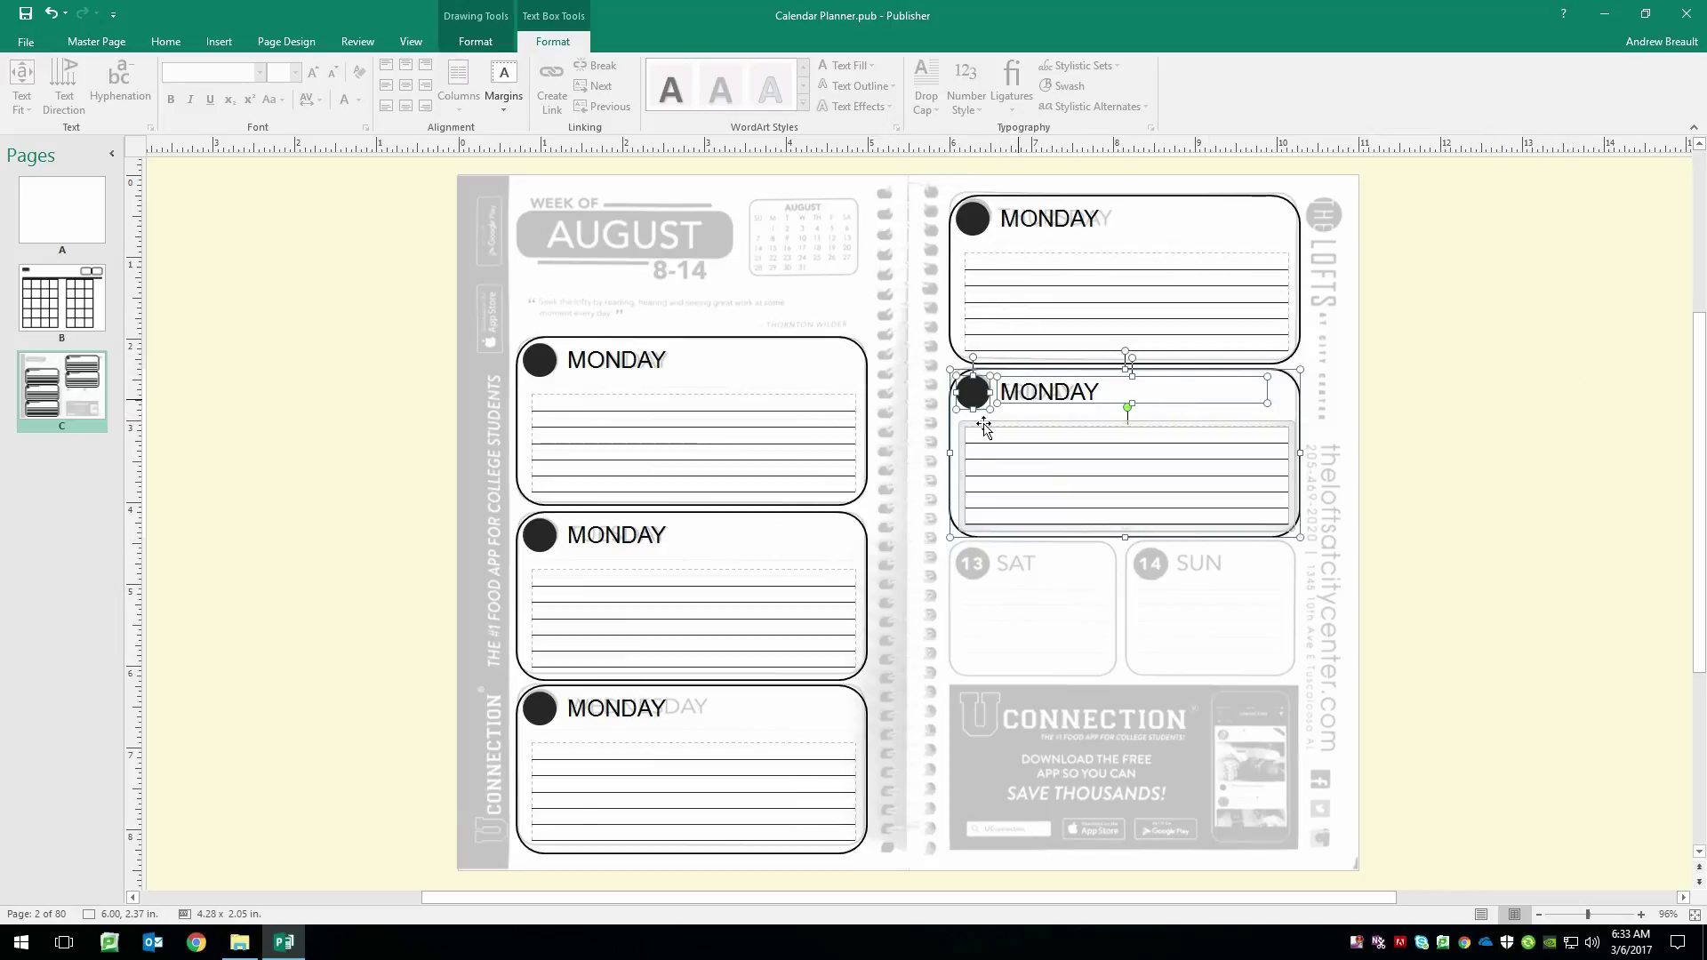
left_click(687, 531)
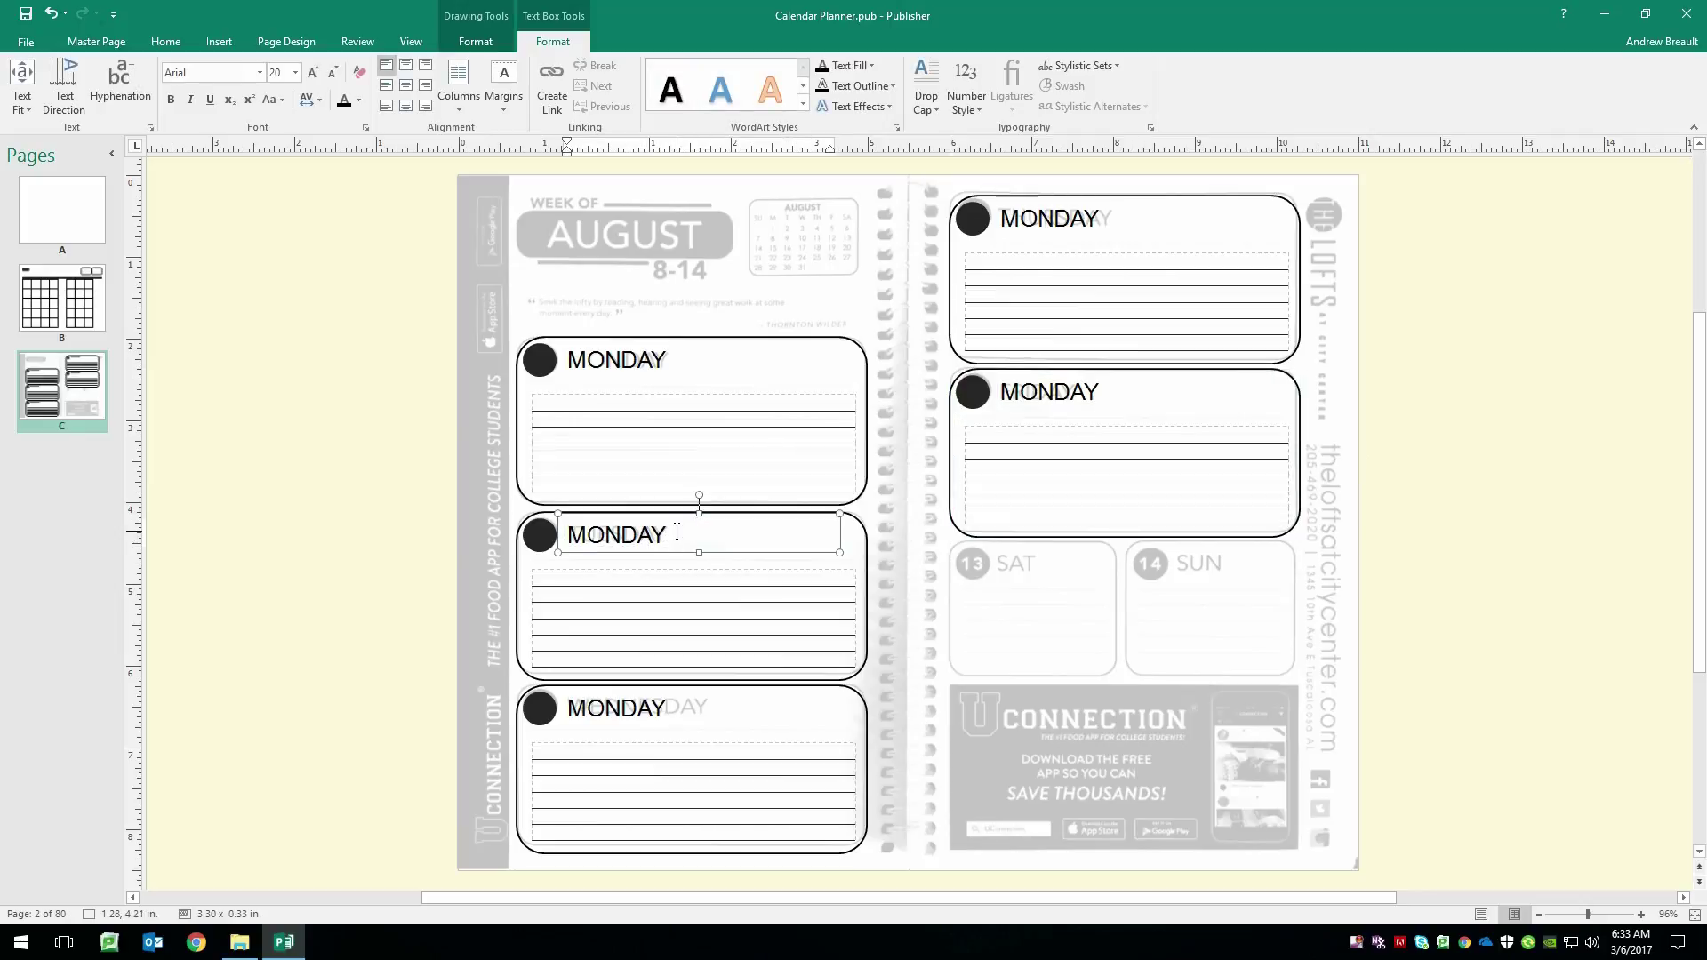
- Relabel the copied boxes TUESDAY through FRIDAY, then Ctrl-drag another Monday box copy off the page
left_click_drag(677, 532, 565, 533)
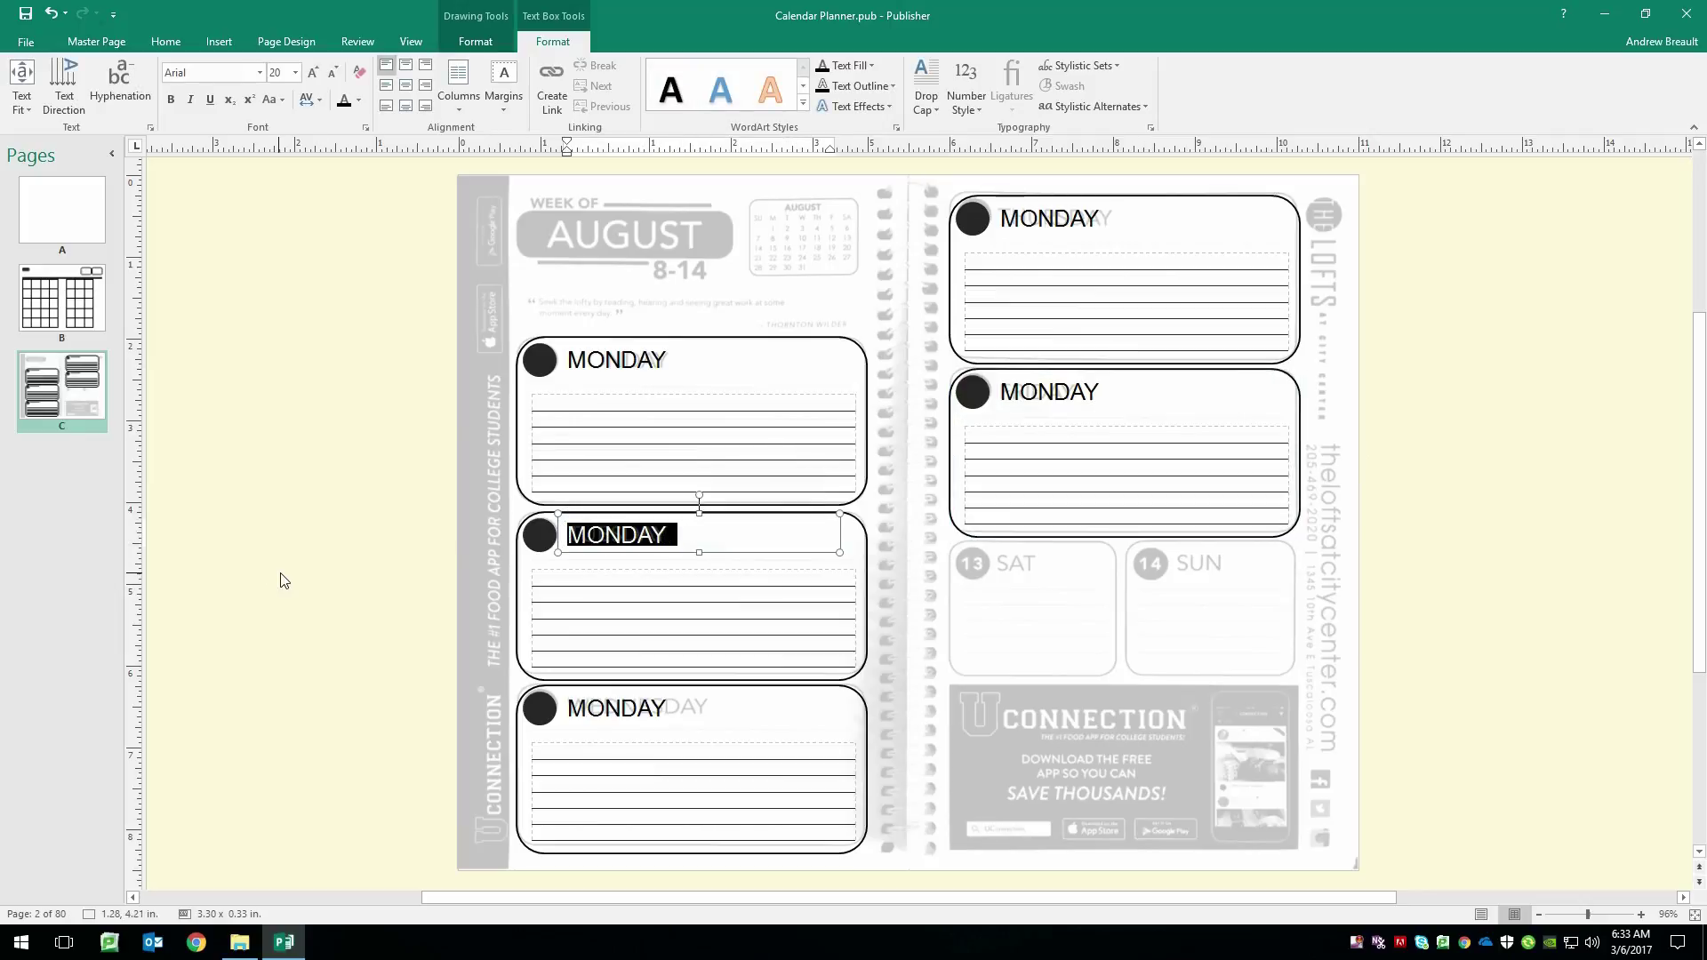
type("TUESDA")
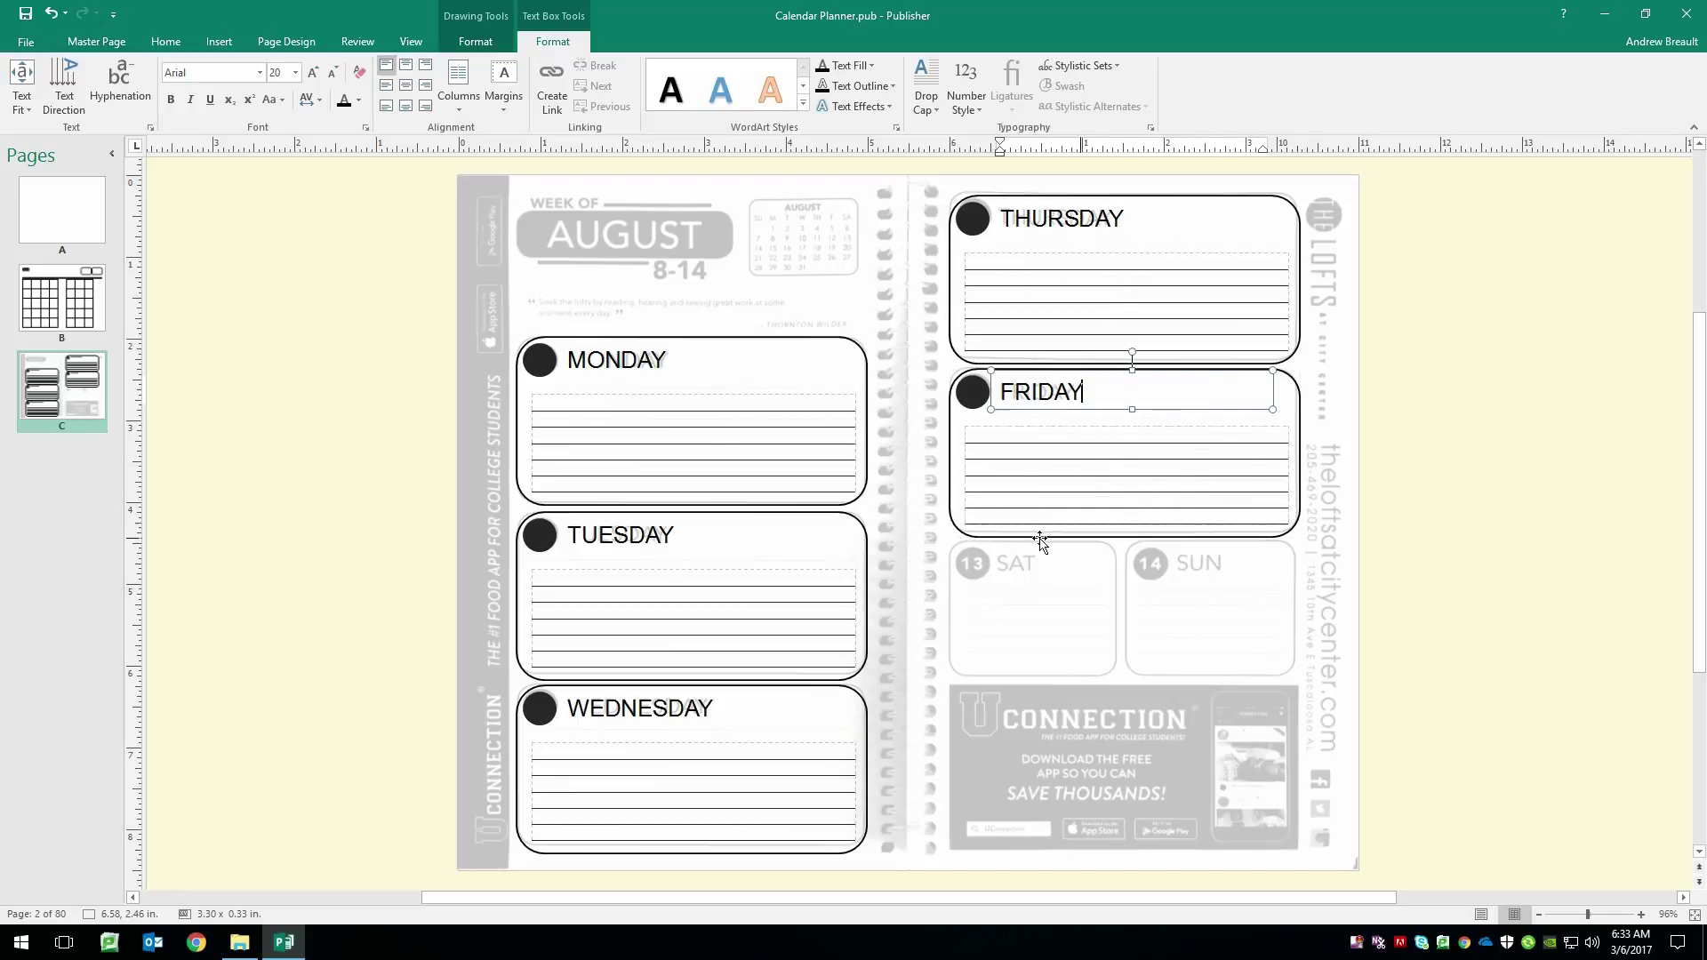
key("ctrl+m")
mouse_move(365, 307)
left_mouse_down()
mouse_move(725, 382)
mouse_move(912, 484)
mouse_move(899, 514)
left_mouse_up()
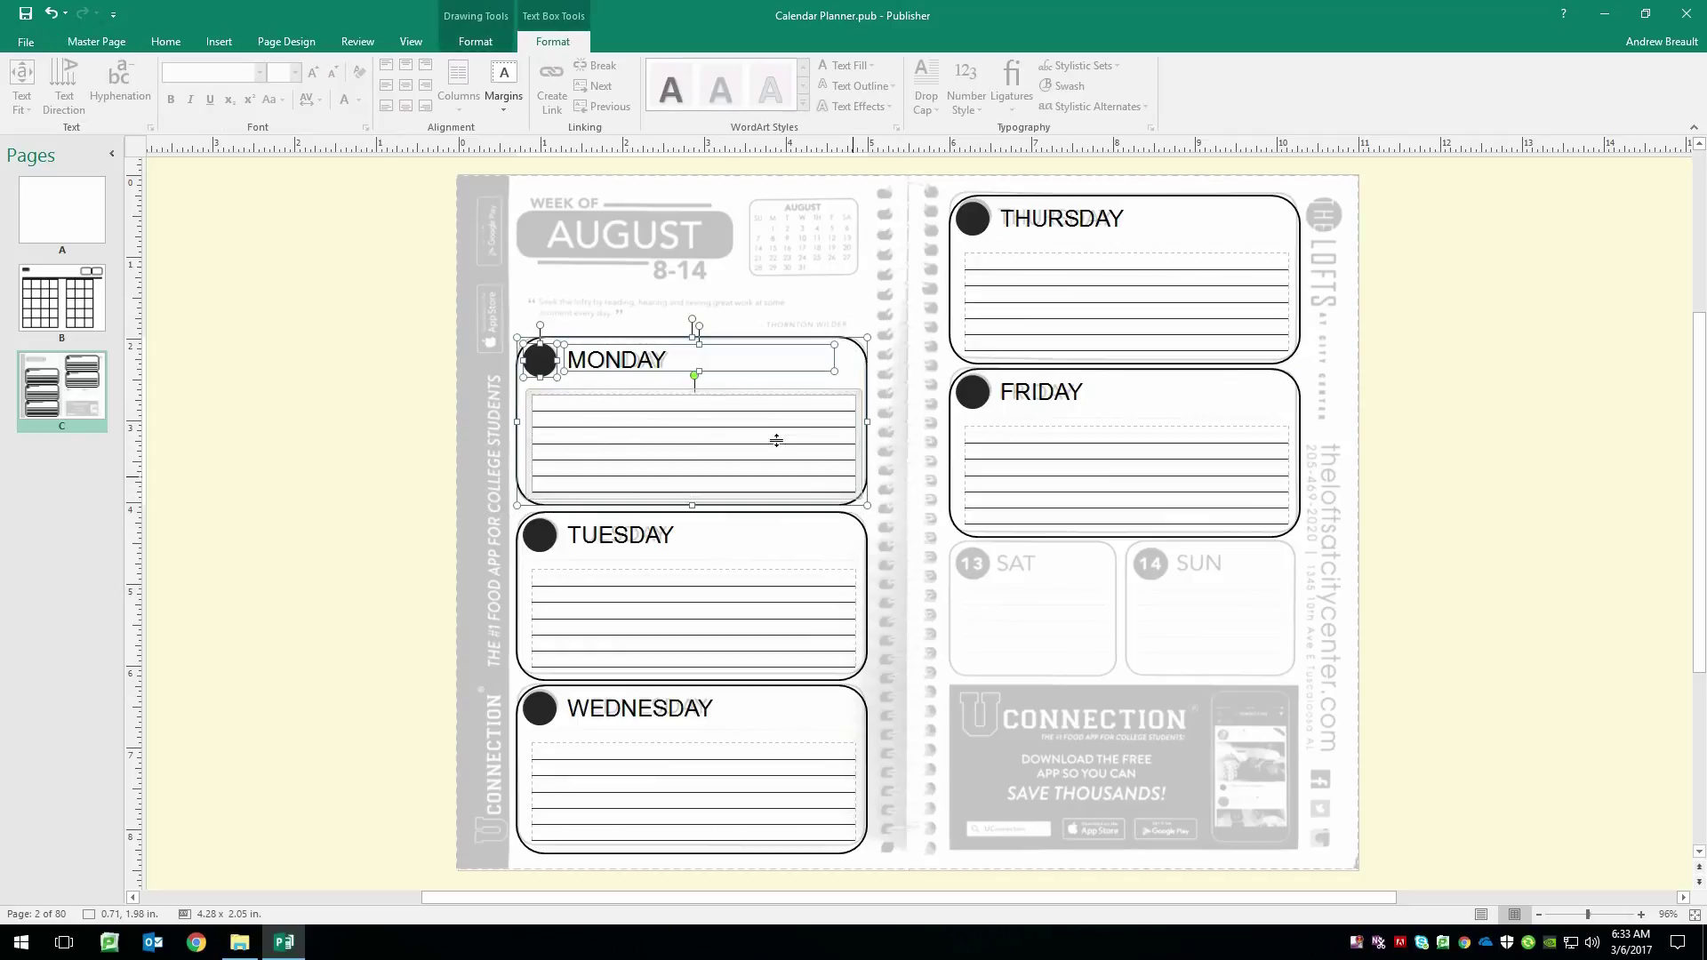
left_click_drag(715, 355, 1592, 619)
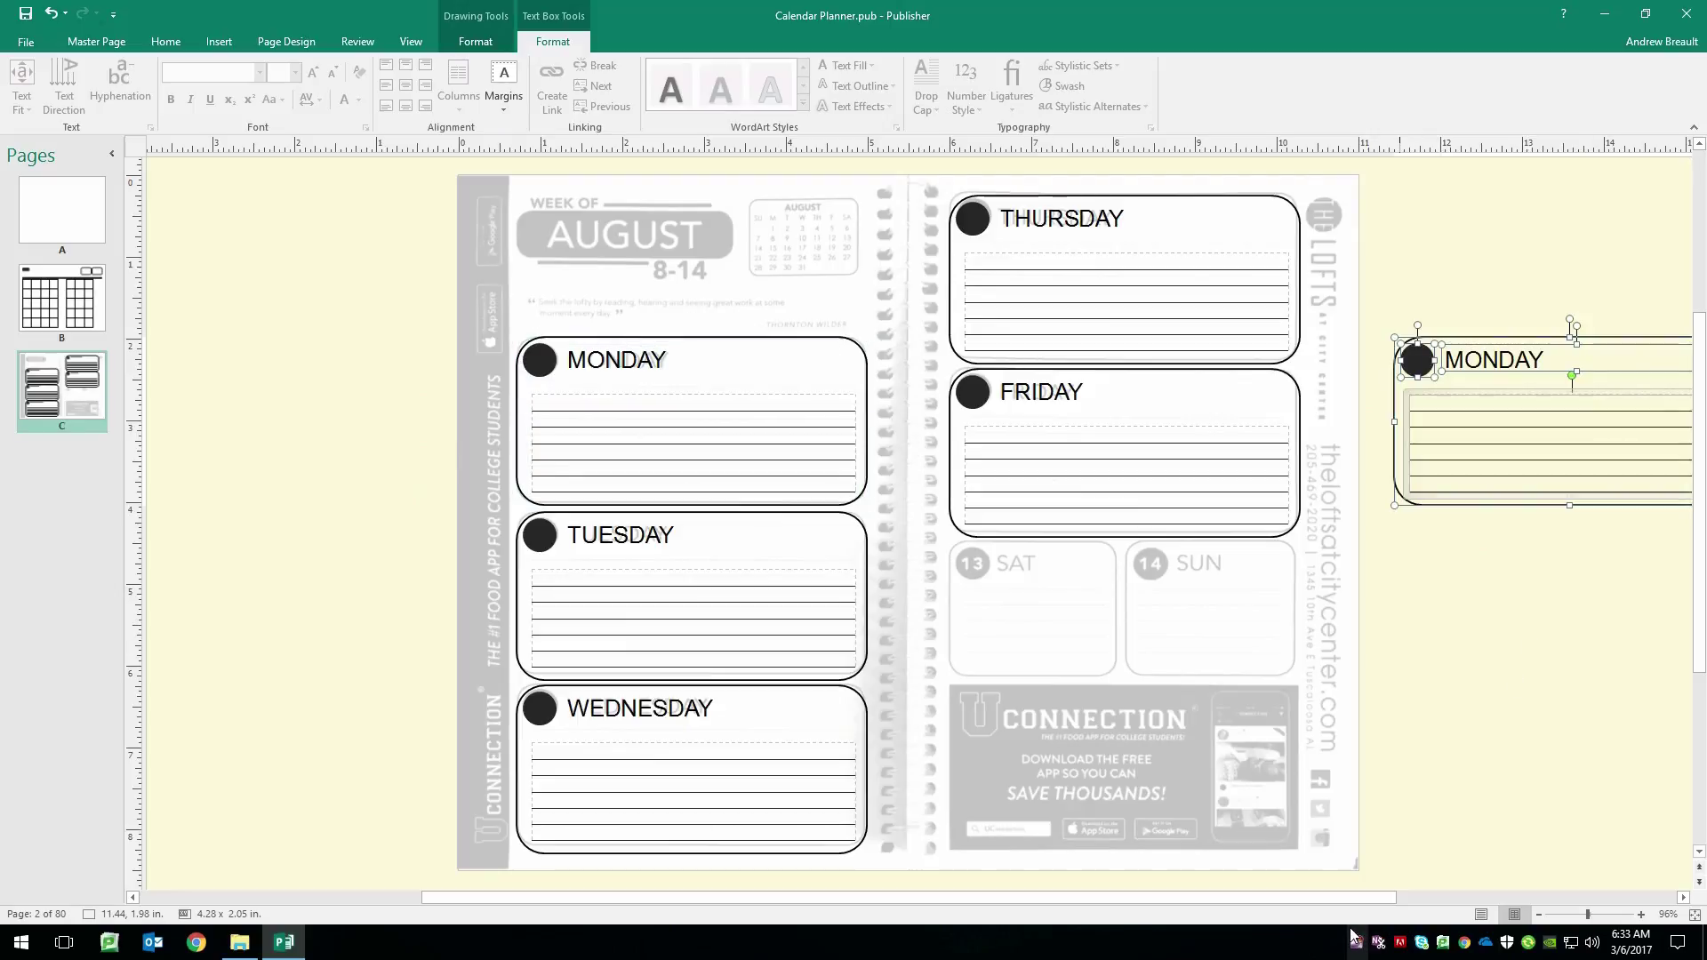
- Narrow the spare Monday box copy and delete its black circle
left_click_drag(1340, 898, 1434, 900)
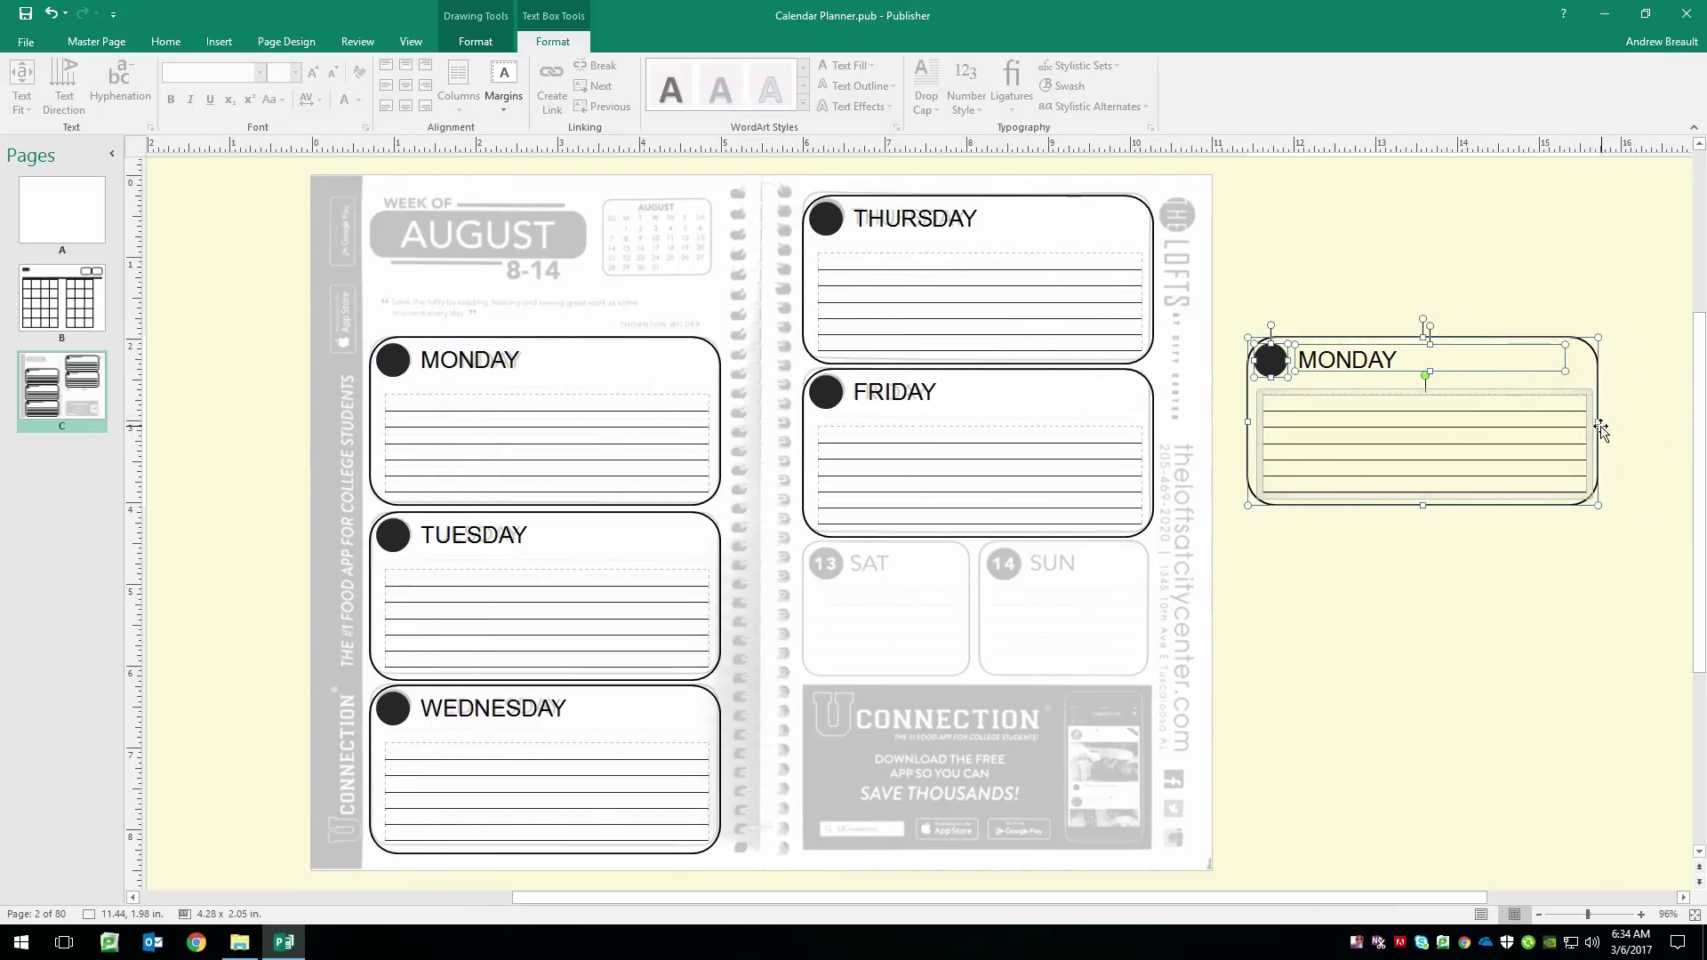
left_click_drag(1599, 421, 1463, 440)
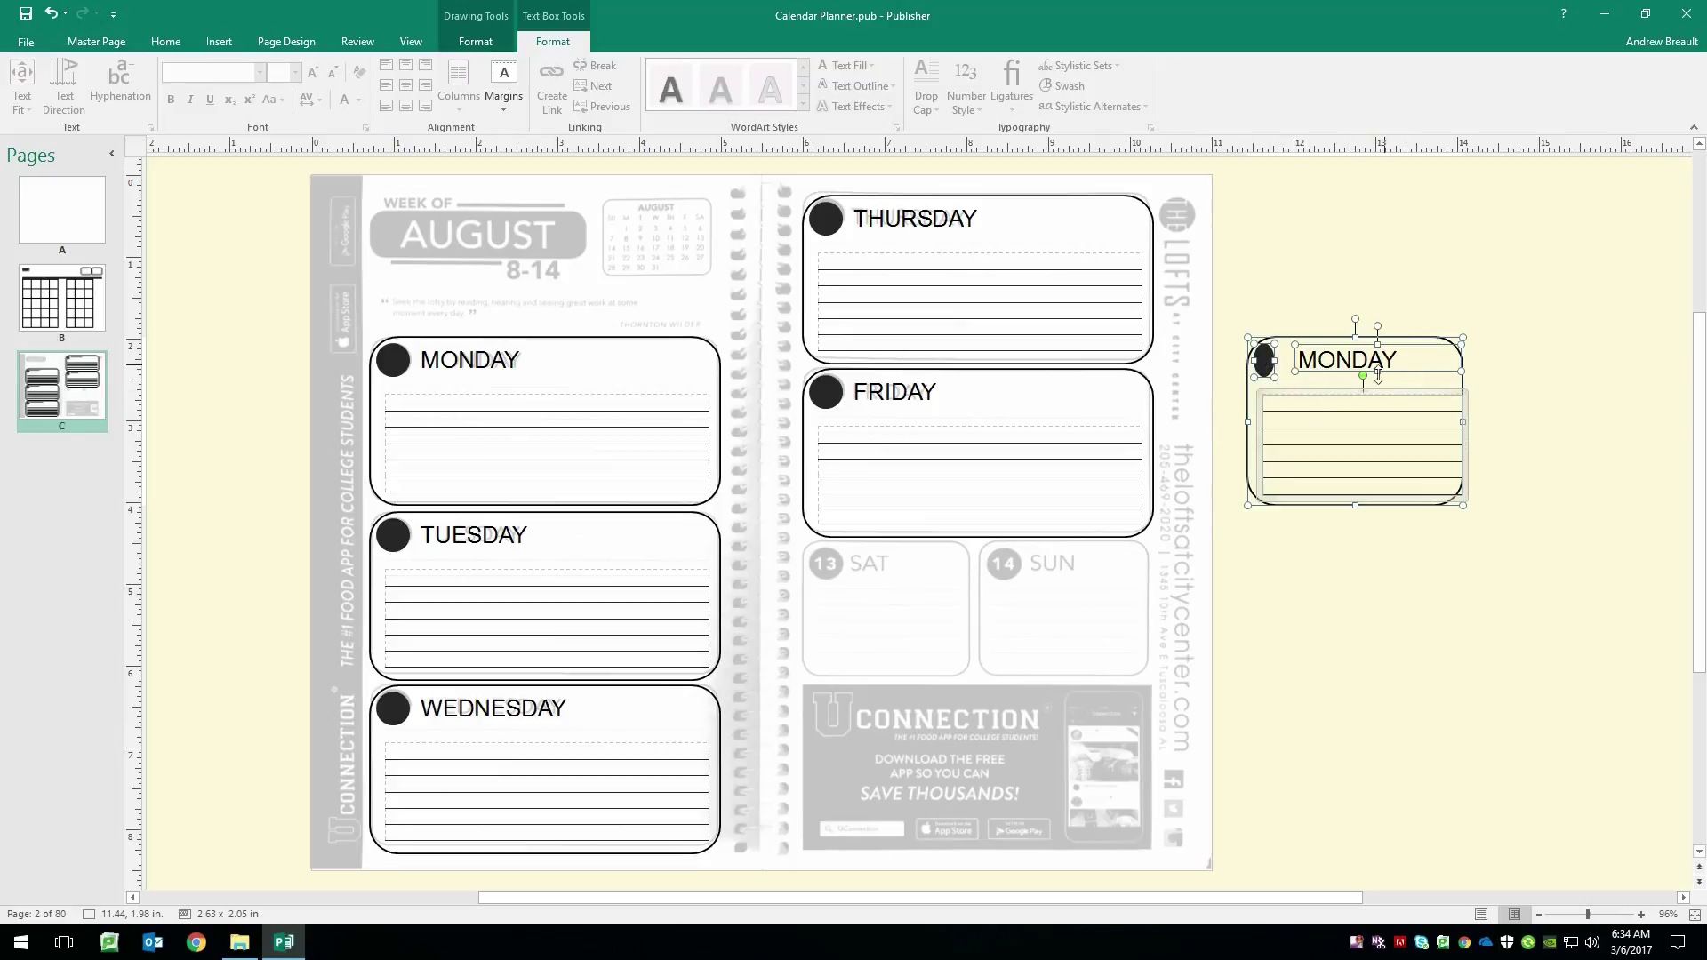
left_click(1651, 374)
left_click(1263, 360)
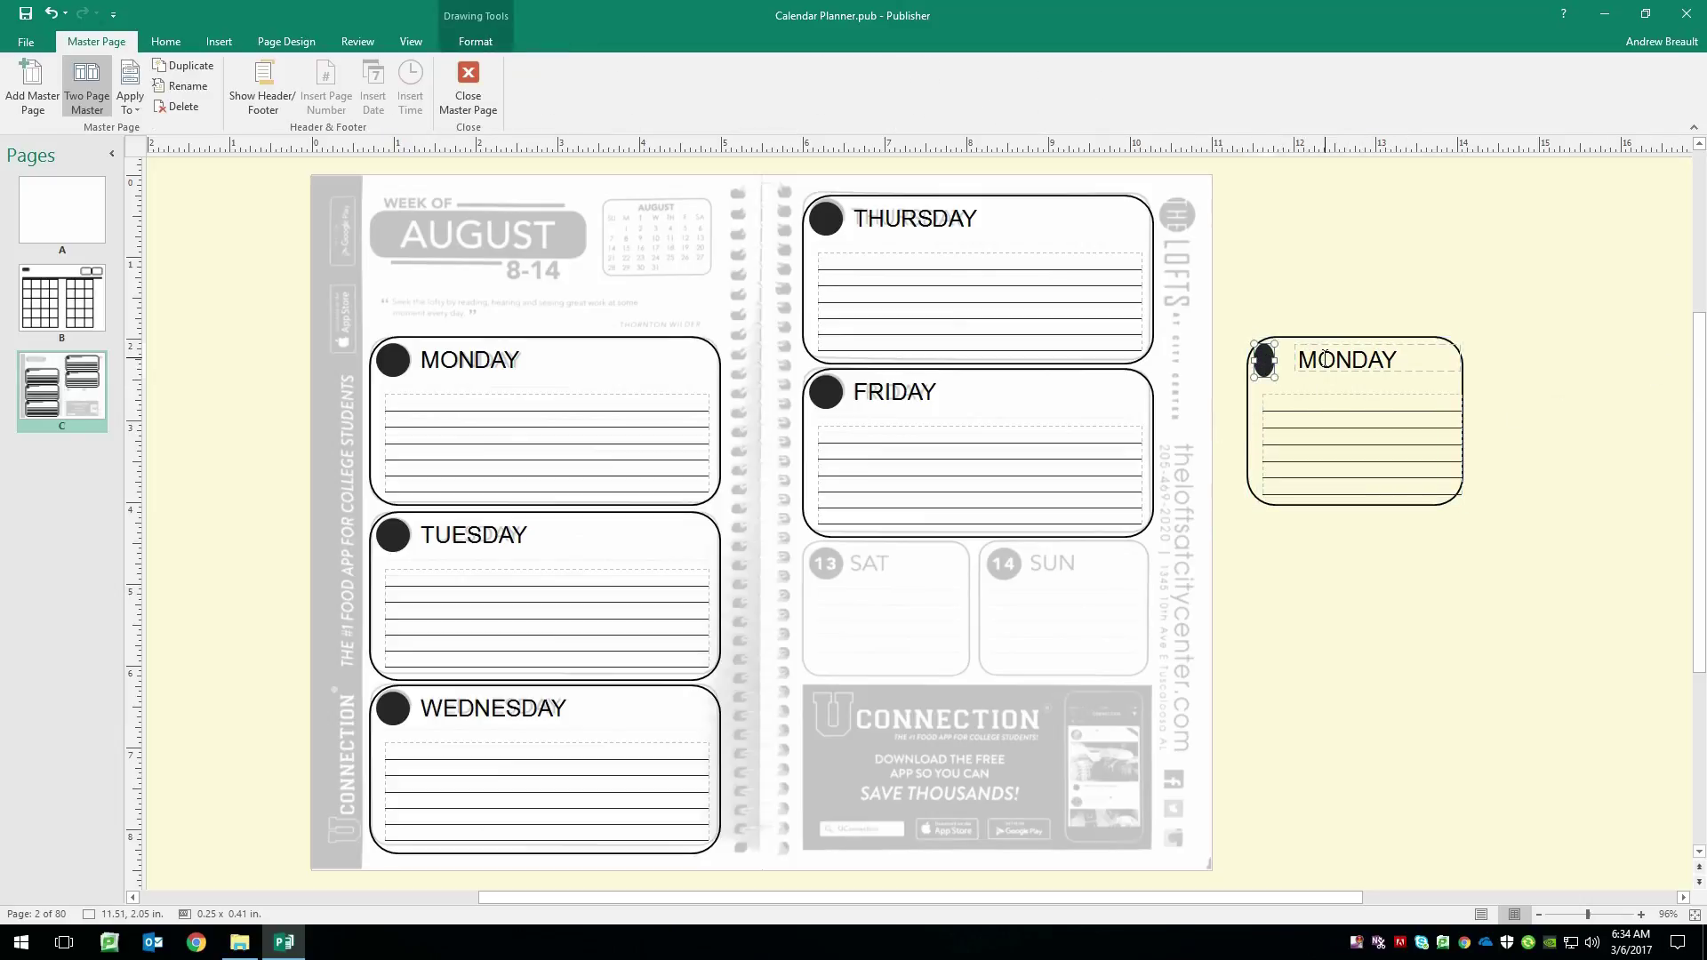
key("Delete")
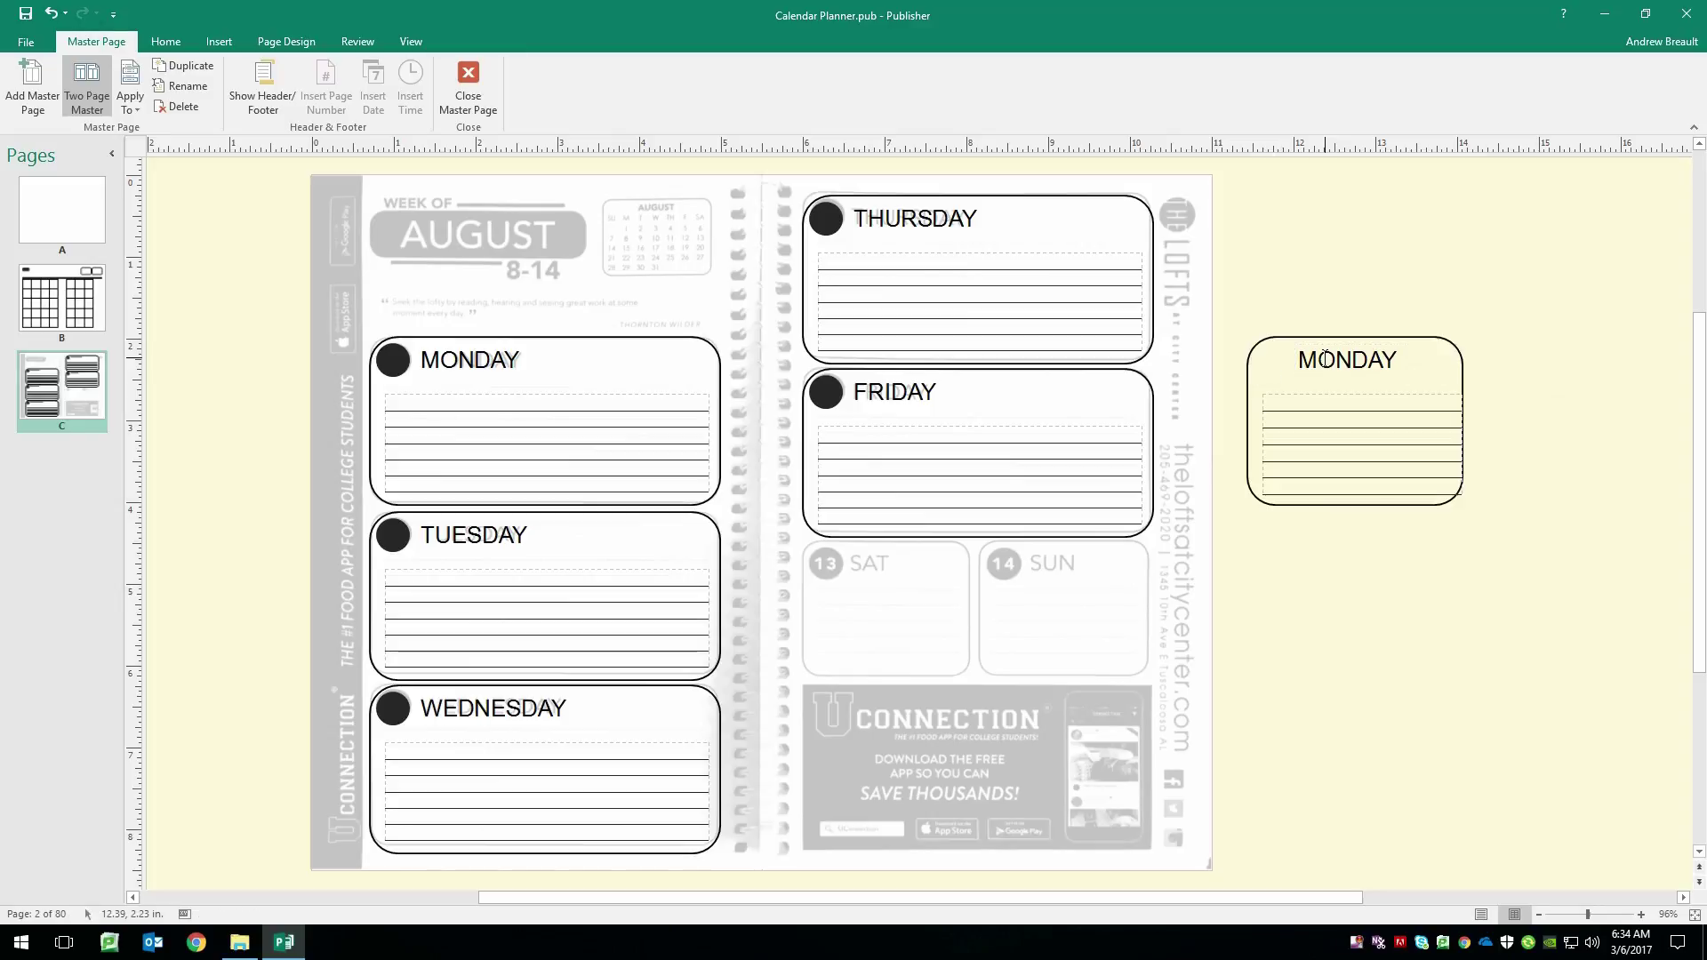
- Narrow its ruled table slightly and move the whole box onto the Saturday slot
left_click(1465, 433)
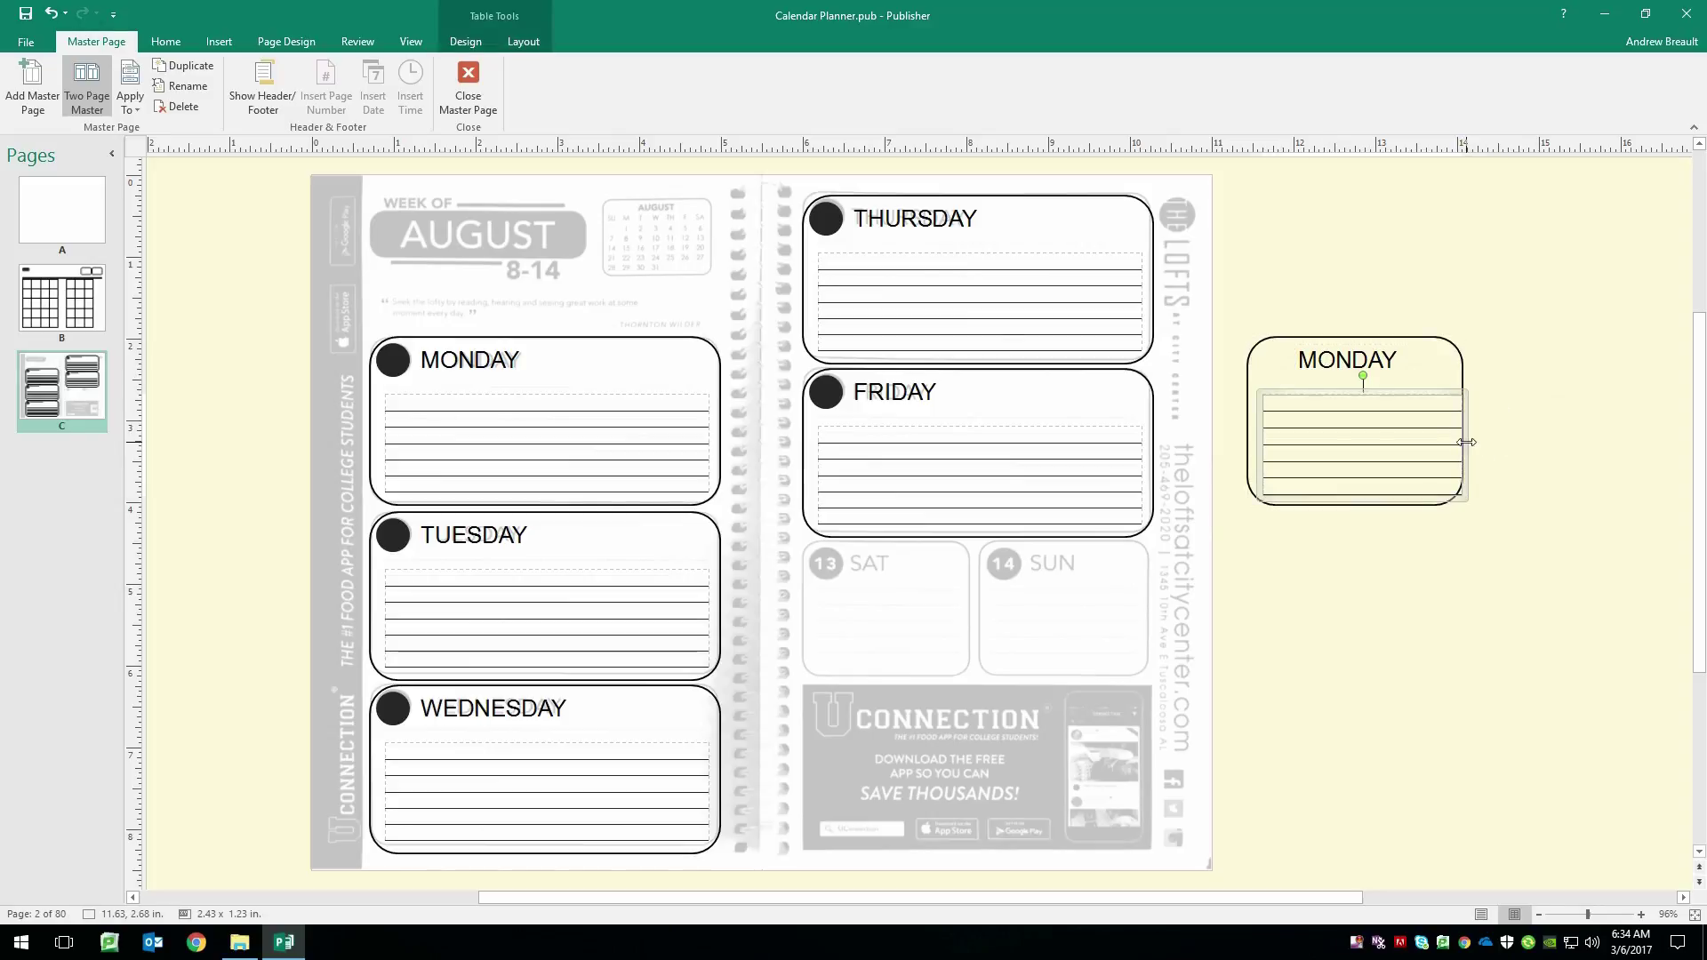
left_click_drag(1466, 442, 1450, 440)
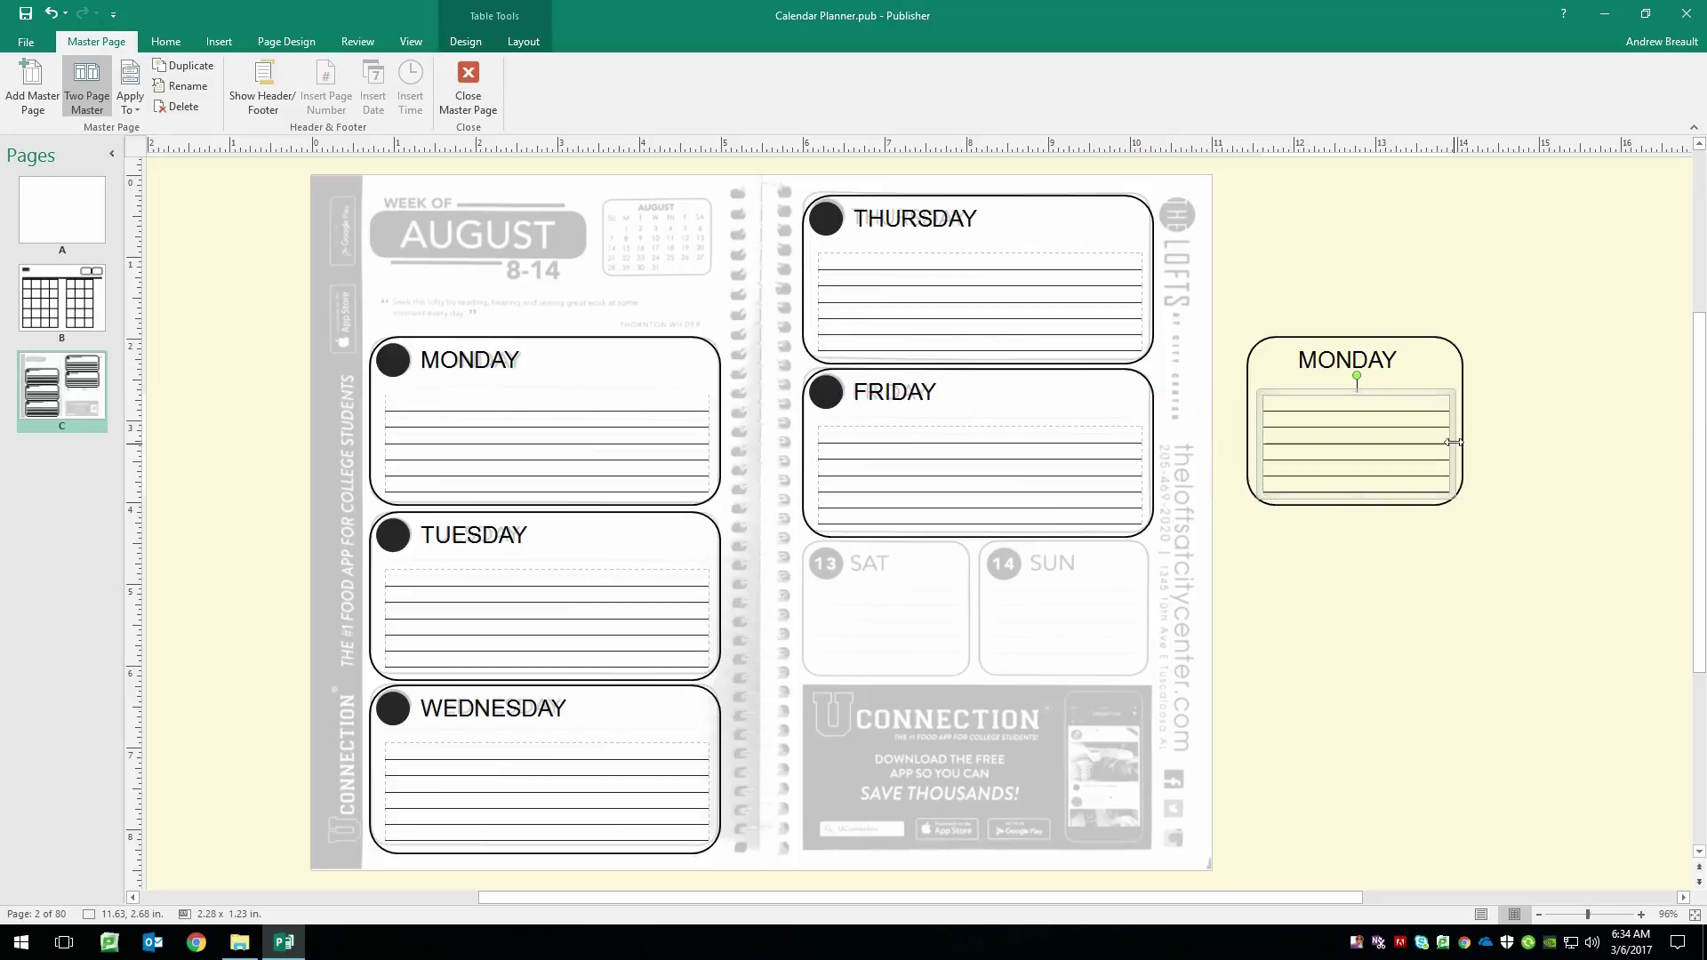
mouse_move(1541, 316)
left_mouse_down()
mouse_move(1329, 345)
mouse_move(1230, 498)
mouse_move(1233, 542)
left_mouse_up()
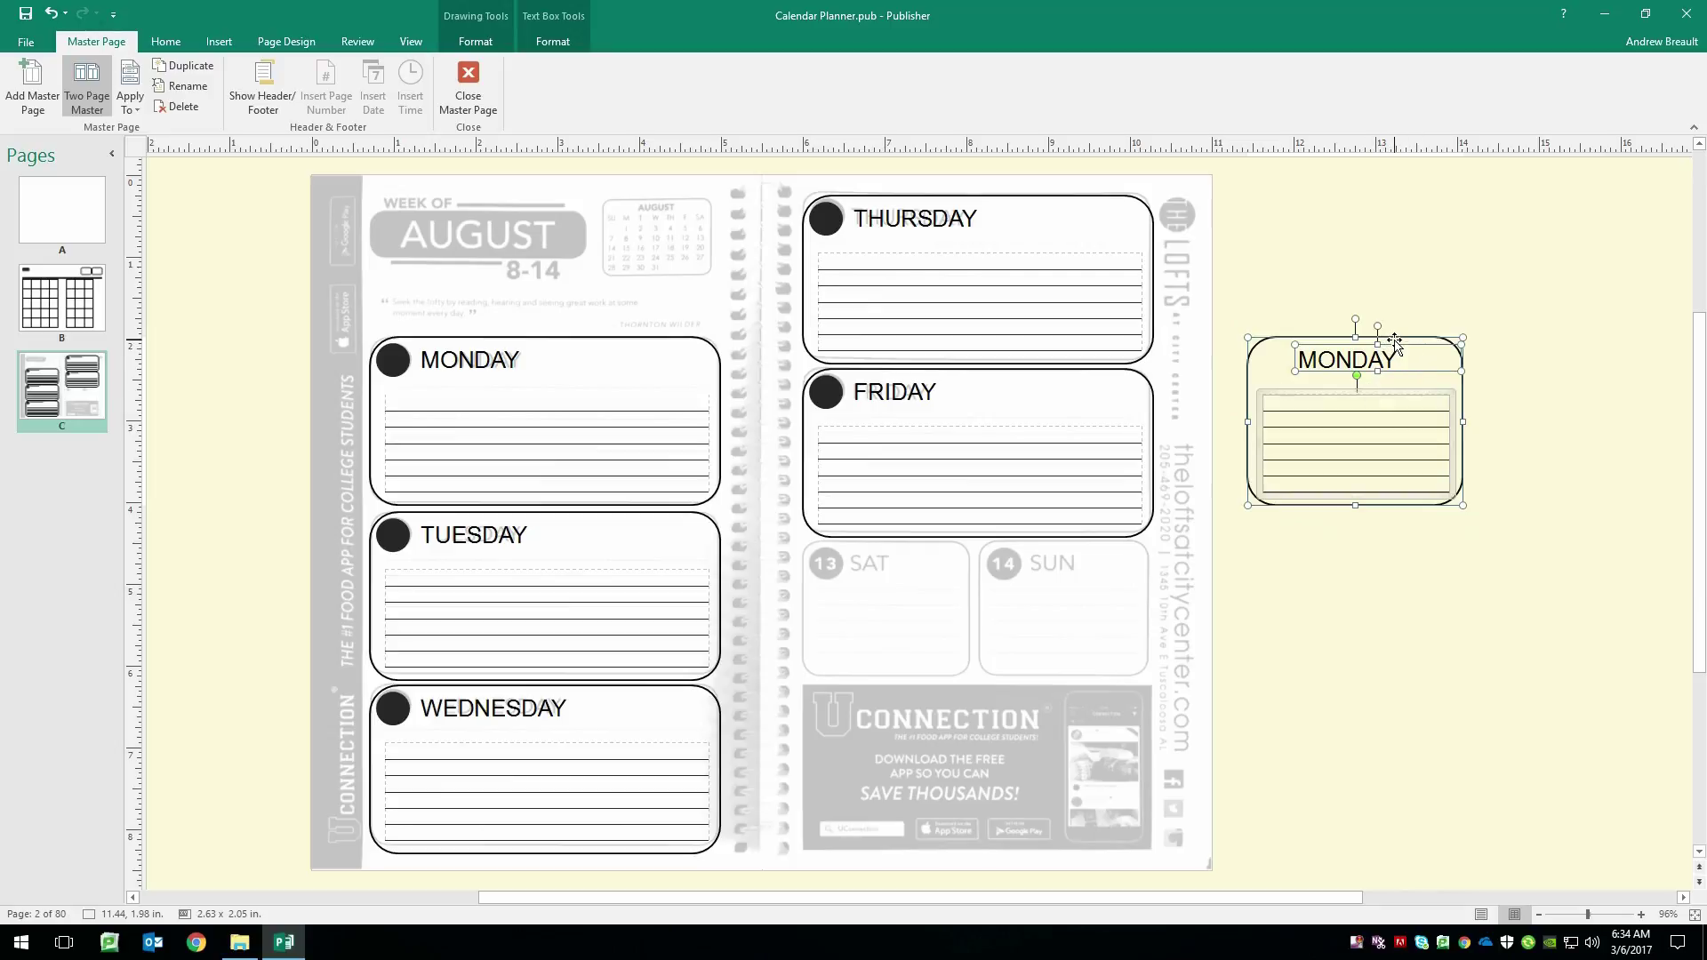
left_click_drag(1393, 342, 950, 541)
key("Escape")
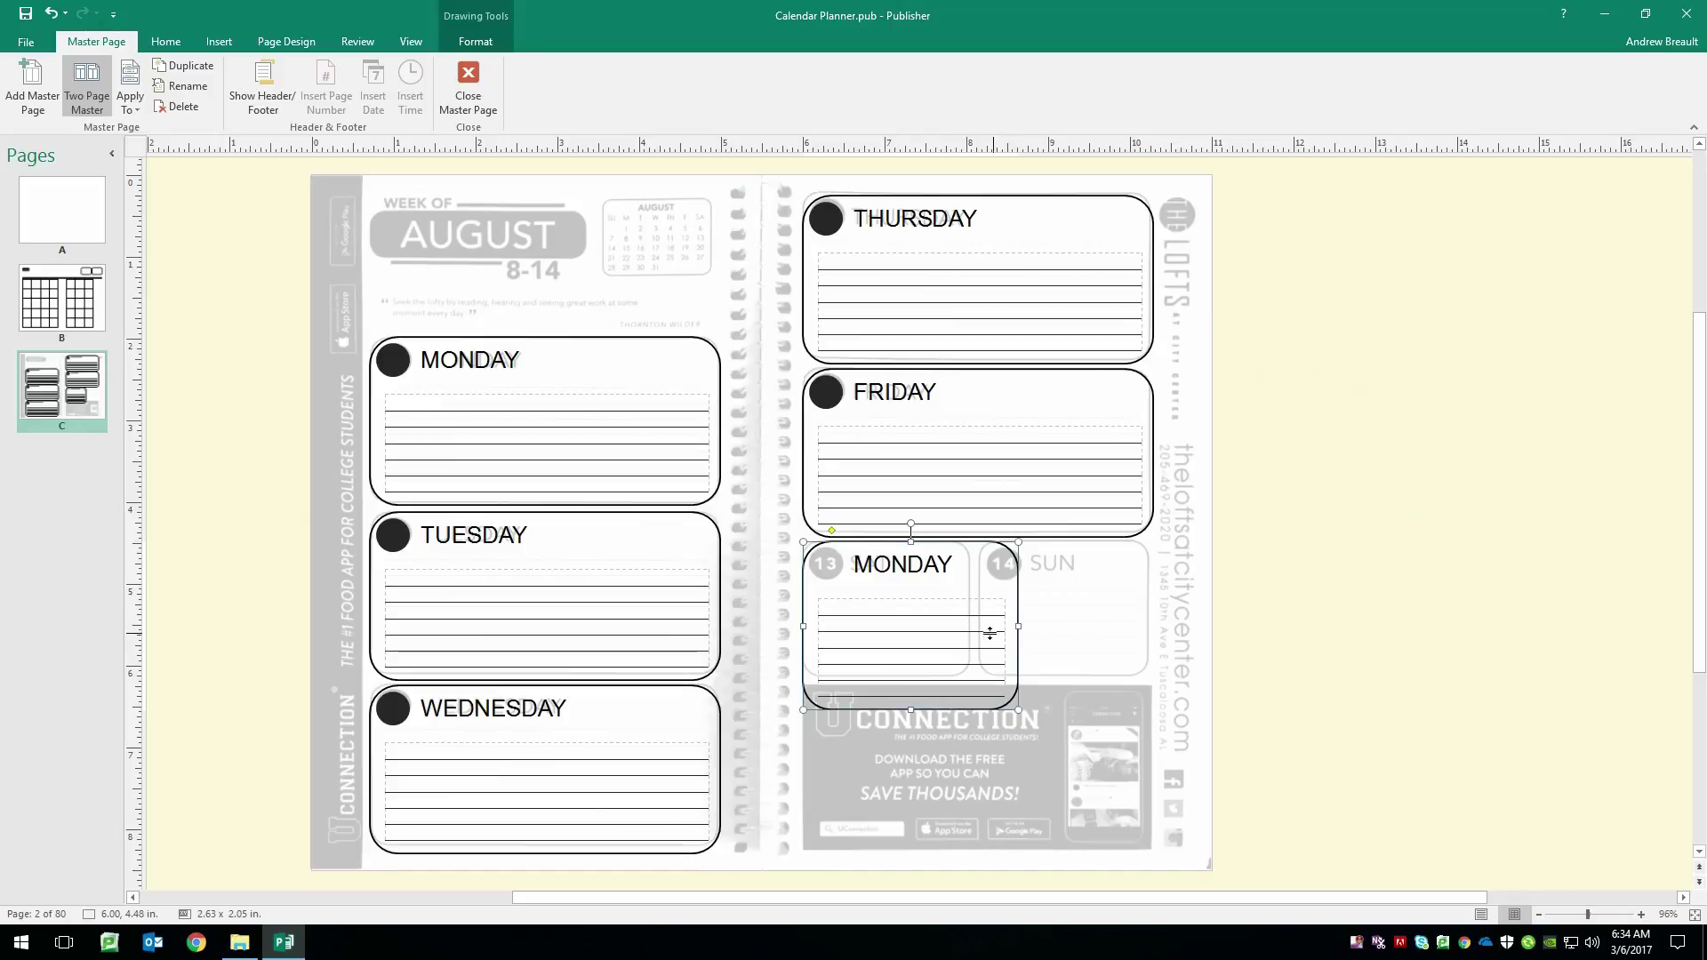
- Shrink the MONDAY box's width and height to fit the Saturday slot
left_click(1271, 592)
mouse_move(1266, 541)
left_mouse_down()
mouse_move(979, 548)
mouse_move(750, 638)
mouse_move(774, 742)
left_mouse_up()
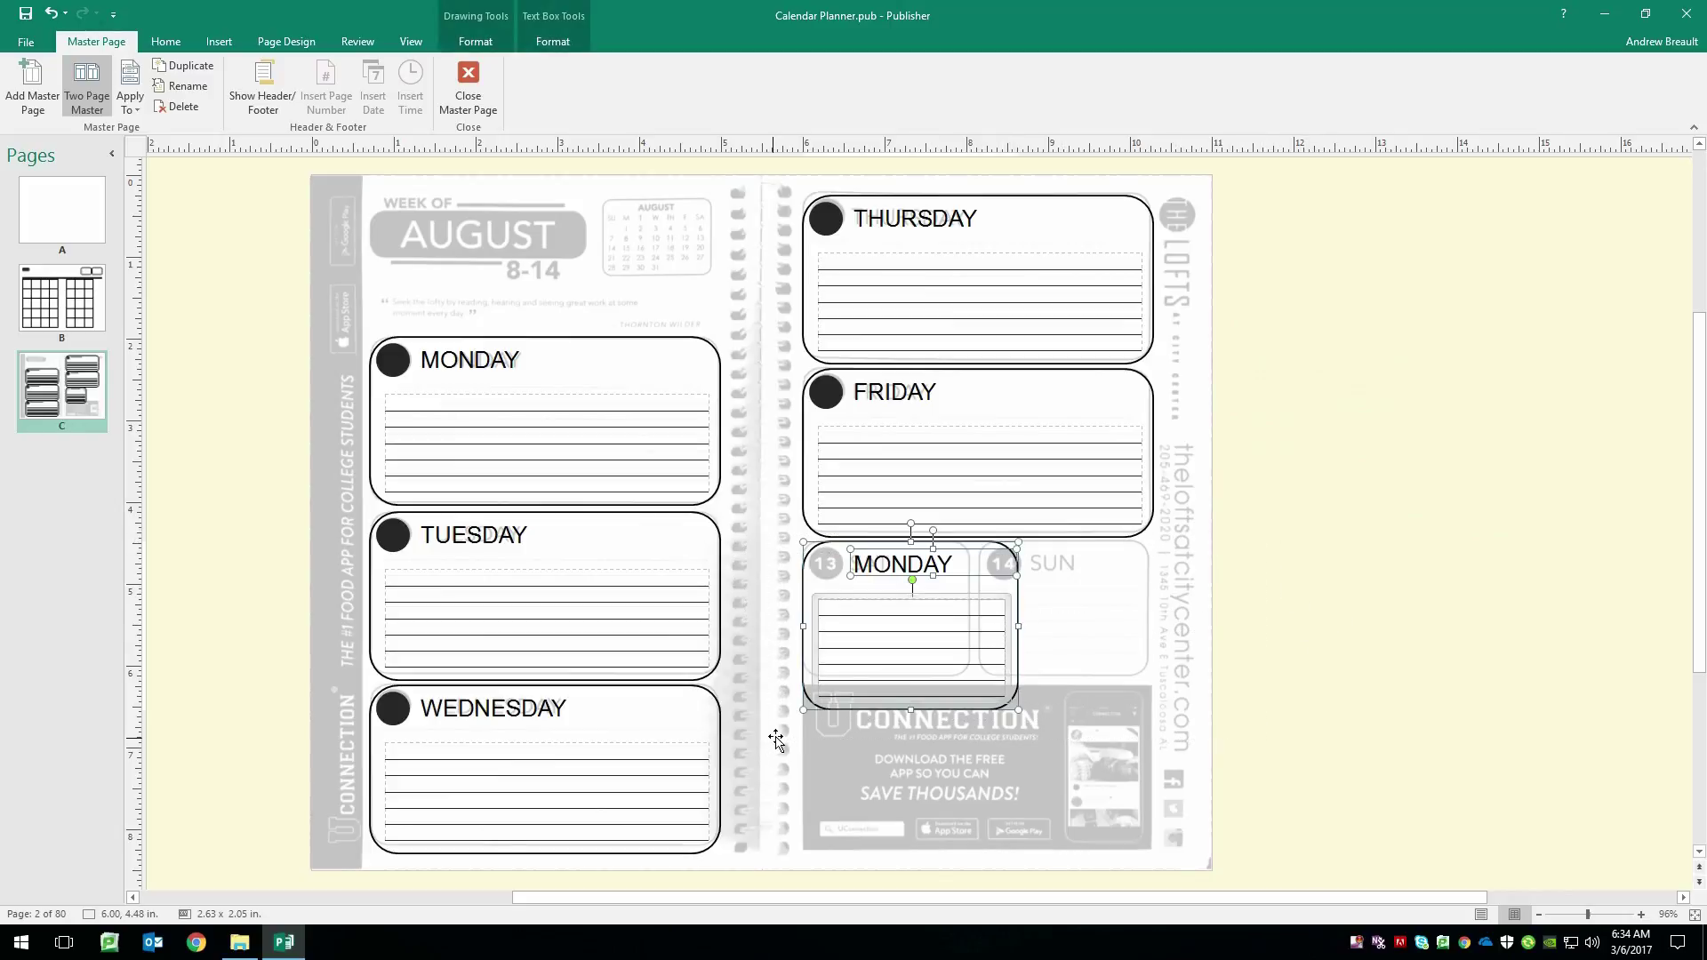
left_click_drag(1018, 626, 971, 636)
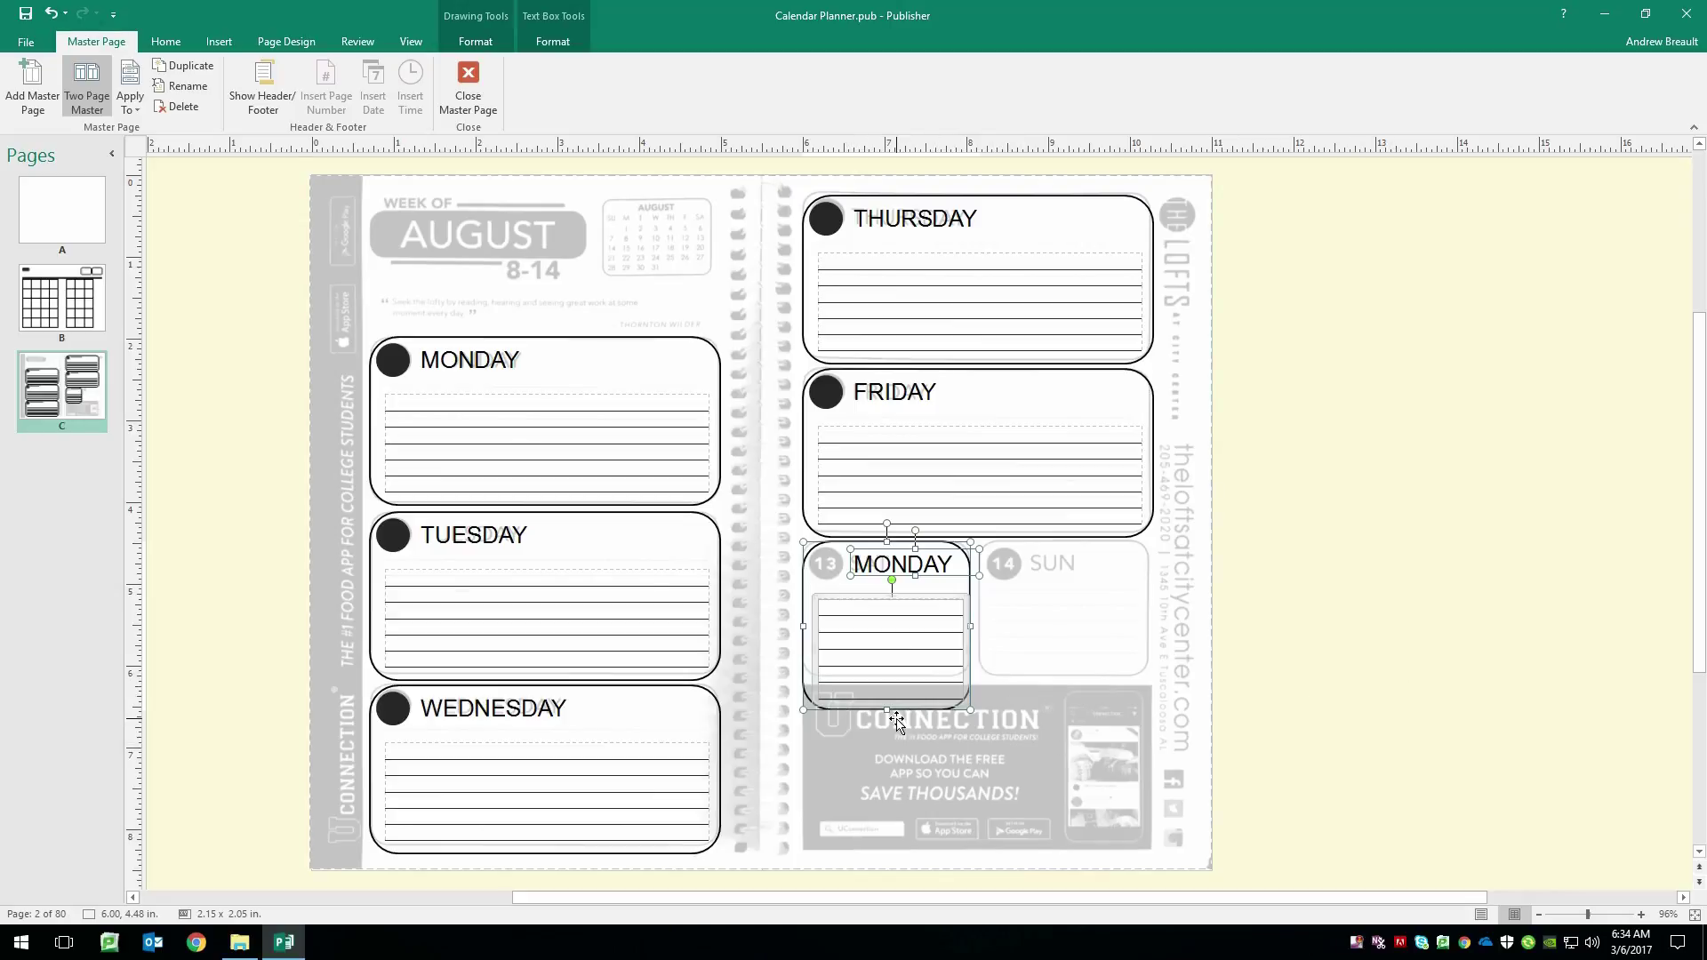
left_click_drag(887, 708, 879, 675)
left_click(1359, 696)
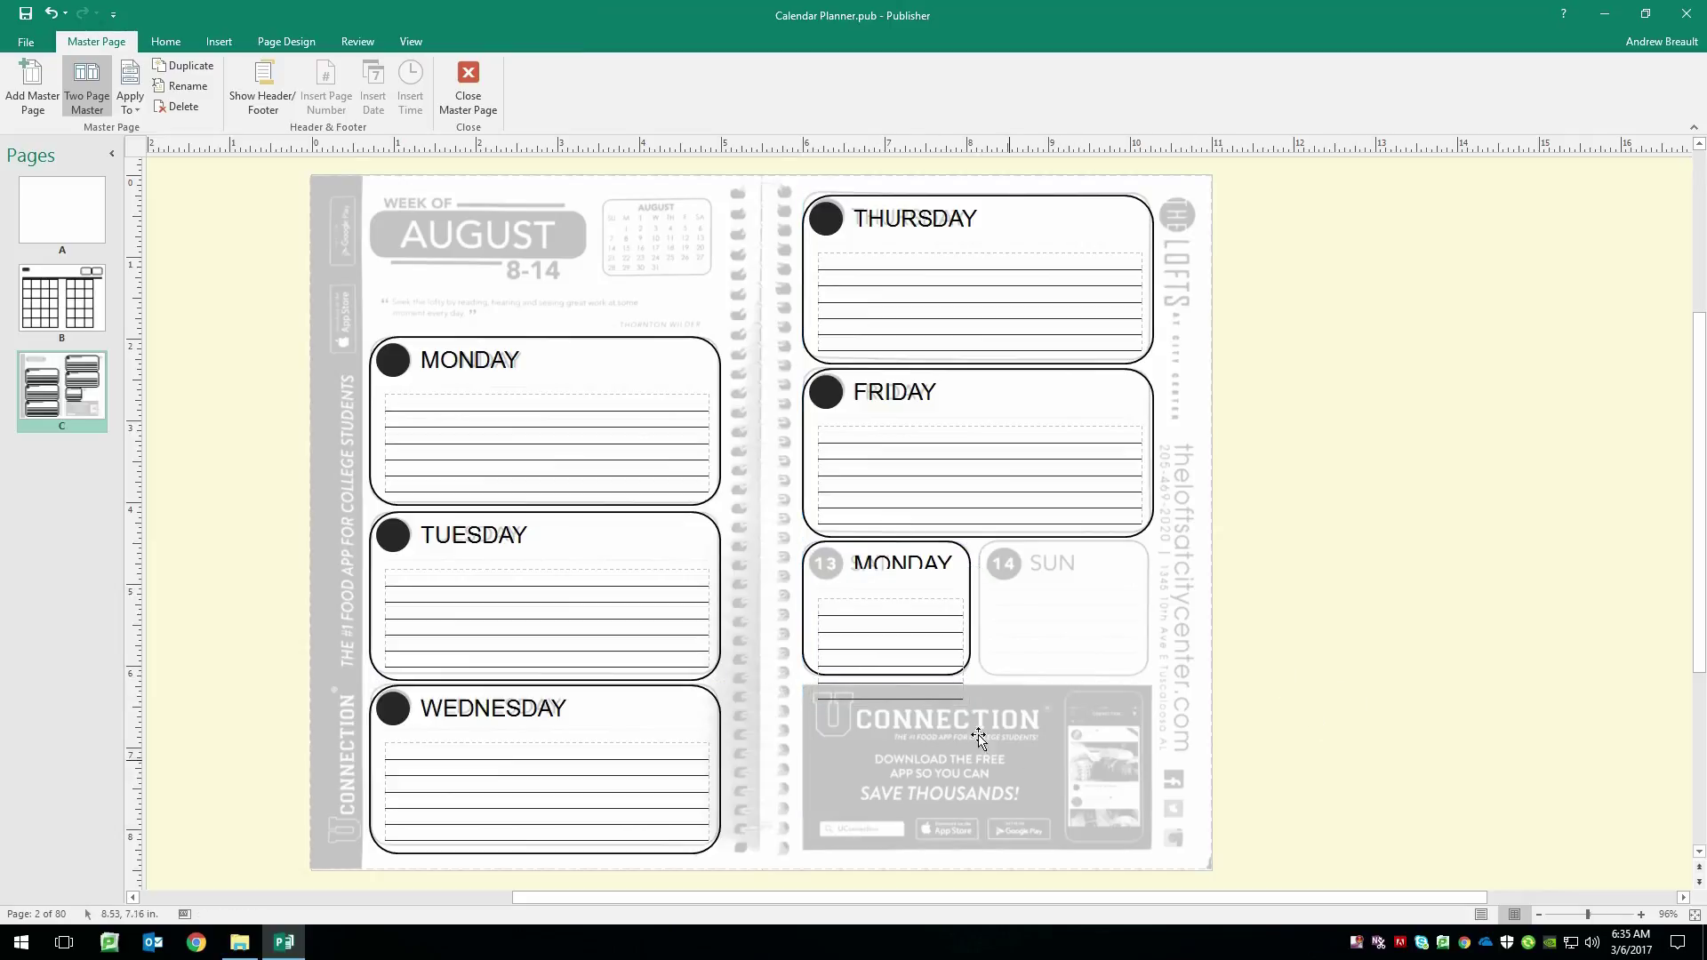
- Move and nudge the 1.77 by 1.23 inch ruled table up inside the box outline
left_click(902, 699)
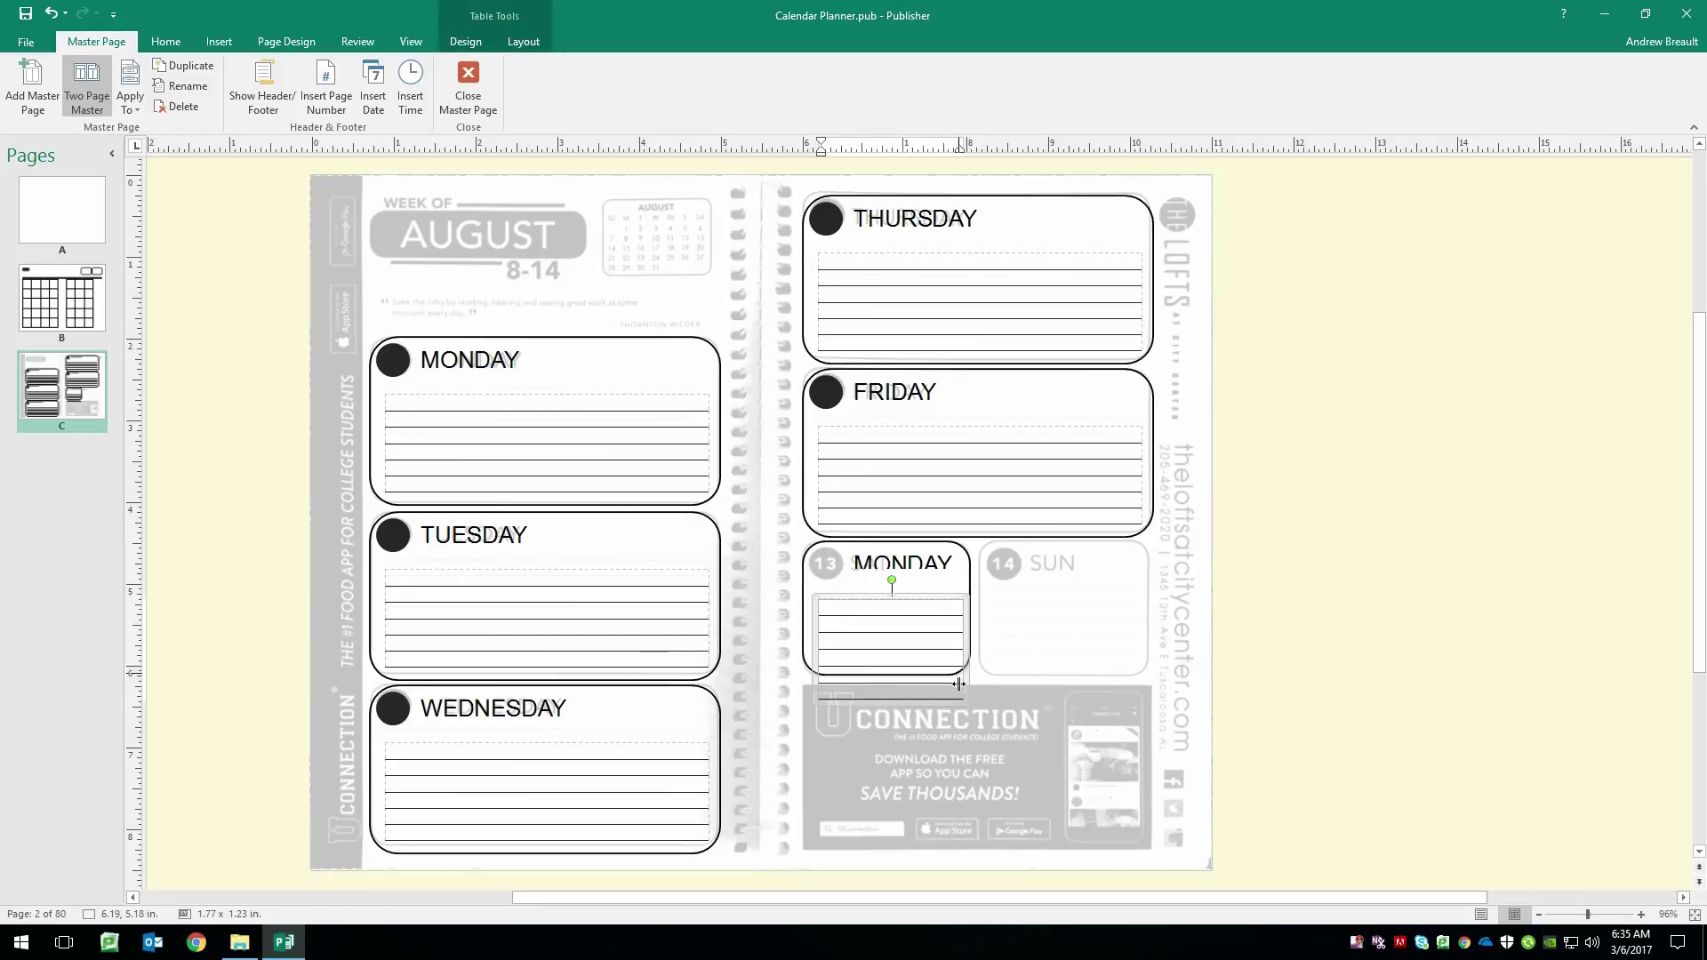
left_click(909, 589)
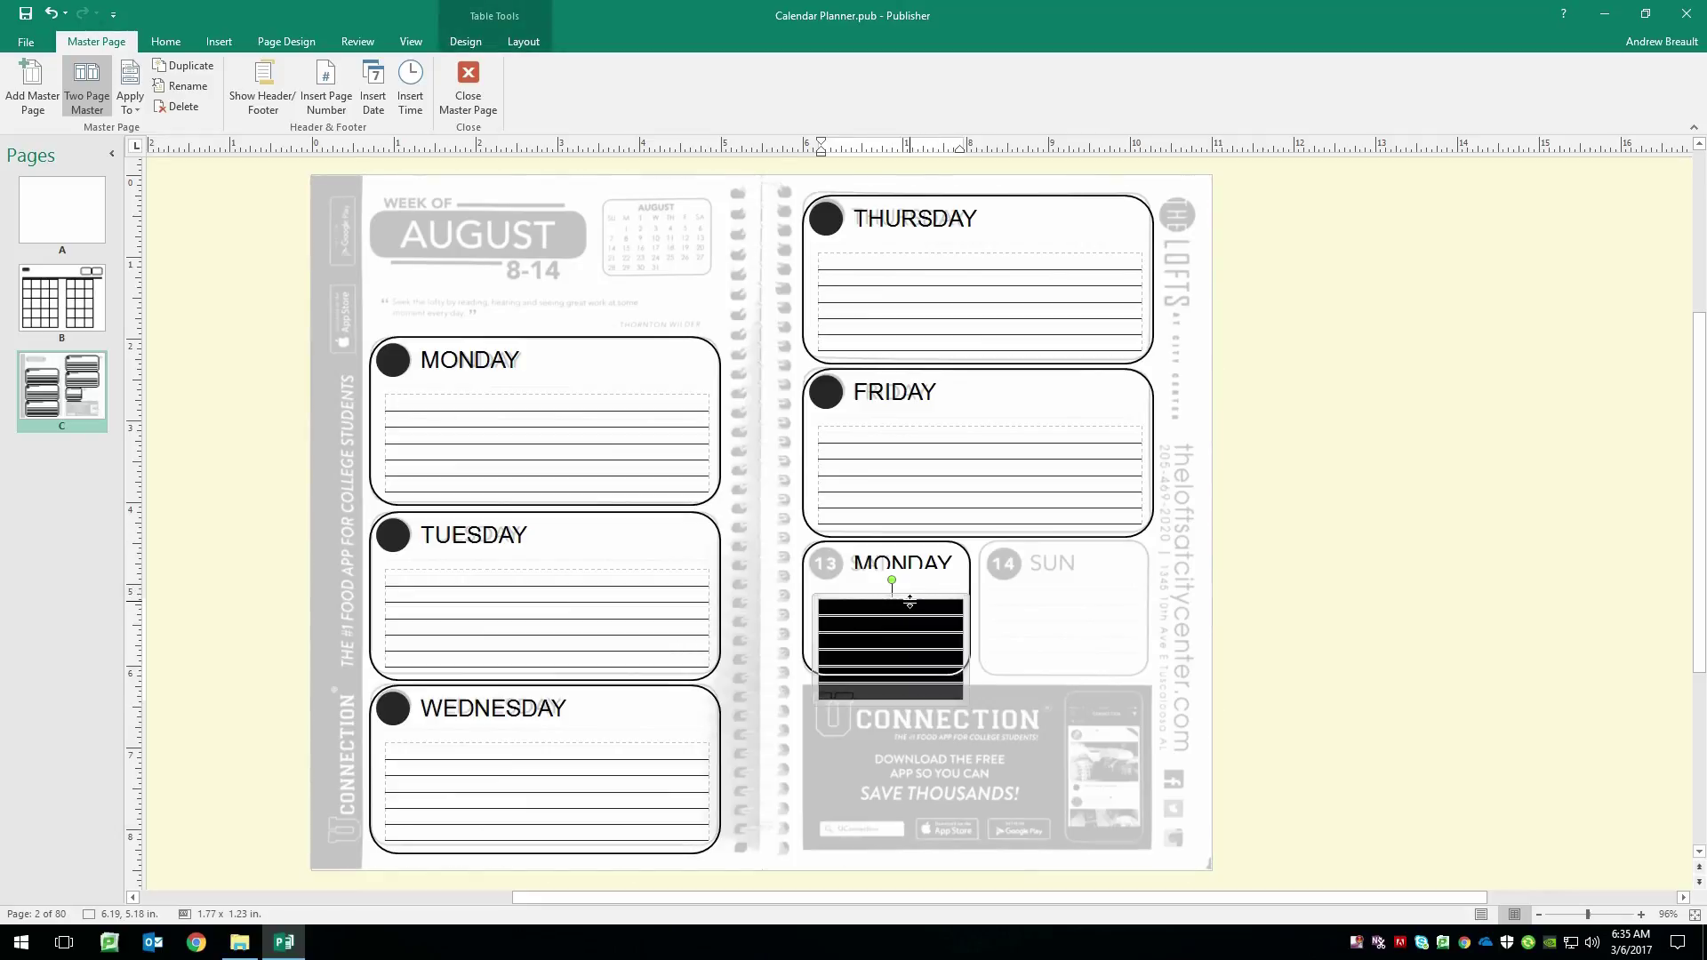
left_click(900, 586)
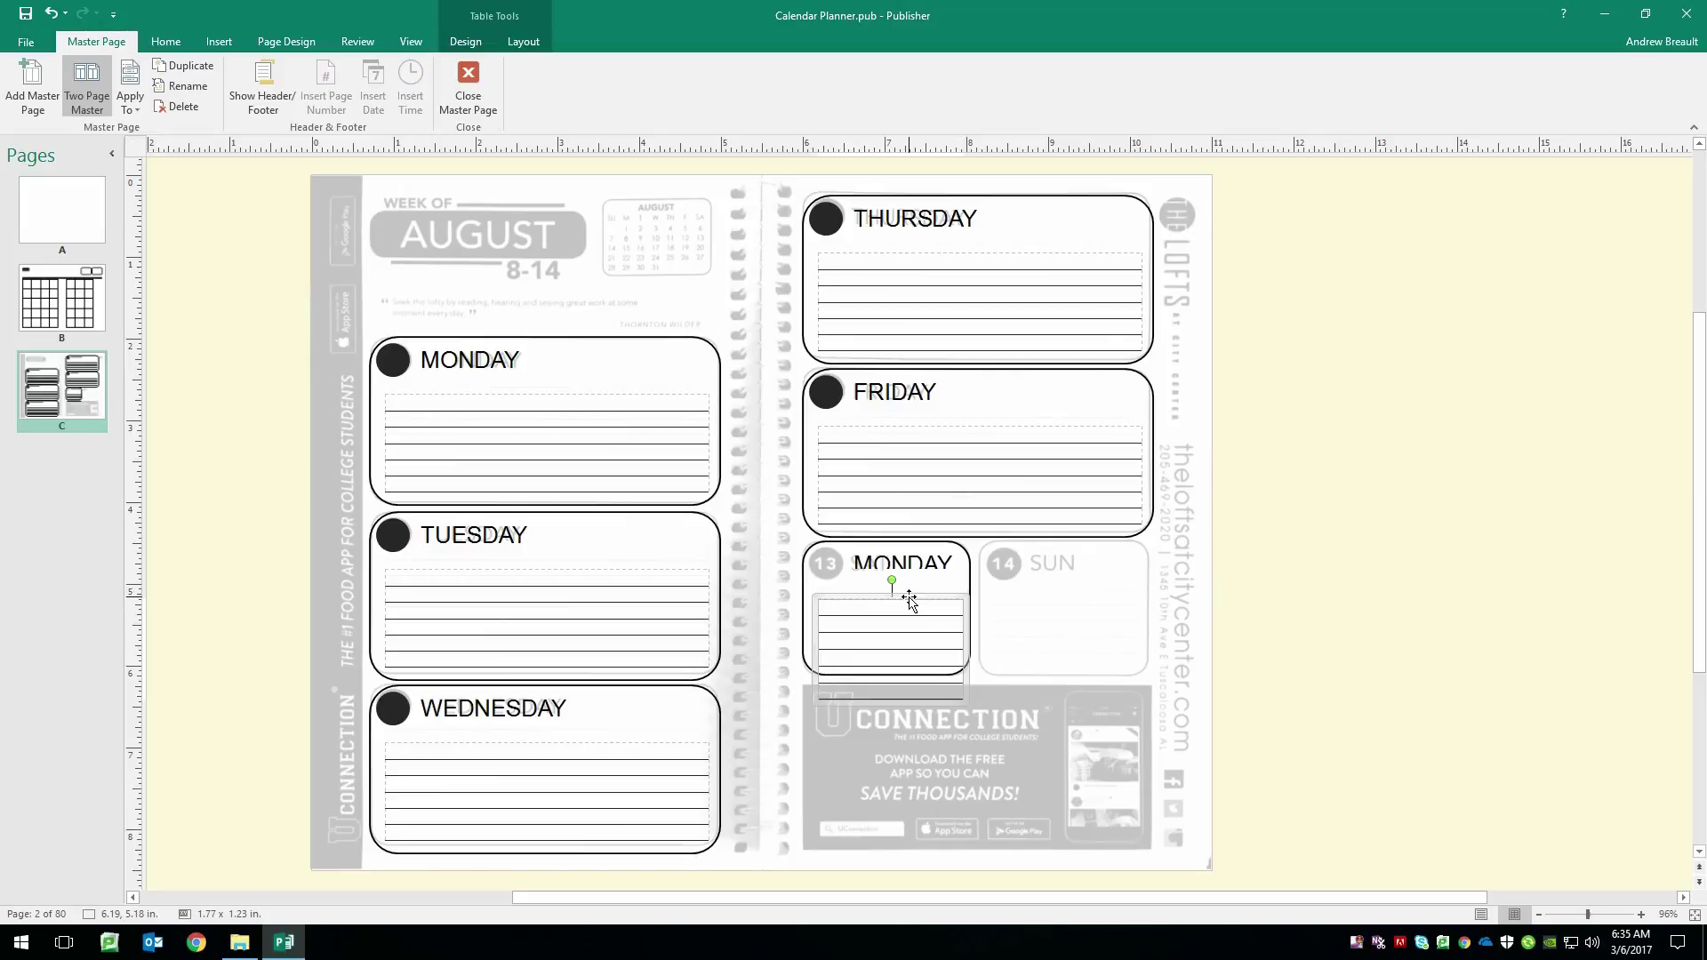
left_click_drag(909, 601, 890, 560)
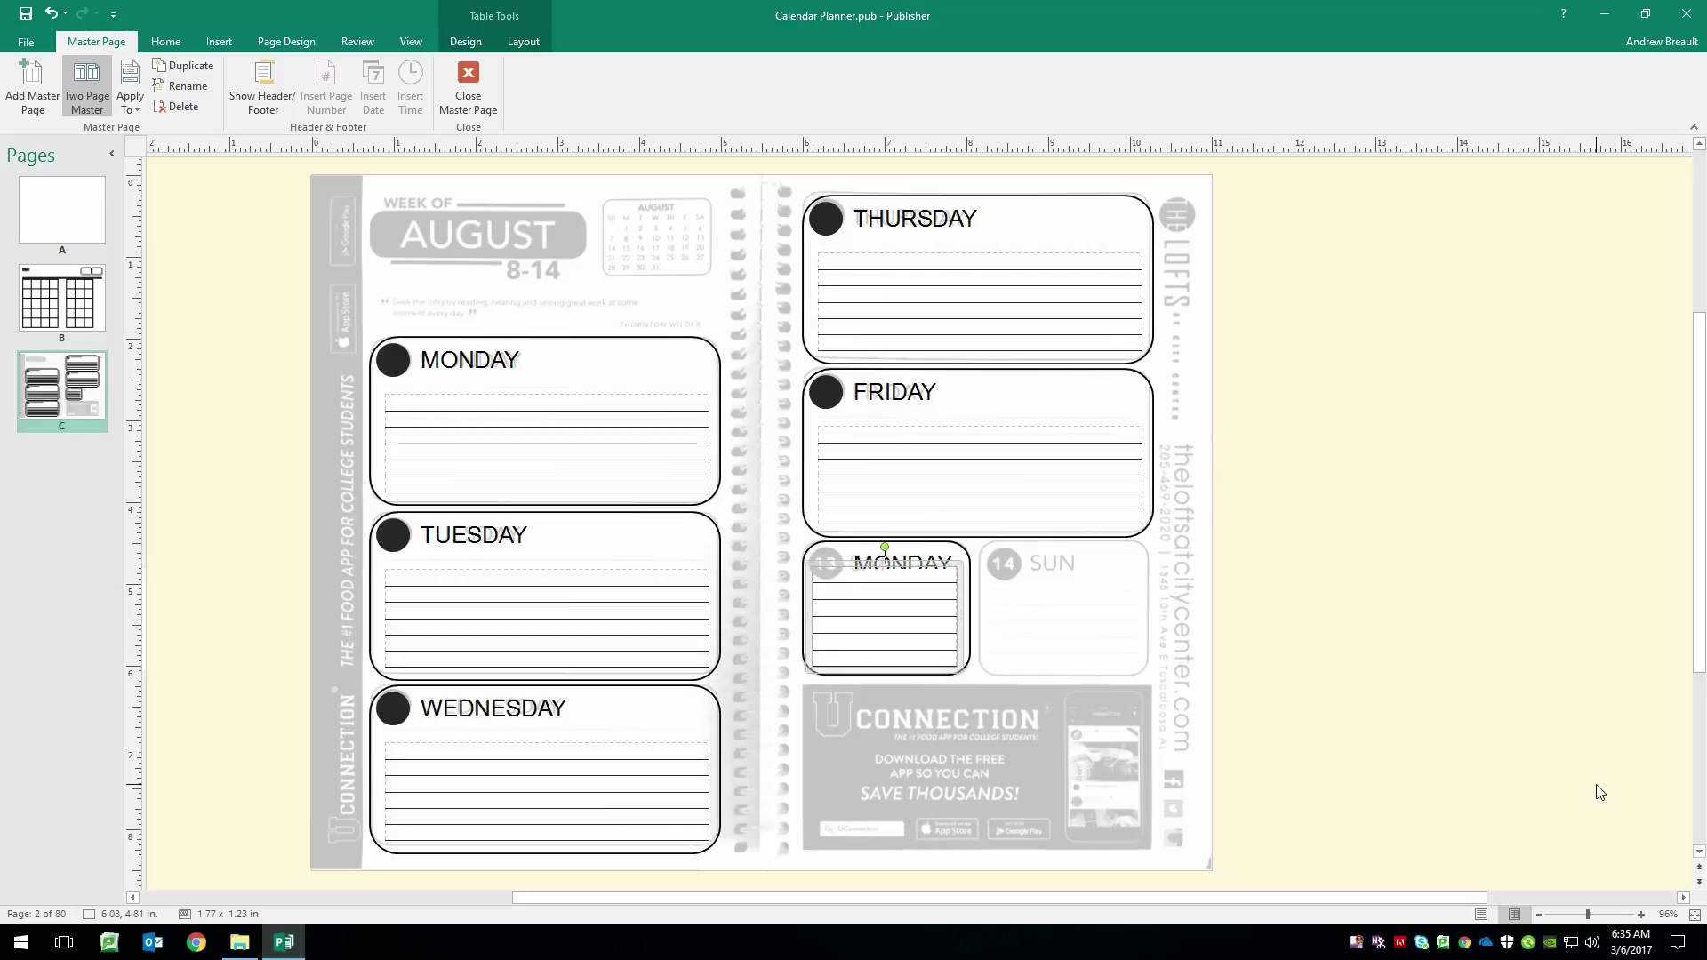
key("alt+Right")
key("alt+Up")
key("alt+Right")
key("alt+Up")
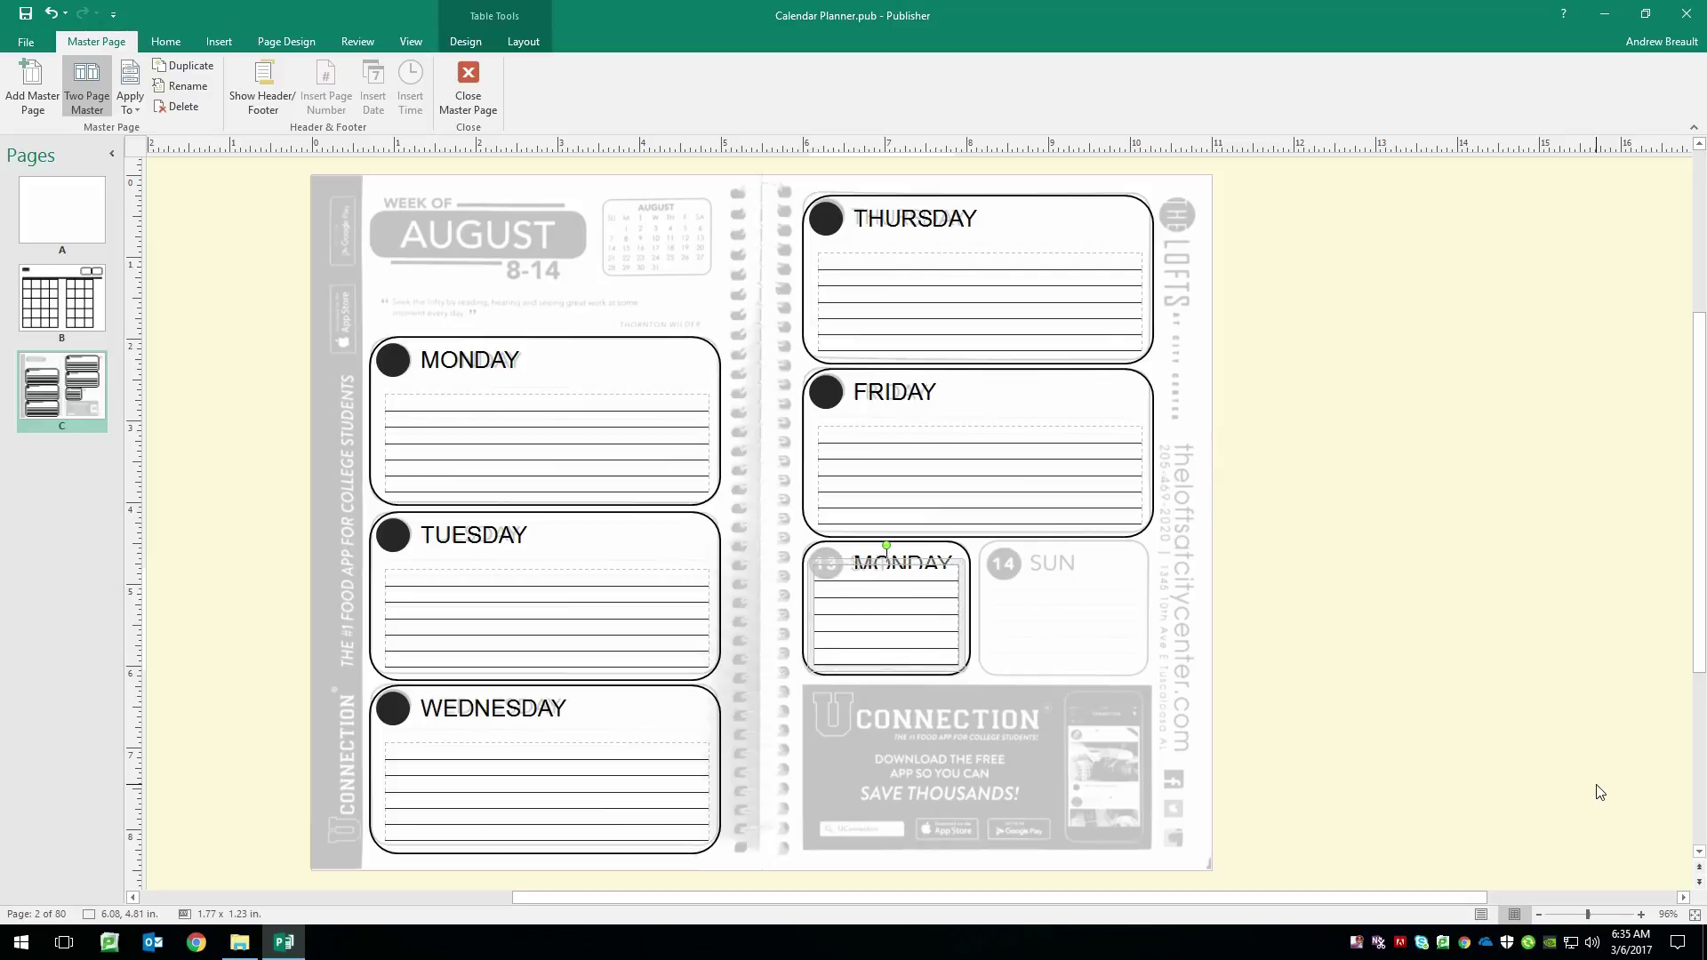
key("alt+Up")
left_click(1446, 705)
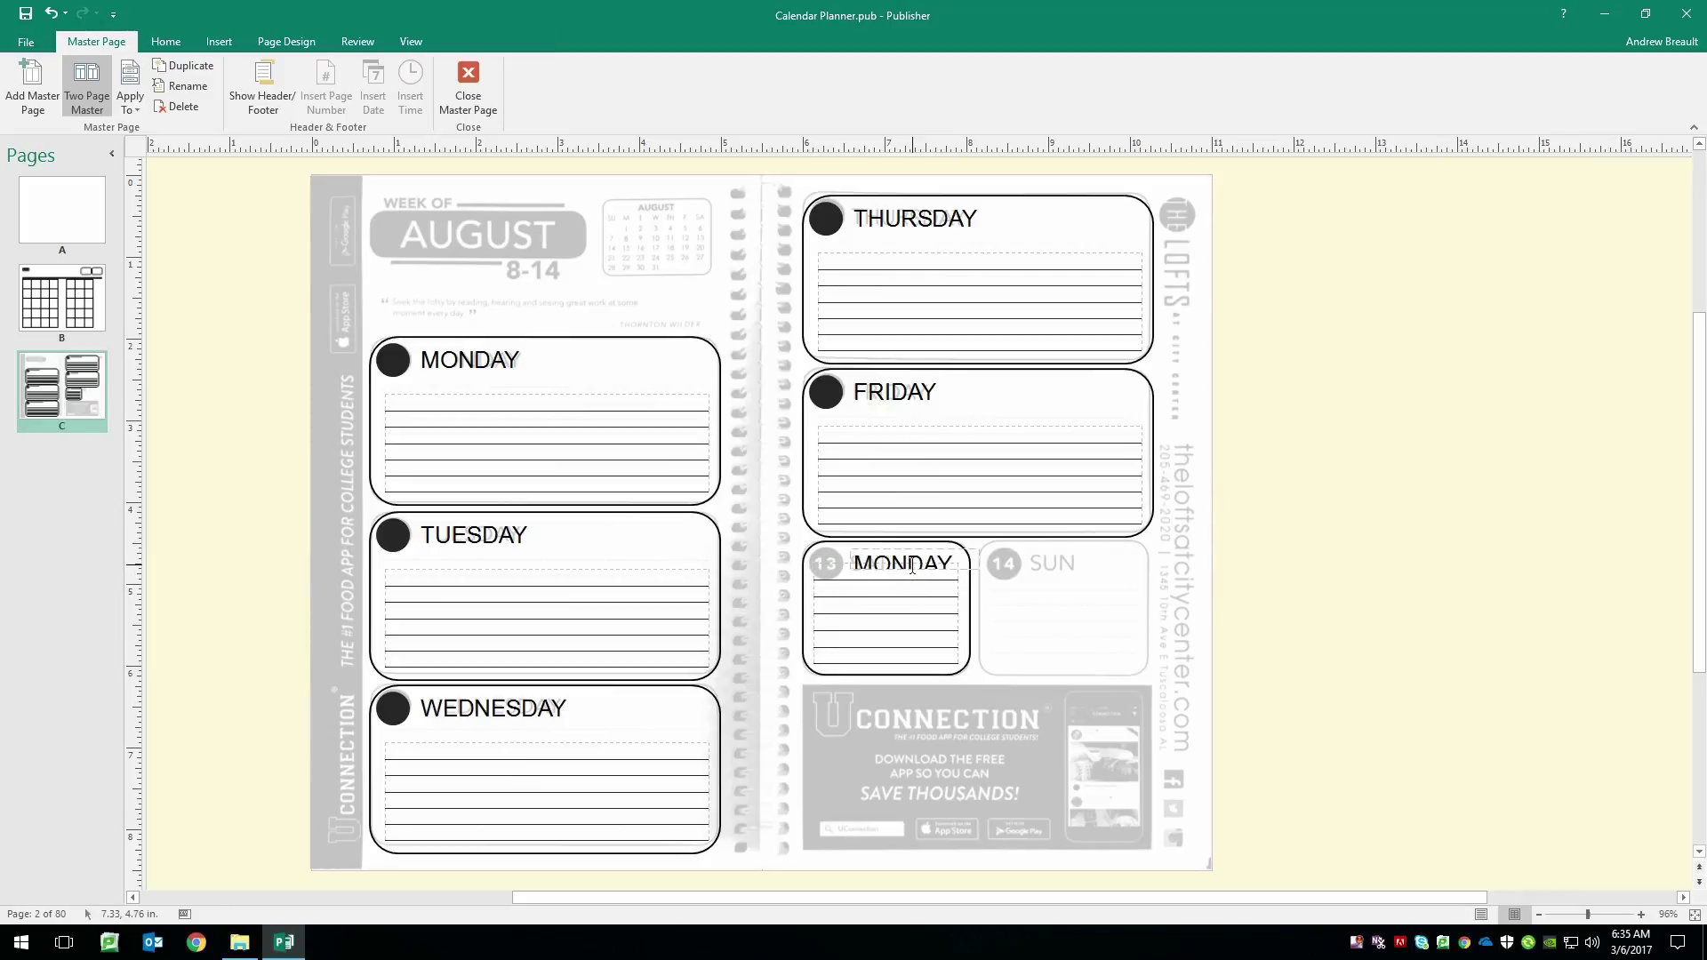
- Set the small ruled table's text wrapping to None
left_click(958, 608)
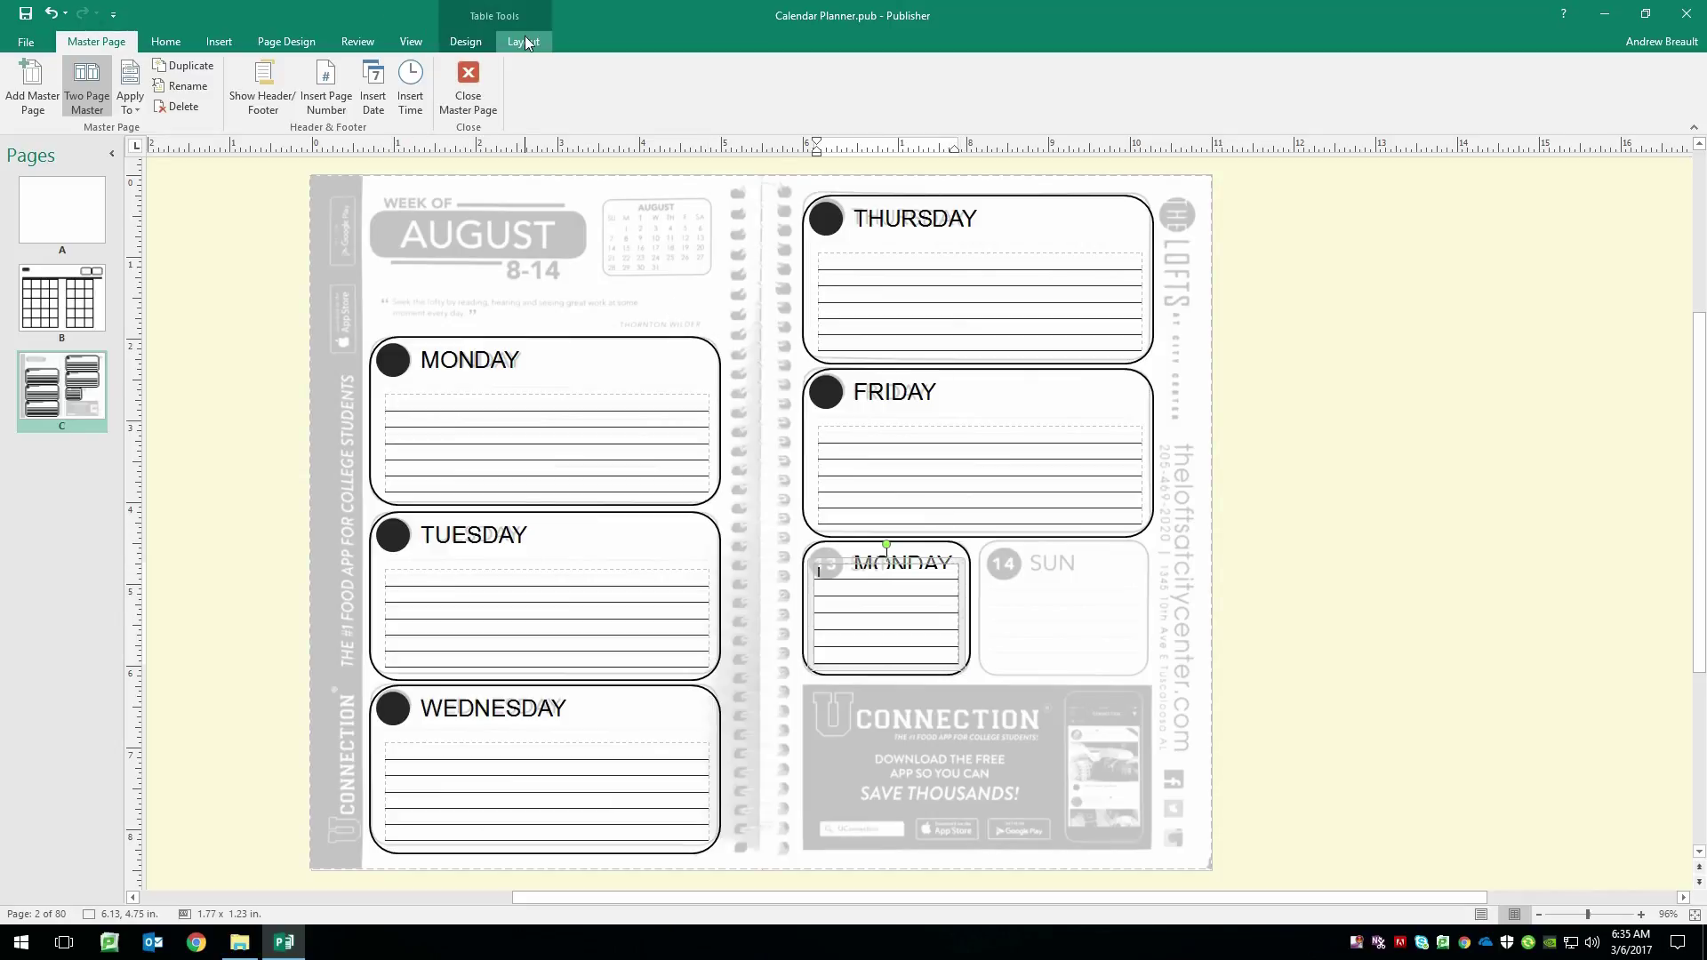
left_click(480, 43)
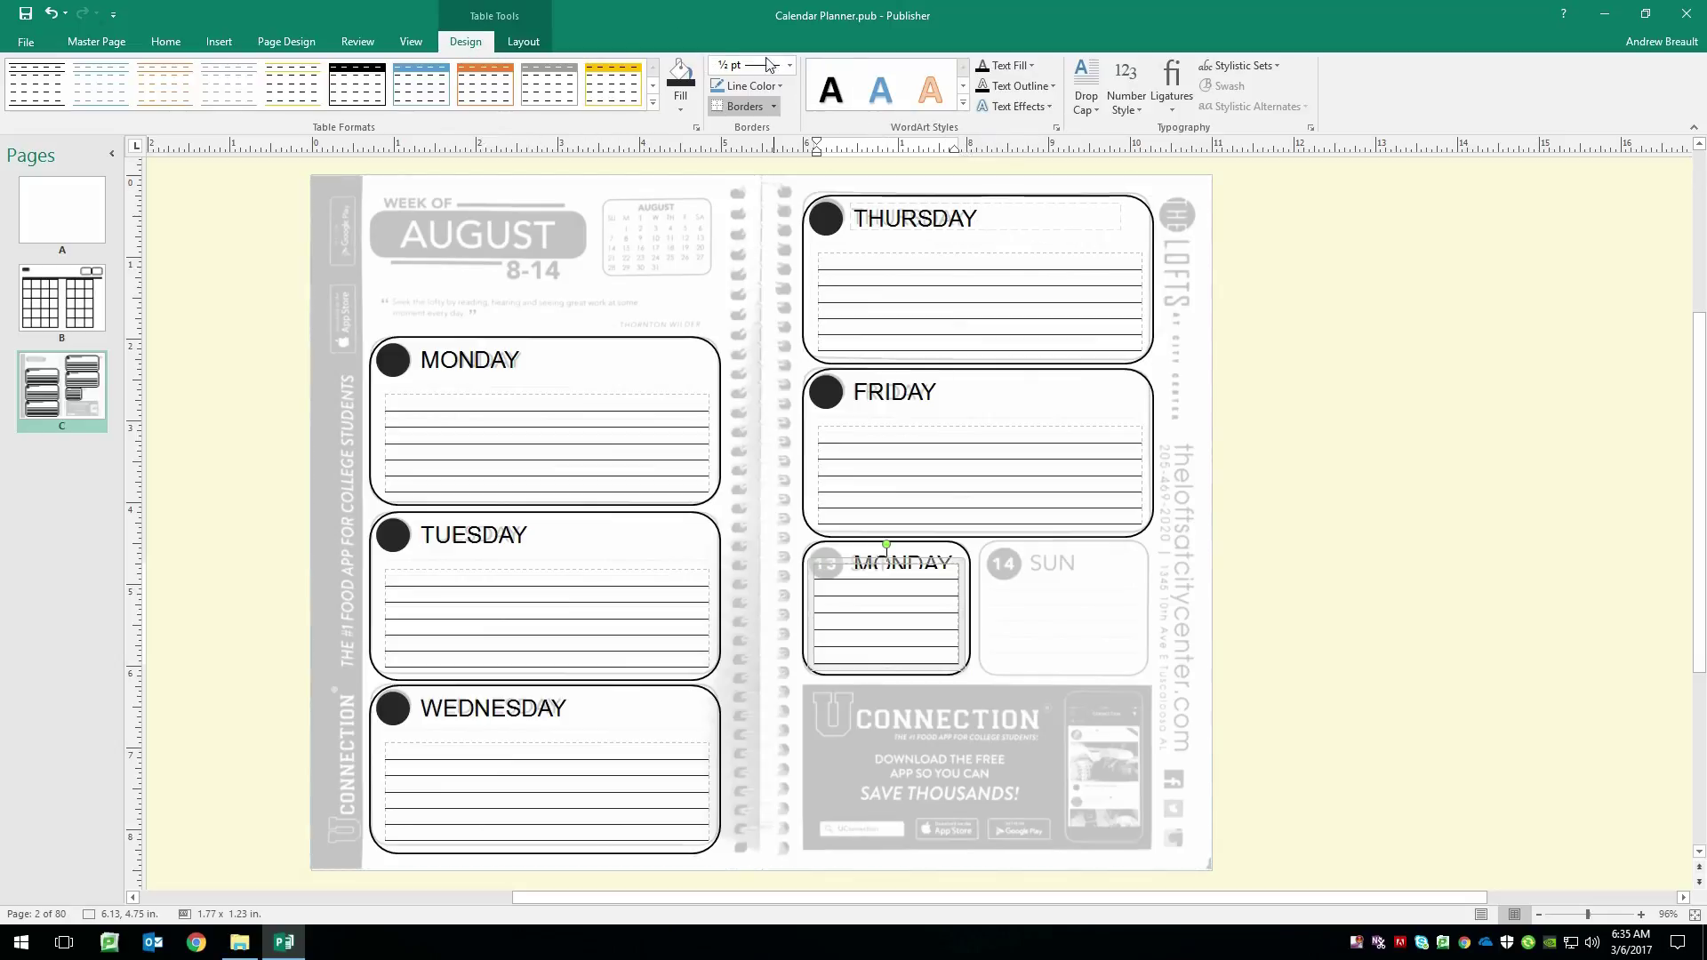
left_click(539, 43)
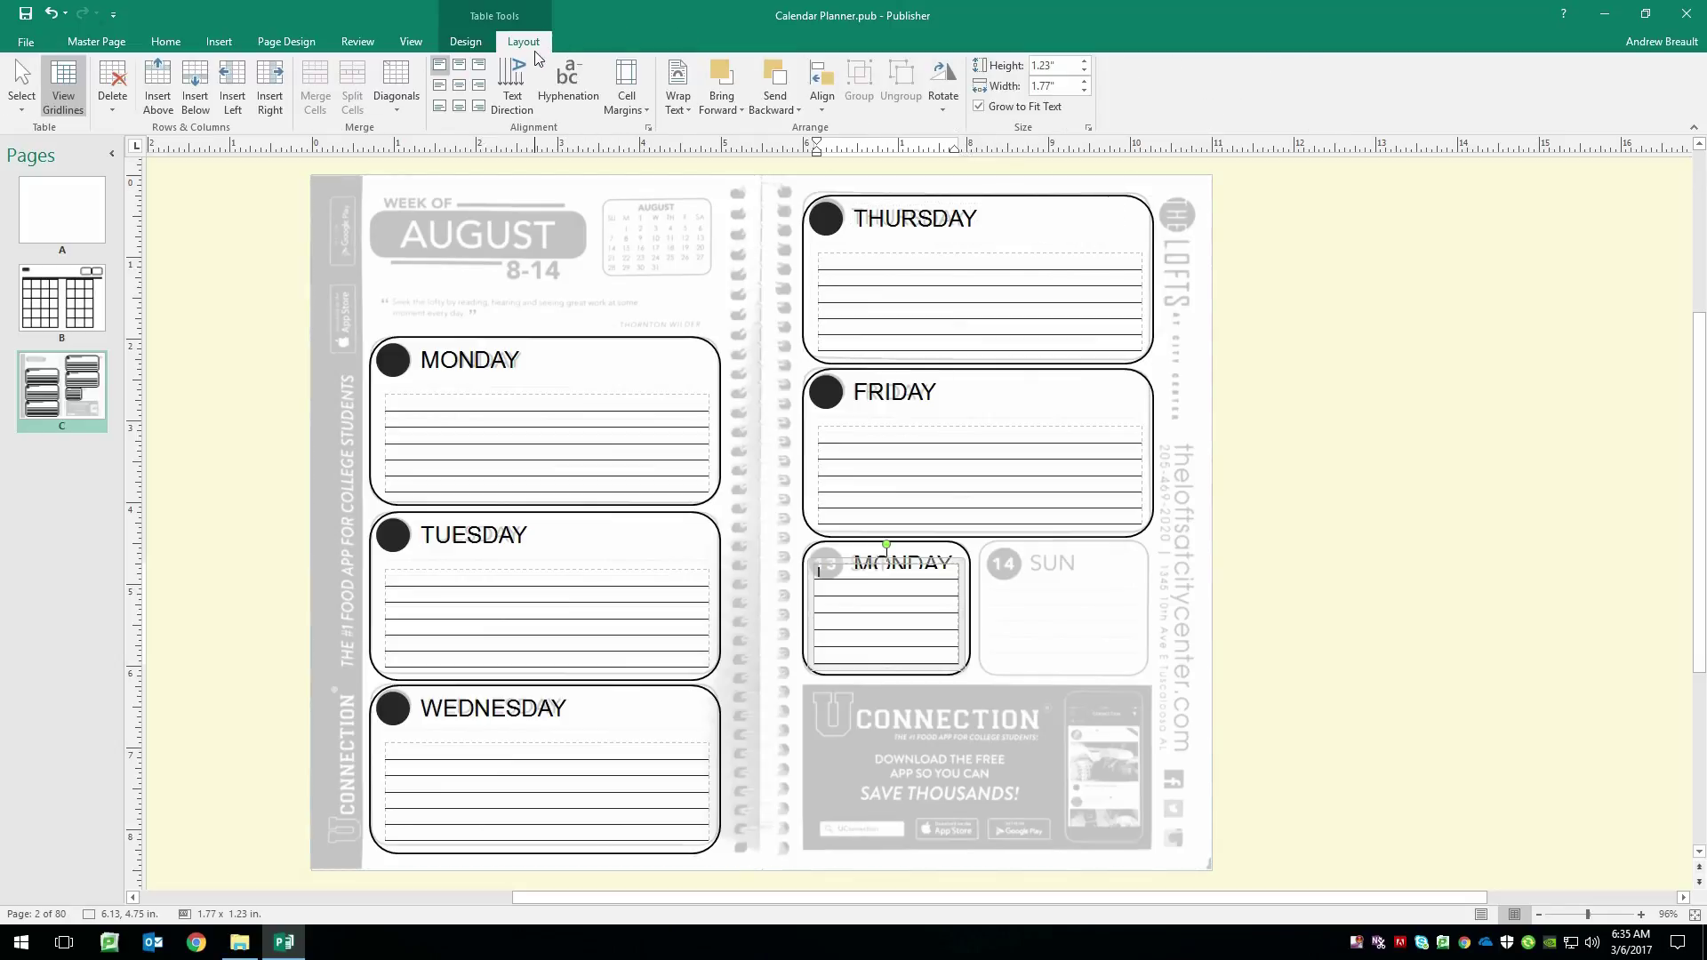
left_click(675, 105)
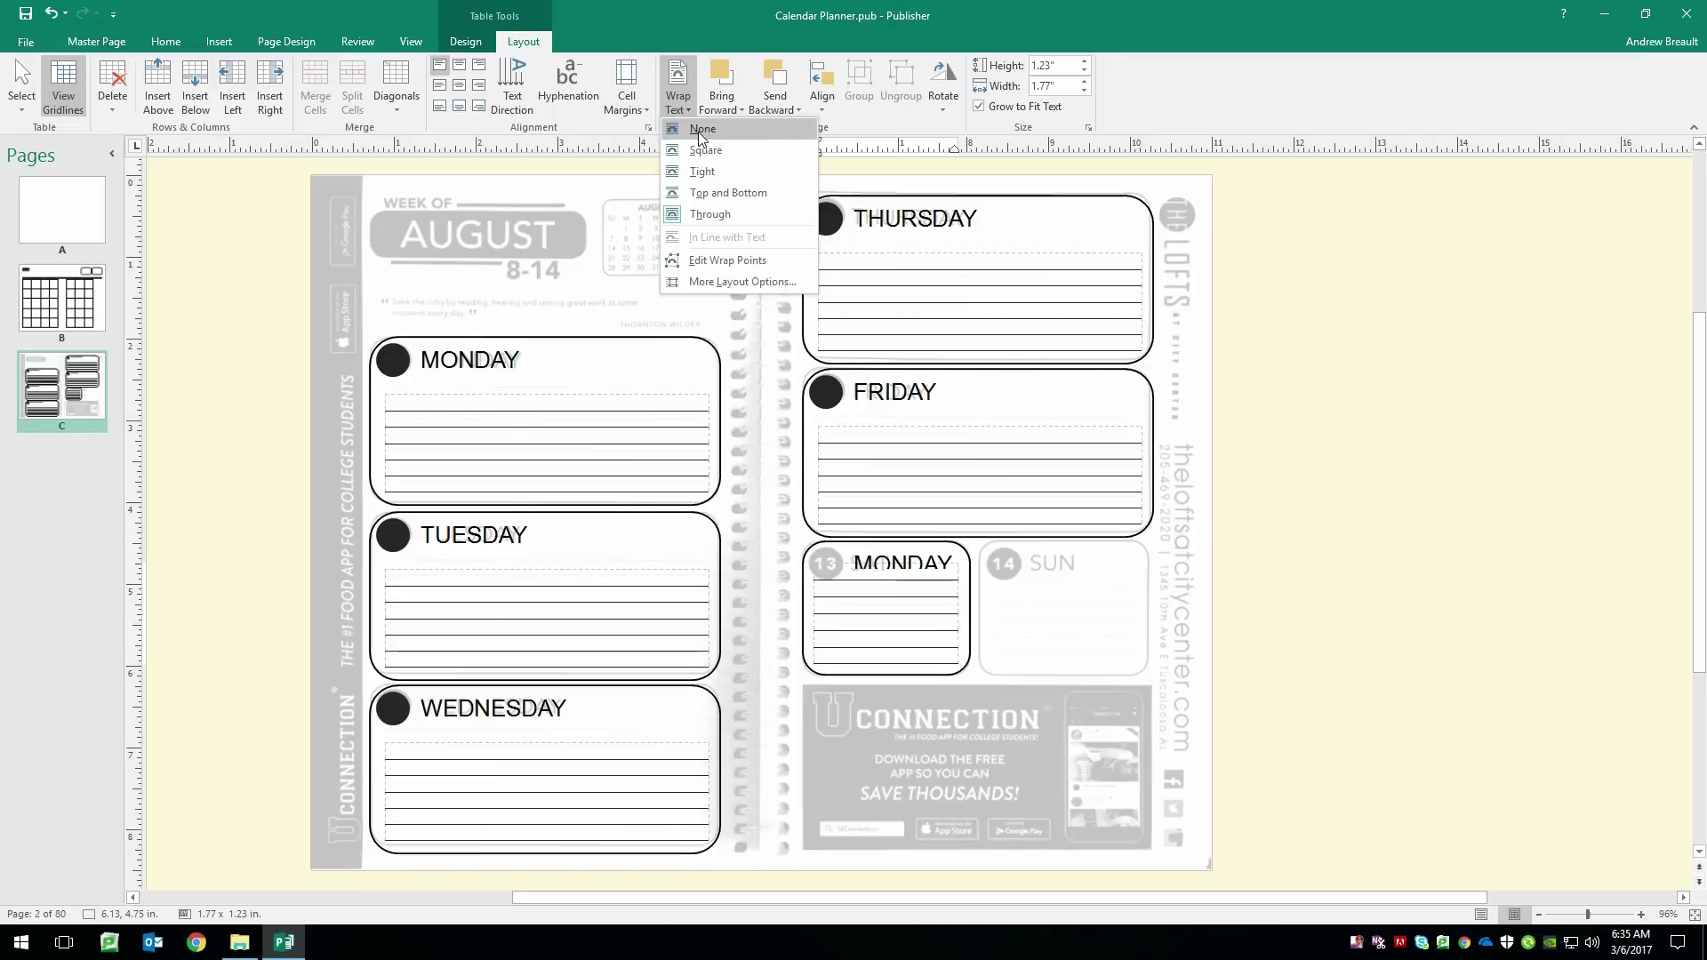
left_click(702, 130)
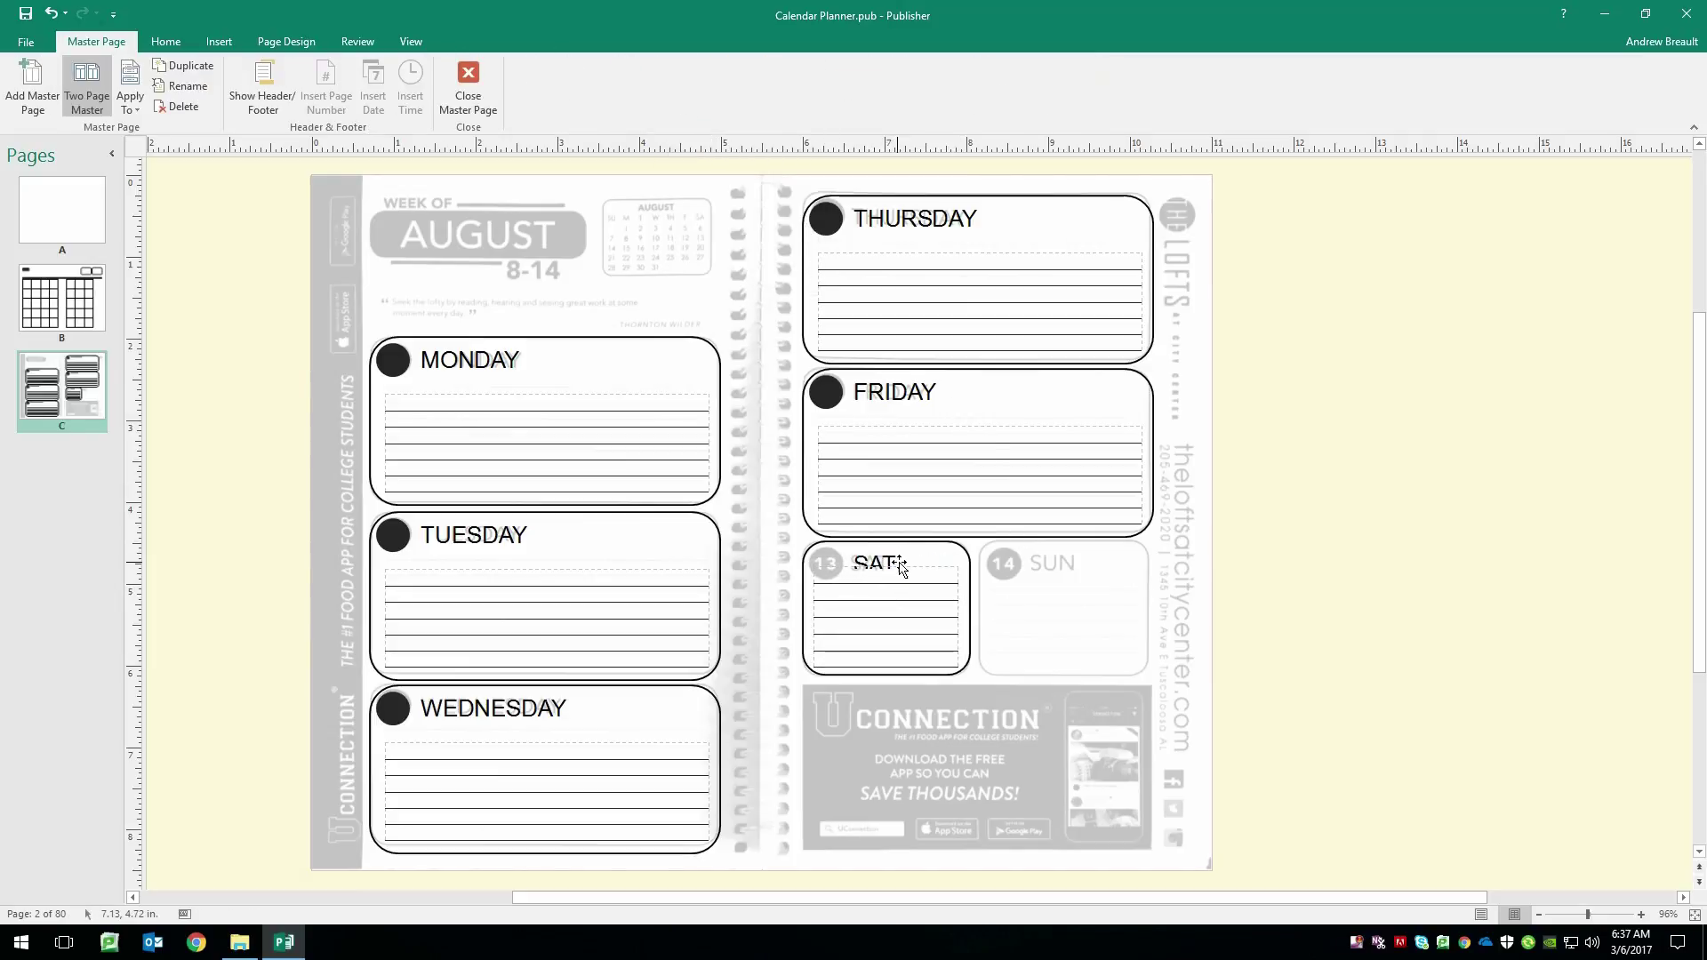
- Make the SAT heading text box taller, to about 1.58 by 0.50 inches
left_click(901, 567)
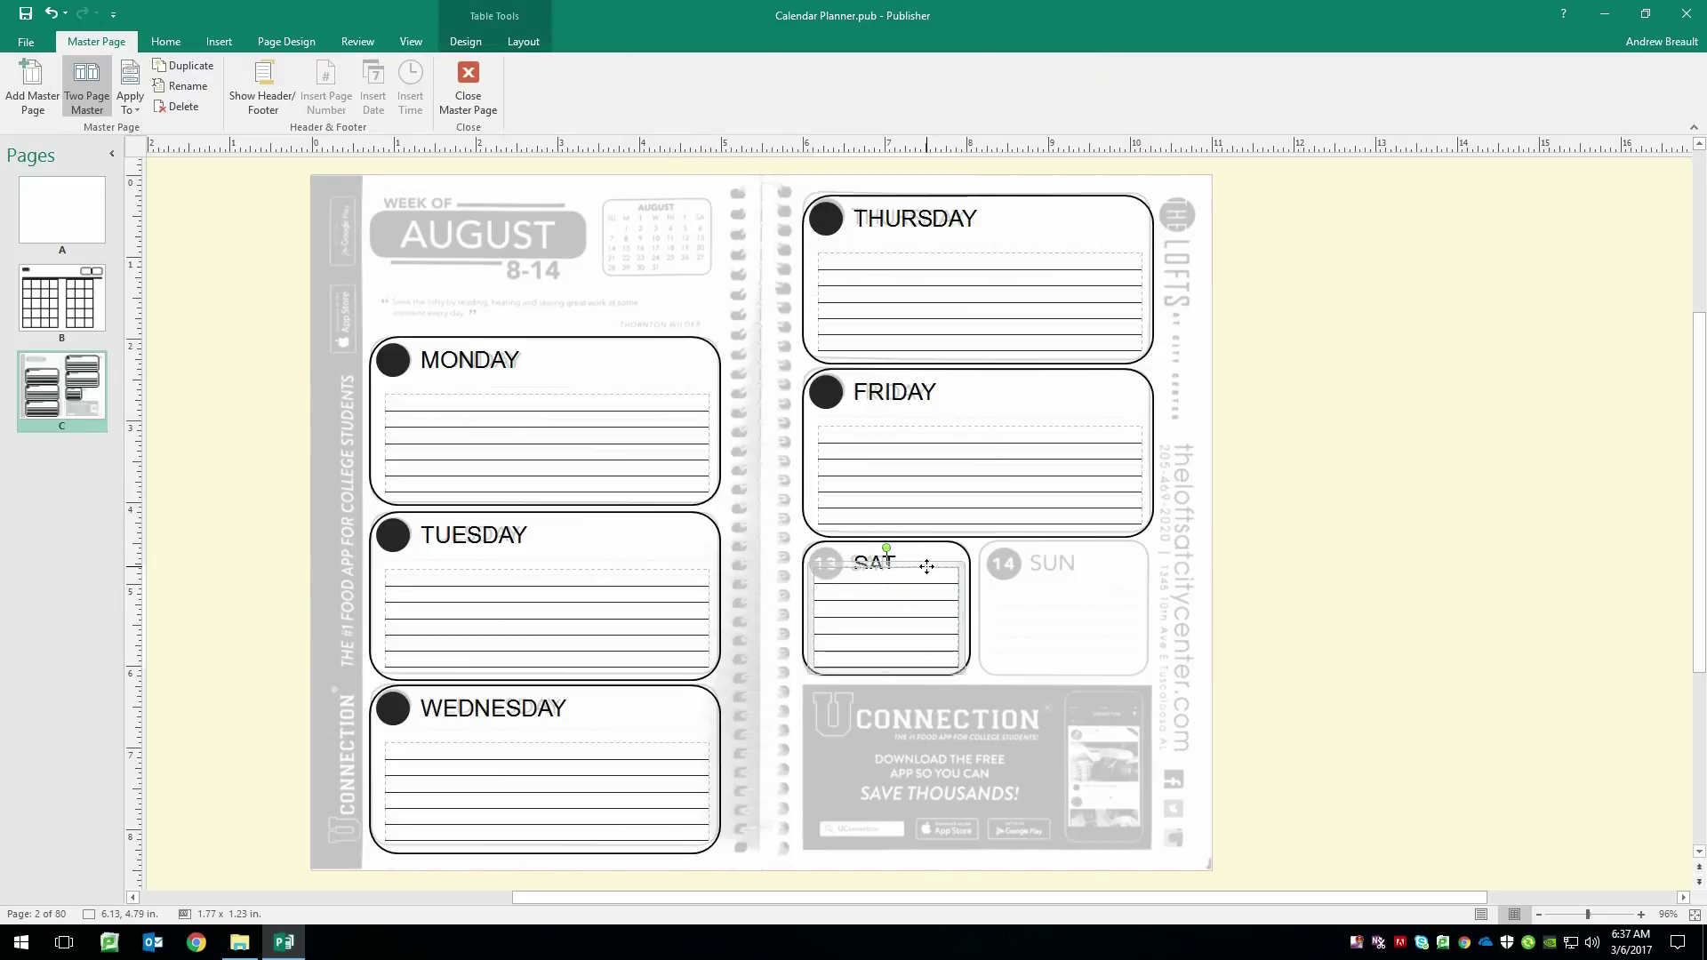
right_click(925, 566)
left_click(993, 523)
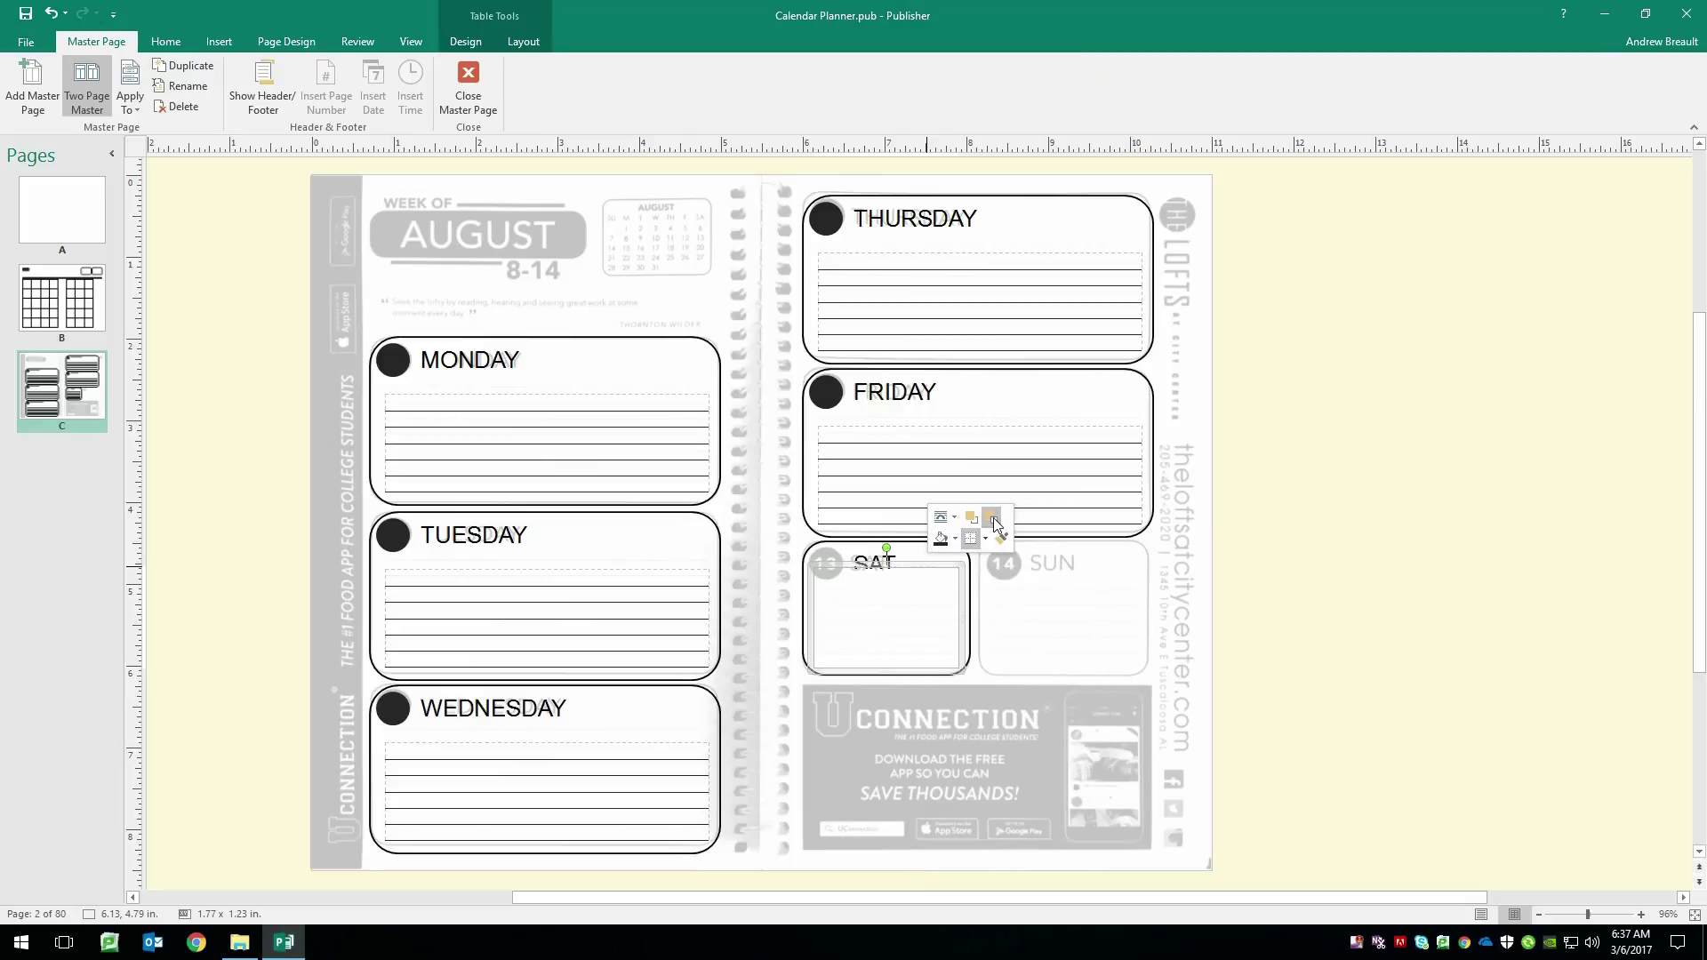
left_click(865, 552)
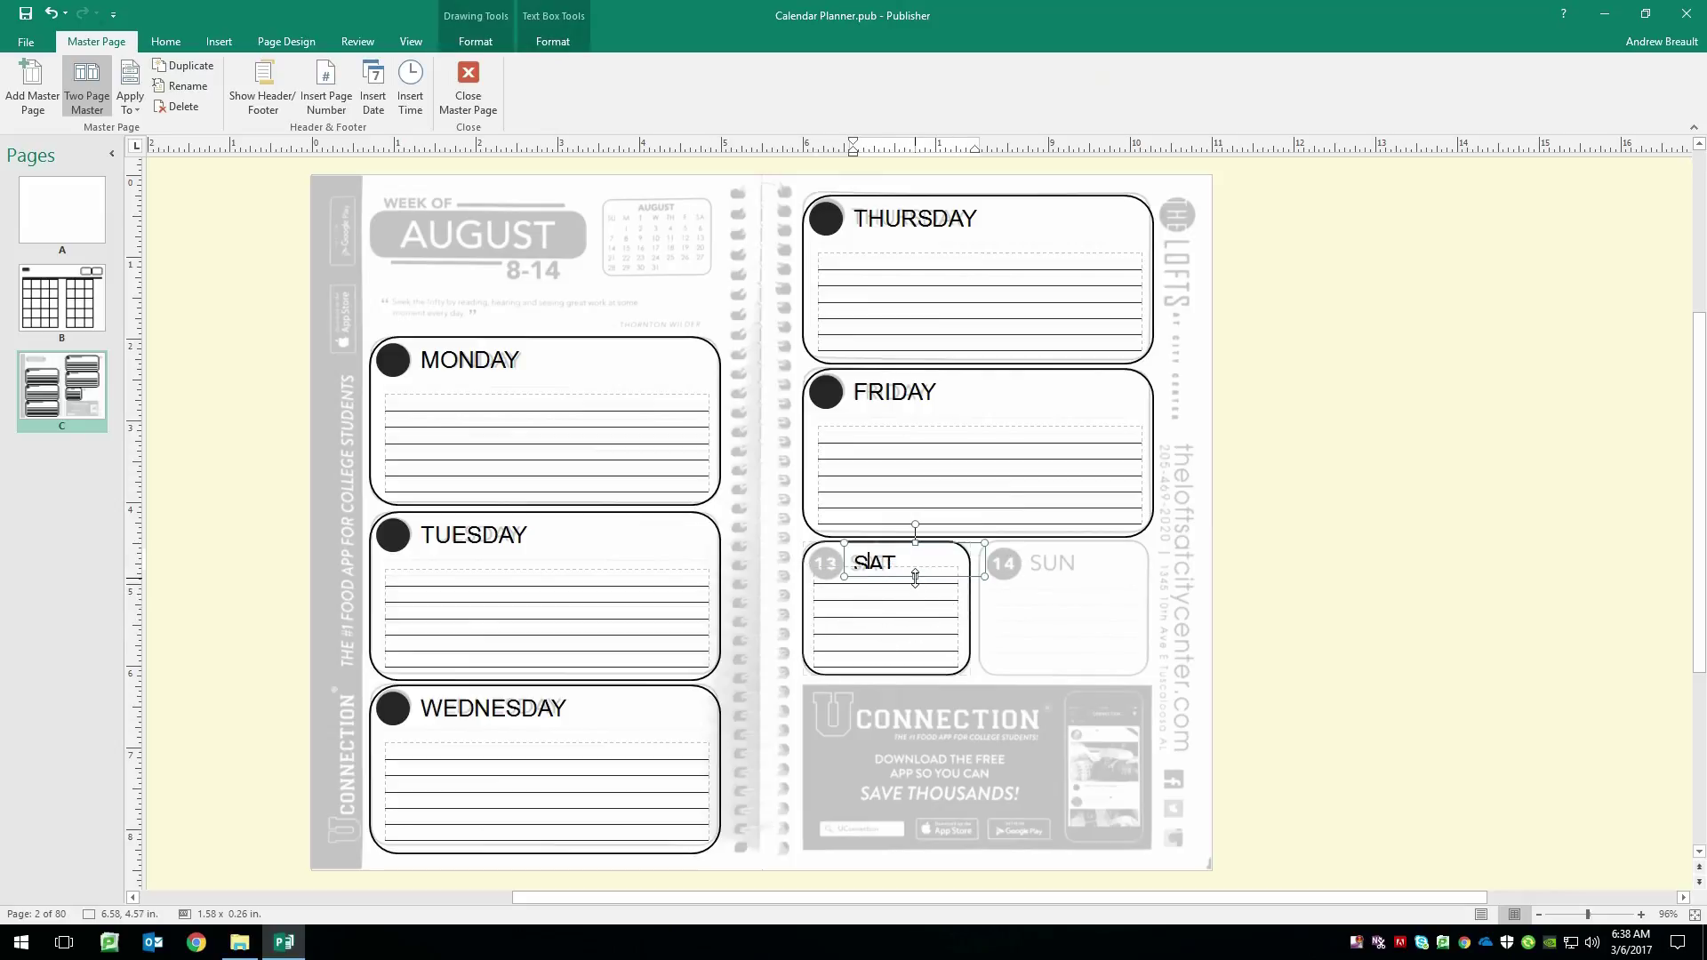
left_click_drag(916, 576, 915, 596)
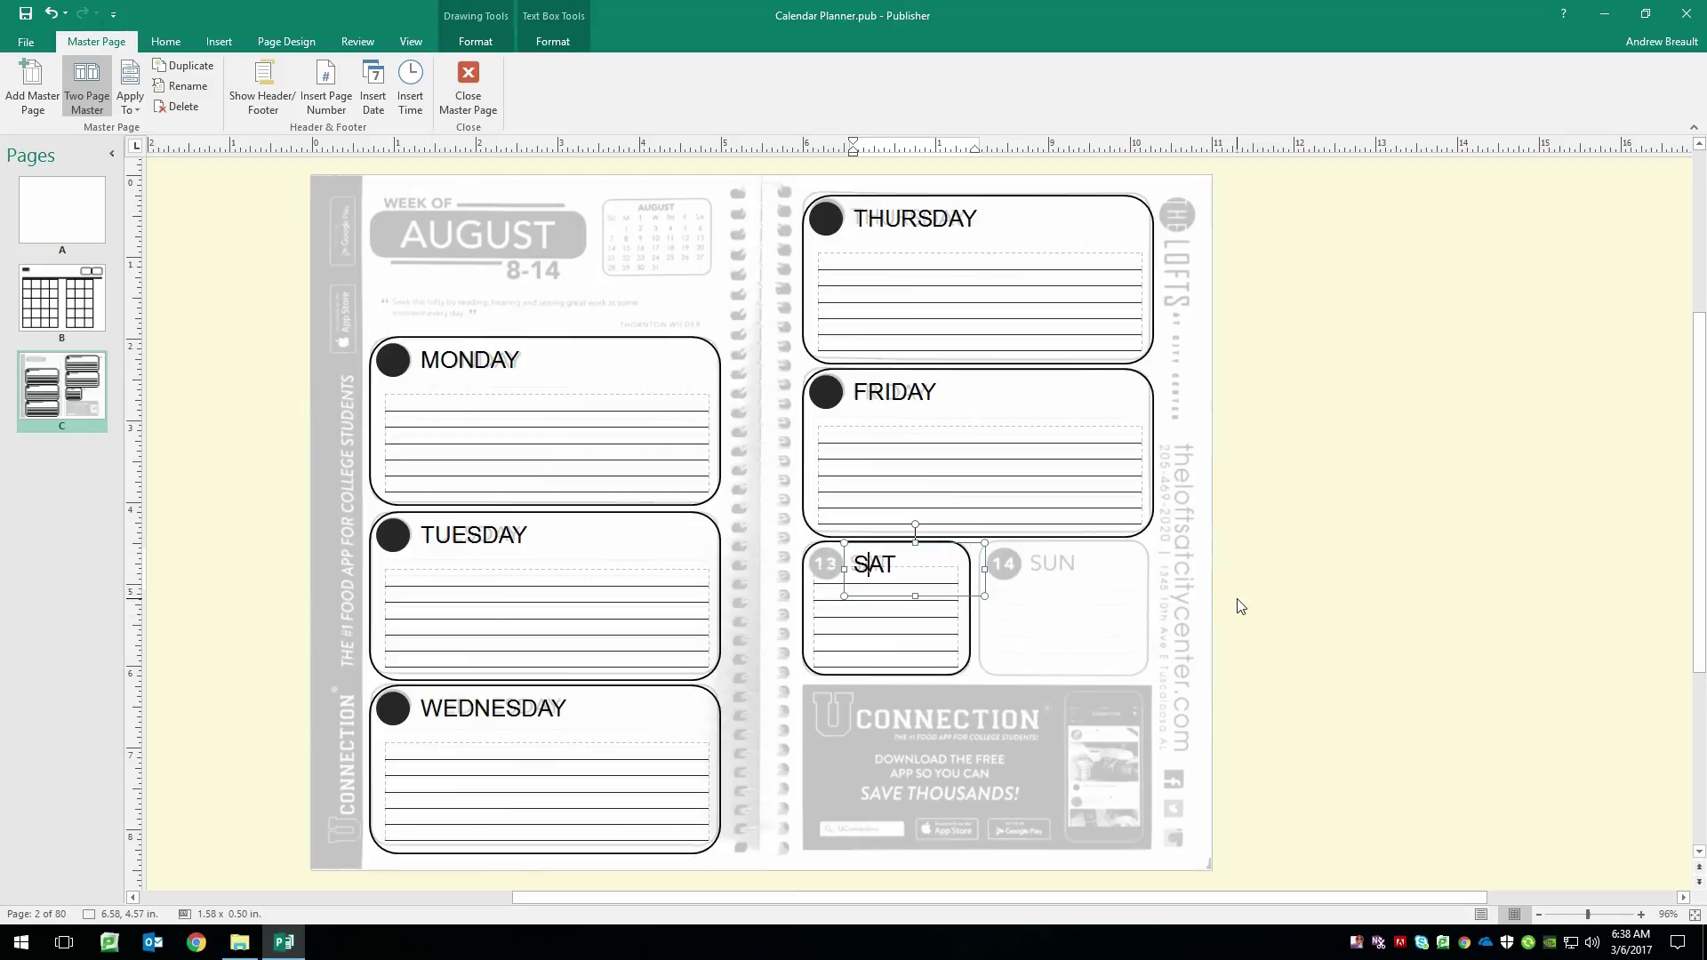
left_click(1317, 571)
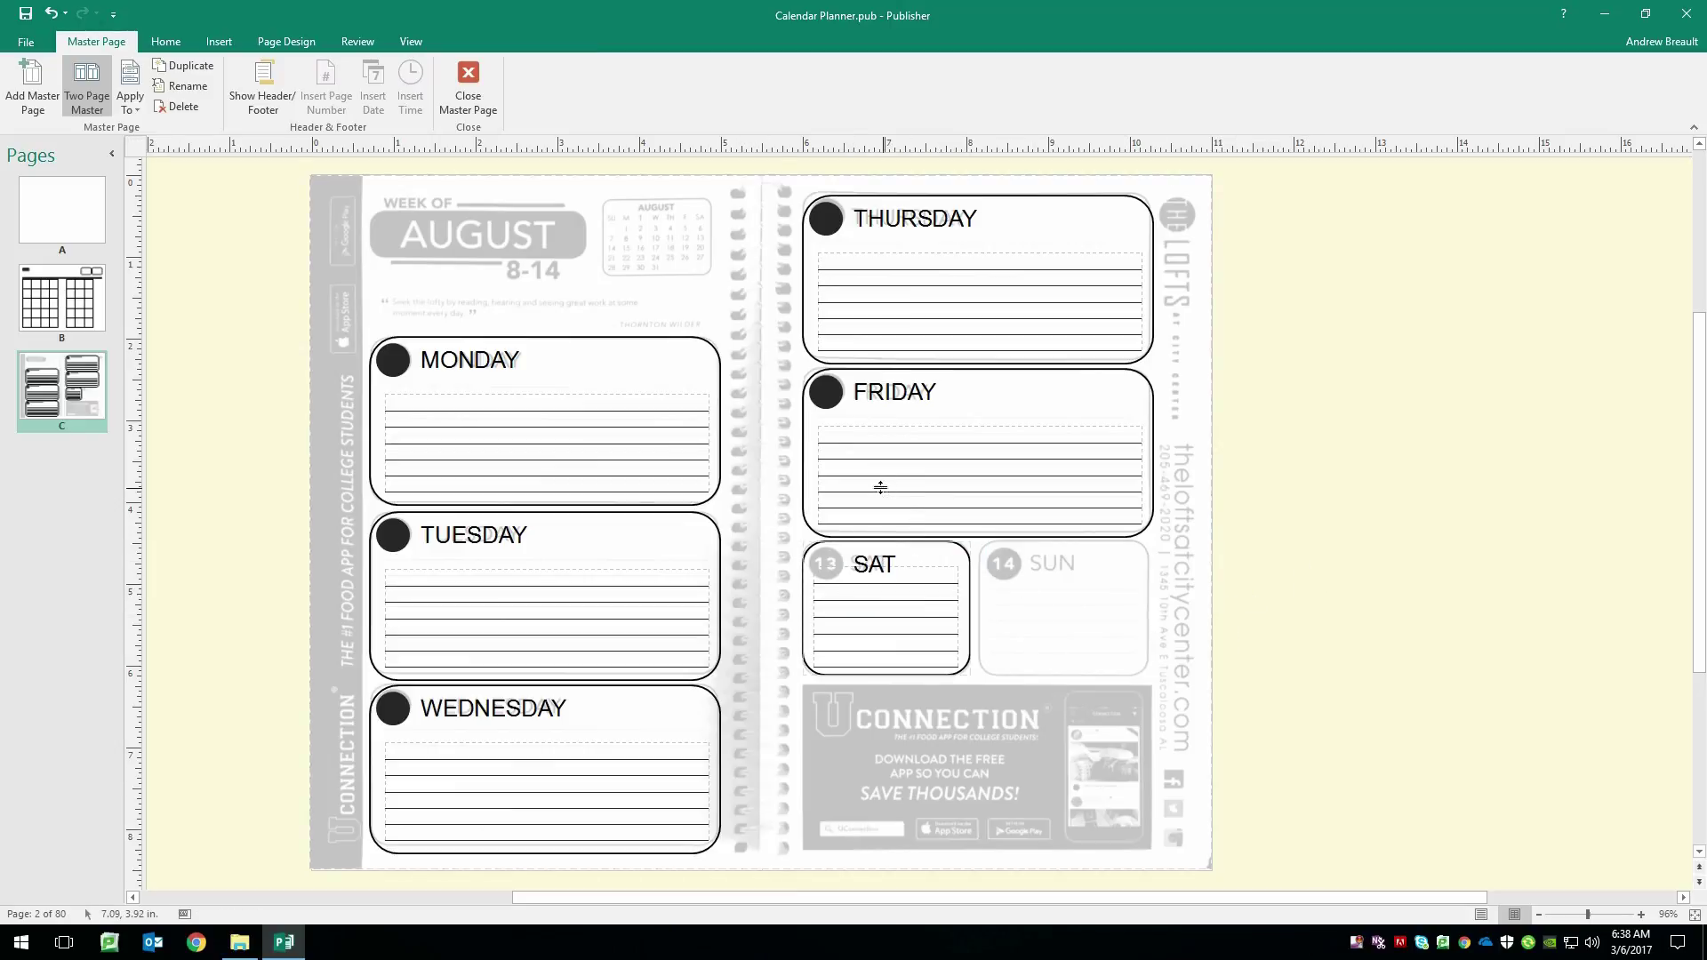
left_click(830, 402)
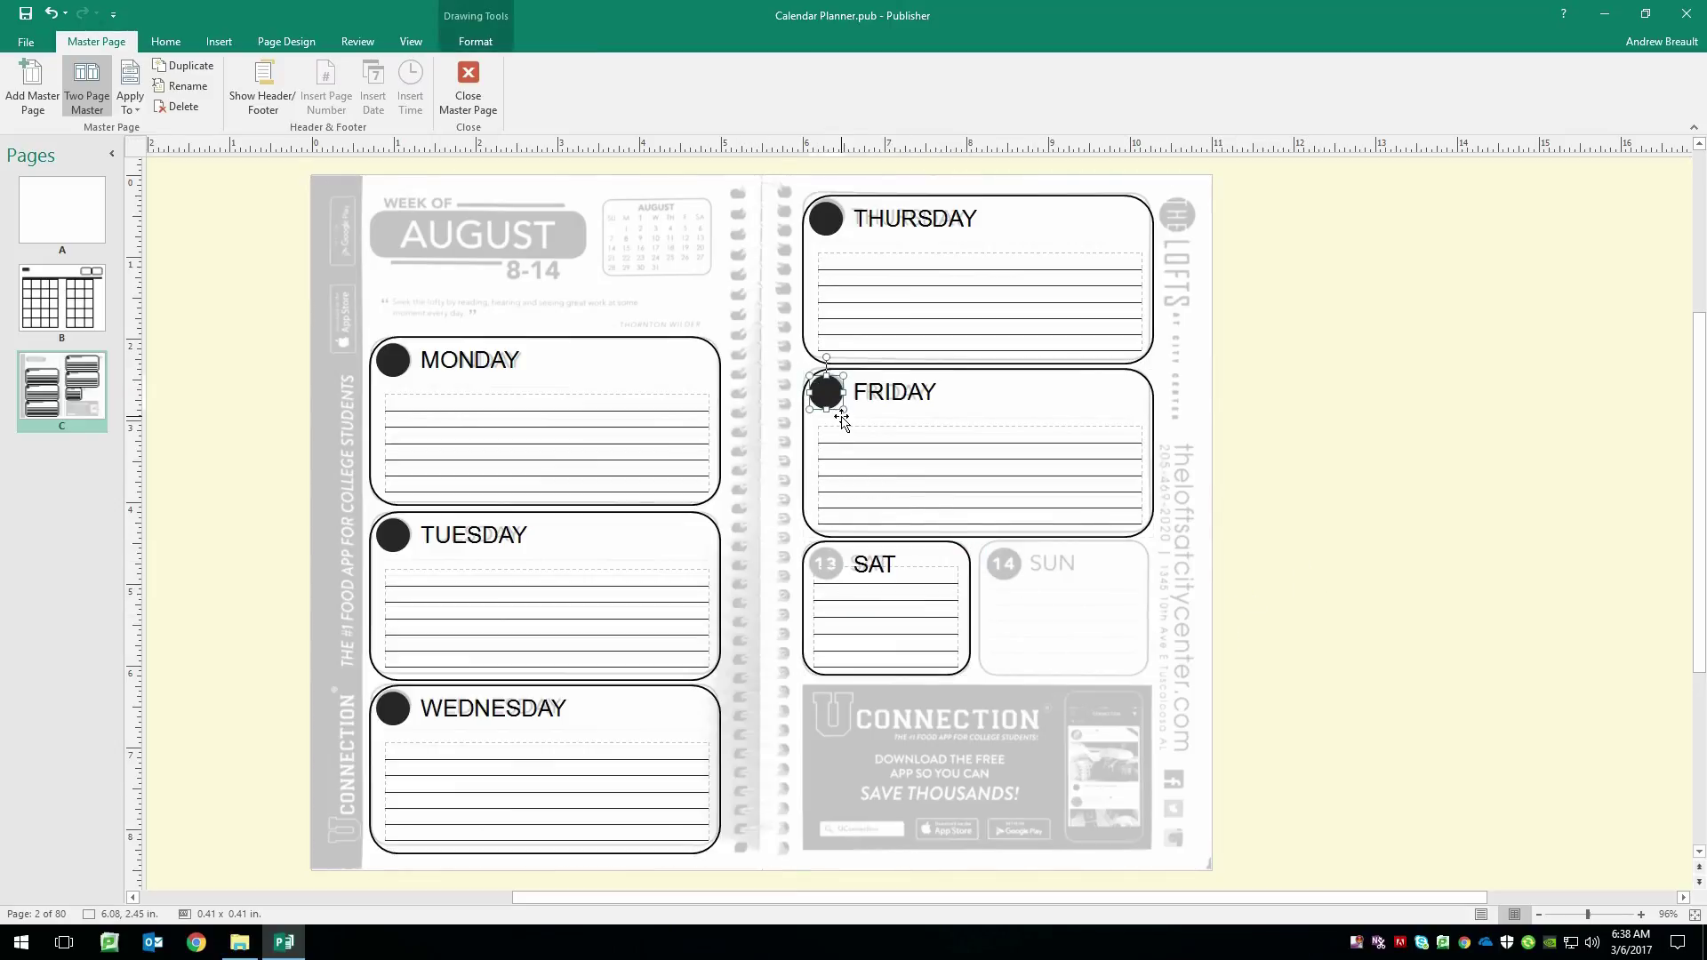
- Move the black dot from the FRIDAY box onto the SAT box's 13 circle
key("Caps_Lock")
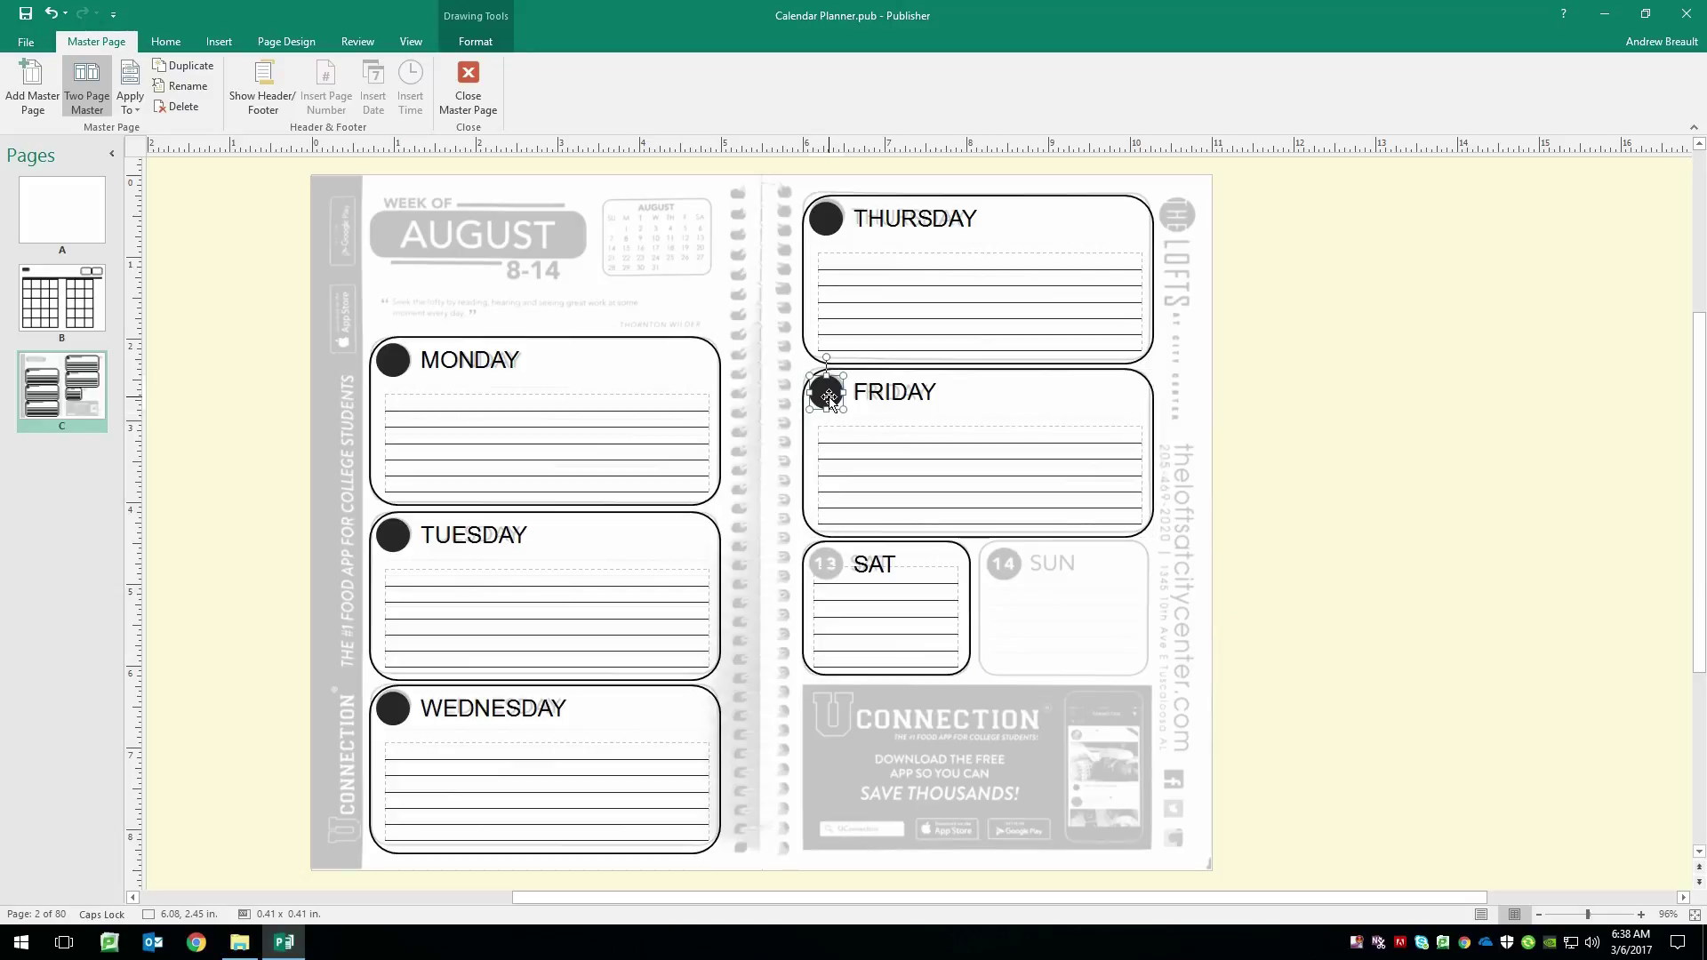
left_click_drag(829, 398, 858, 566)
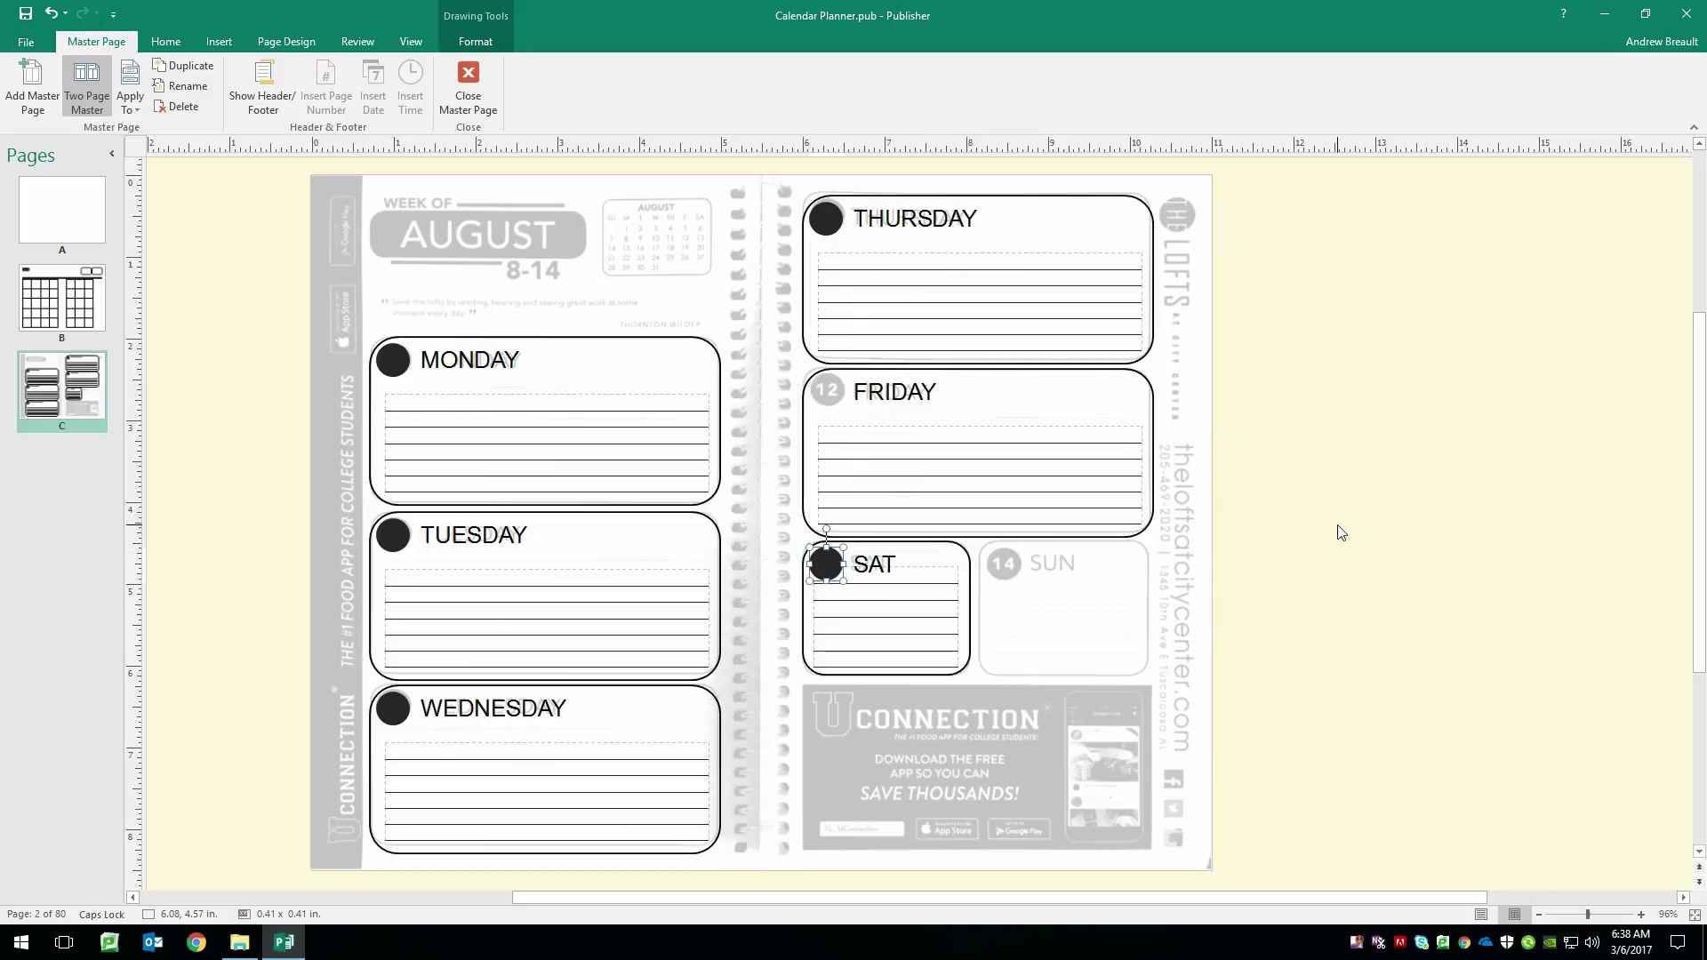
left_click(1428, 583)
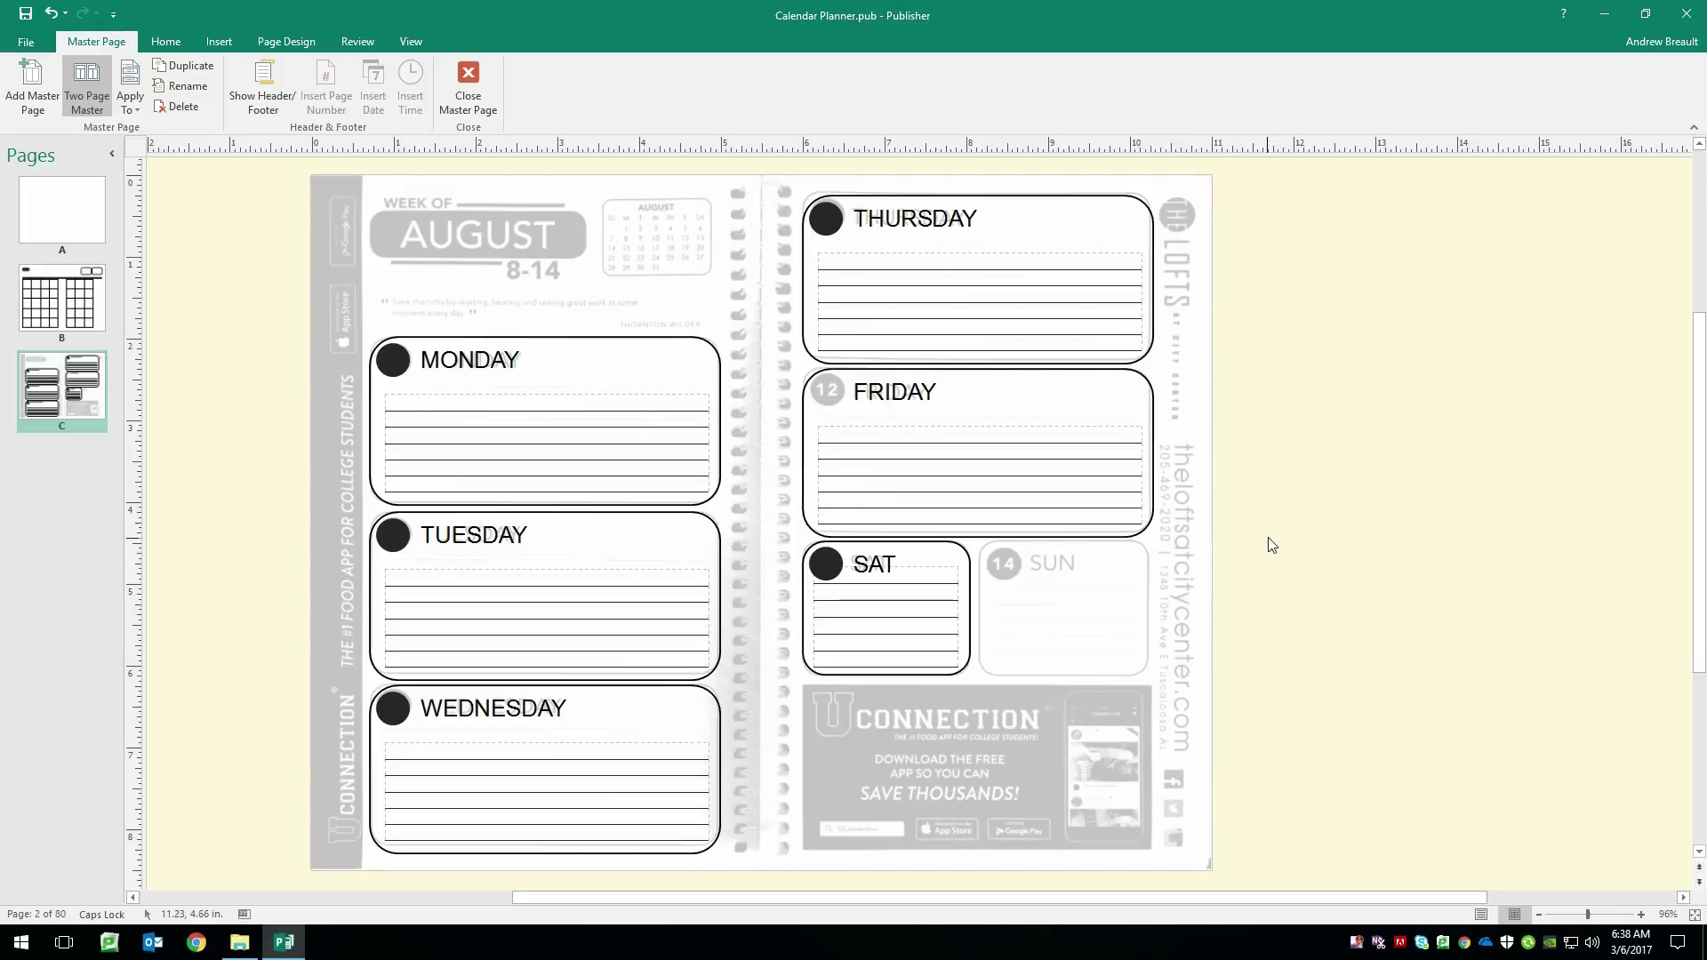
mouse_move(1262, 531)
left_mouse_down()
mouse_move(816, 605)
mouse_move(779, 686)
left_mouse_up()
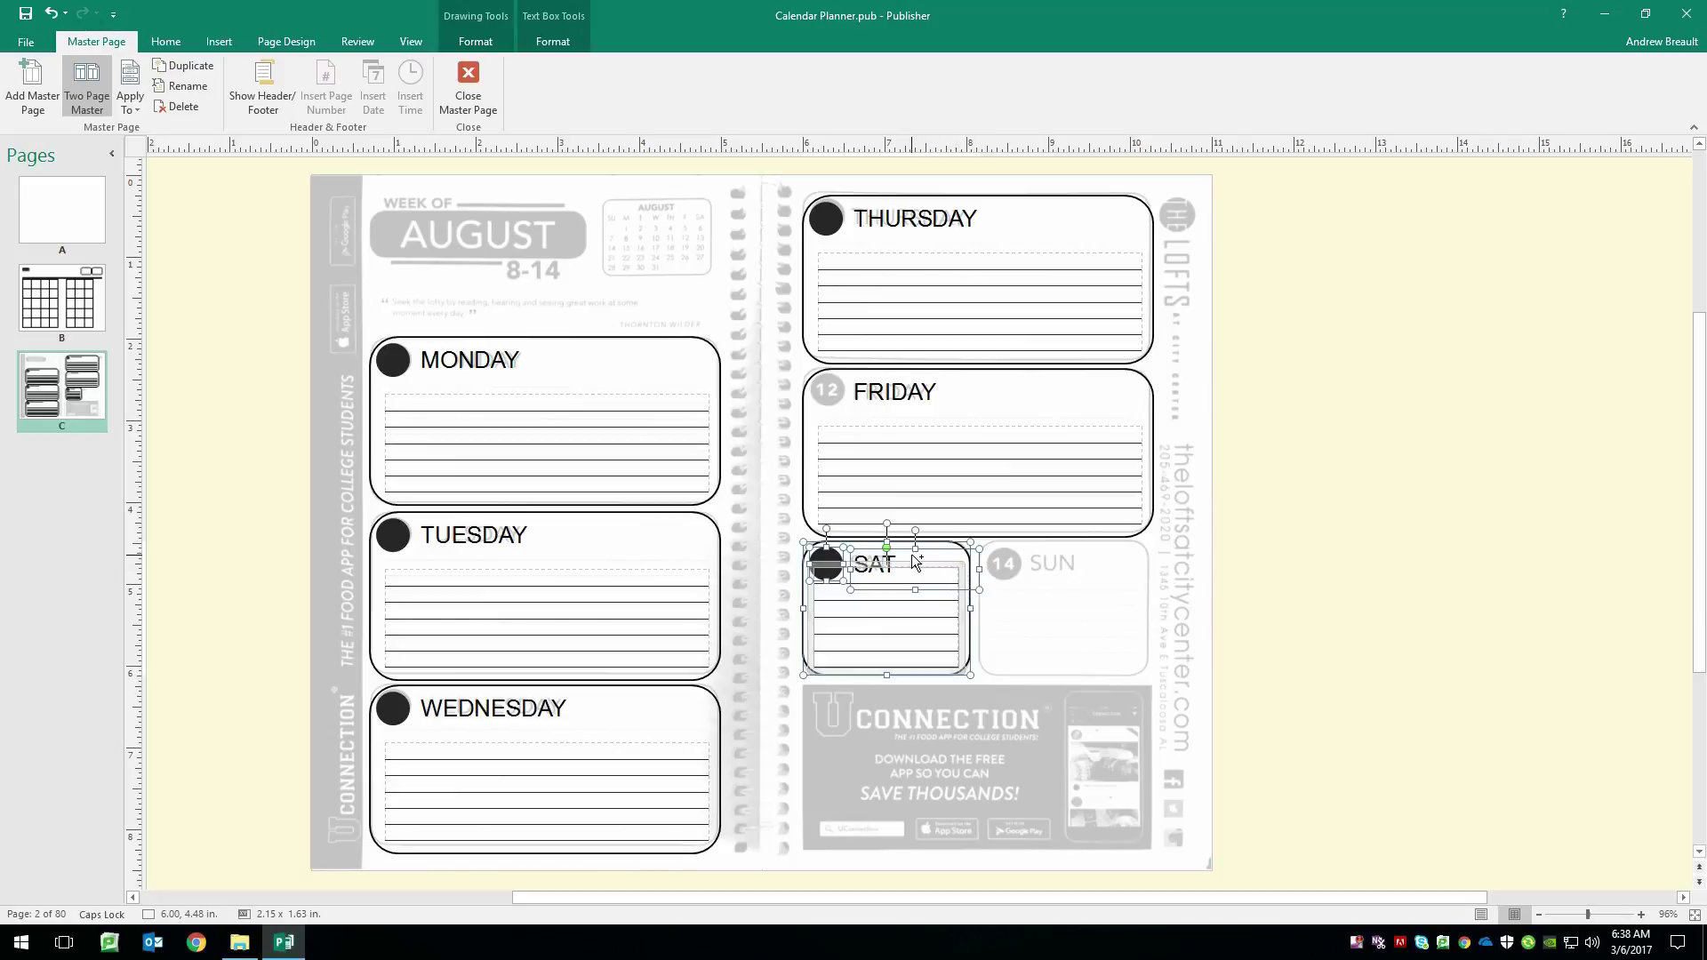
- Copy the SAT box into the Sunday slot and relabel it SUN
left_click_drag(903, 560, 1034, 565)
left_click(1231, 593)
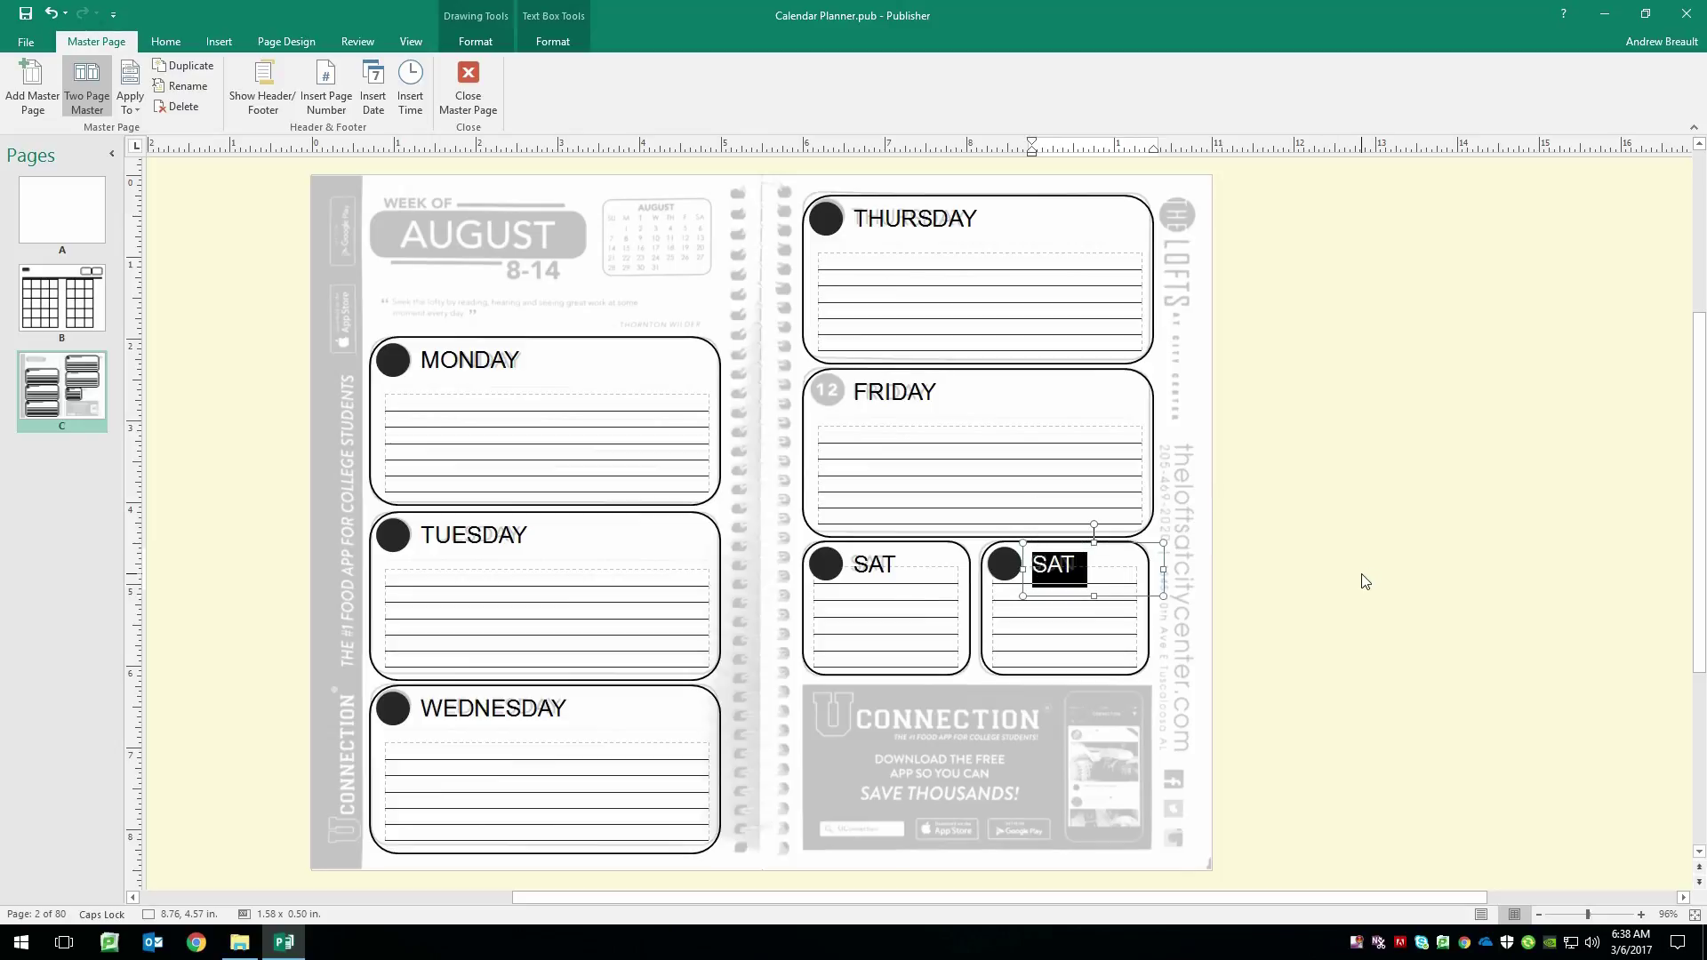
type("s")
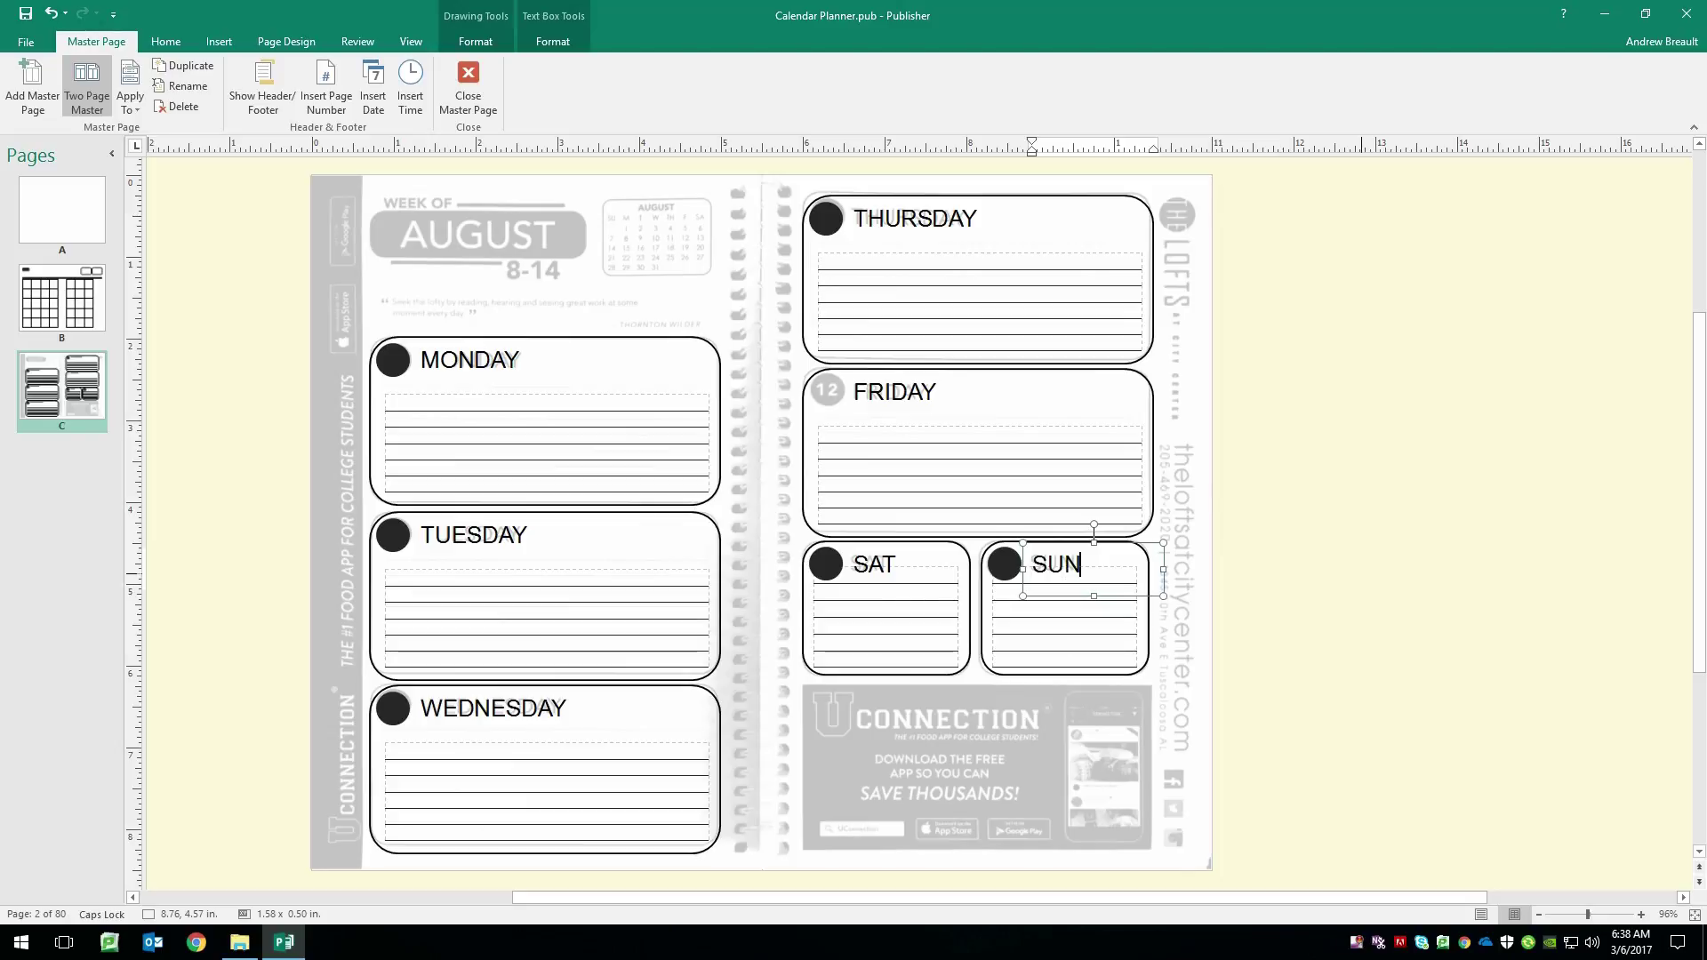
key("Caps_Lock")
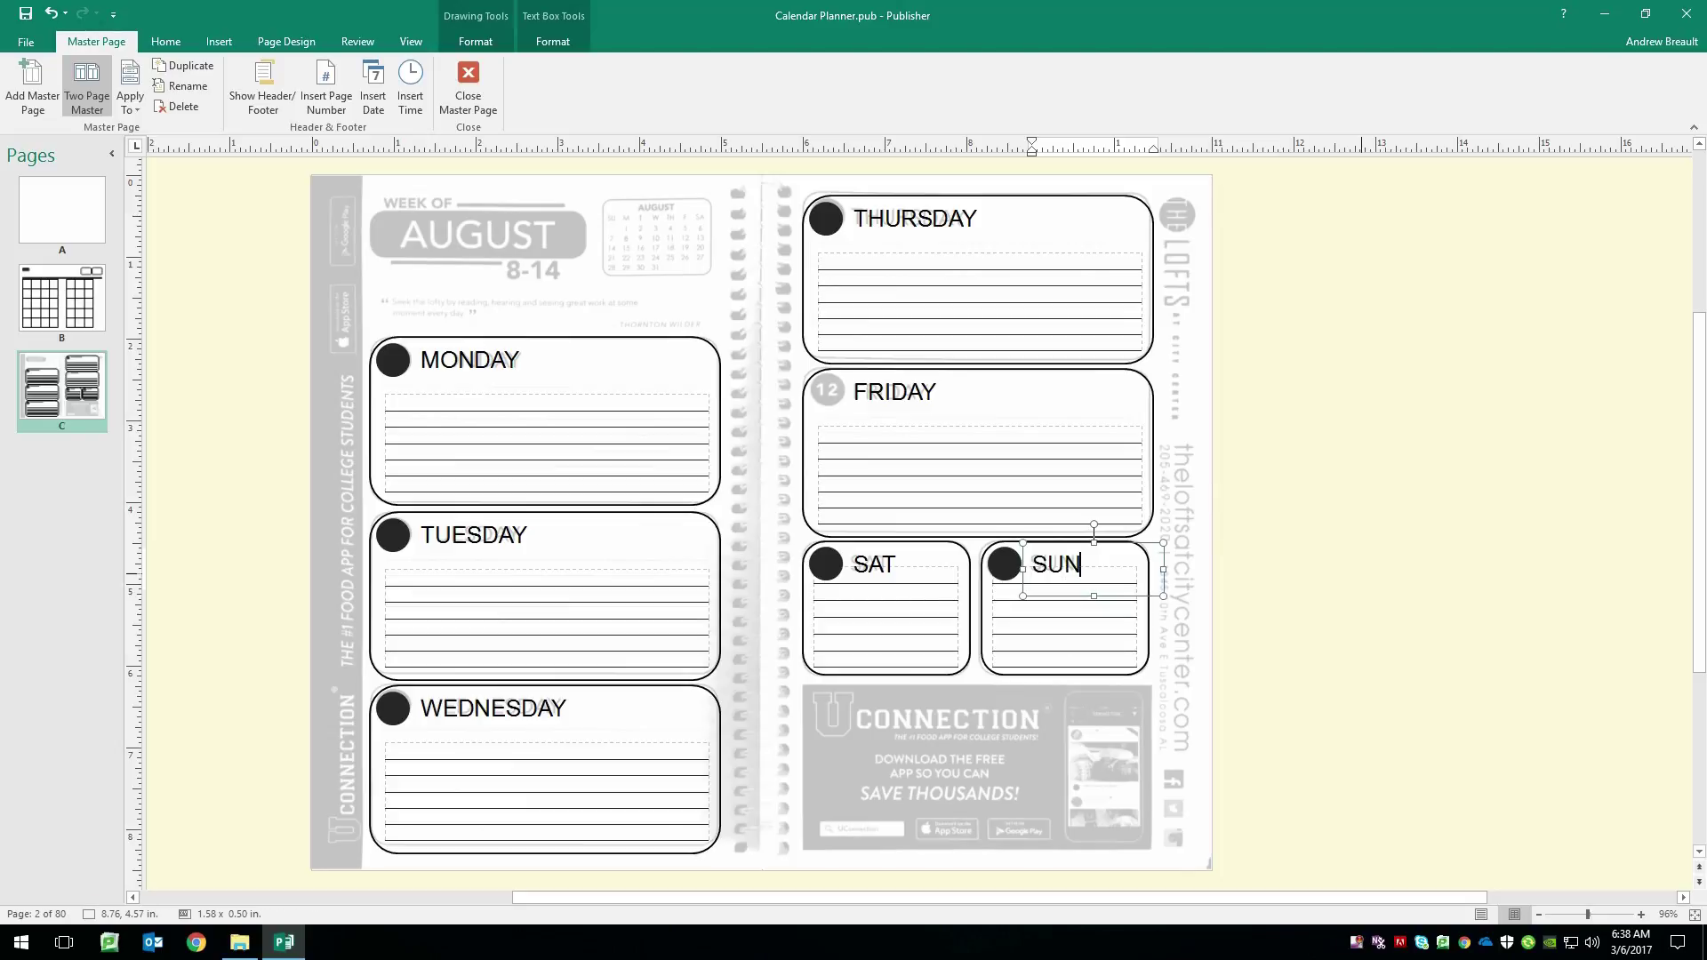
left_click(1531, 635)
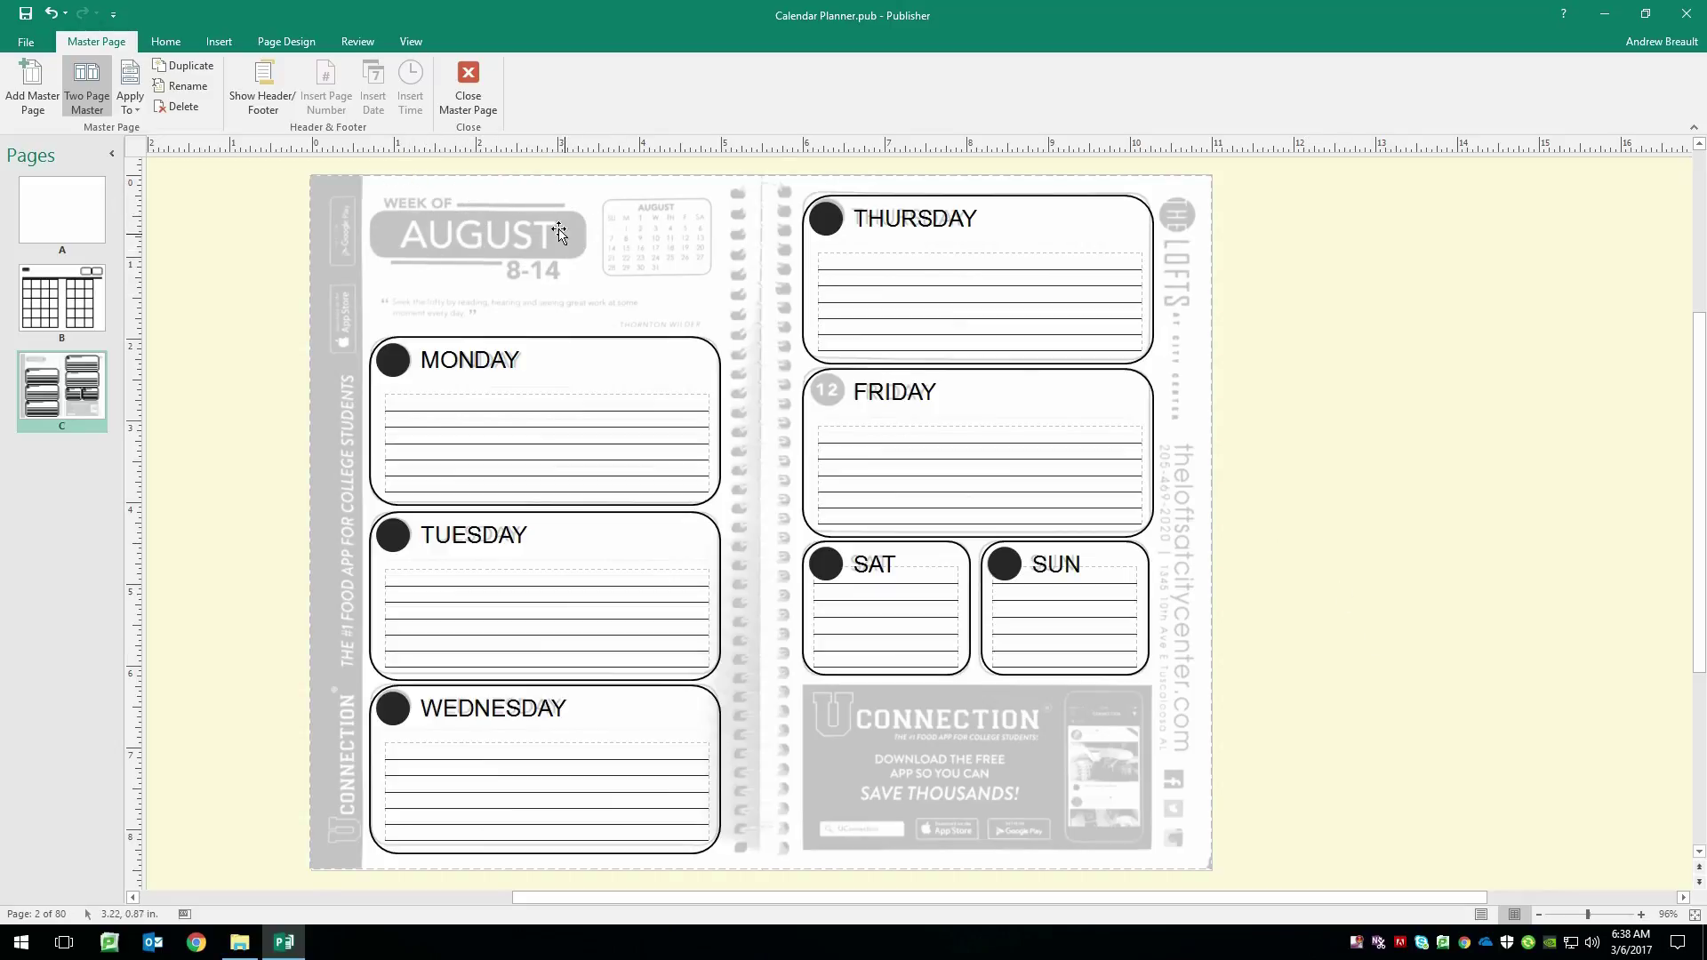
left_click(166, 41)
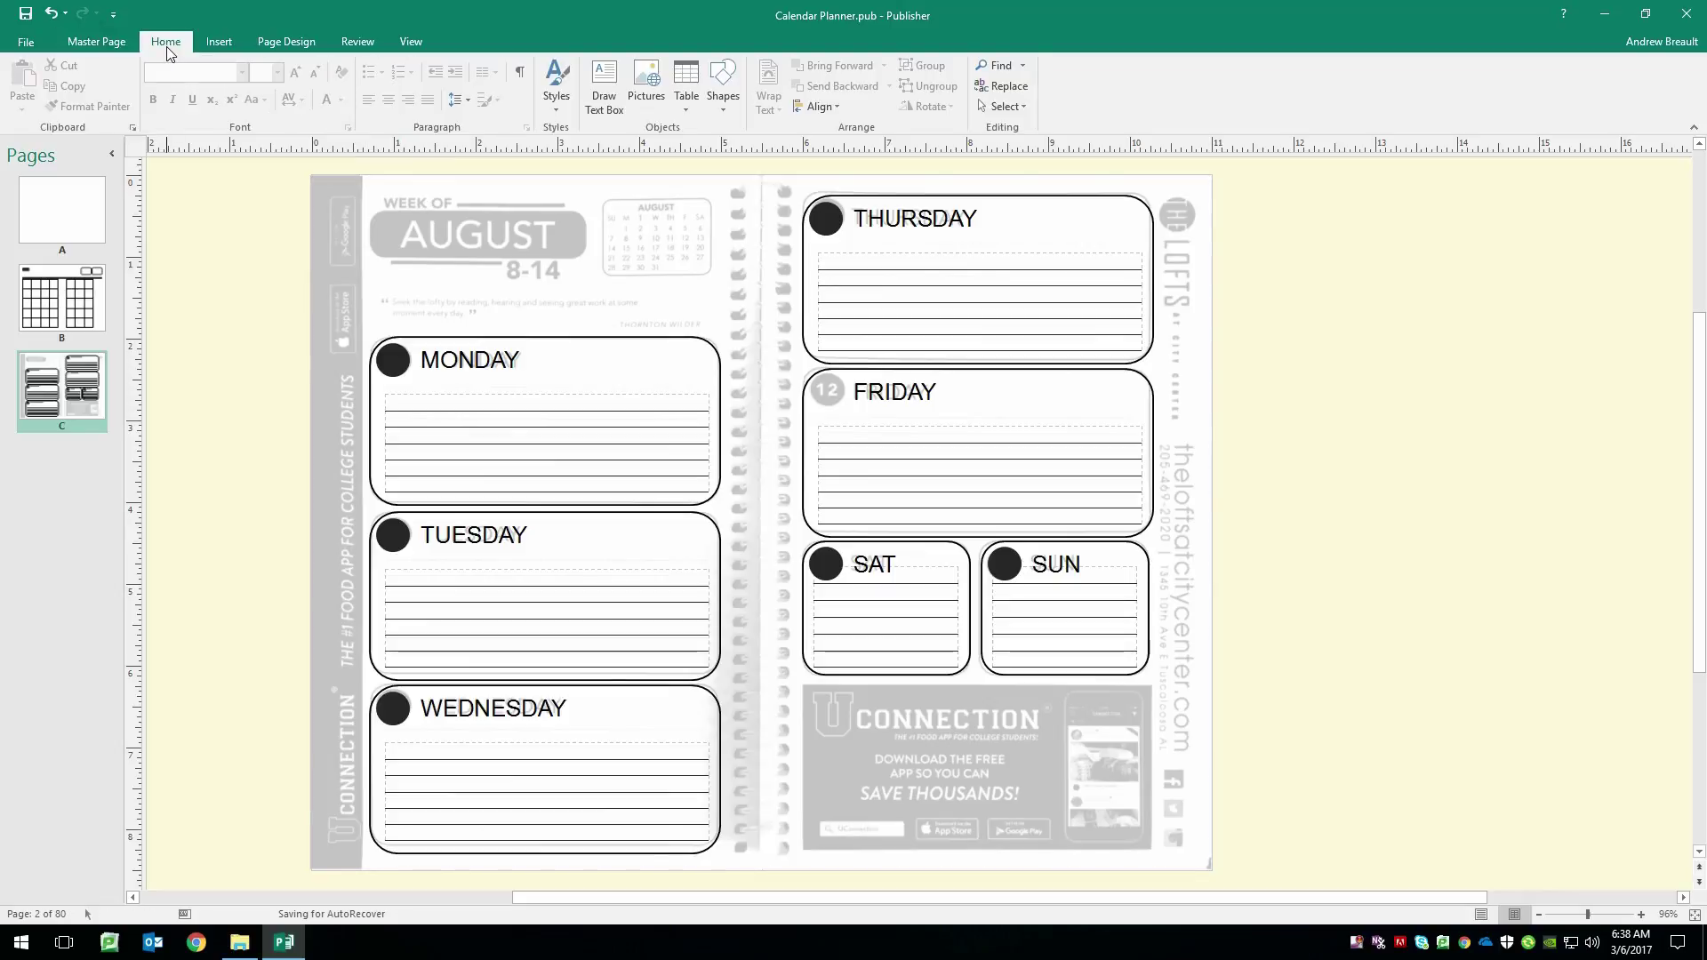
- Draw a 2.65 by 0.59 inch rounded rectangle over AUGUST, filled black with no outline
left_click(723, 96)
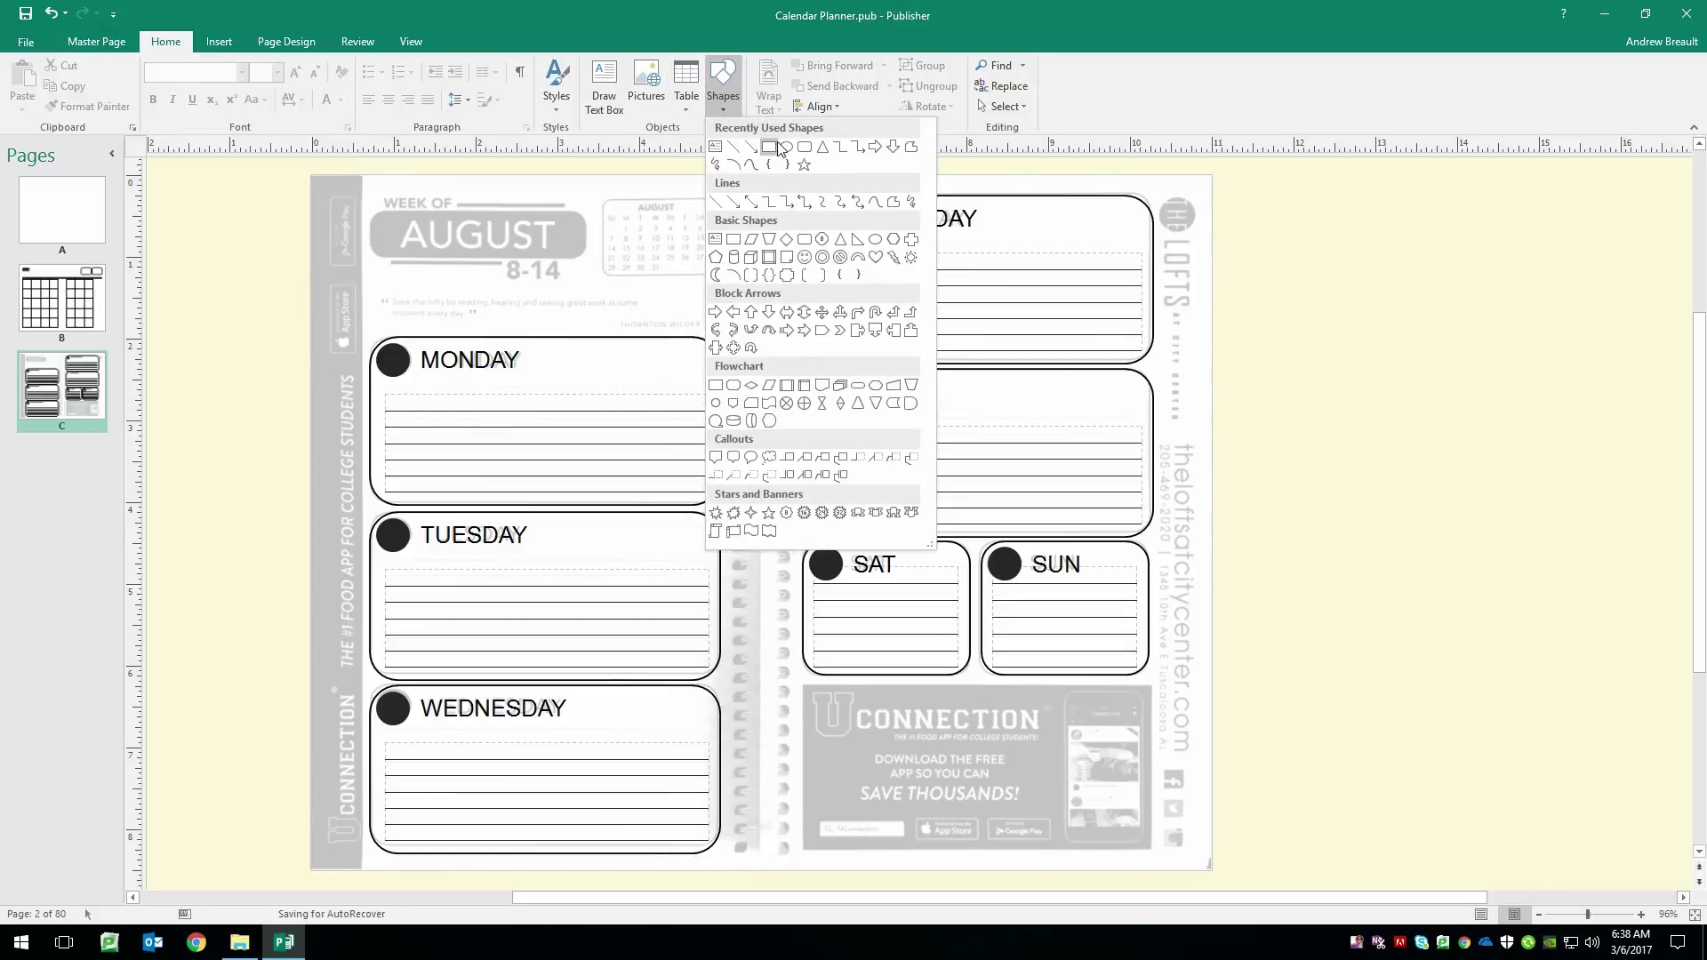
left_click(804, 149)
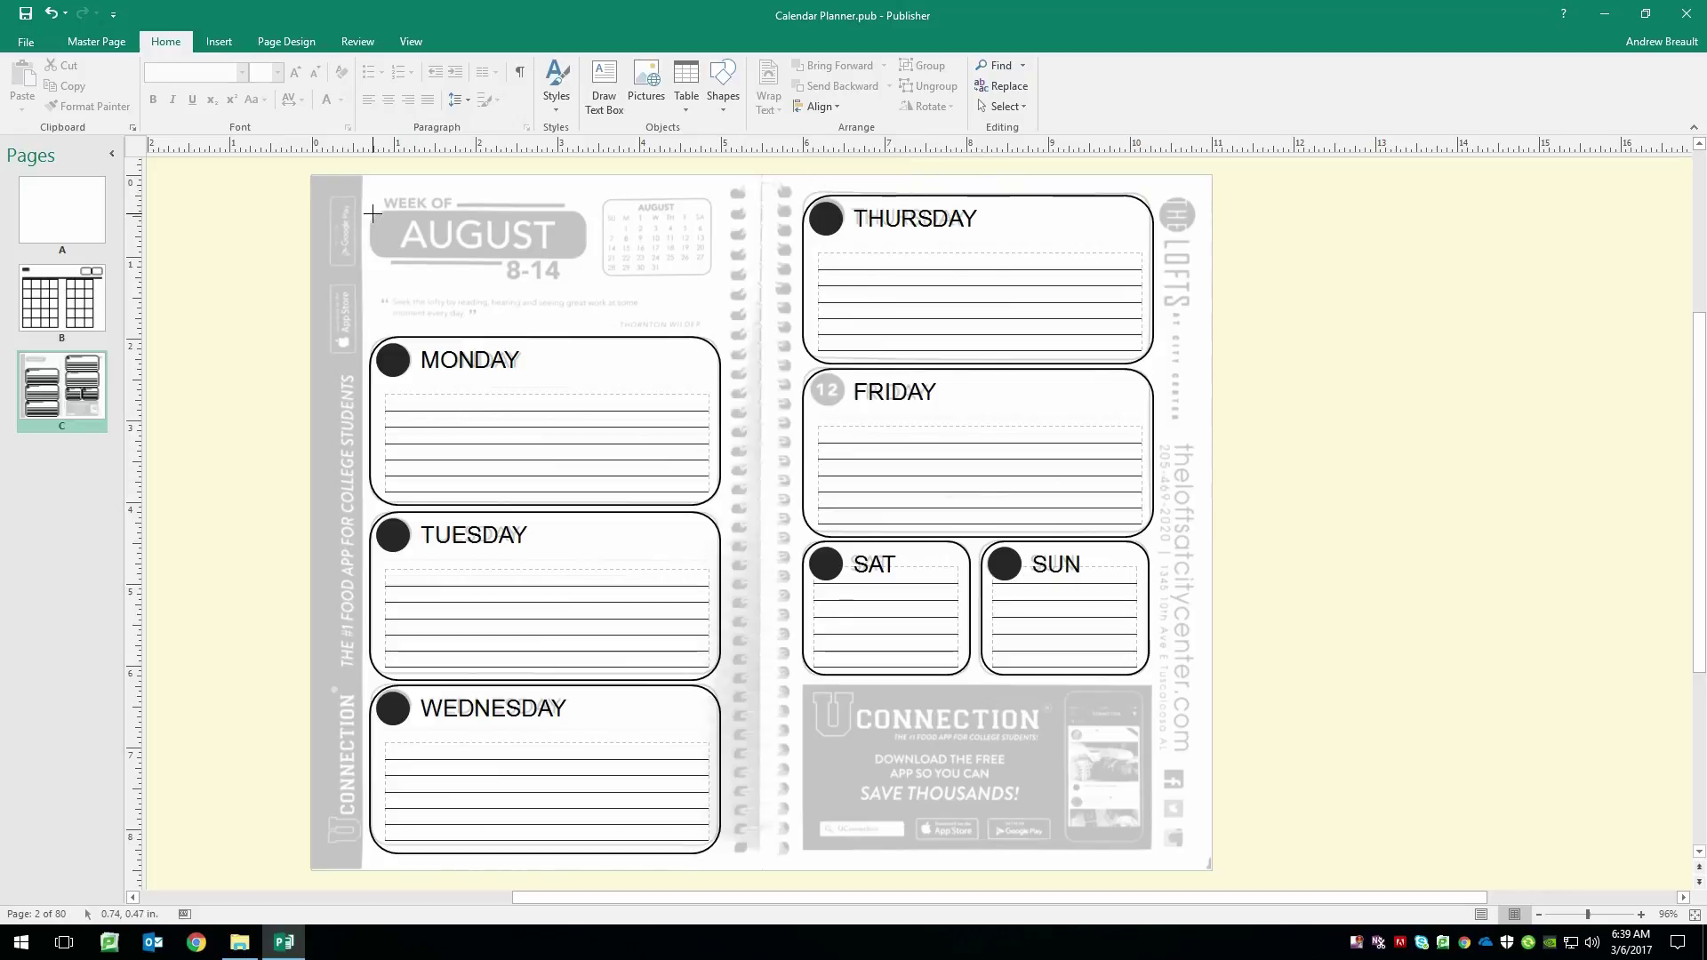
left_click_drag(370, 209, 584, 259)
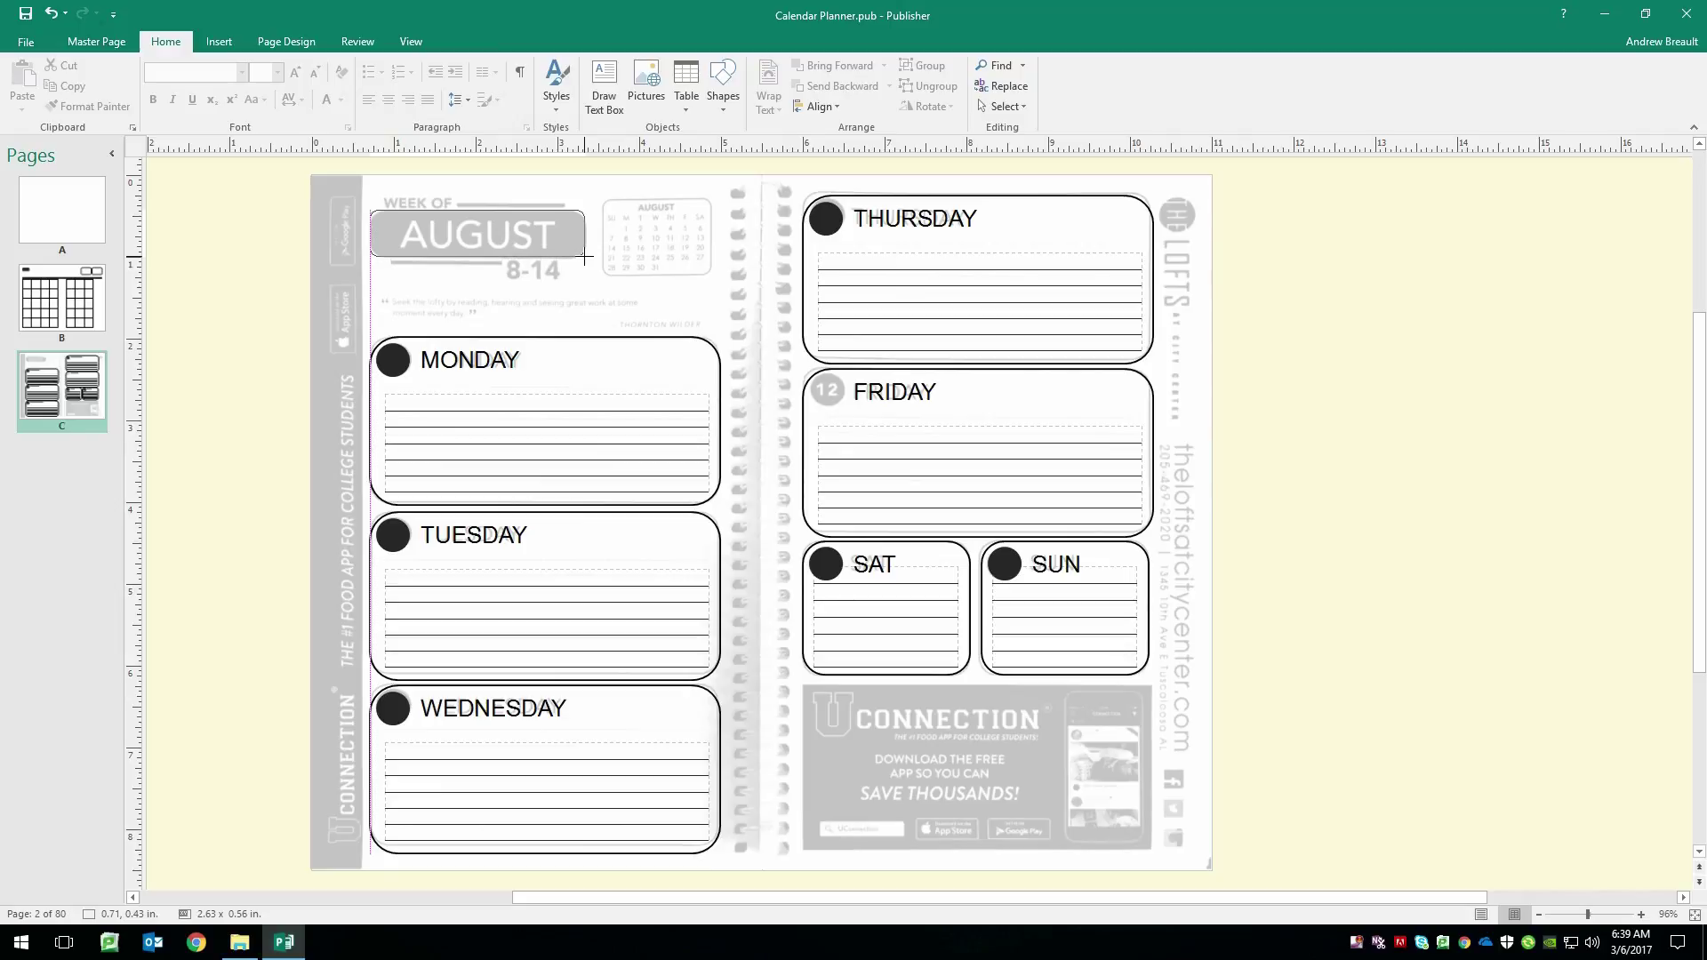
left_click_drag(587, 257, 586, 259)
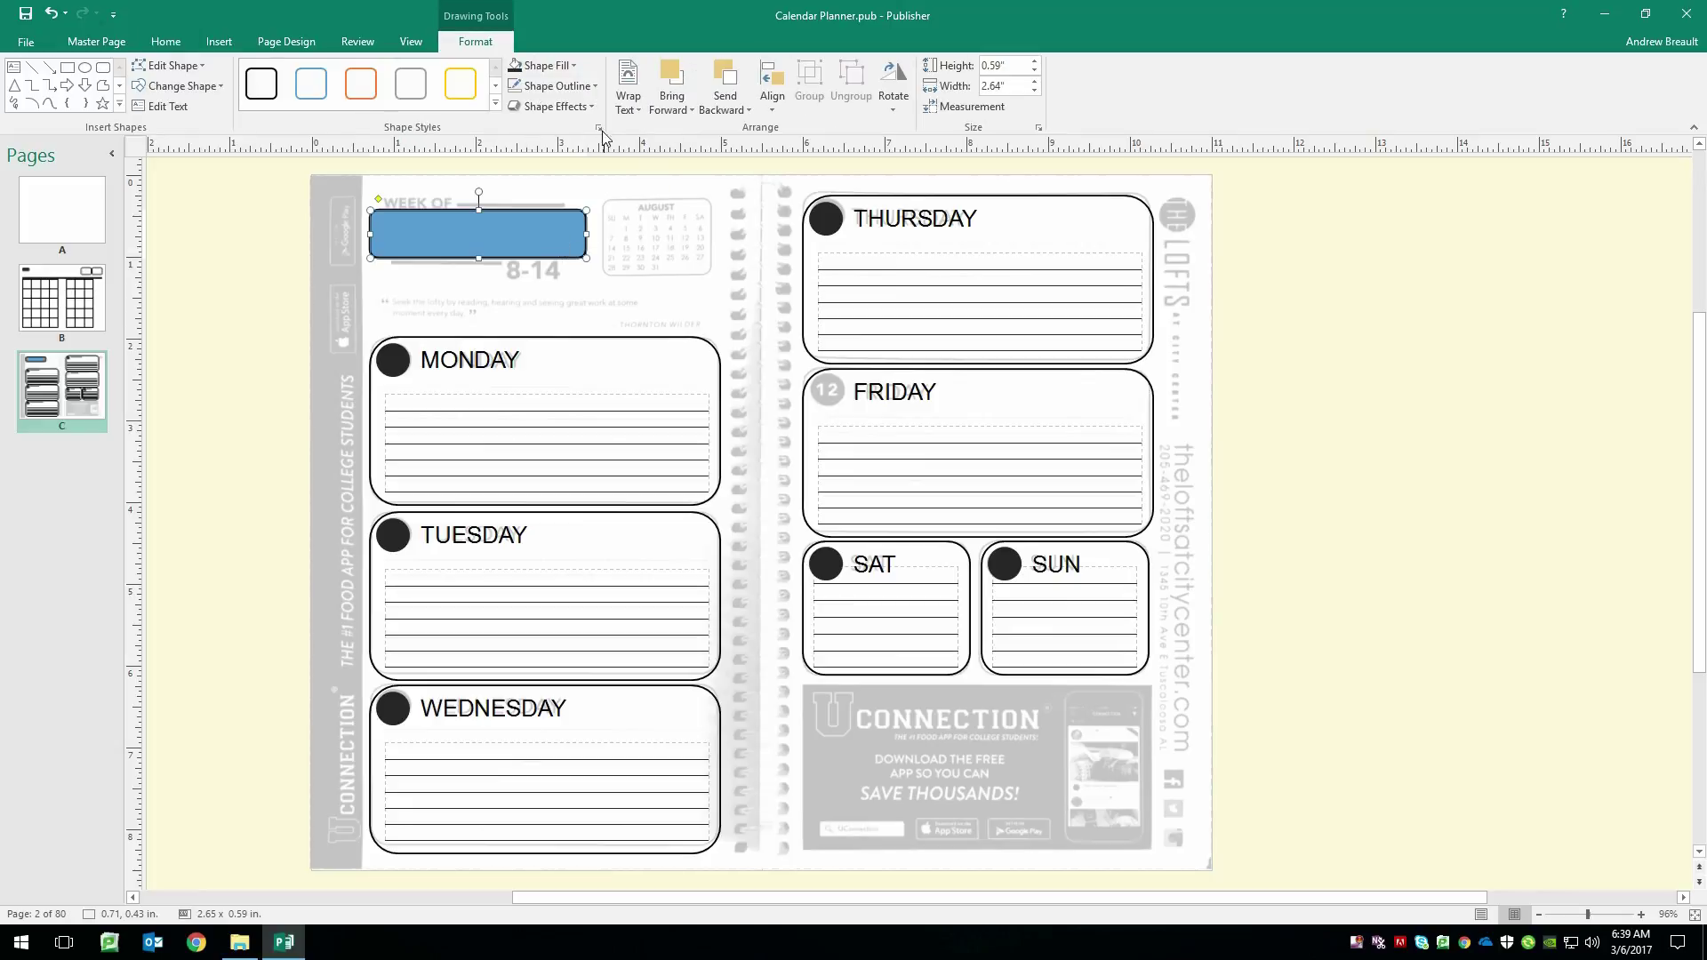
left_click(573, 66)
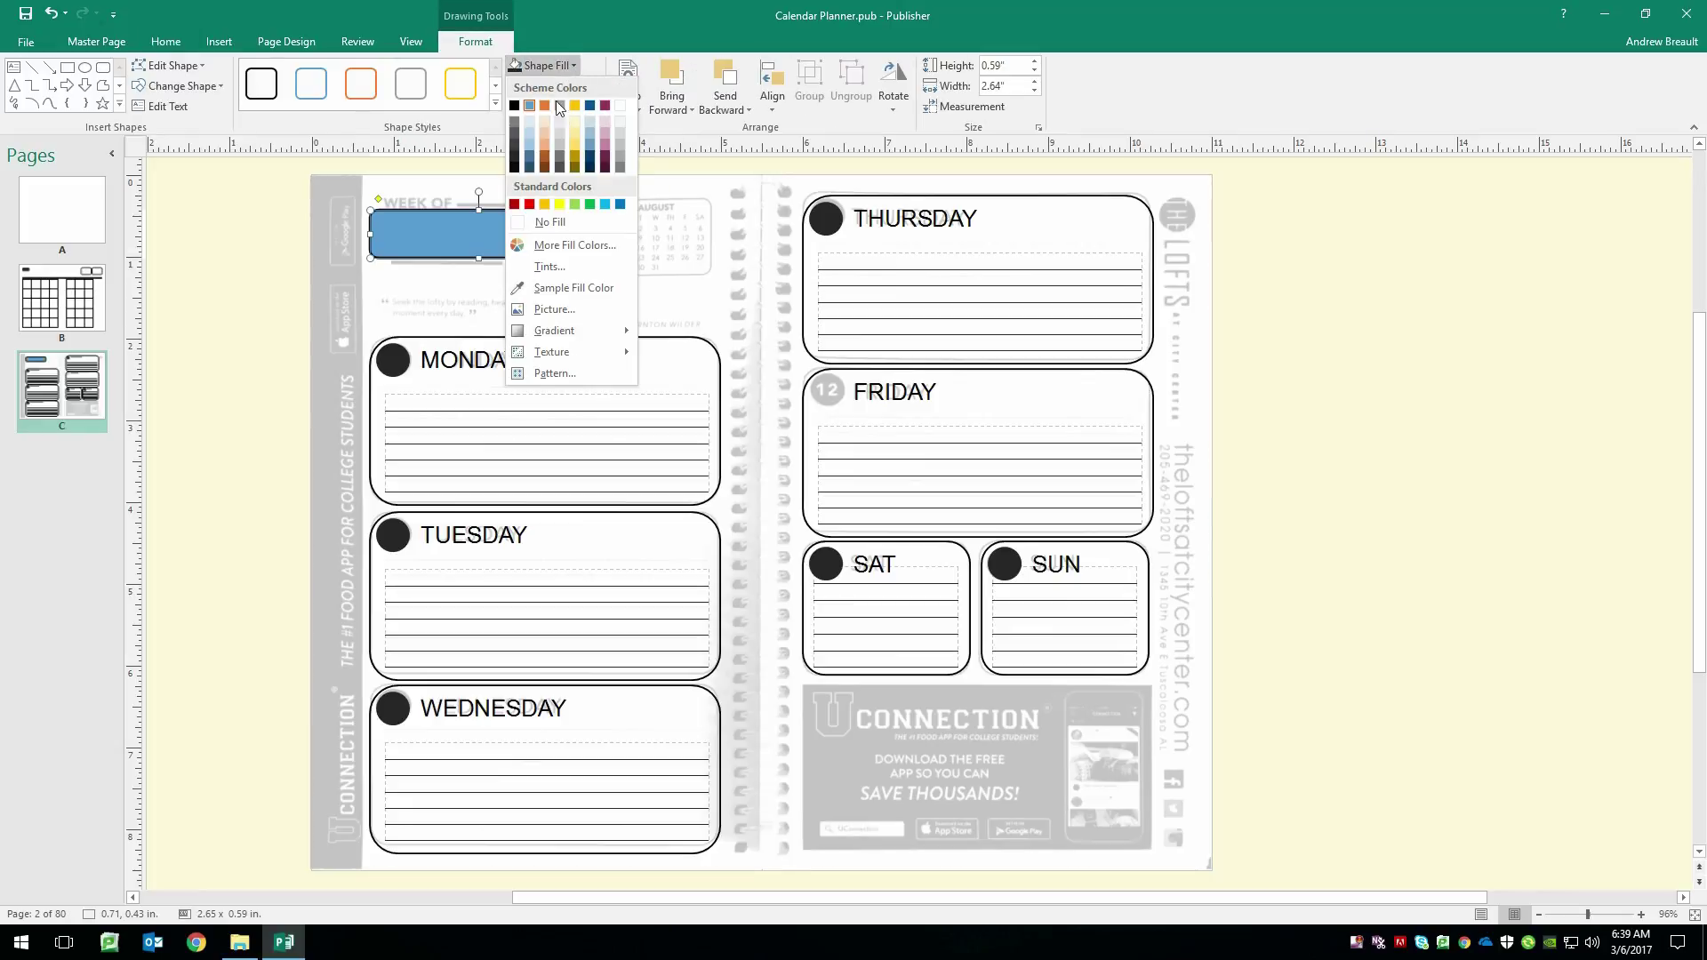
left_click(513, 160)
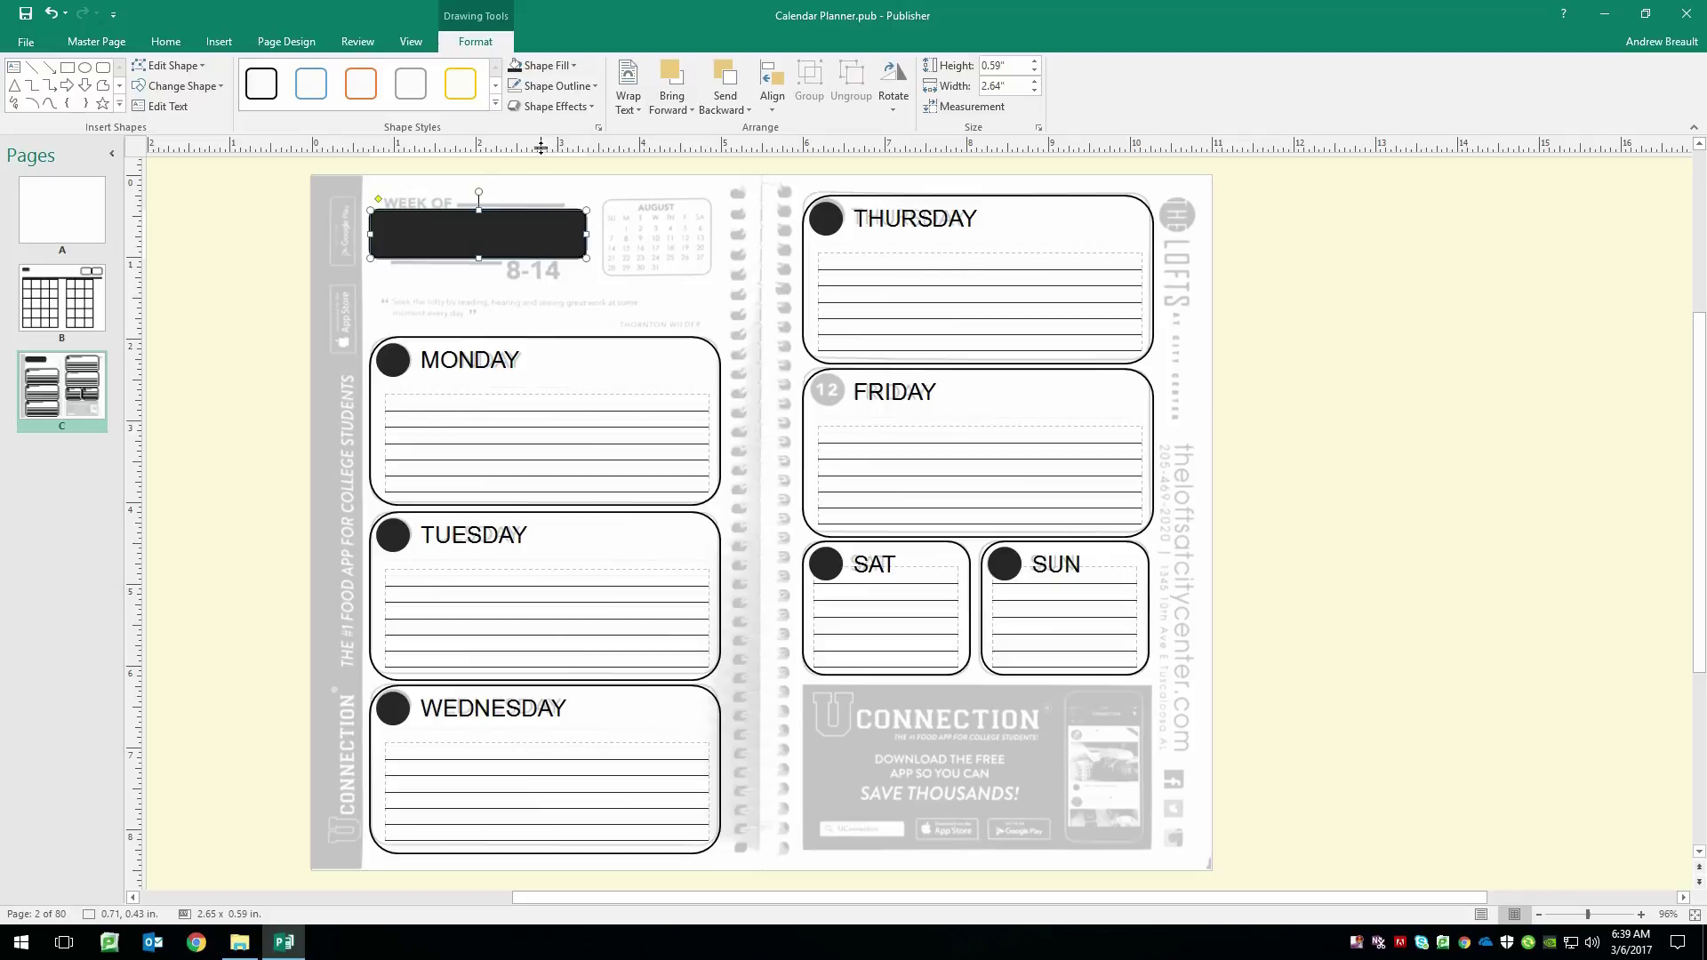
left_click(589, 93)
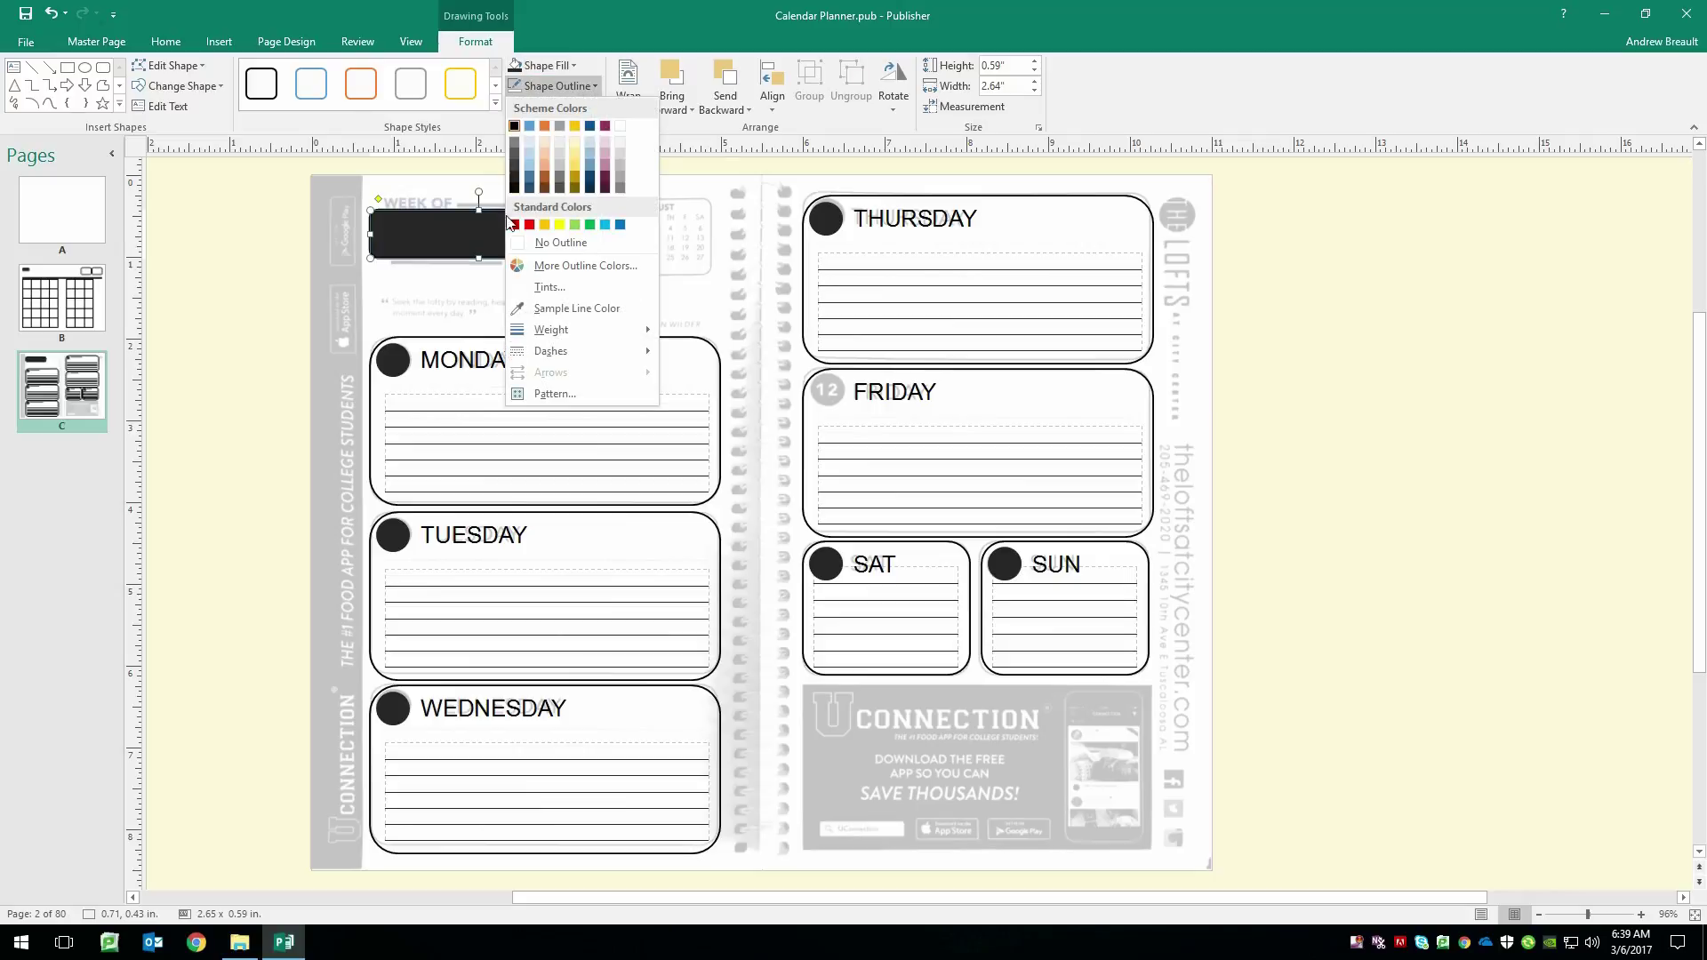
left_click(547, 242)
key("ctrl+m")
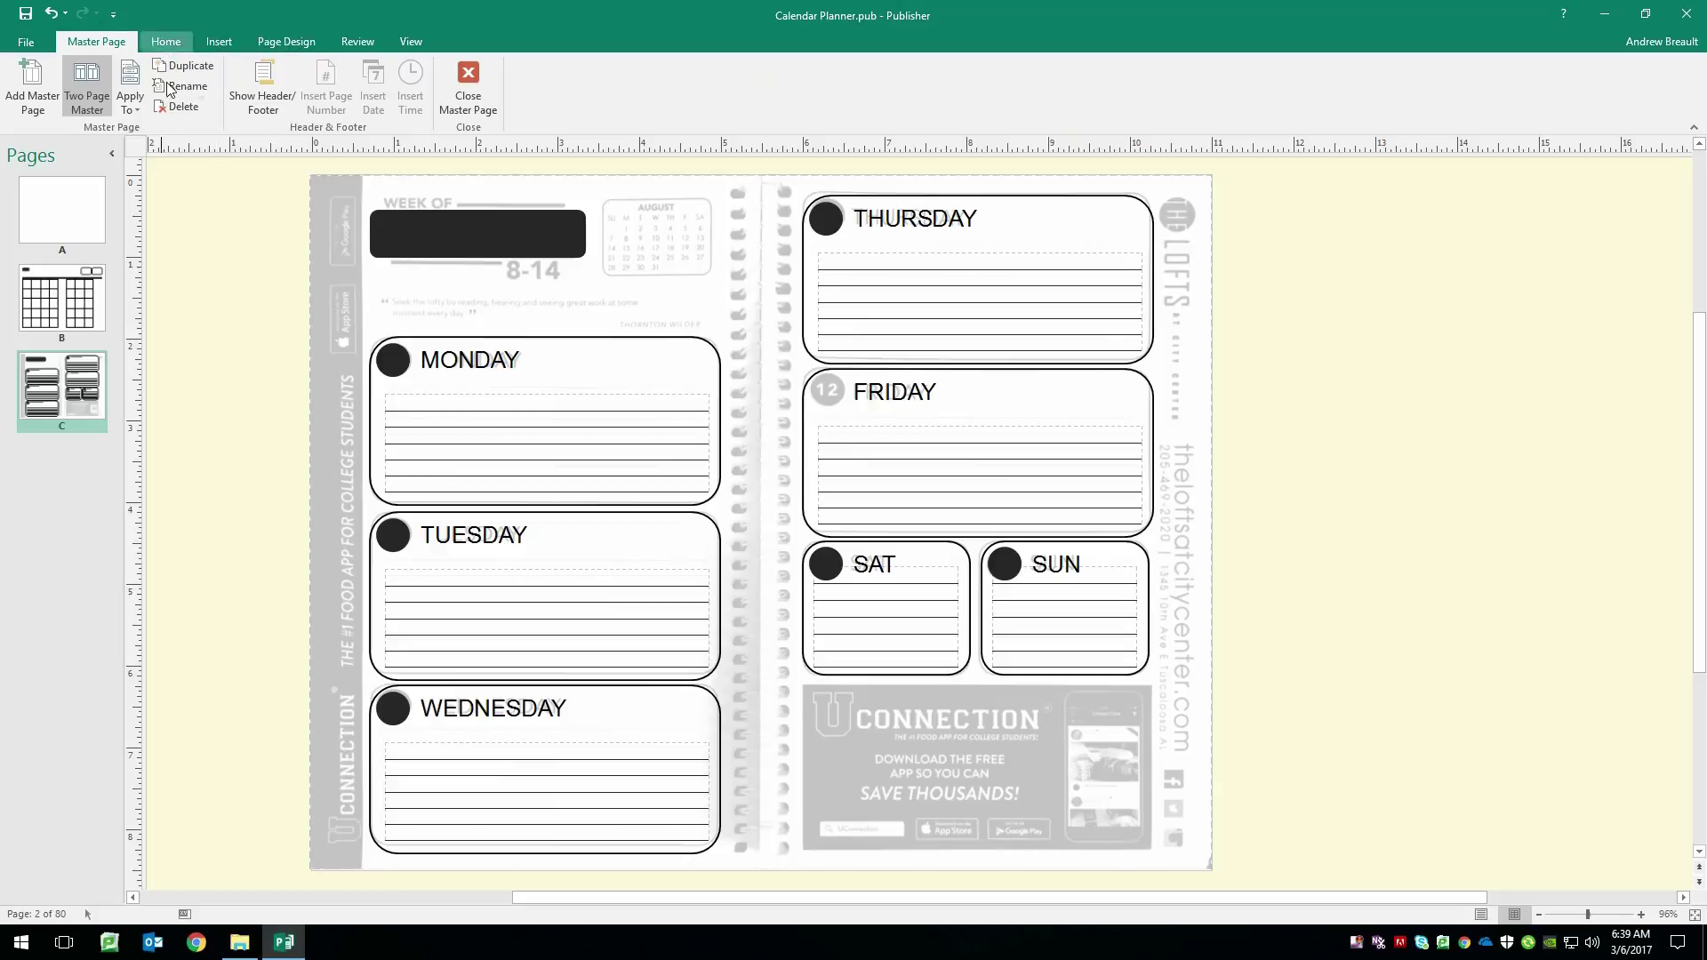
- Add a centred, bold WEEK OF text box in Arial Black 11 pt above the black banner
left_click(165, 42)
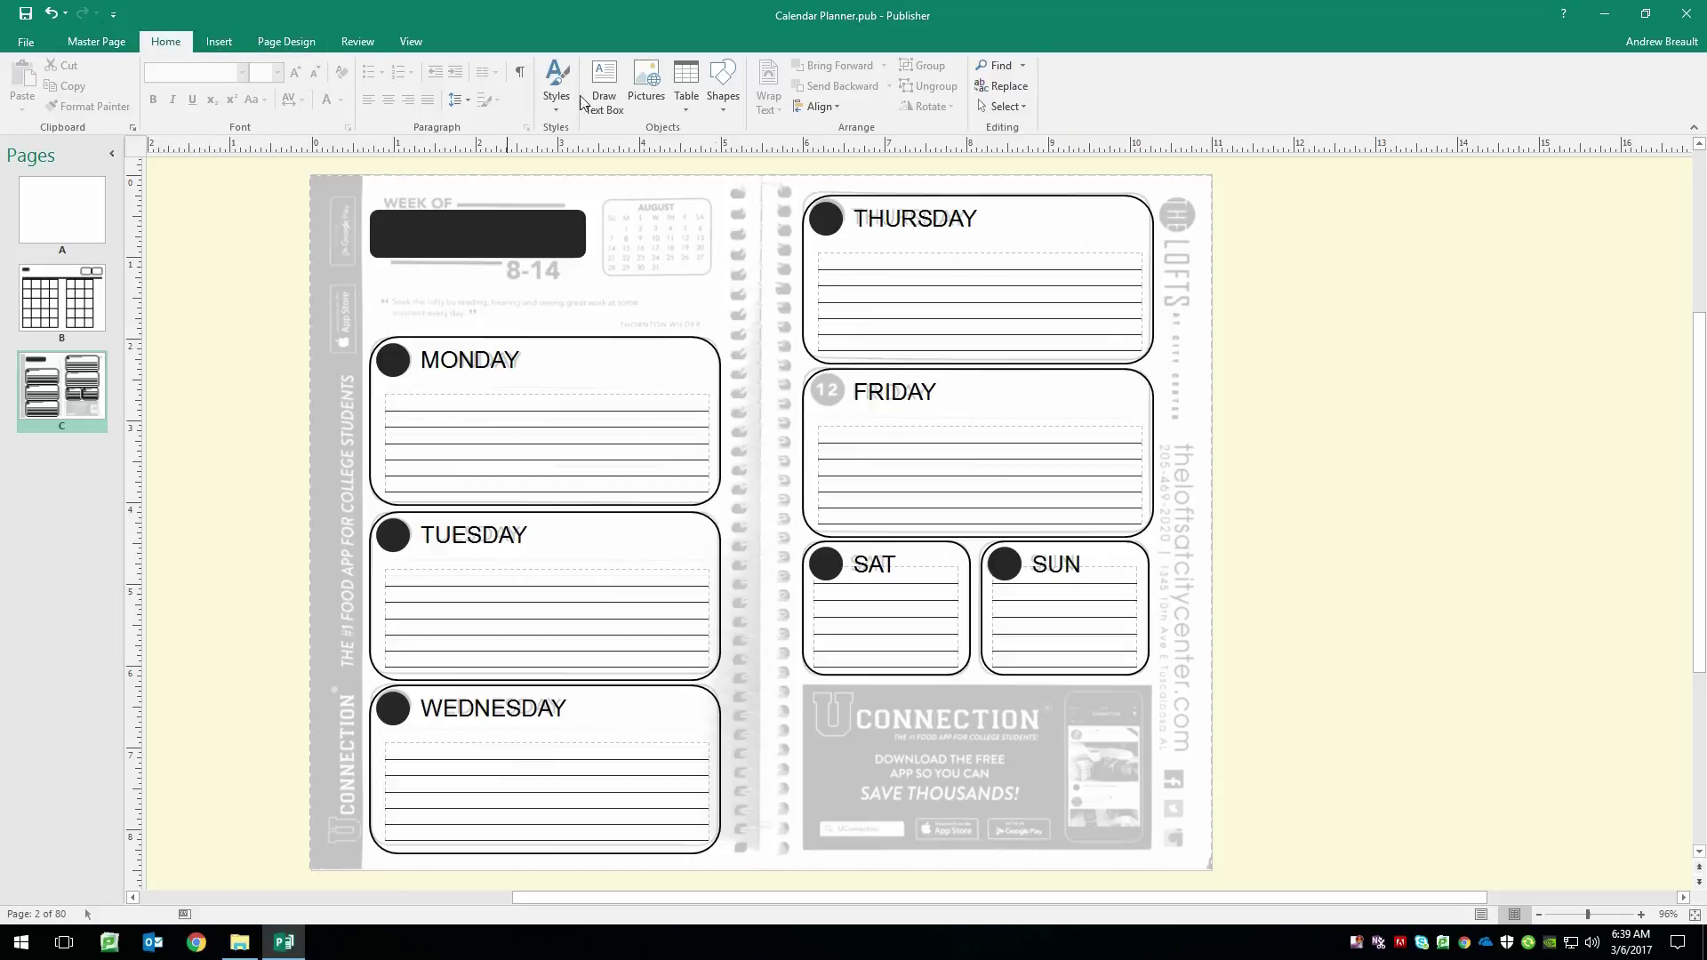
left_click(603, 89)
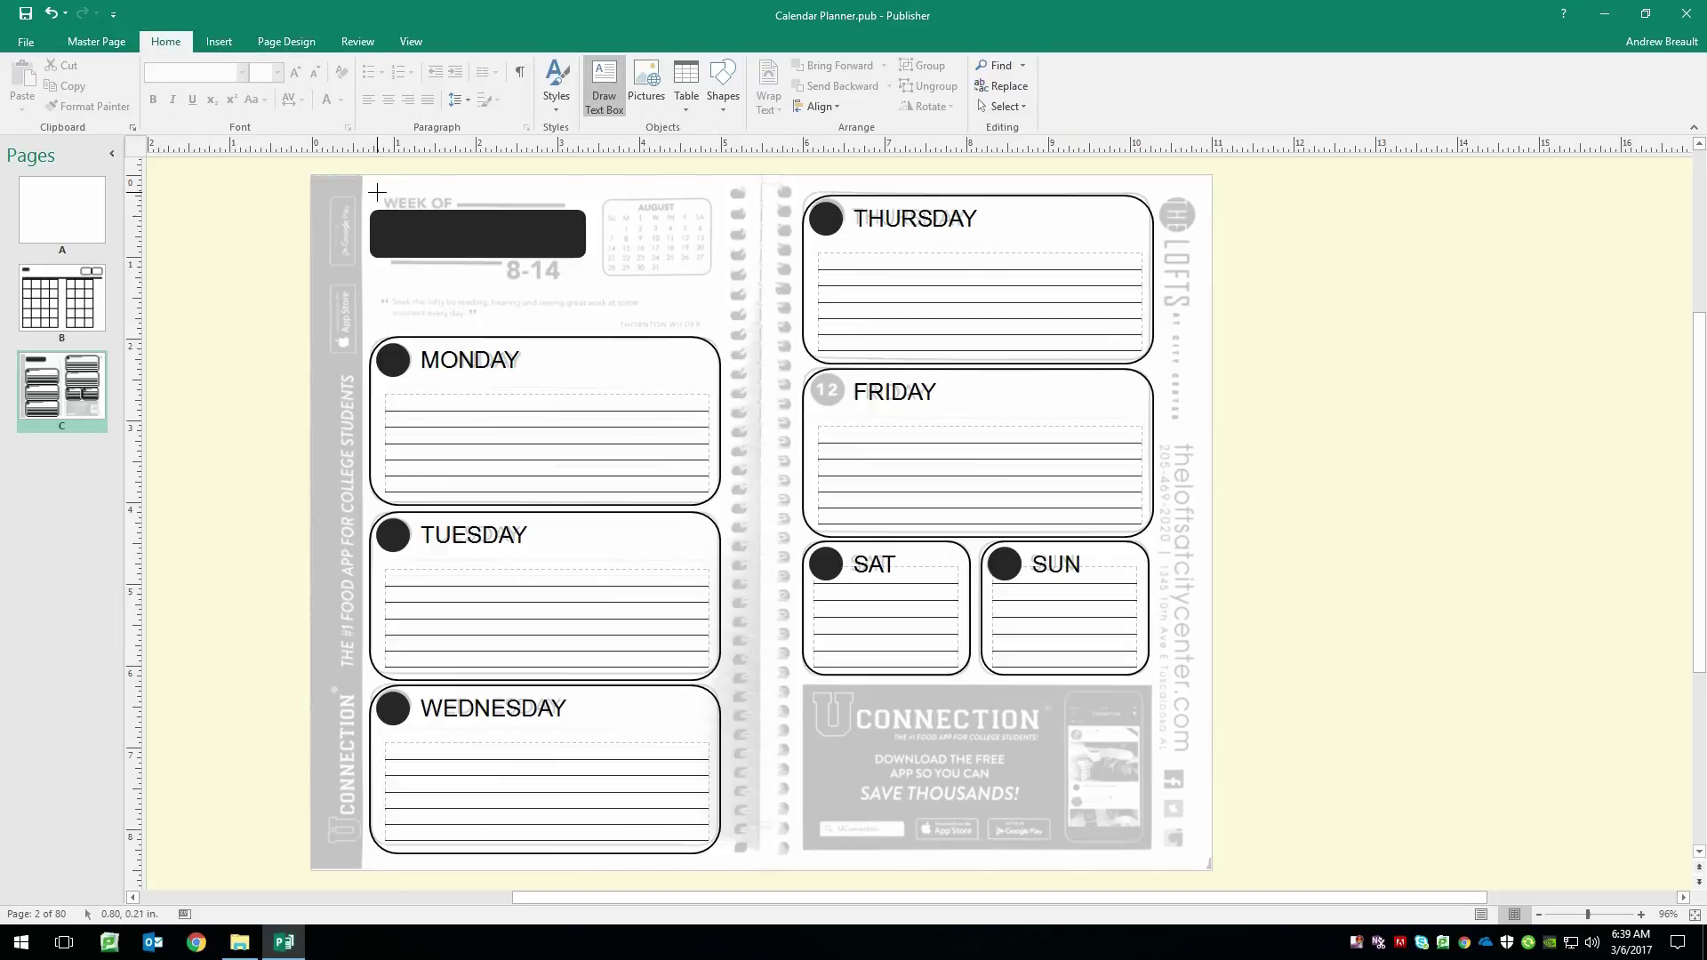
mouse_move(371, 192)
left_mouse_down()
mouse_move(451, 195)
mouse_move(466, 222)
left_mouse_up()
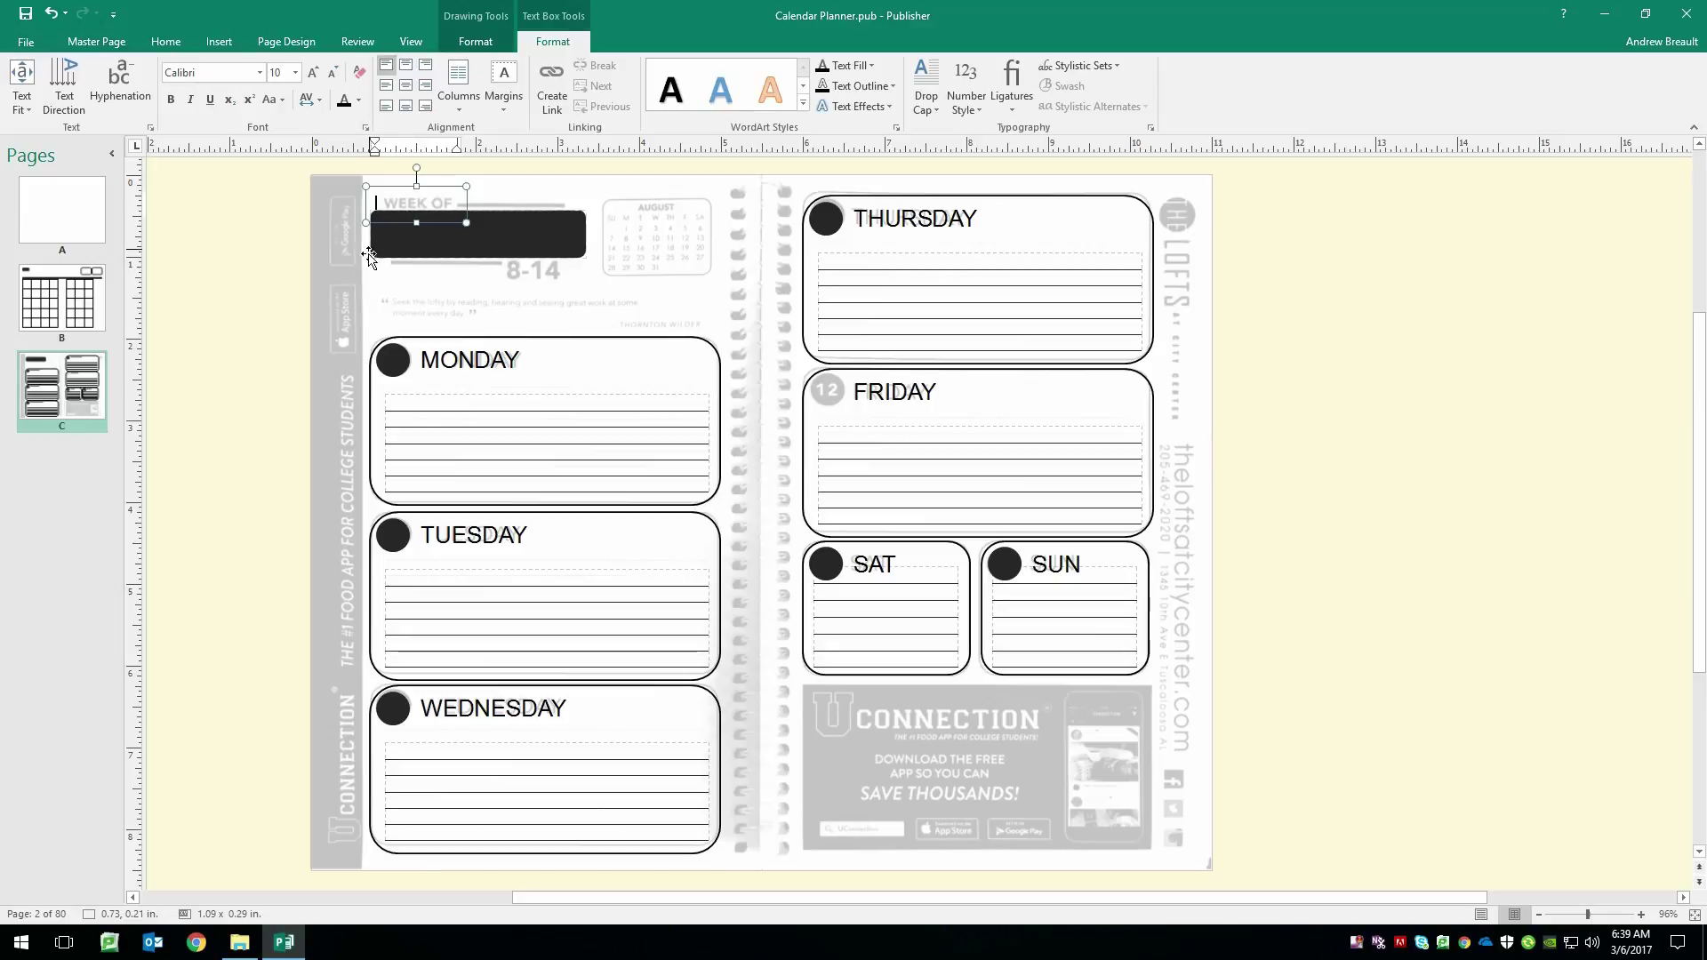
left_click(406, 86)
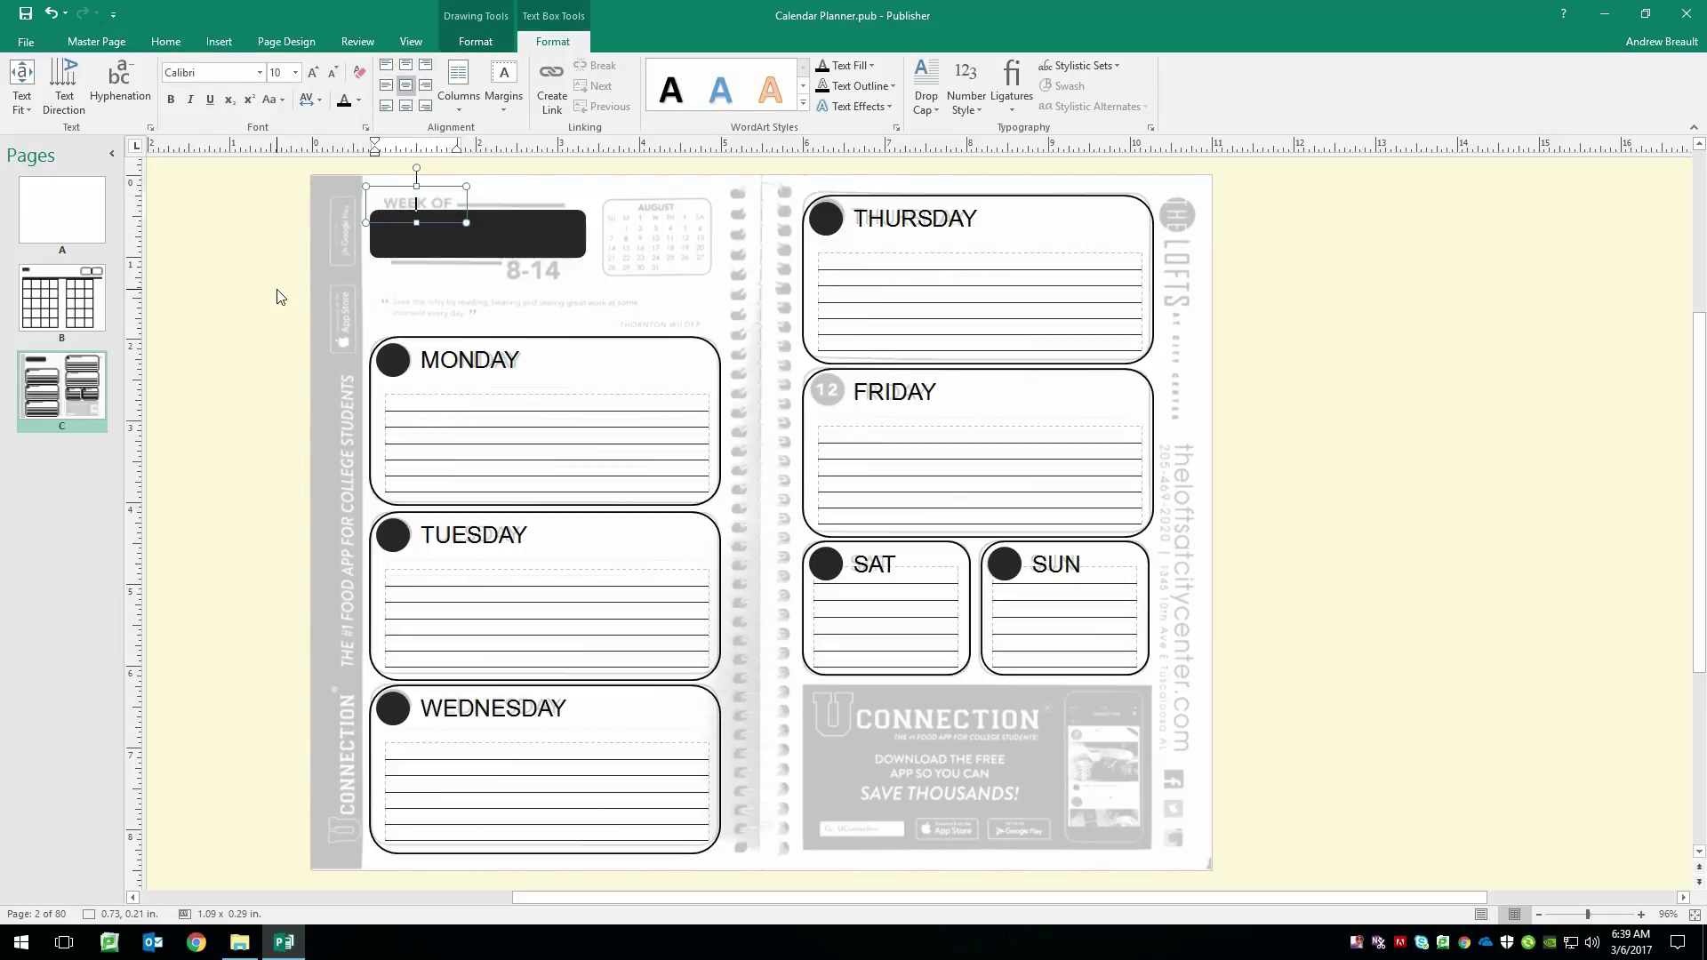
left_click(170, 98)
left_click(217, 72)
type("Arial Black")
key("Return")
type("WEEK OF")
left_click_drag(446, 207, 387, 204)
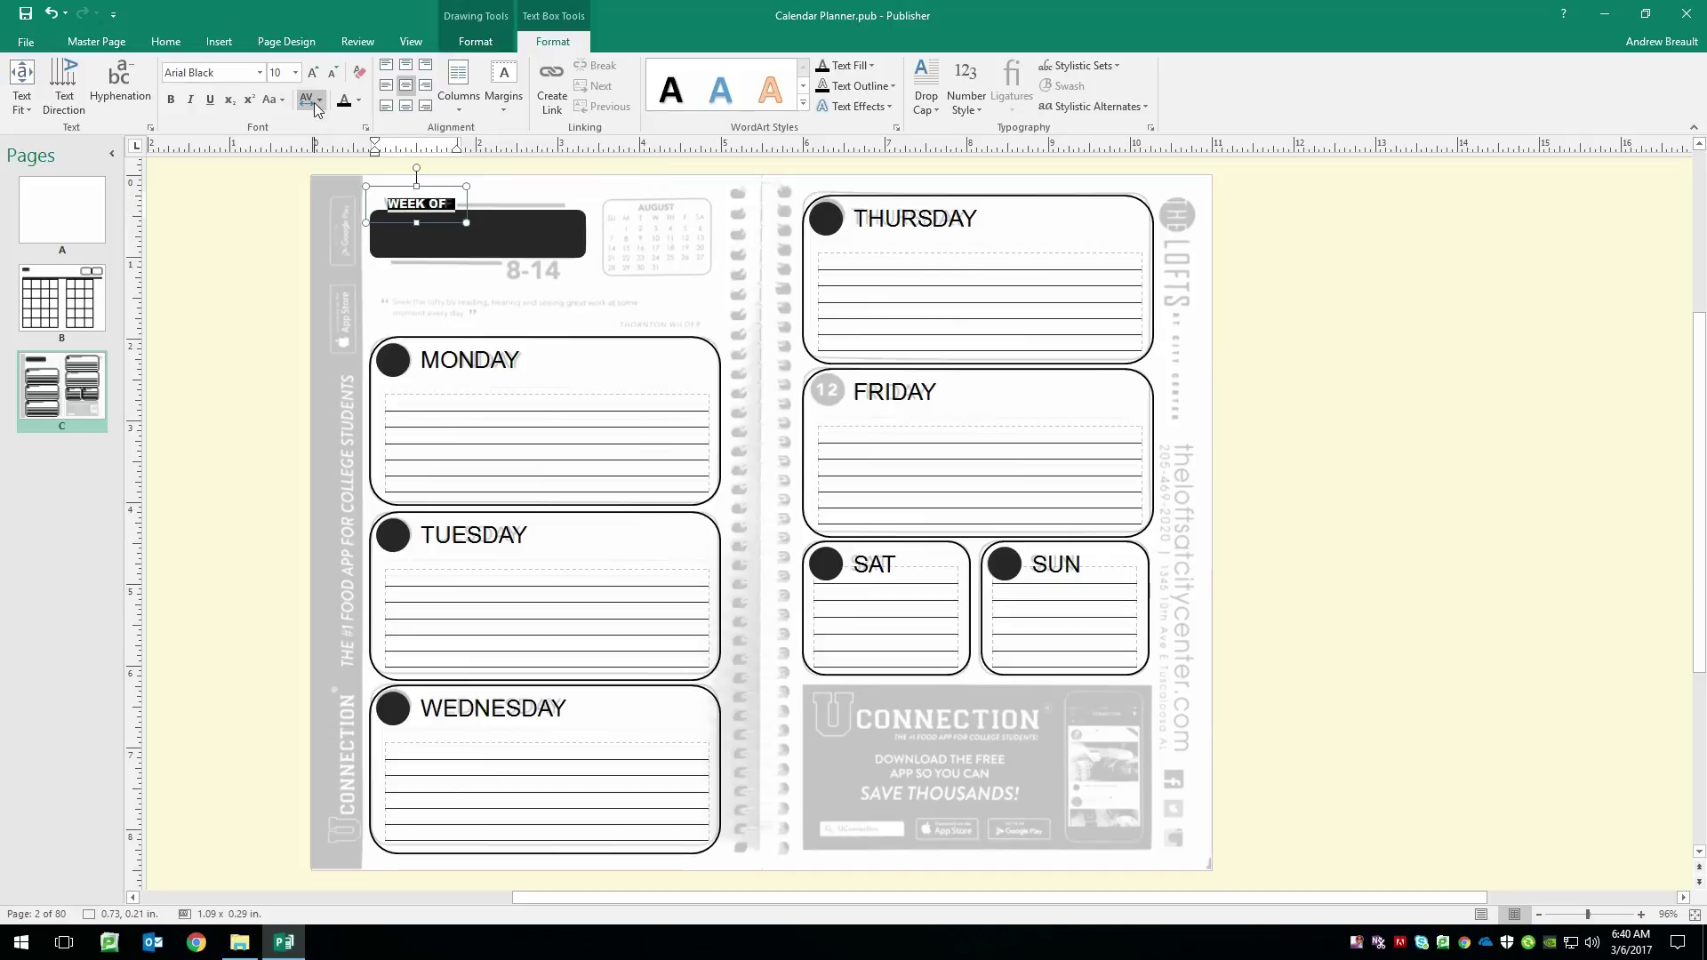
left_click(313, 73)
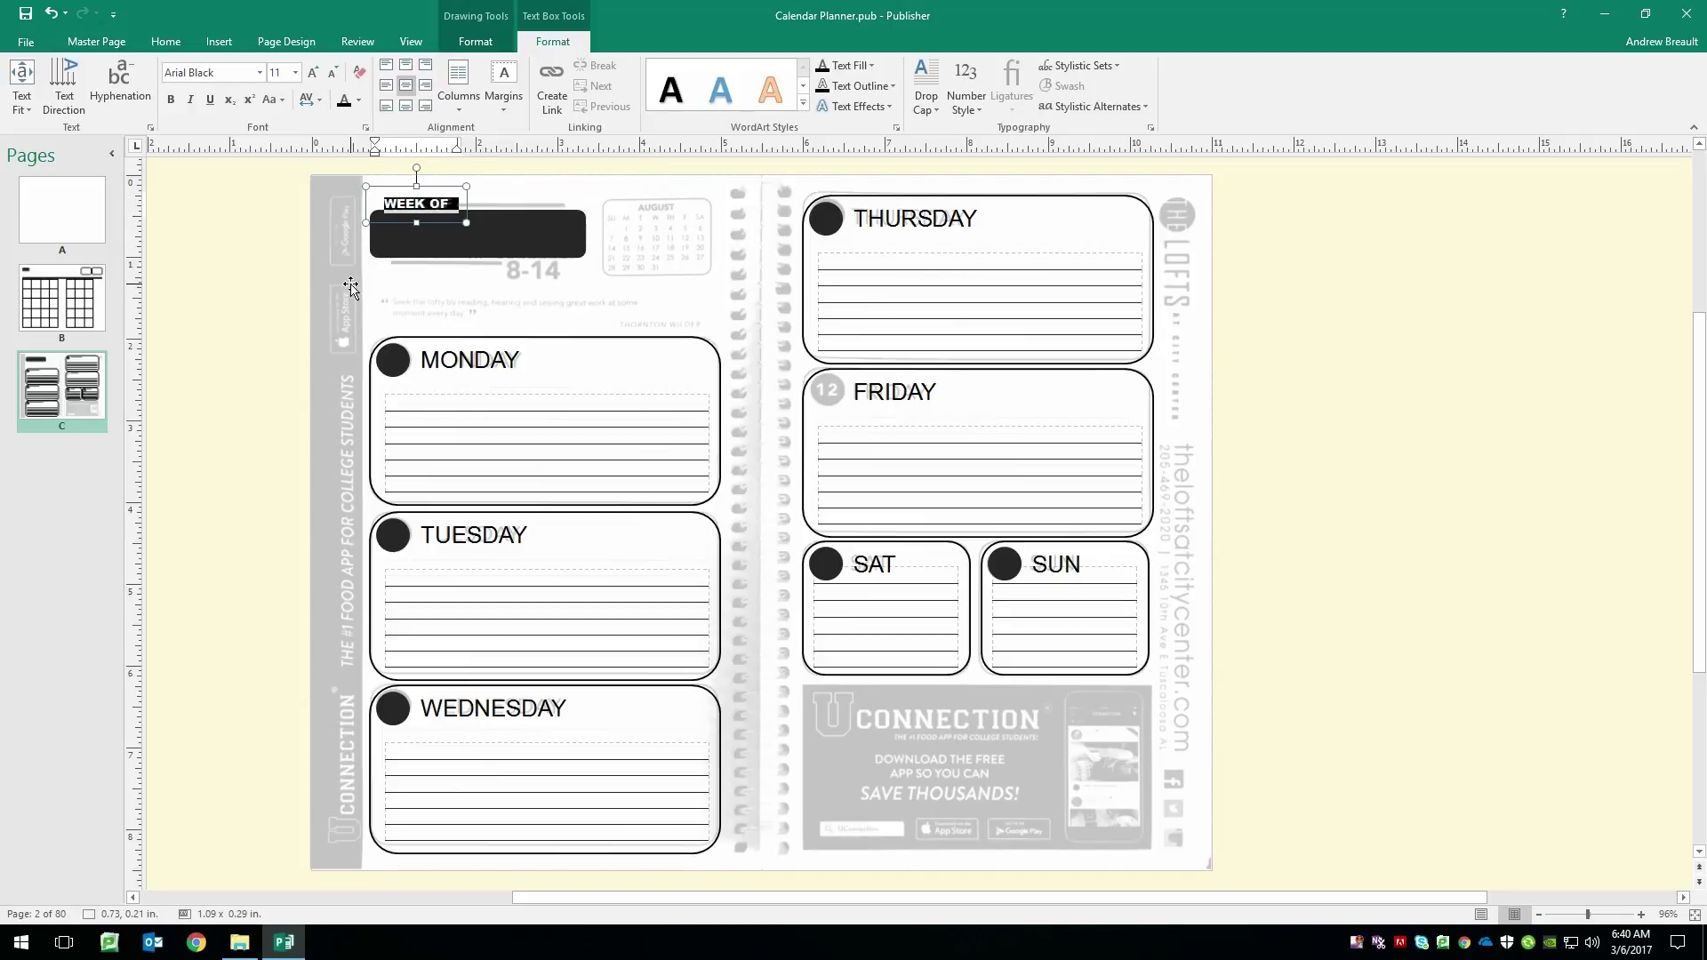
left_click(300, 323)
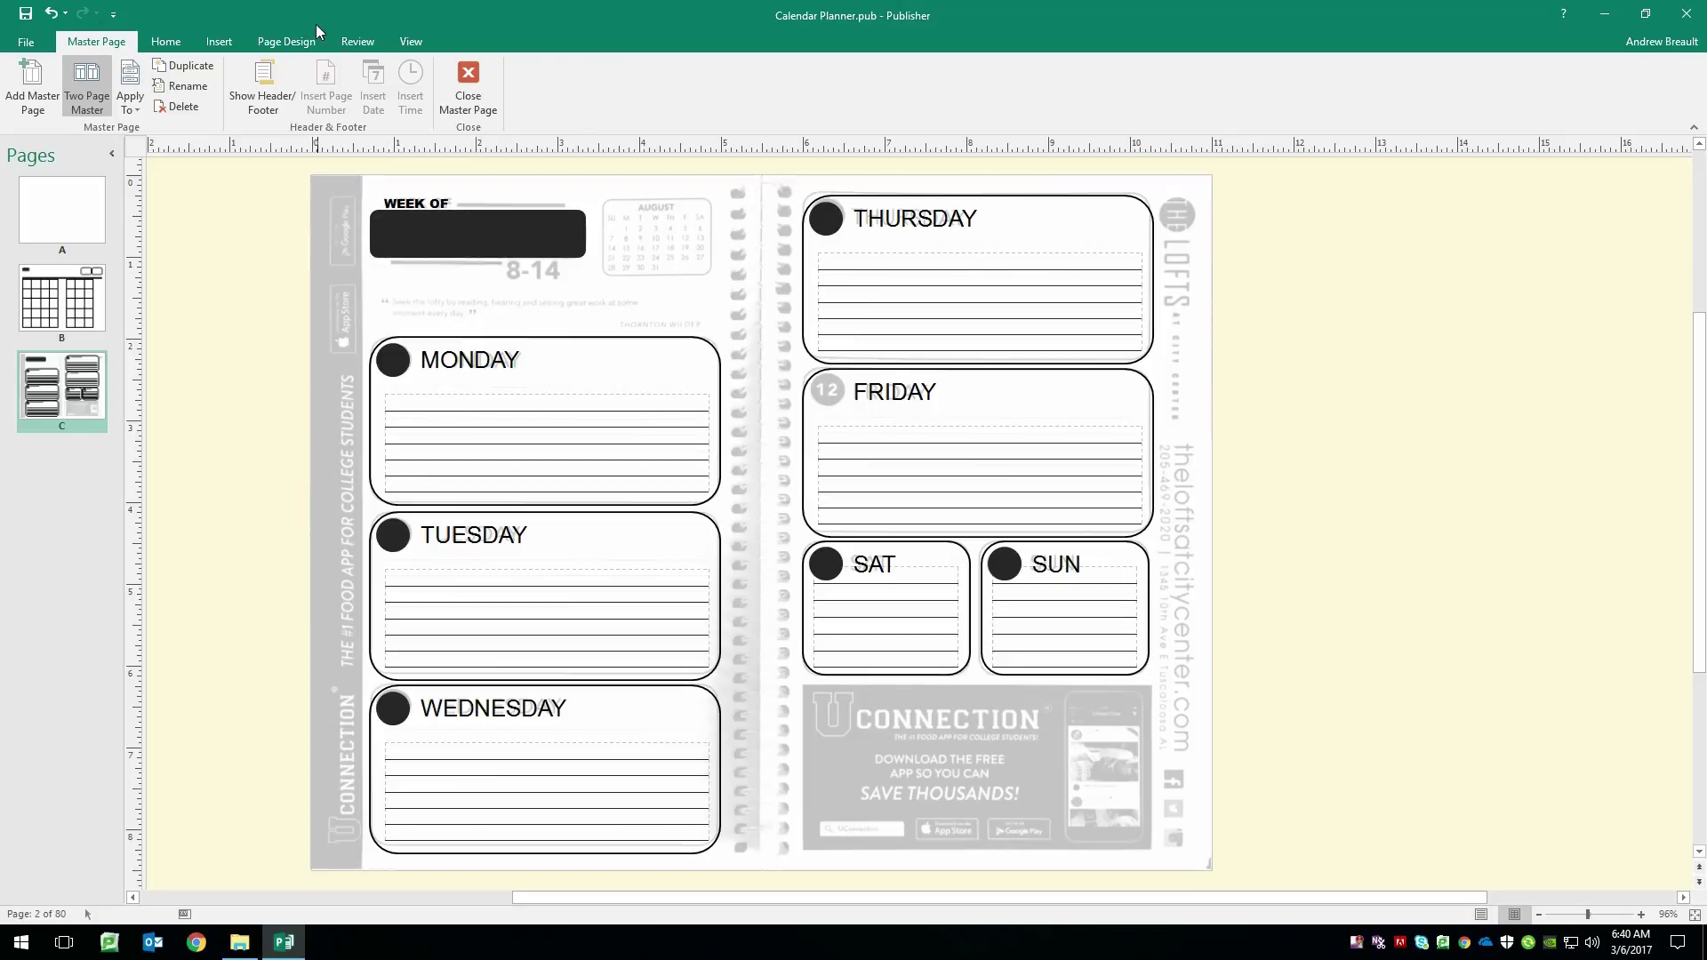
- Draw a 3 pt black underline to the right of the WEEK OF label
left_click(174, 49)
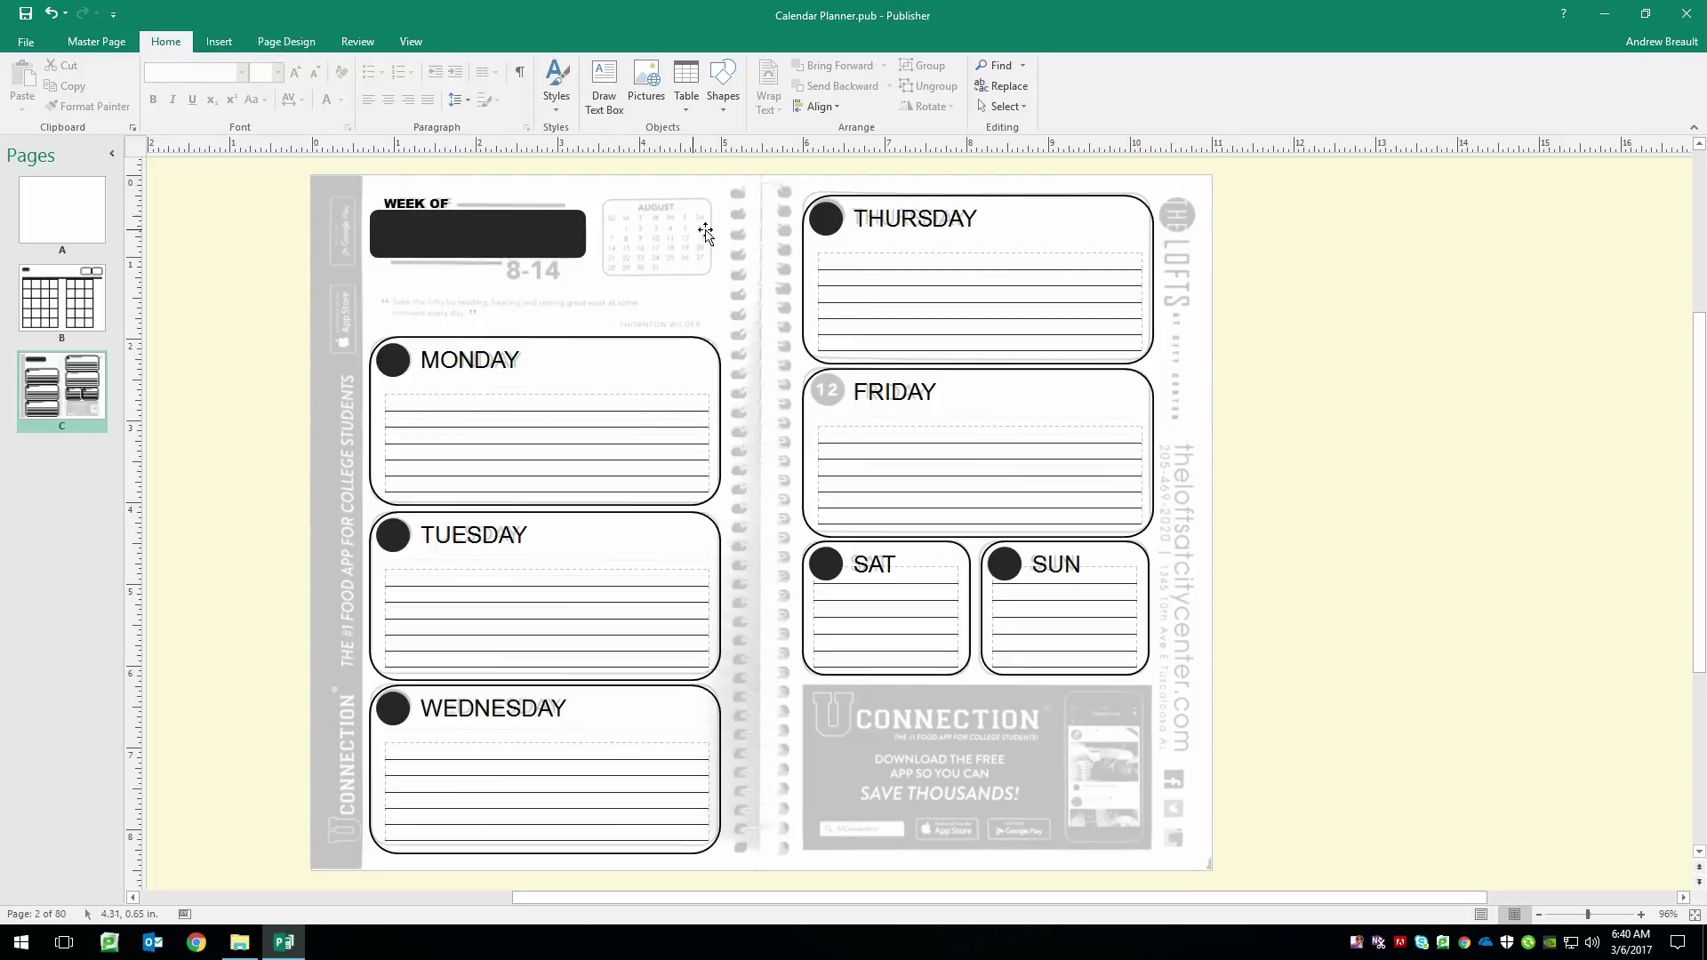
left_click(725, 99)
left_click(733, 149)
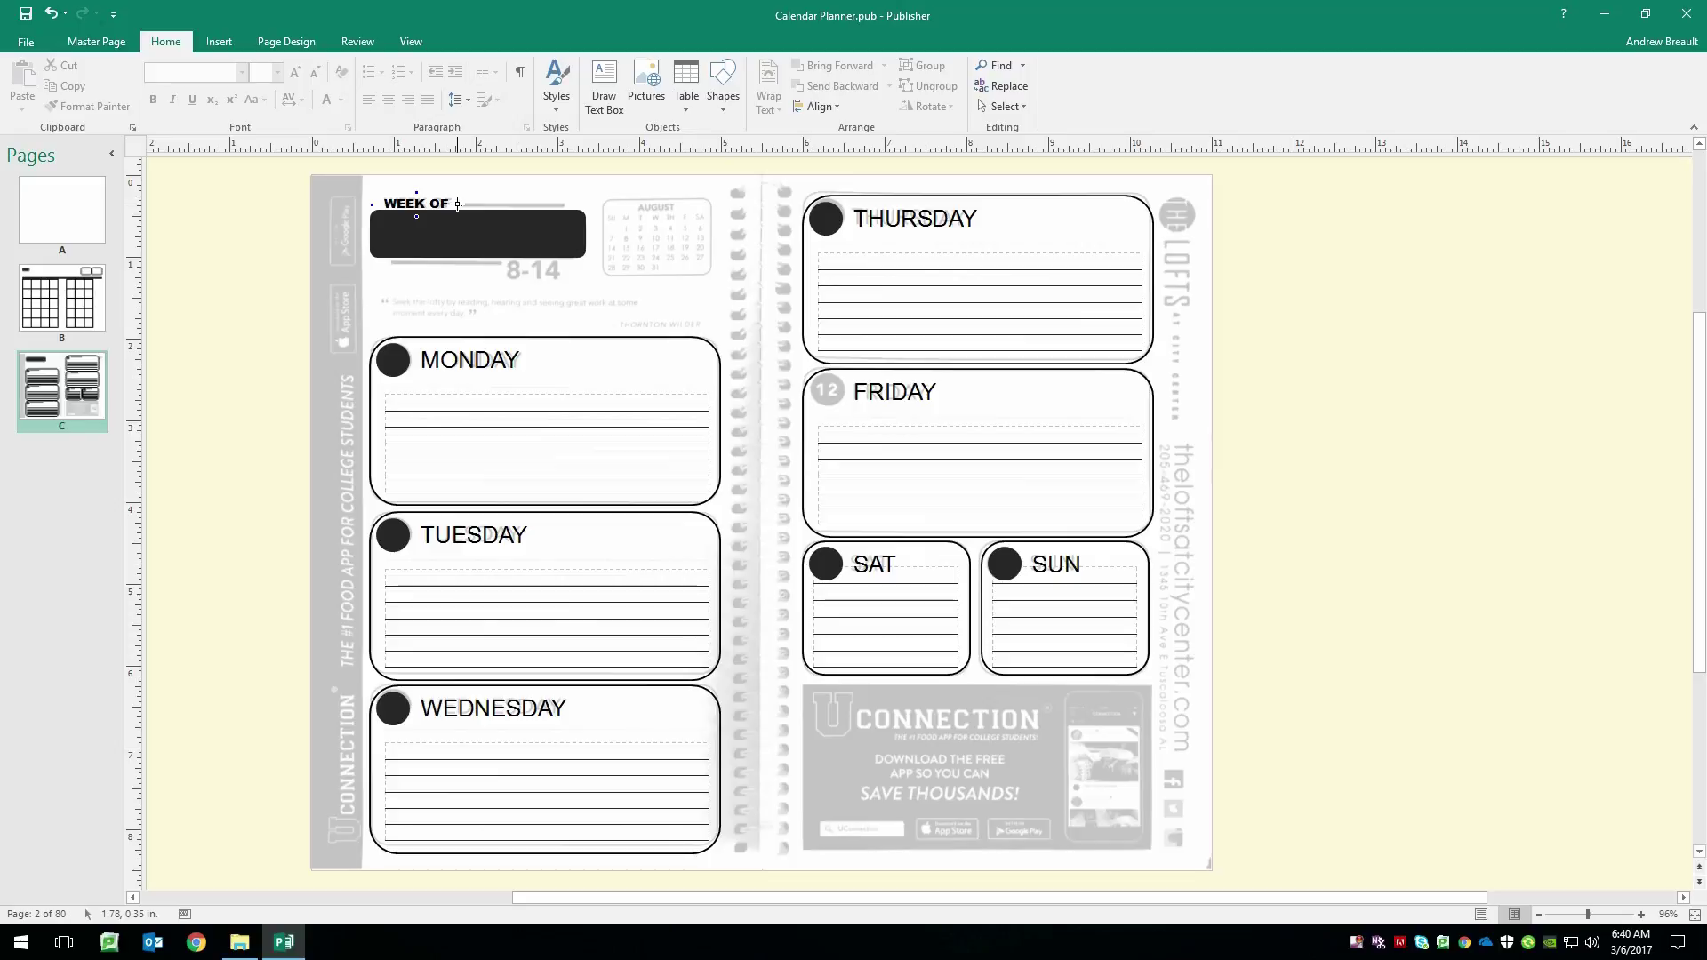
left_click_drag(457, 203, 525, 204)
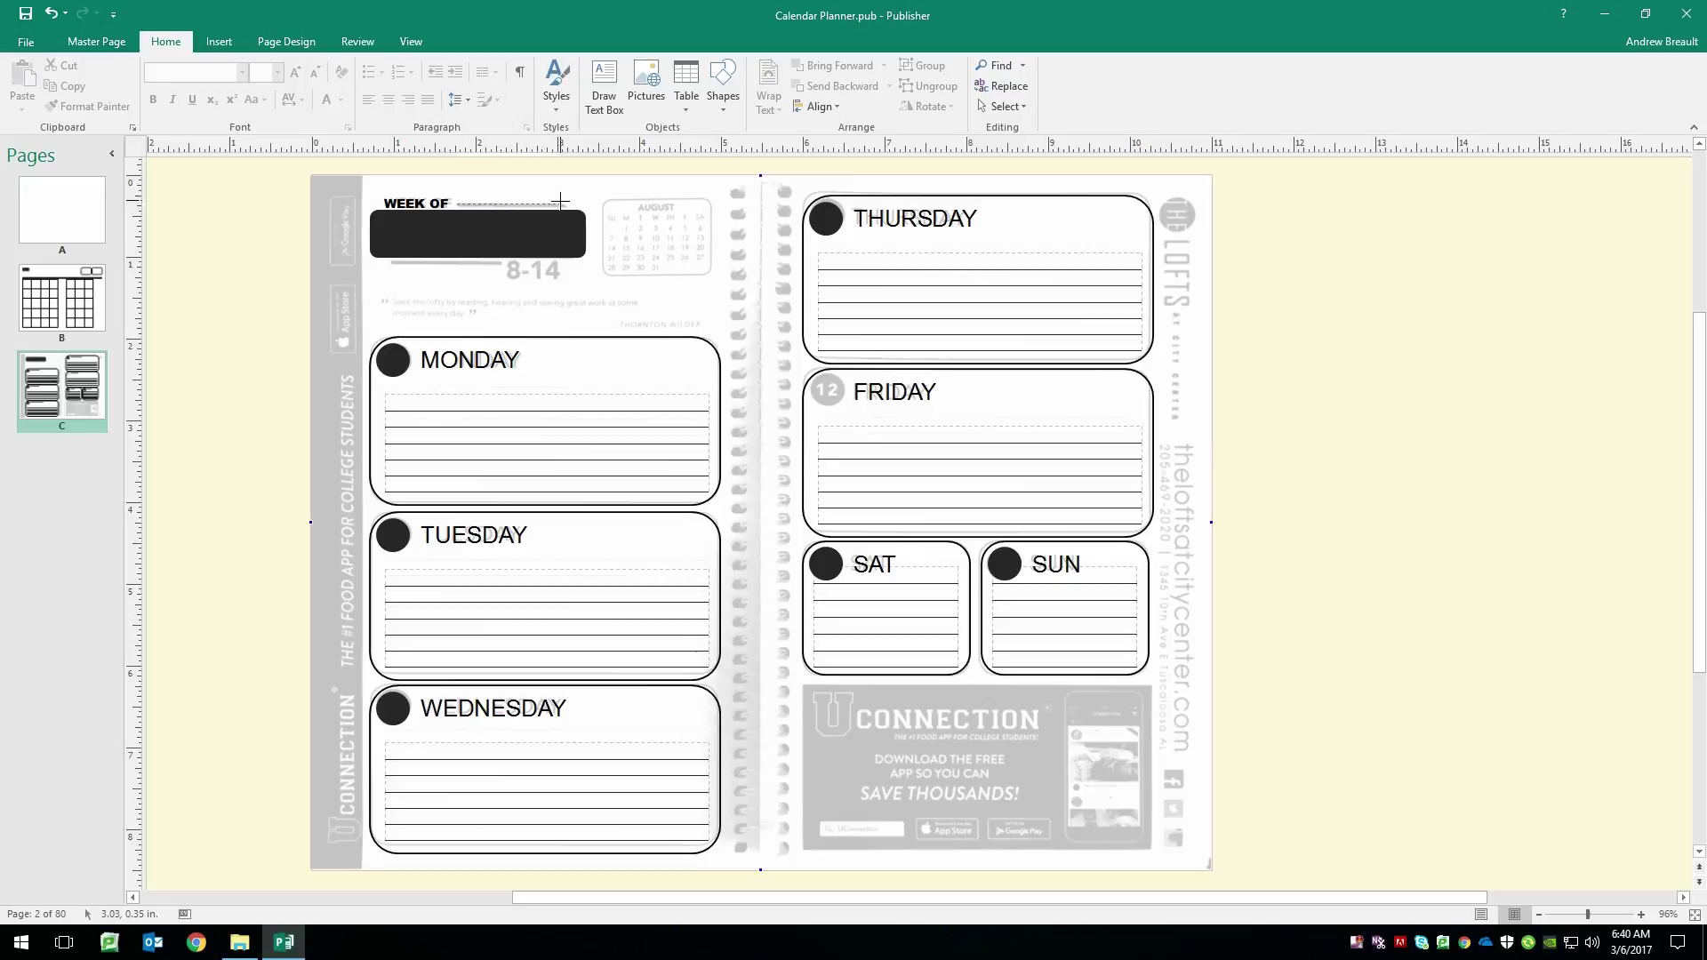
left_click_drag(566, 203, 565, 203)
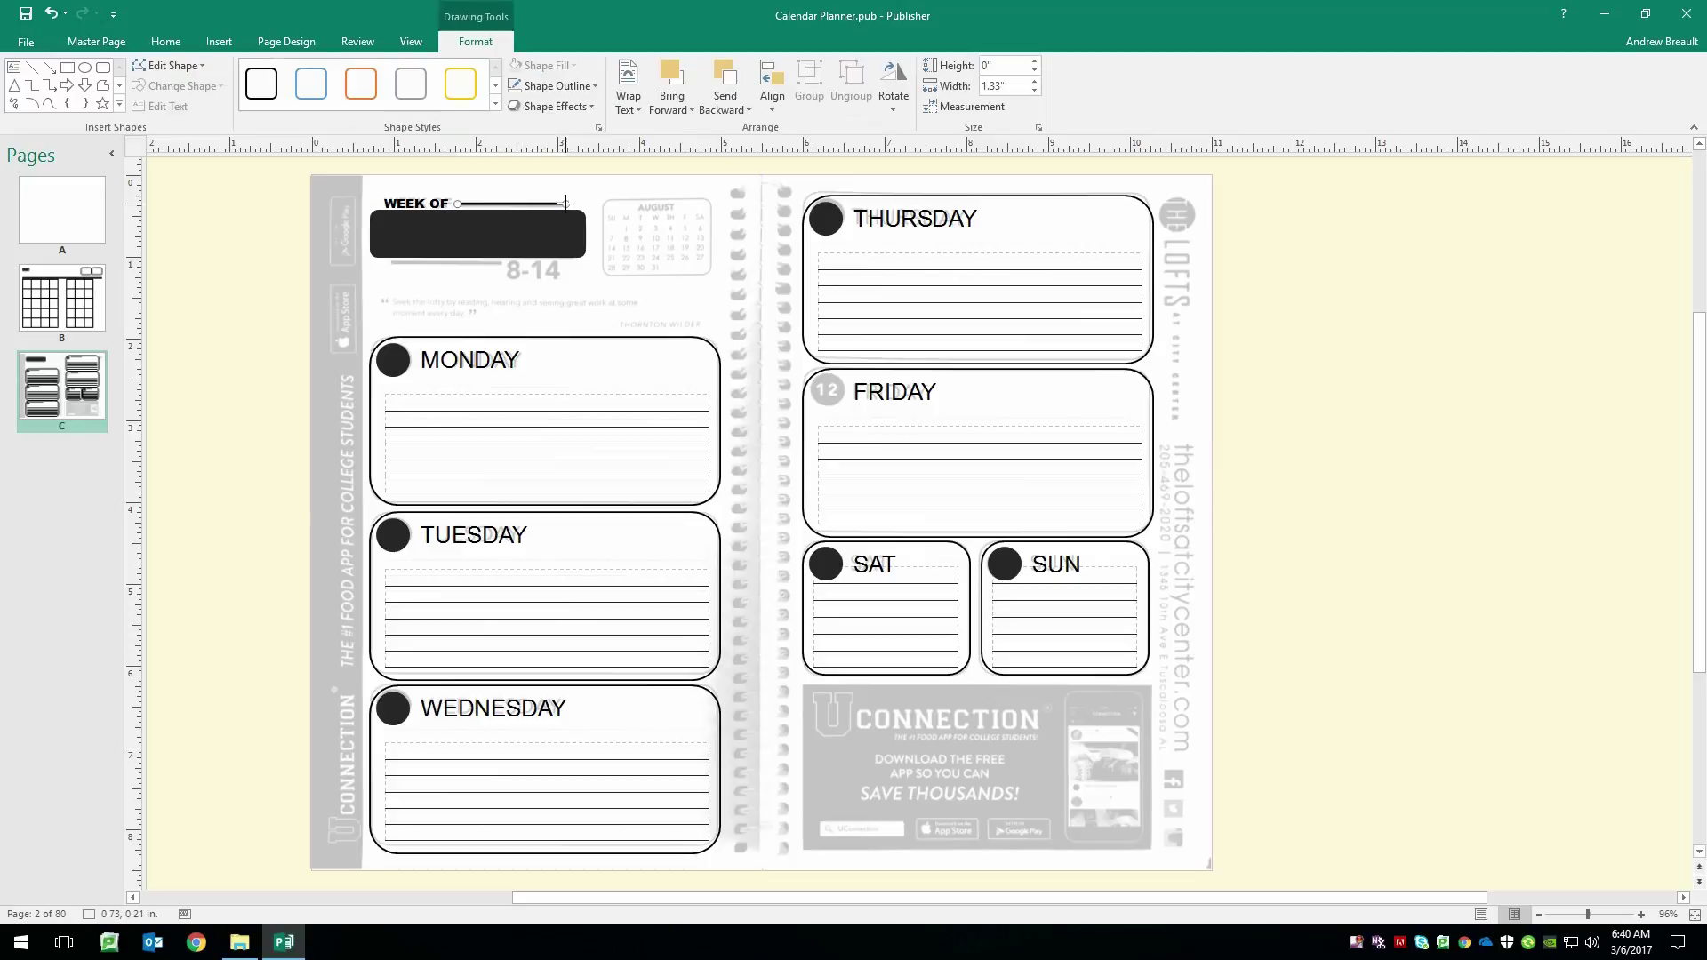
right_click(502, 205)
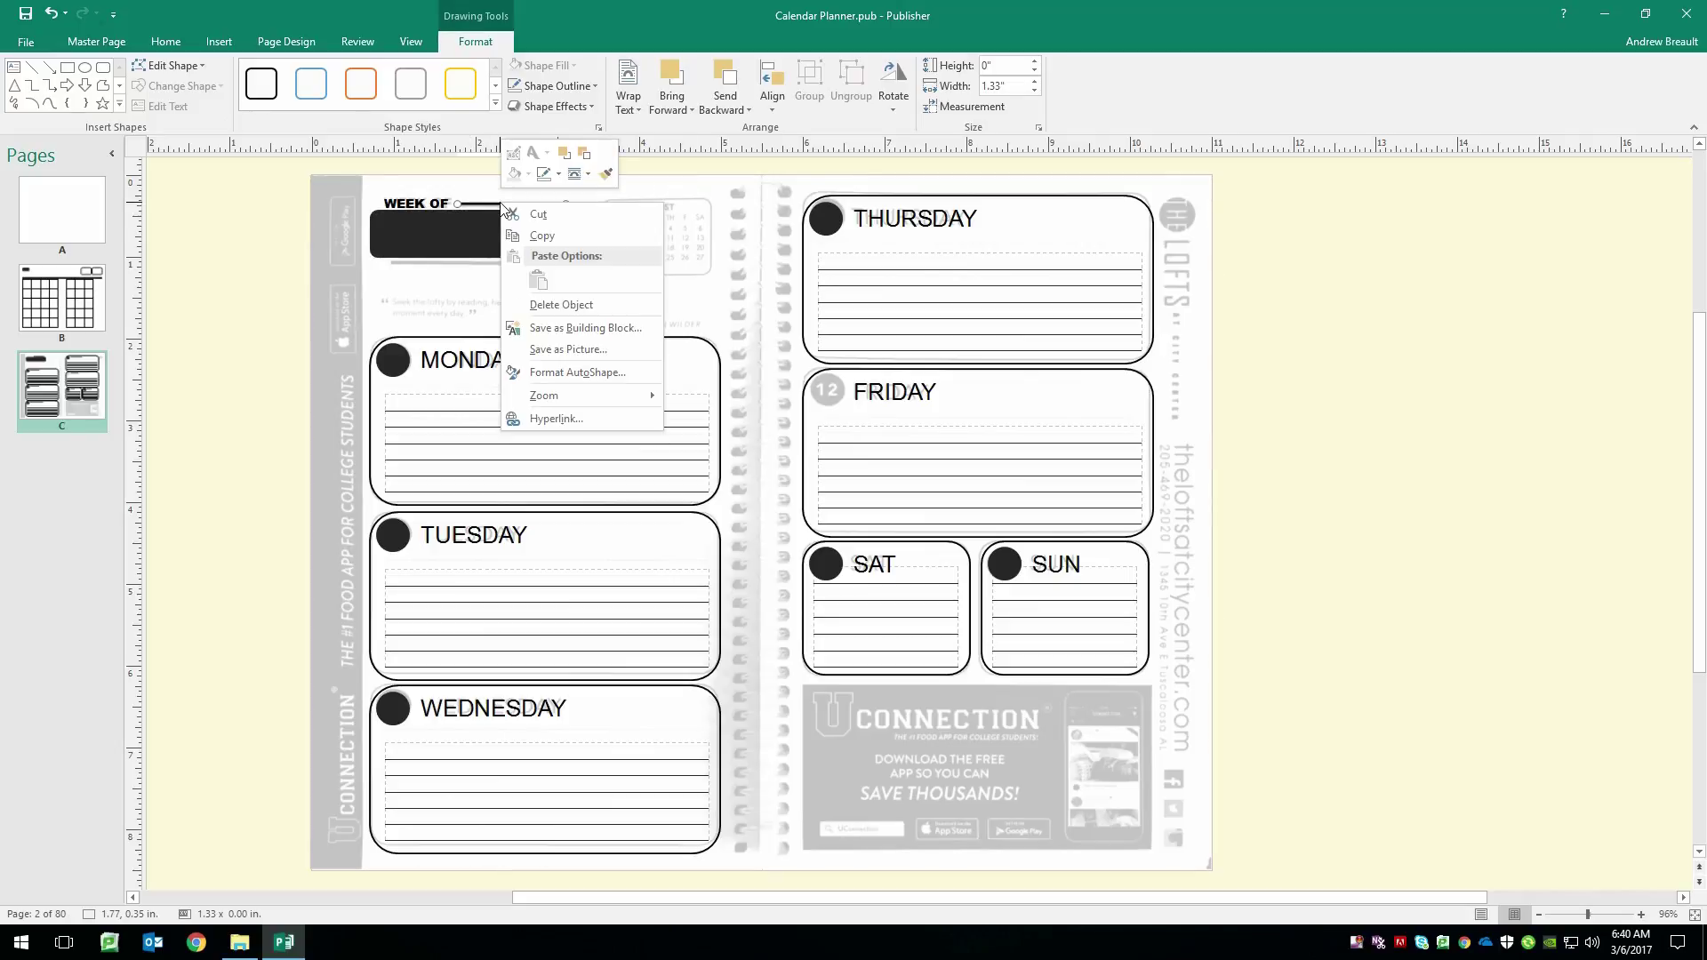
left_click(599, 372)
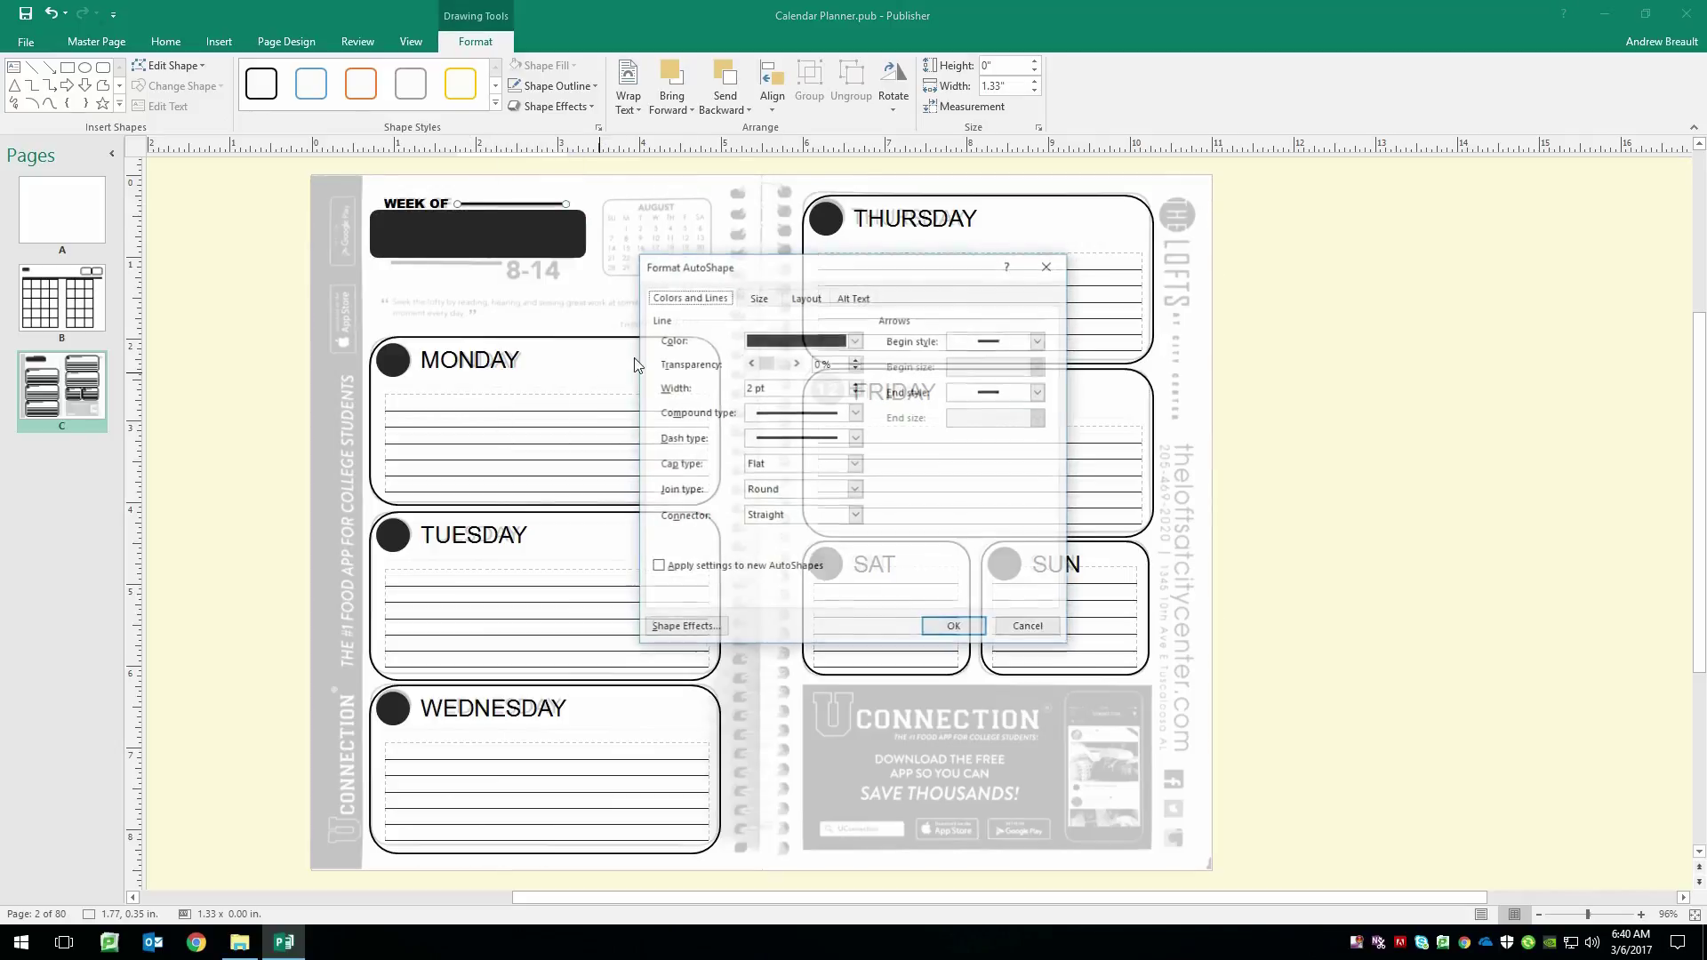
left_click(855, 387)
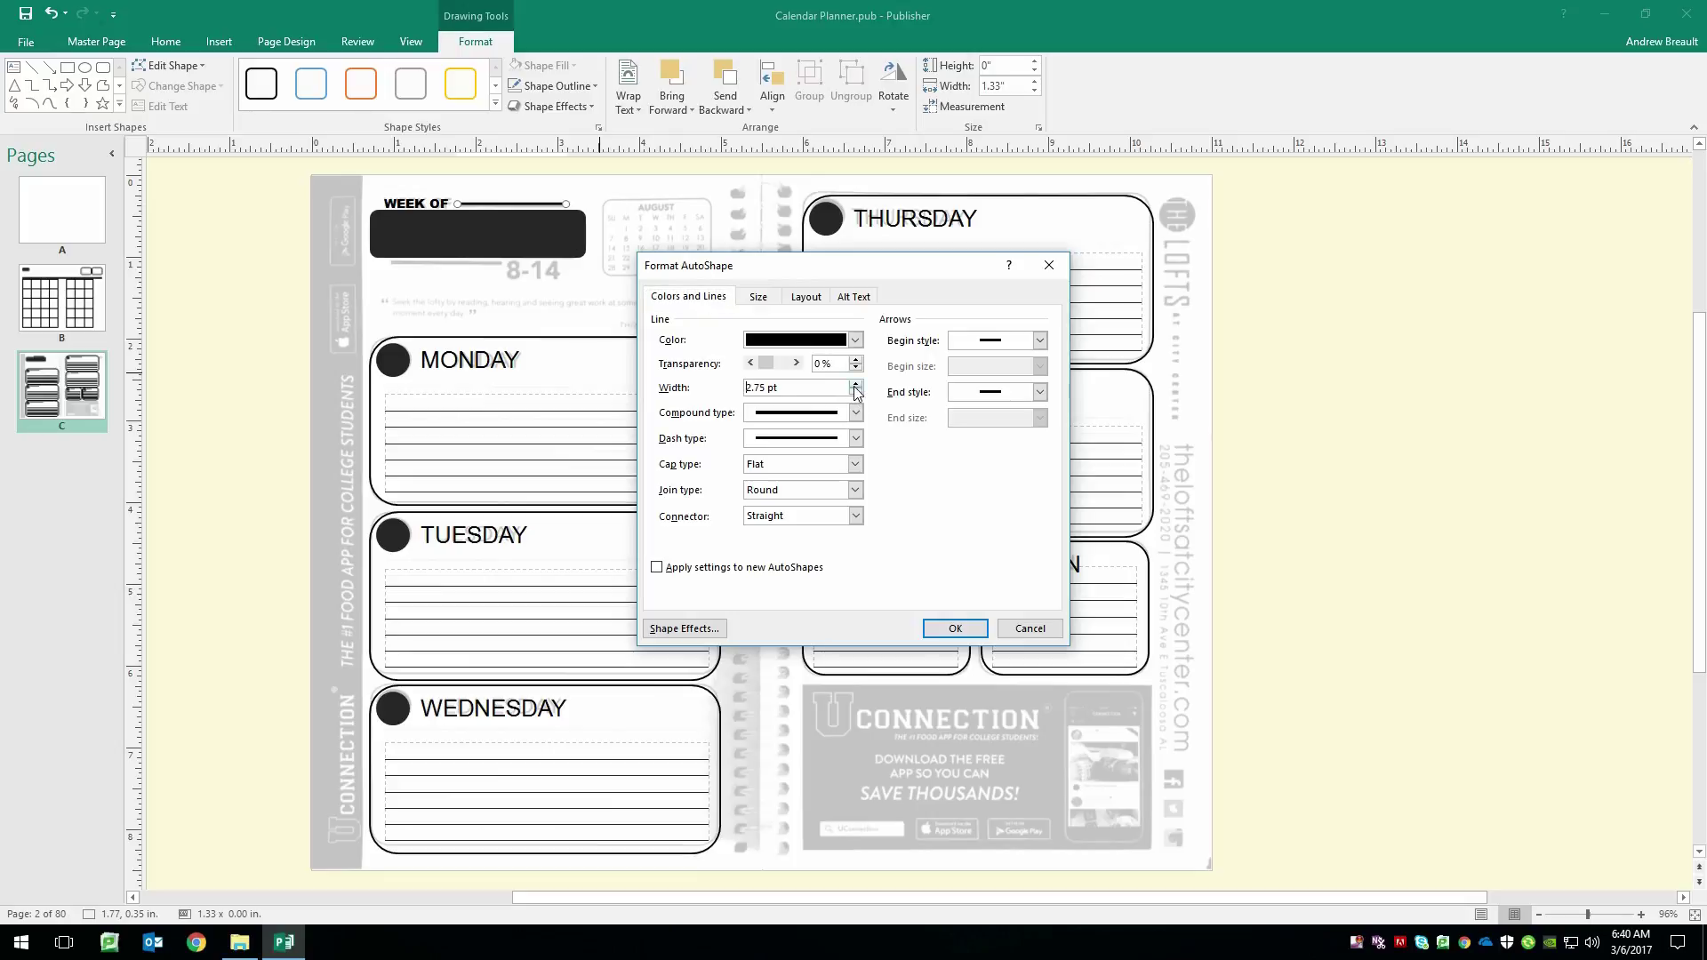
left_click(972, 629)
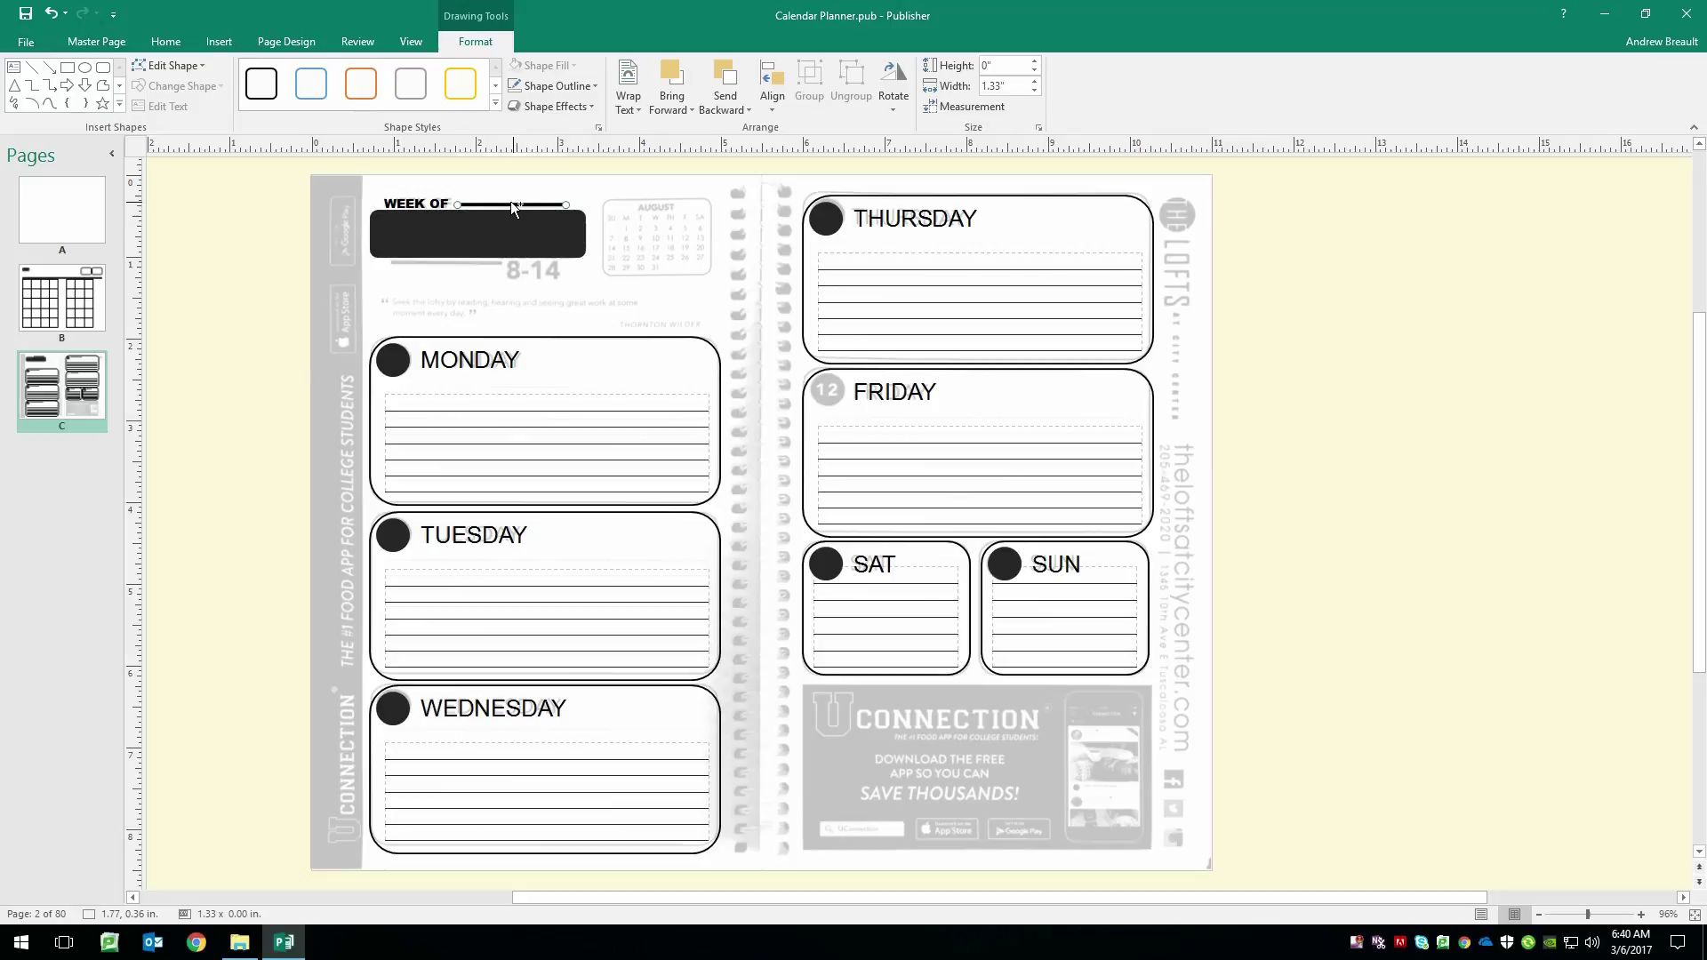
left_click(451, 262)
key("ctrl+m")
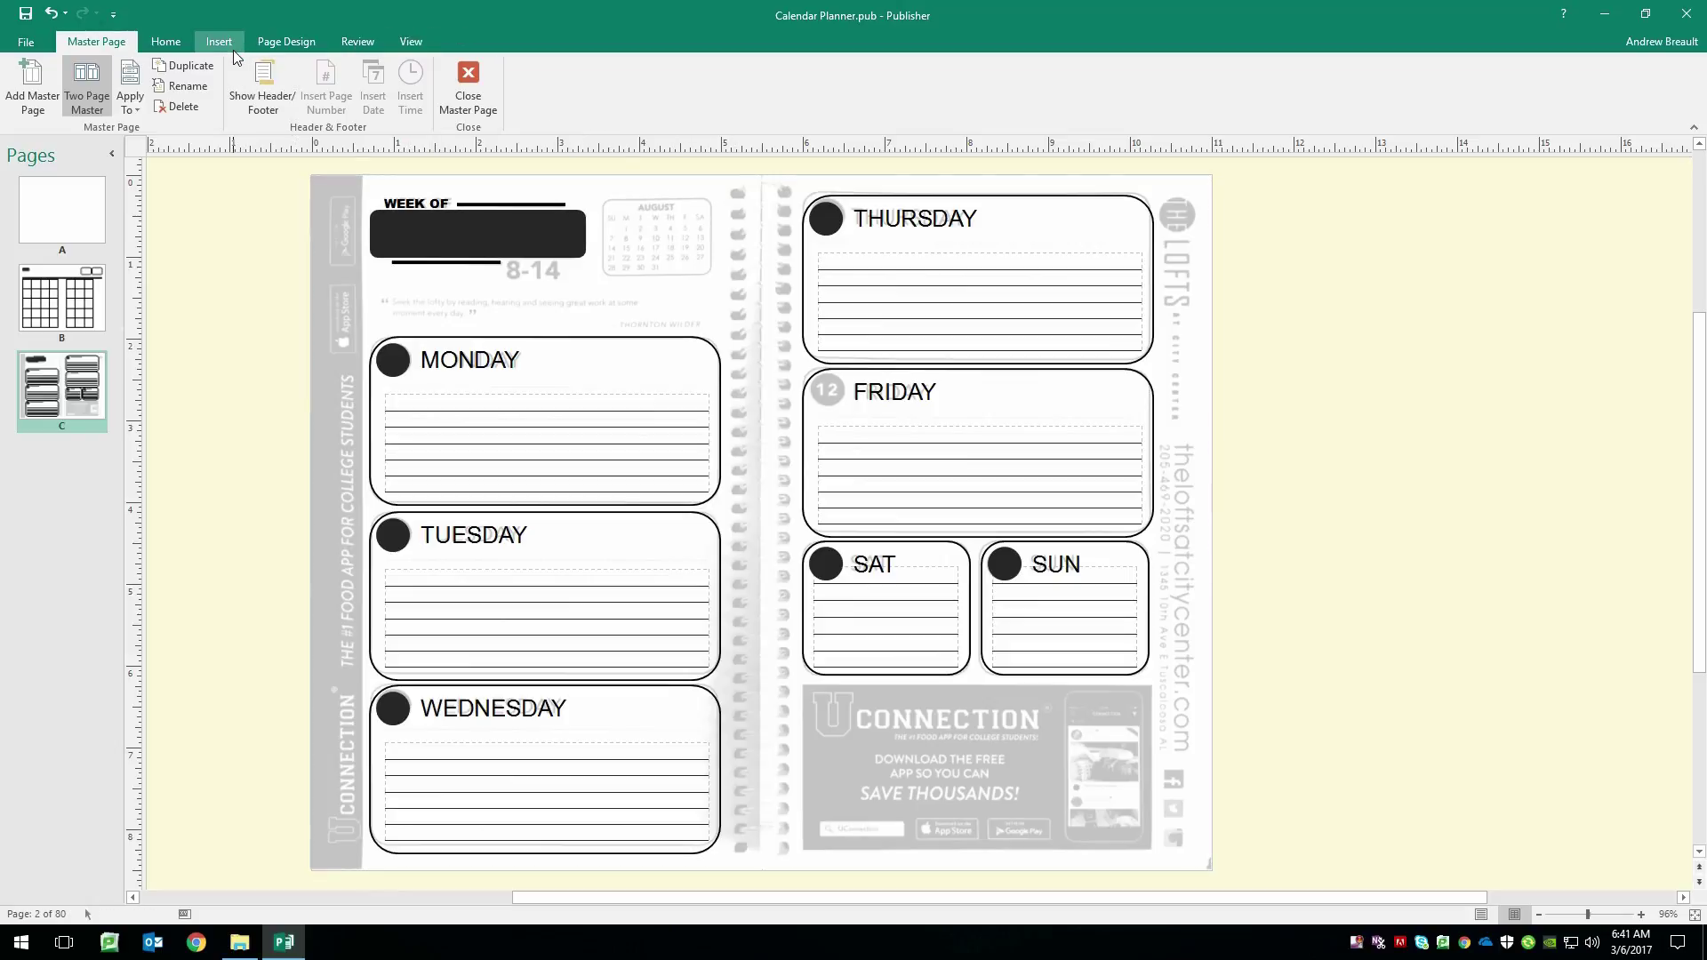
- Draw a rounded rectangle snugly around the mini calendar
left_click(166, 45)
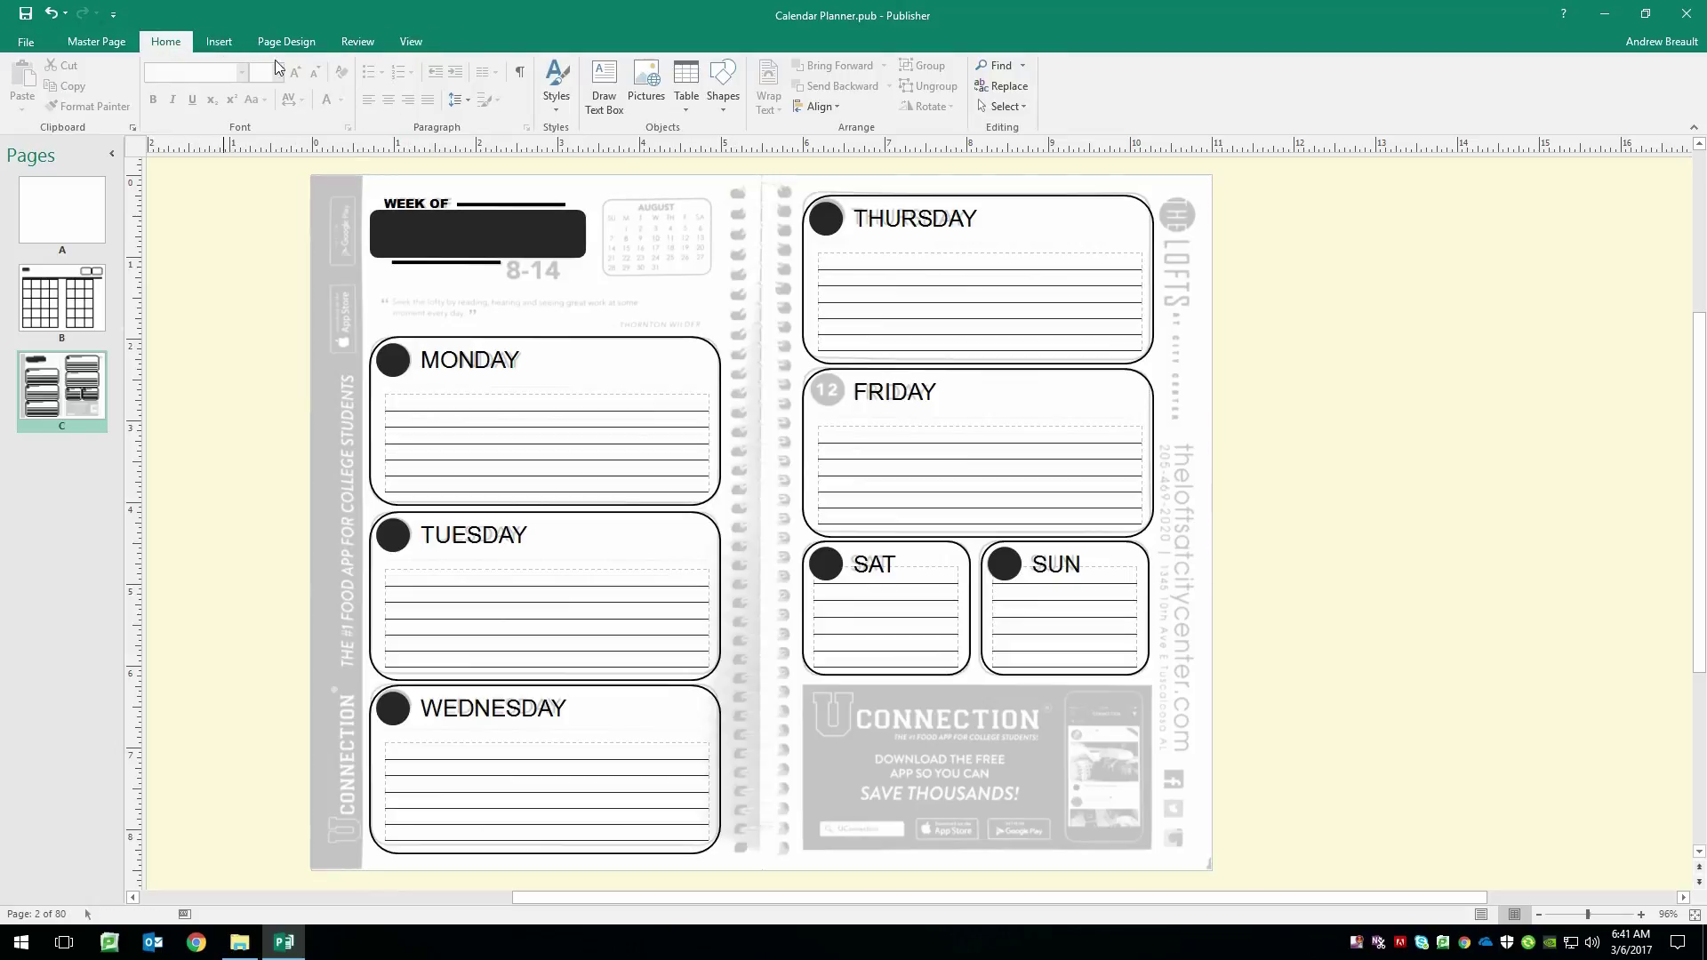
left_click(722, 89)
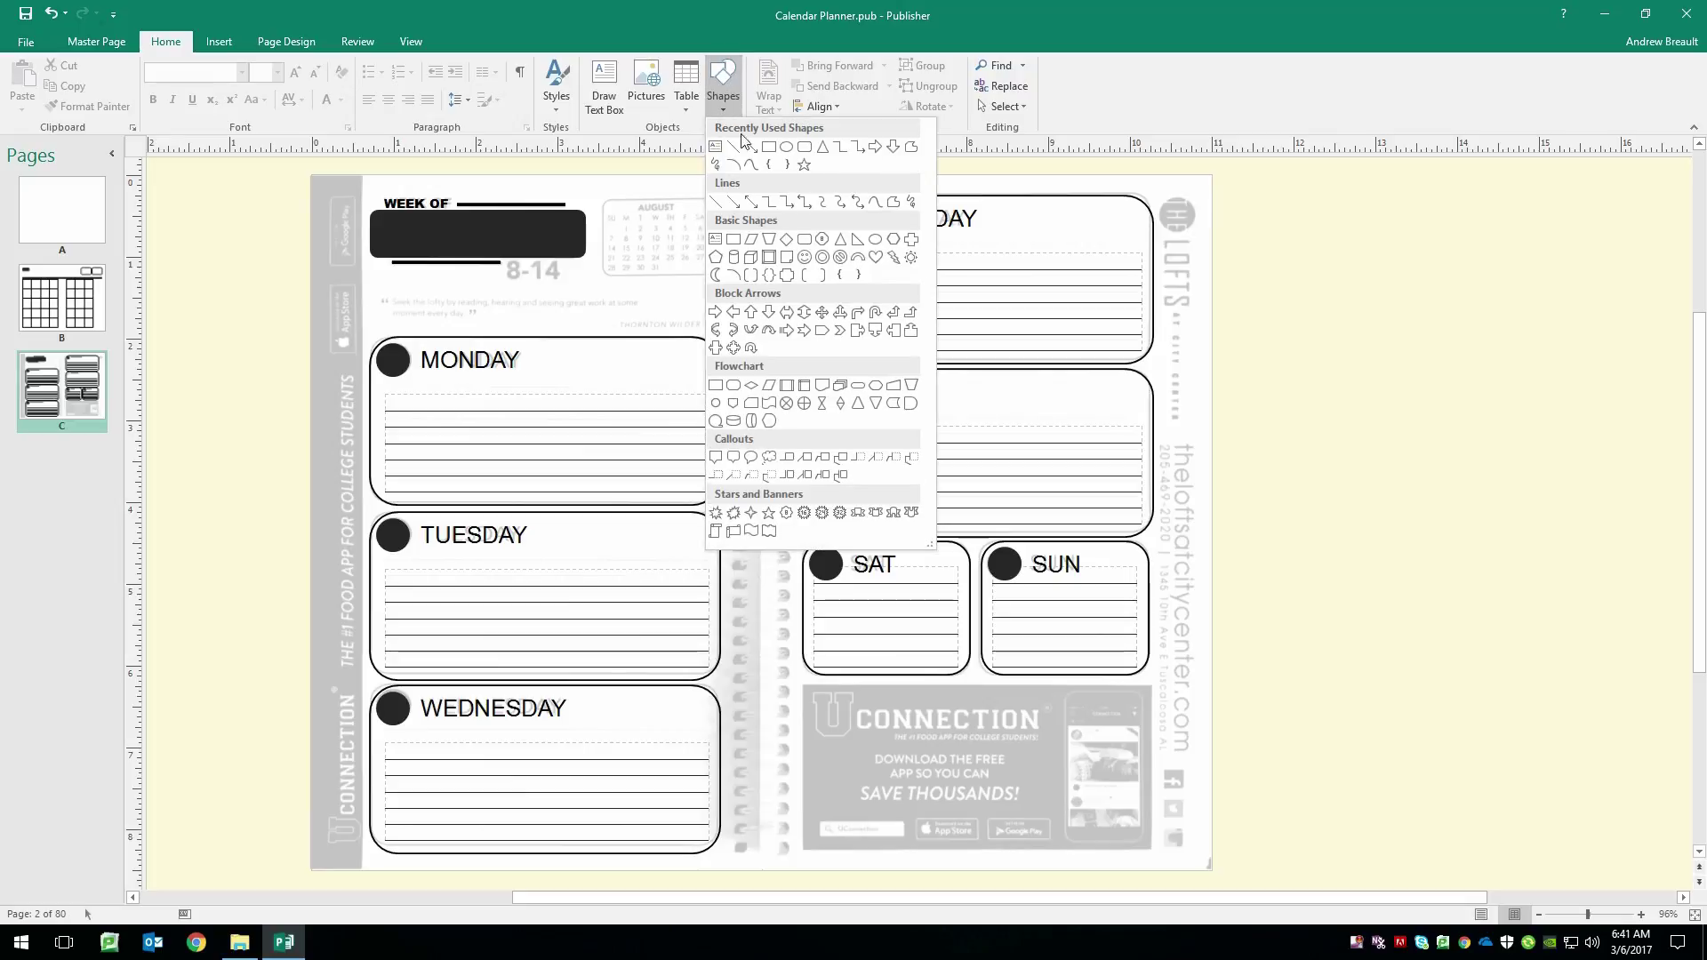
left_click(805, 147)
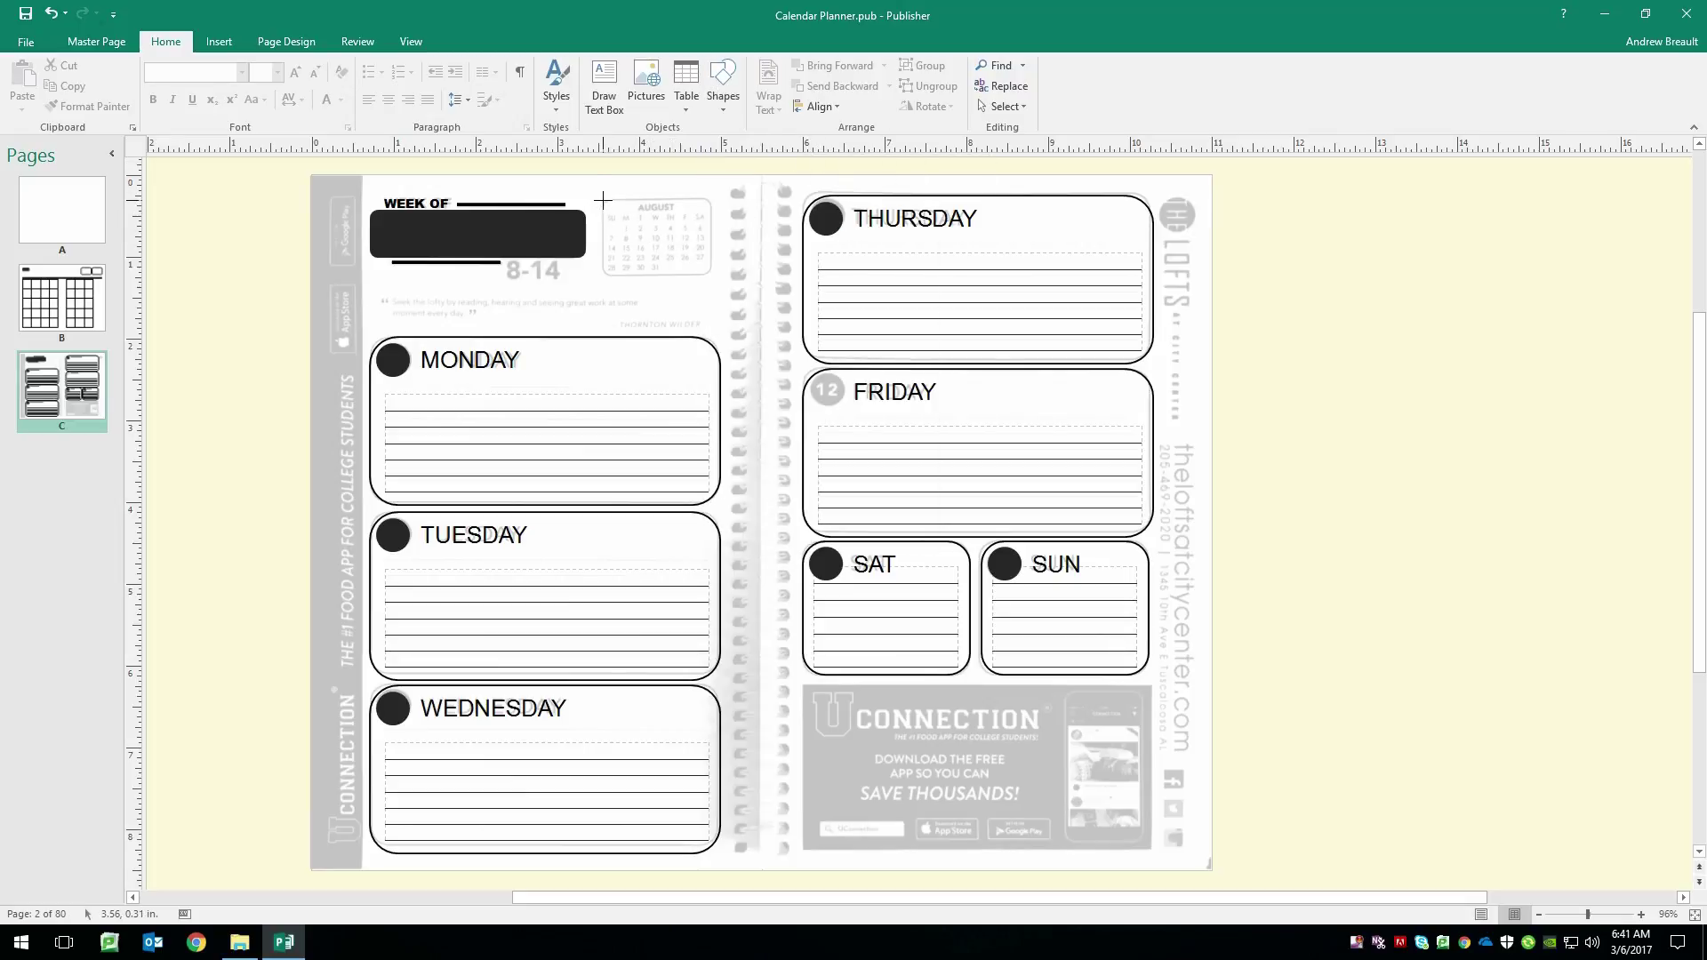
left_click_drag(603, 200, 712, 277)
left_click_drag(711, 276, 721, 275)
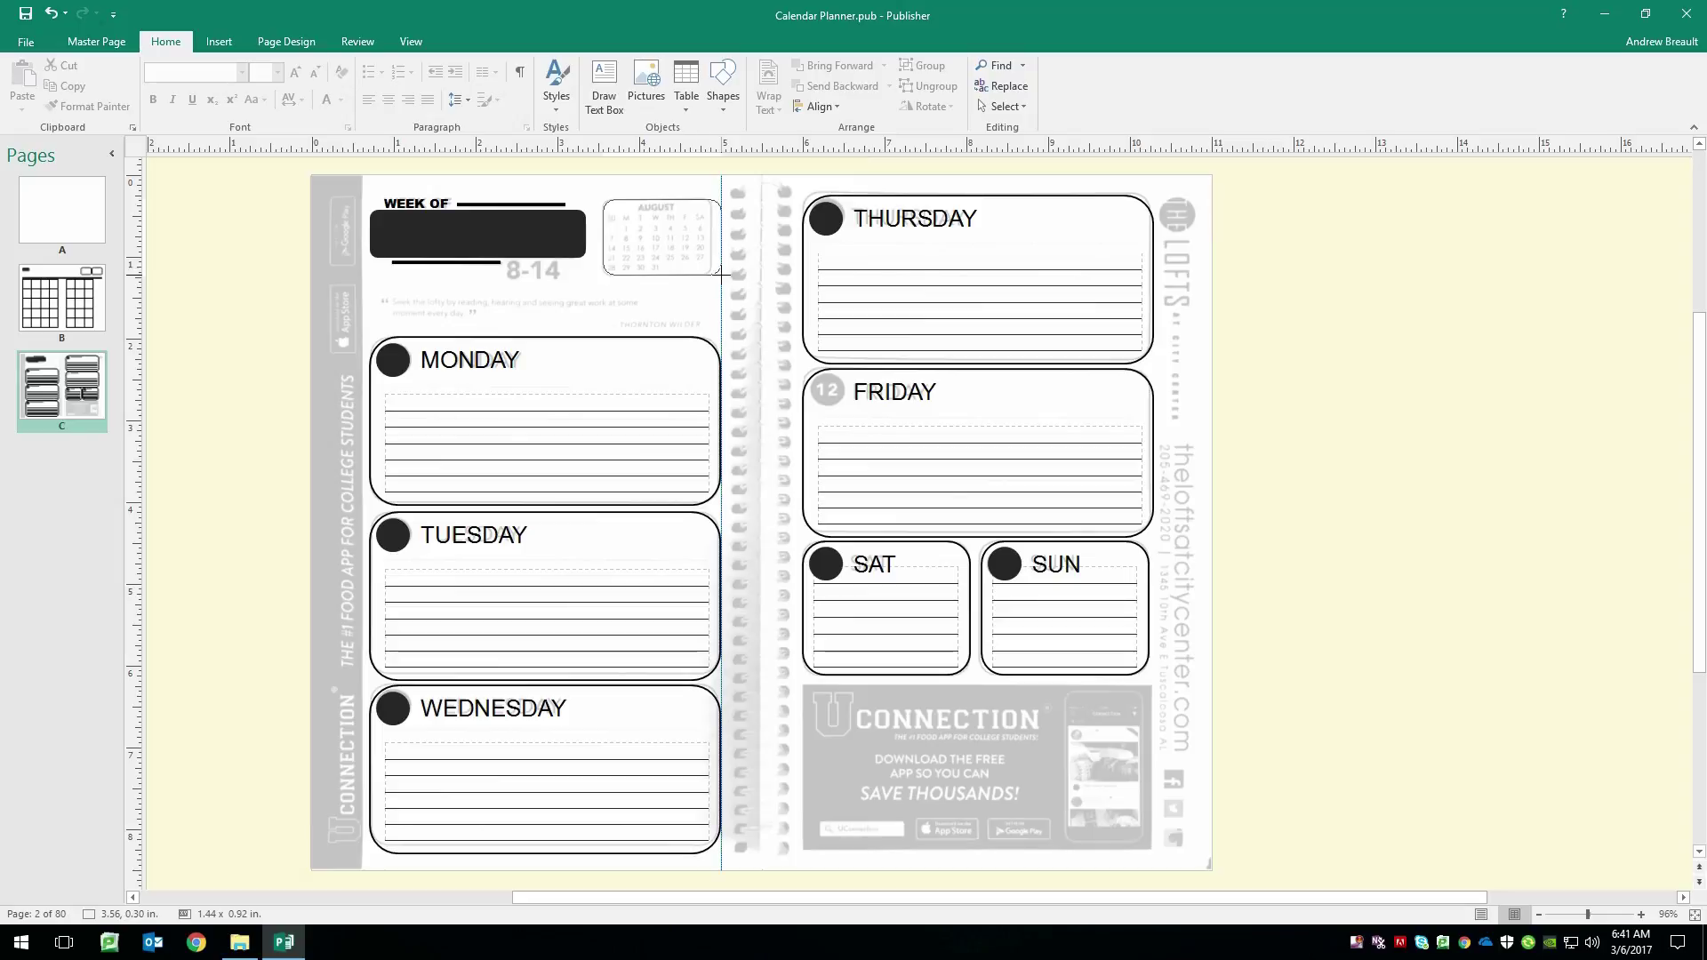
left_click_drag(721, 275, 711, 274)
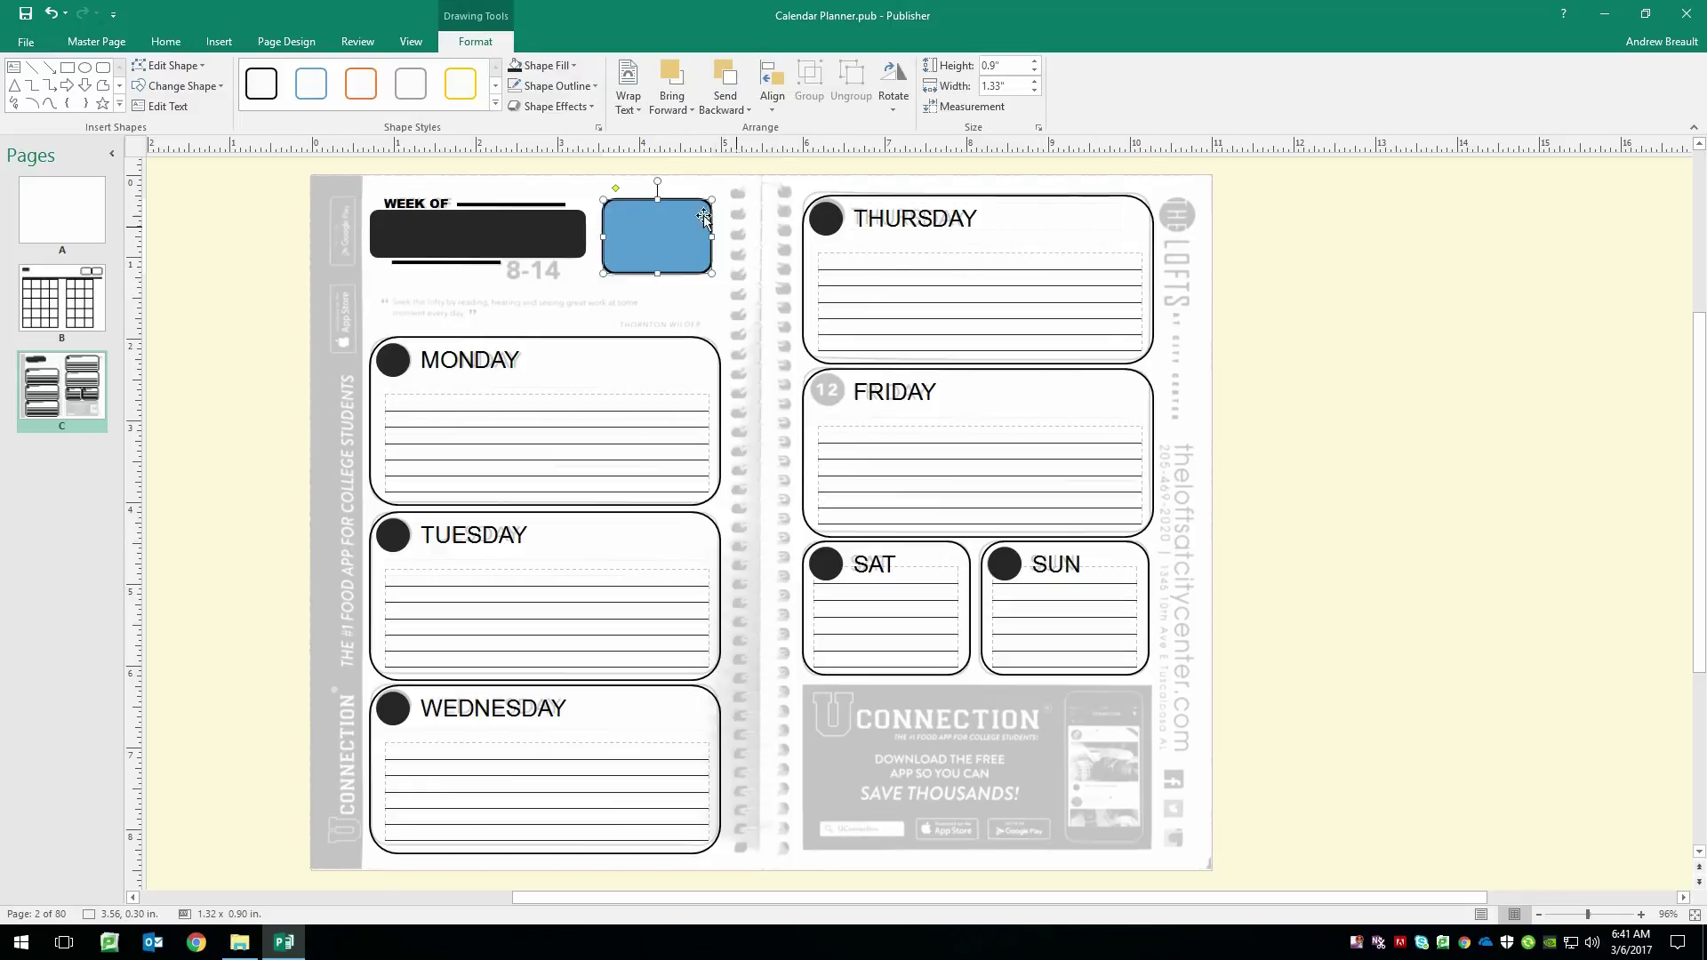
- Give the calendar box no fill and a black 1.75 pt outline
left_click(571, 67)
left_click(551, 223)
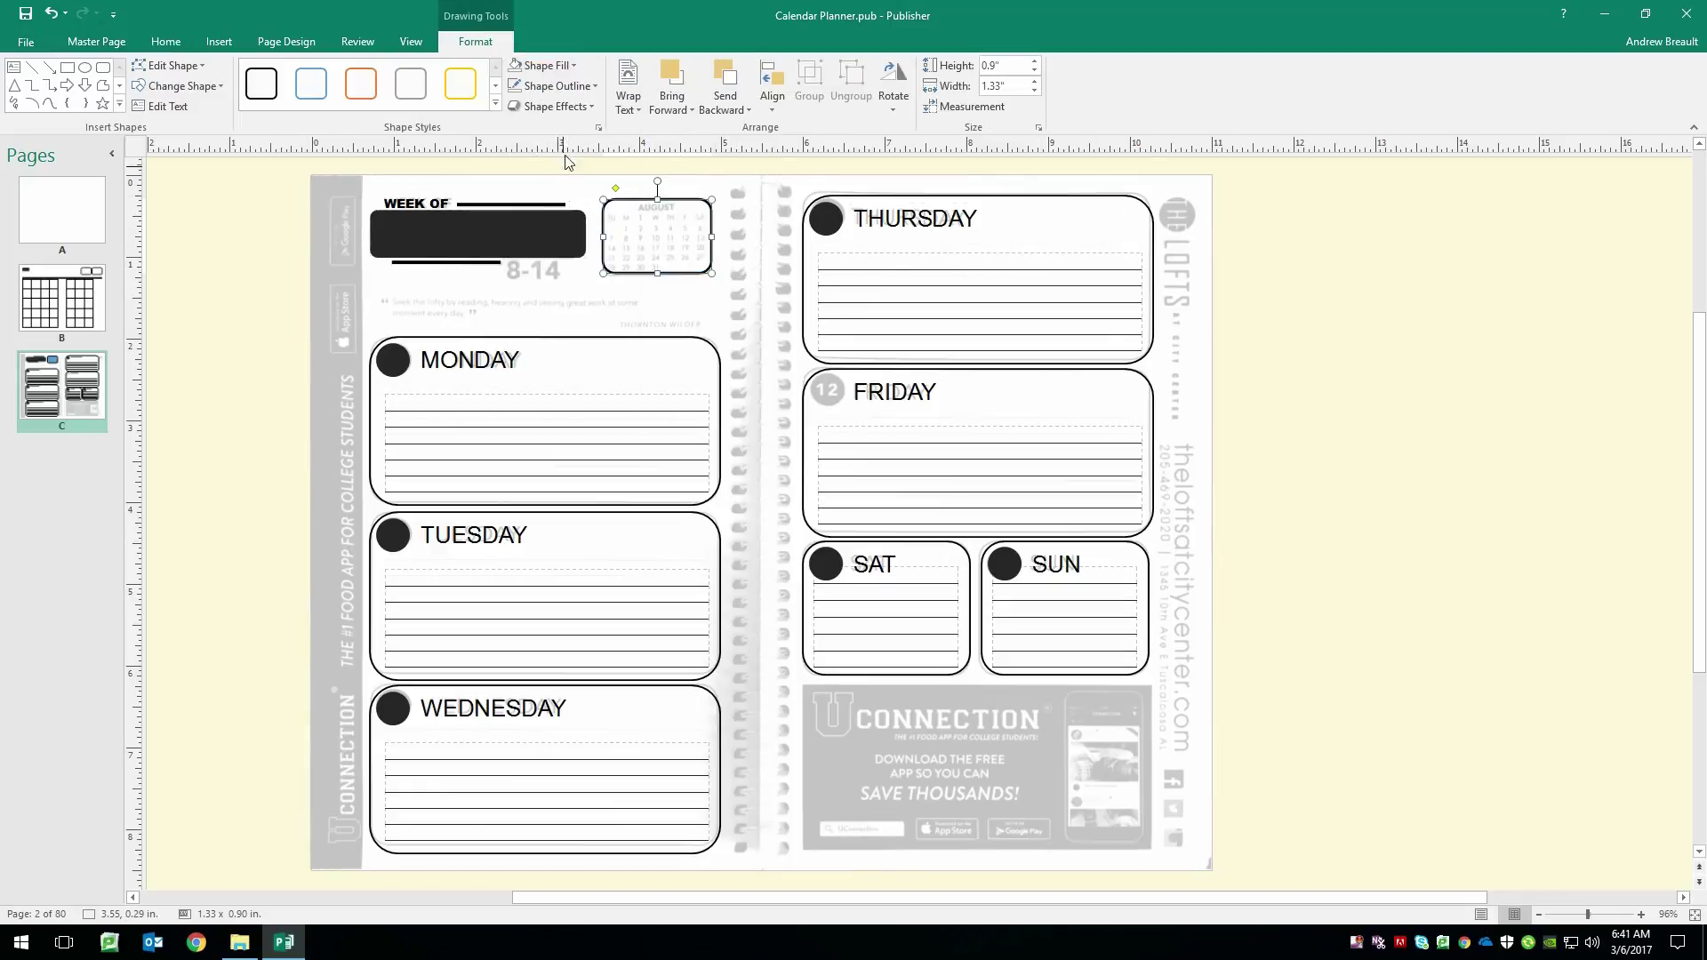
left_click(558, 85)
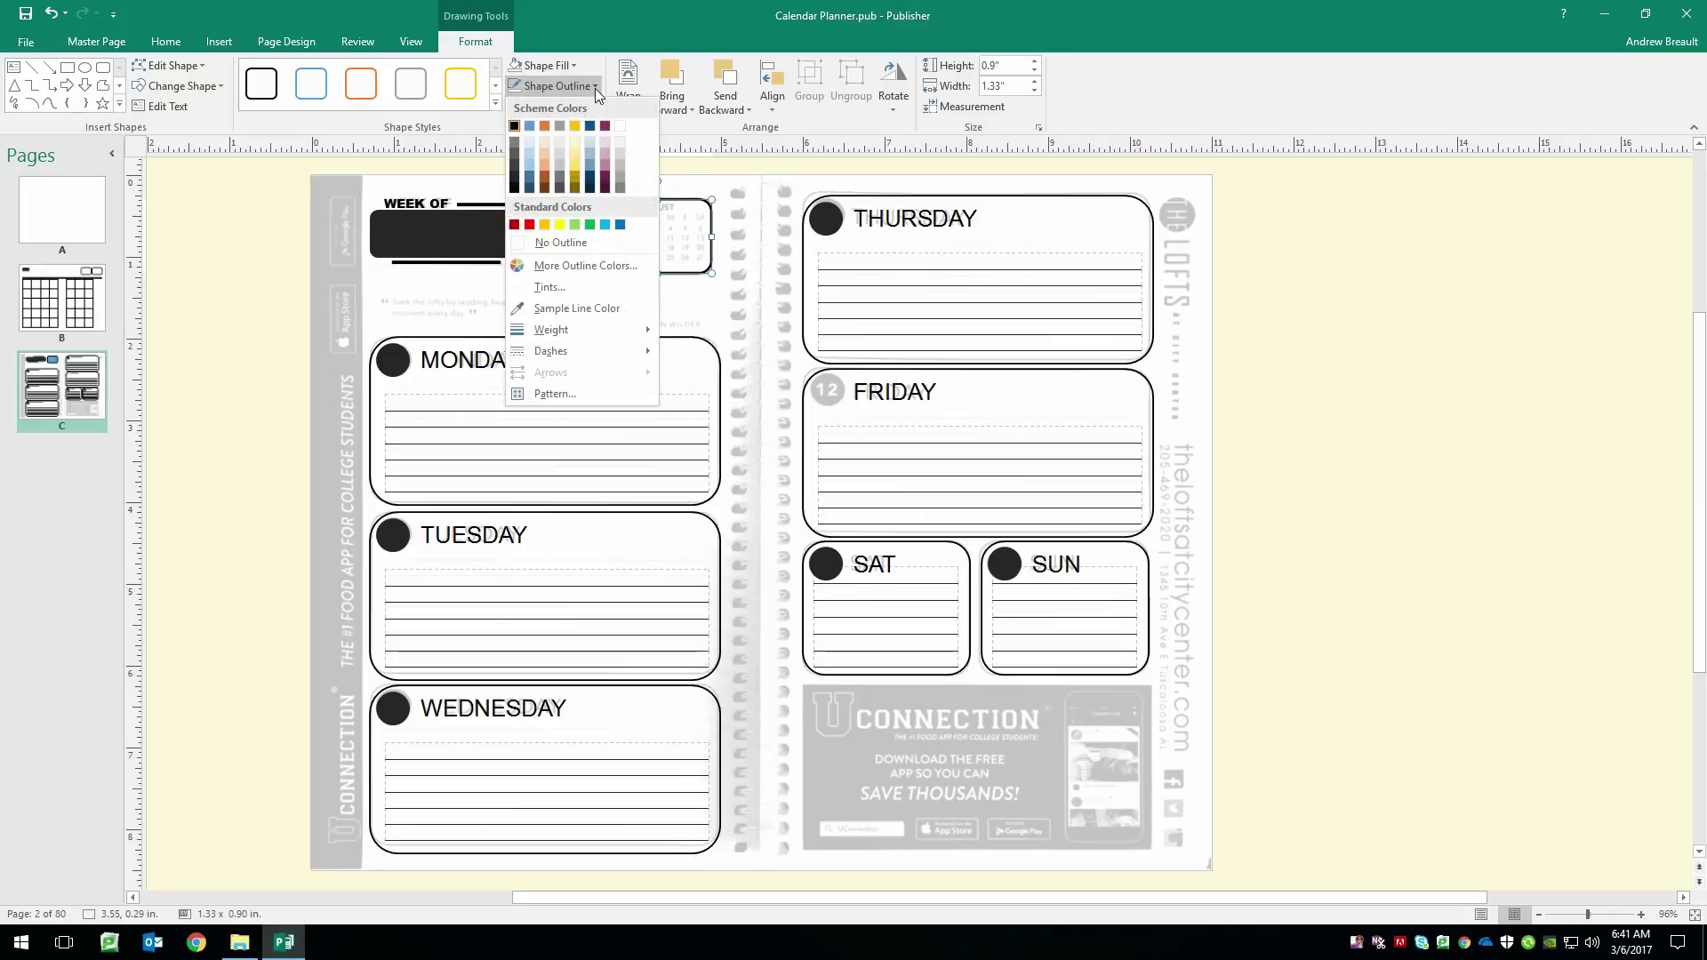
left_click(516, 187)
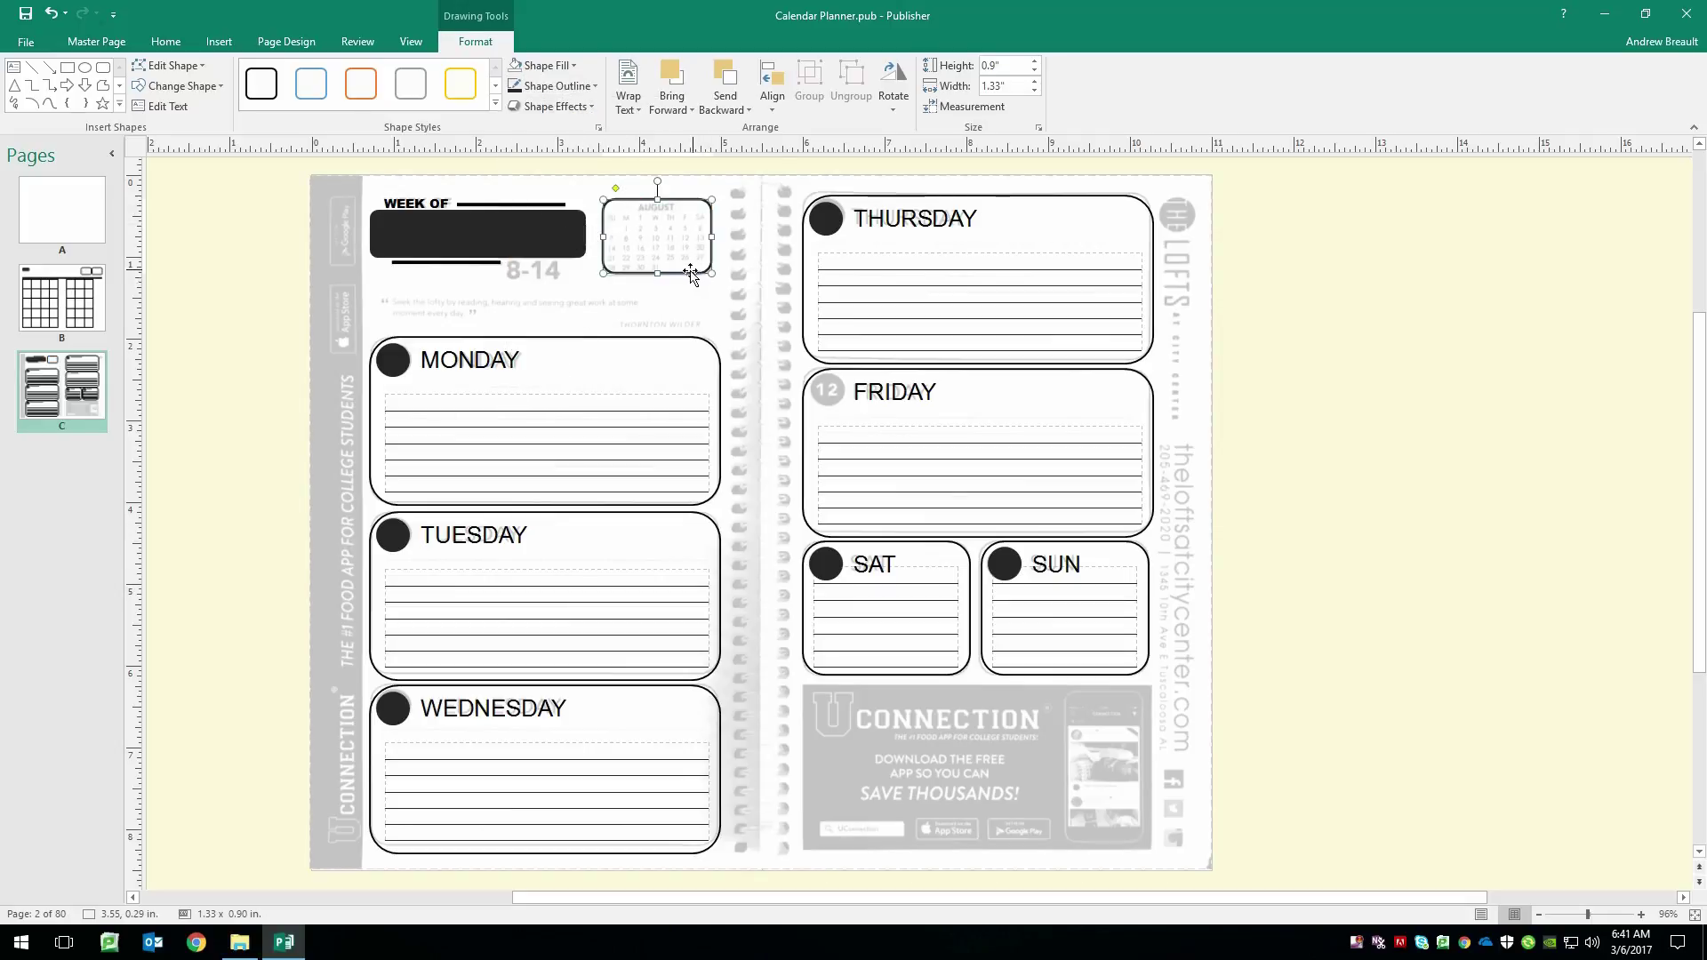
right_click(682, 276)
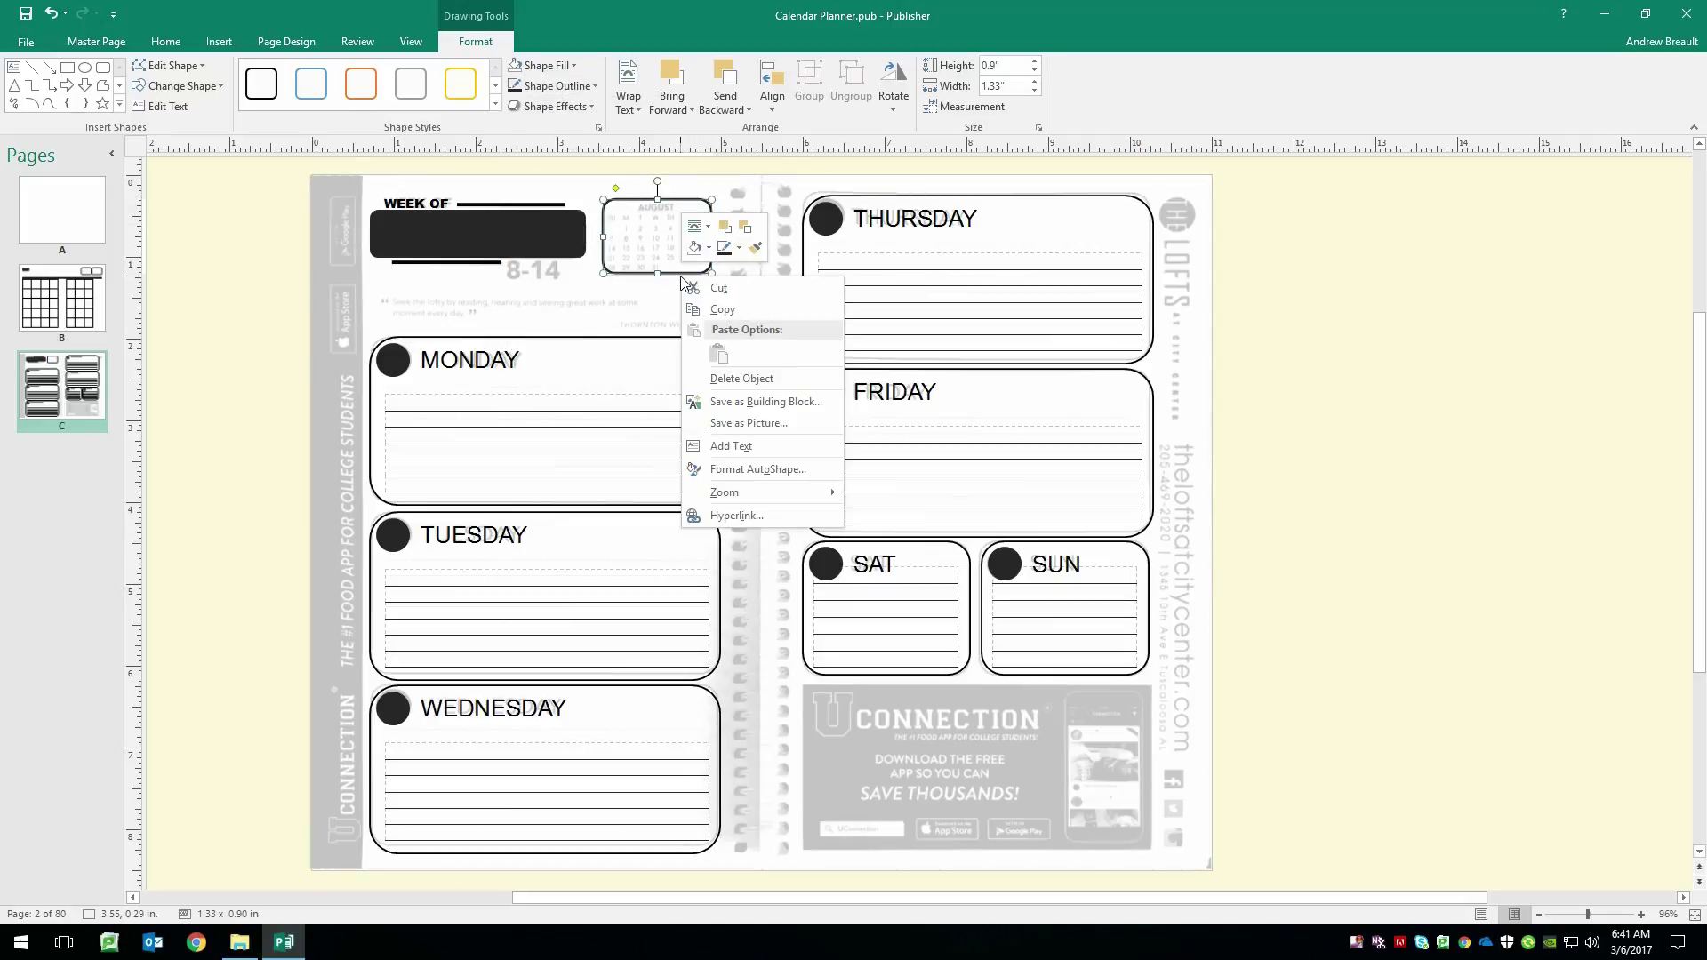
left_click(779, 479)
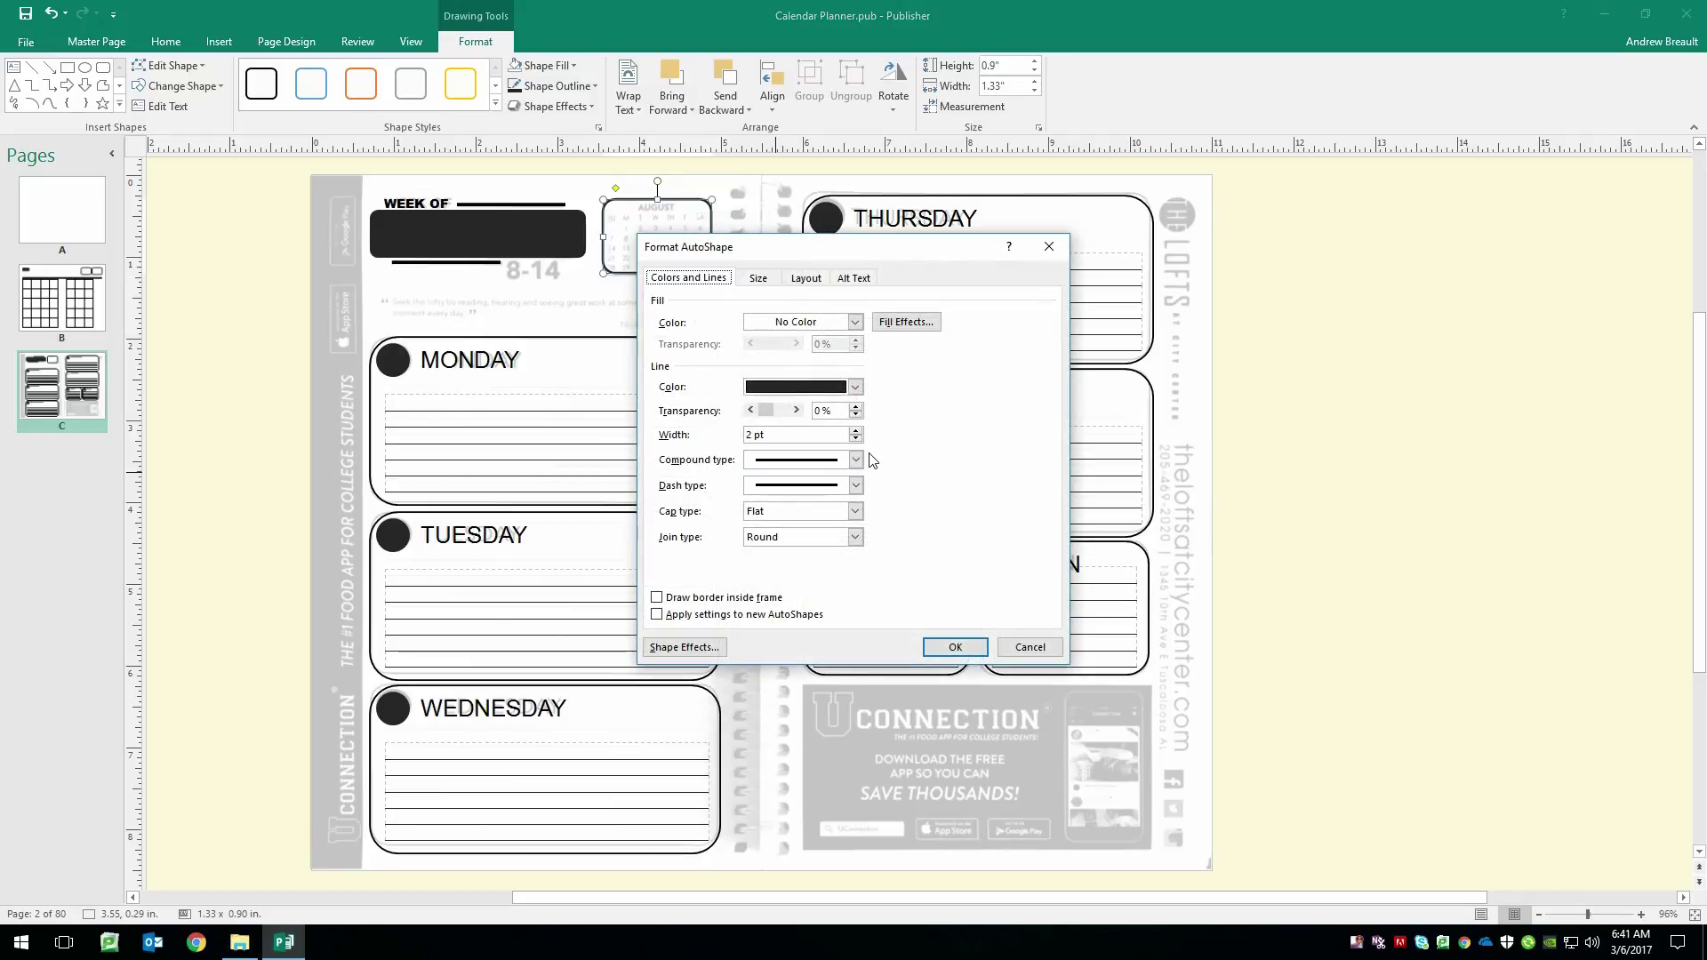
left_click(855, 439)
left_click(953, 648)
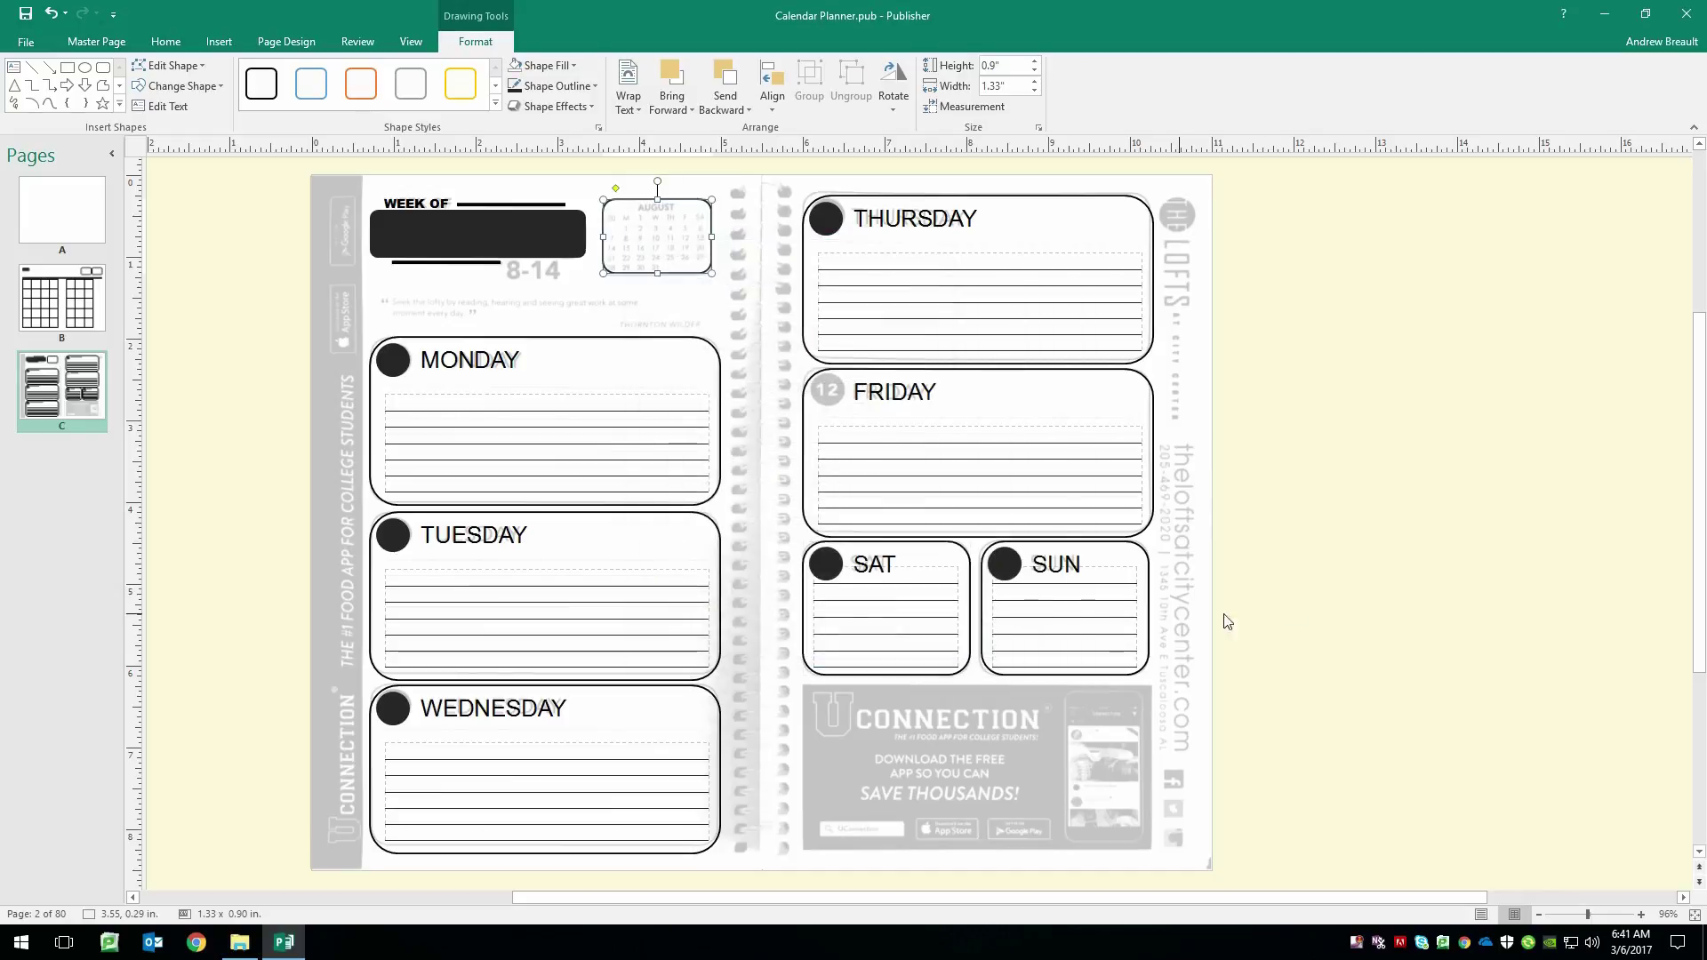
left_click(1304, 584)
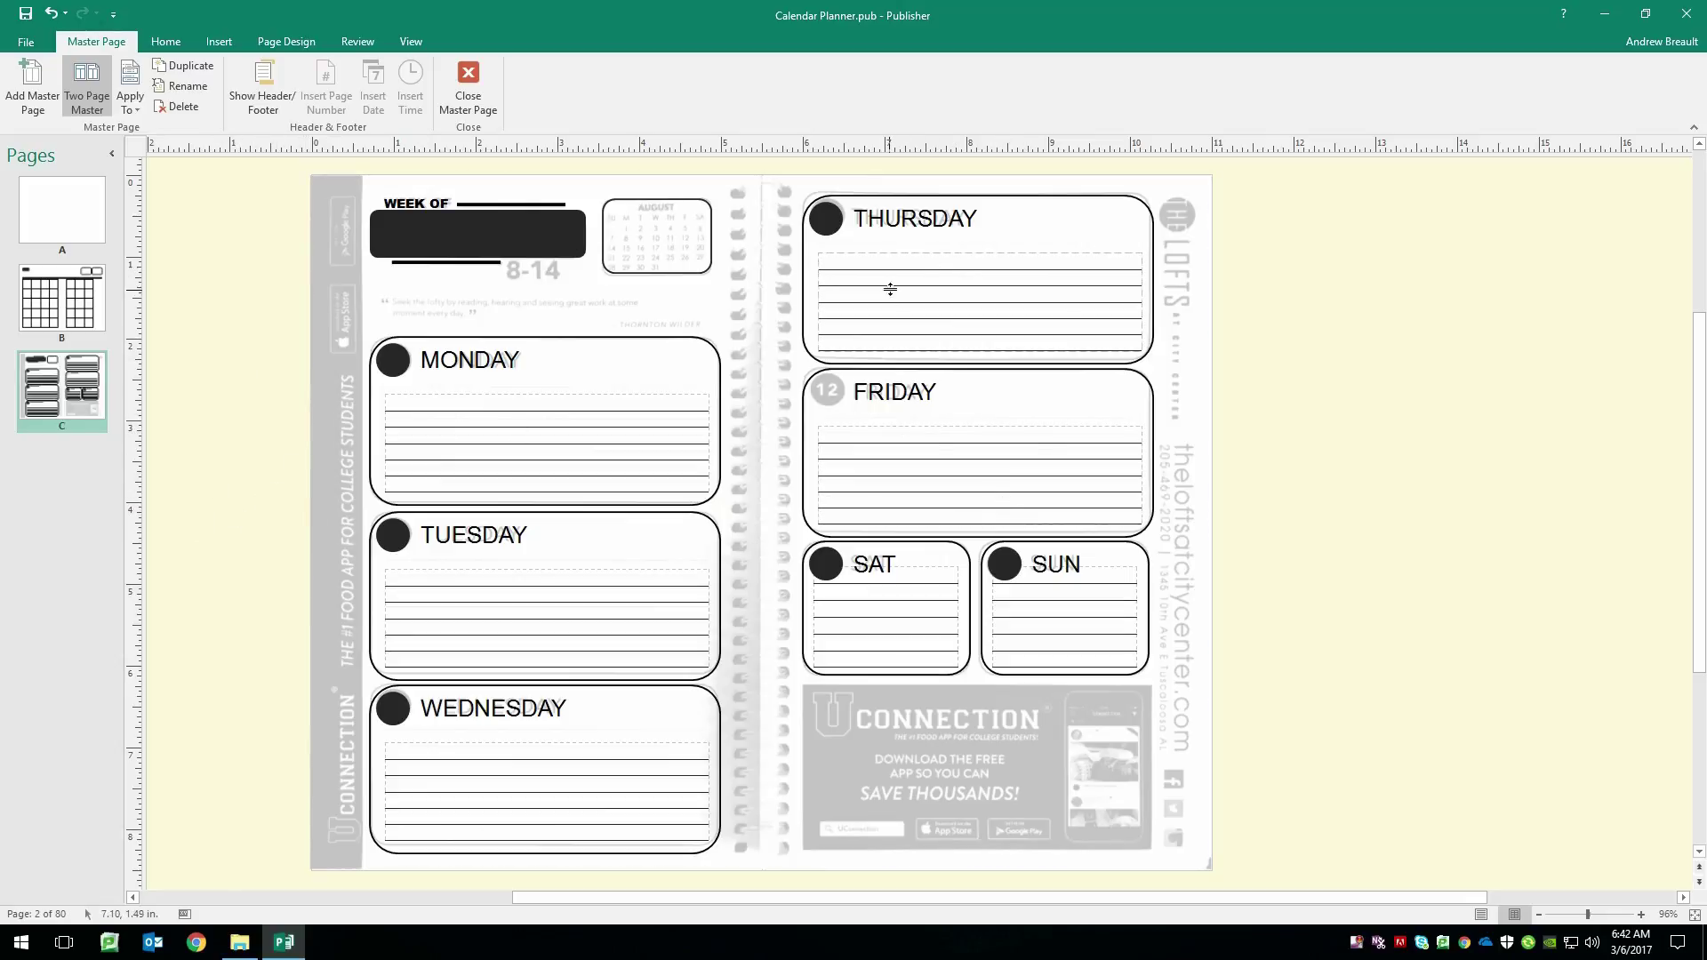
- Copy the black SAT circle onto FRIDAY's grey 12 circle and nudge it into alignment
left_click(829, 569)
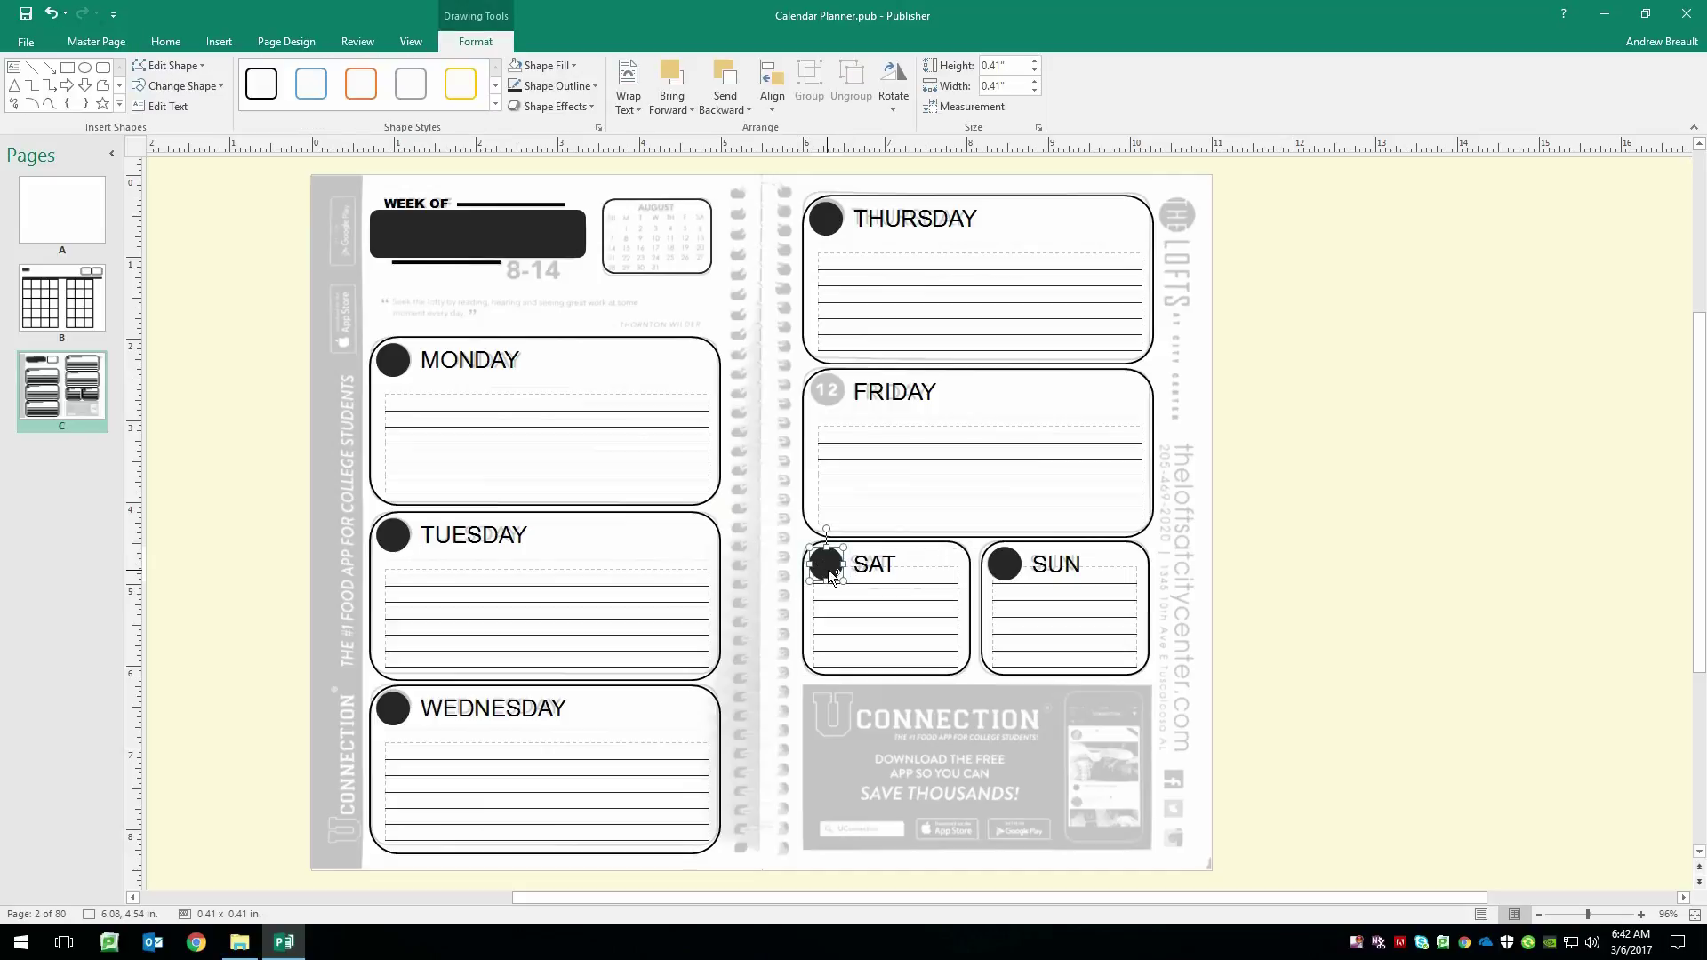
left_click_drag(829, 563, 829, 388)
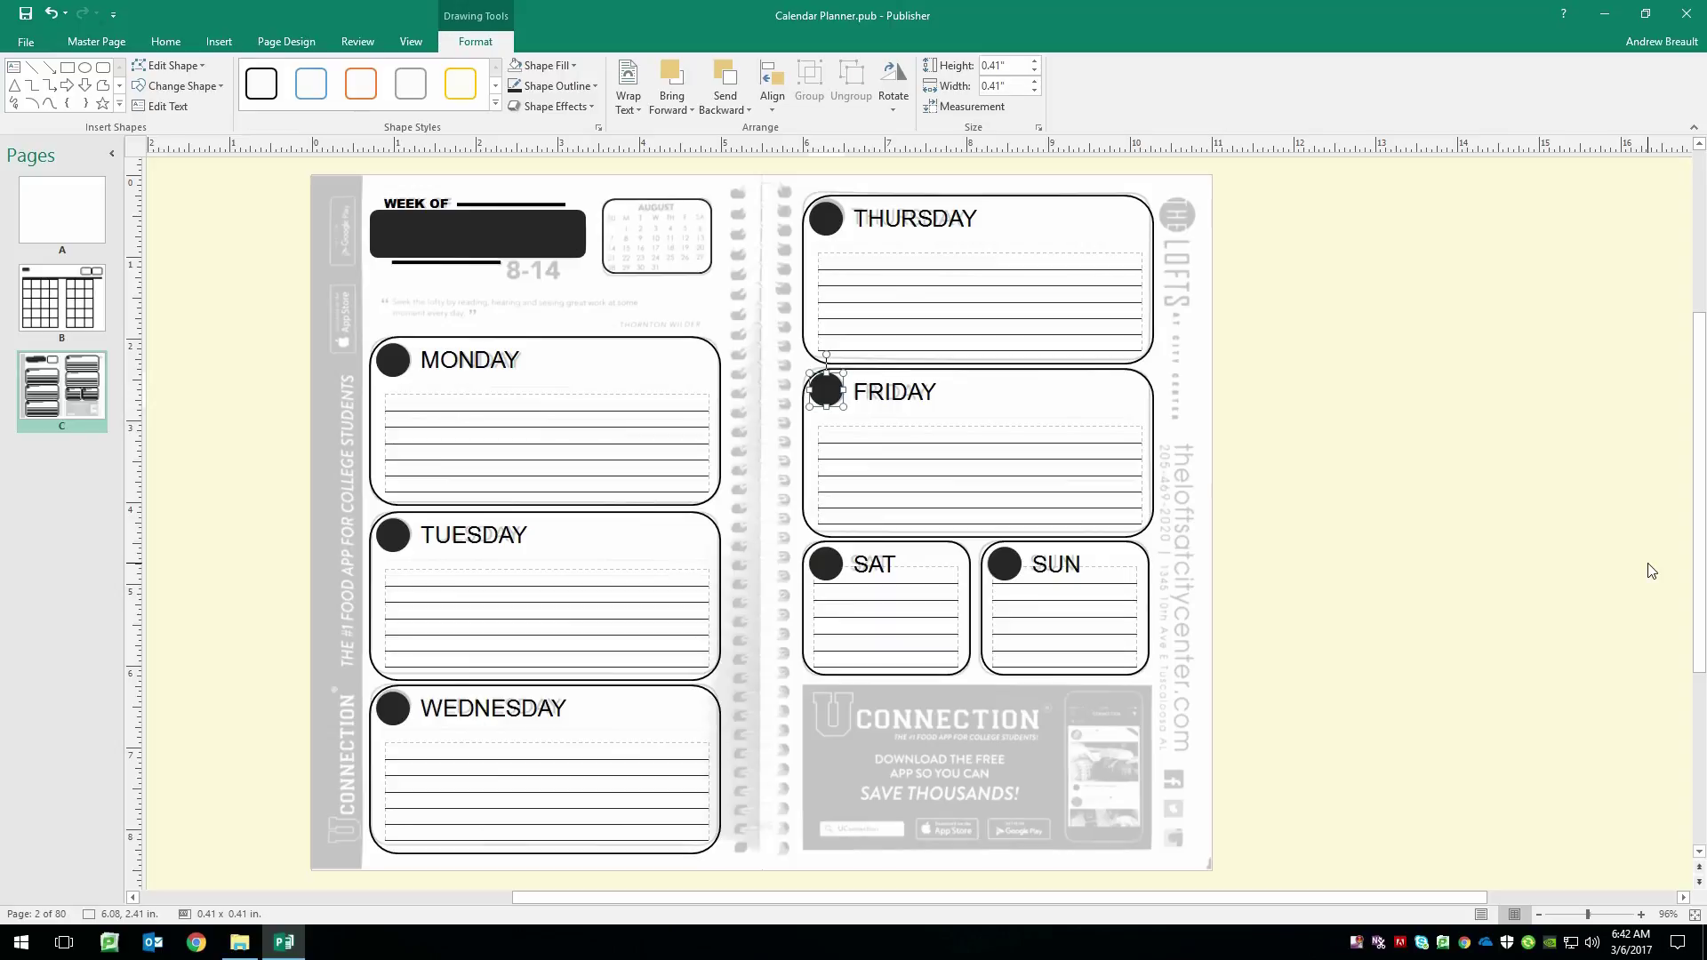
key("alt+Down")
- Deselect the new circle and select the full-page faded background picture
scroll(1650, 570, "up", 1)
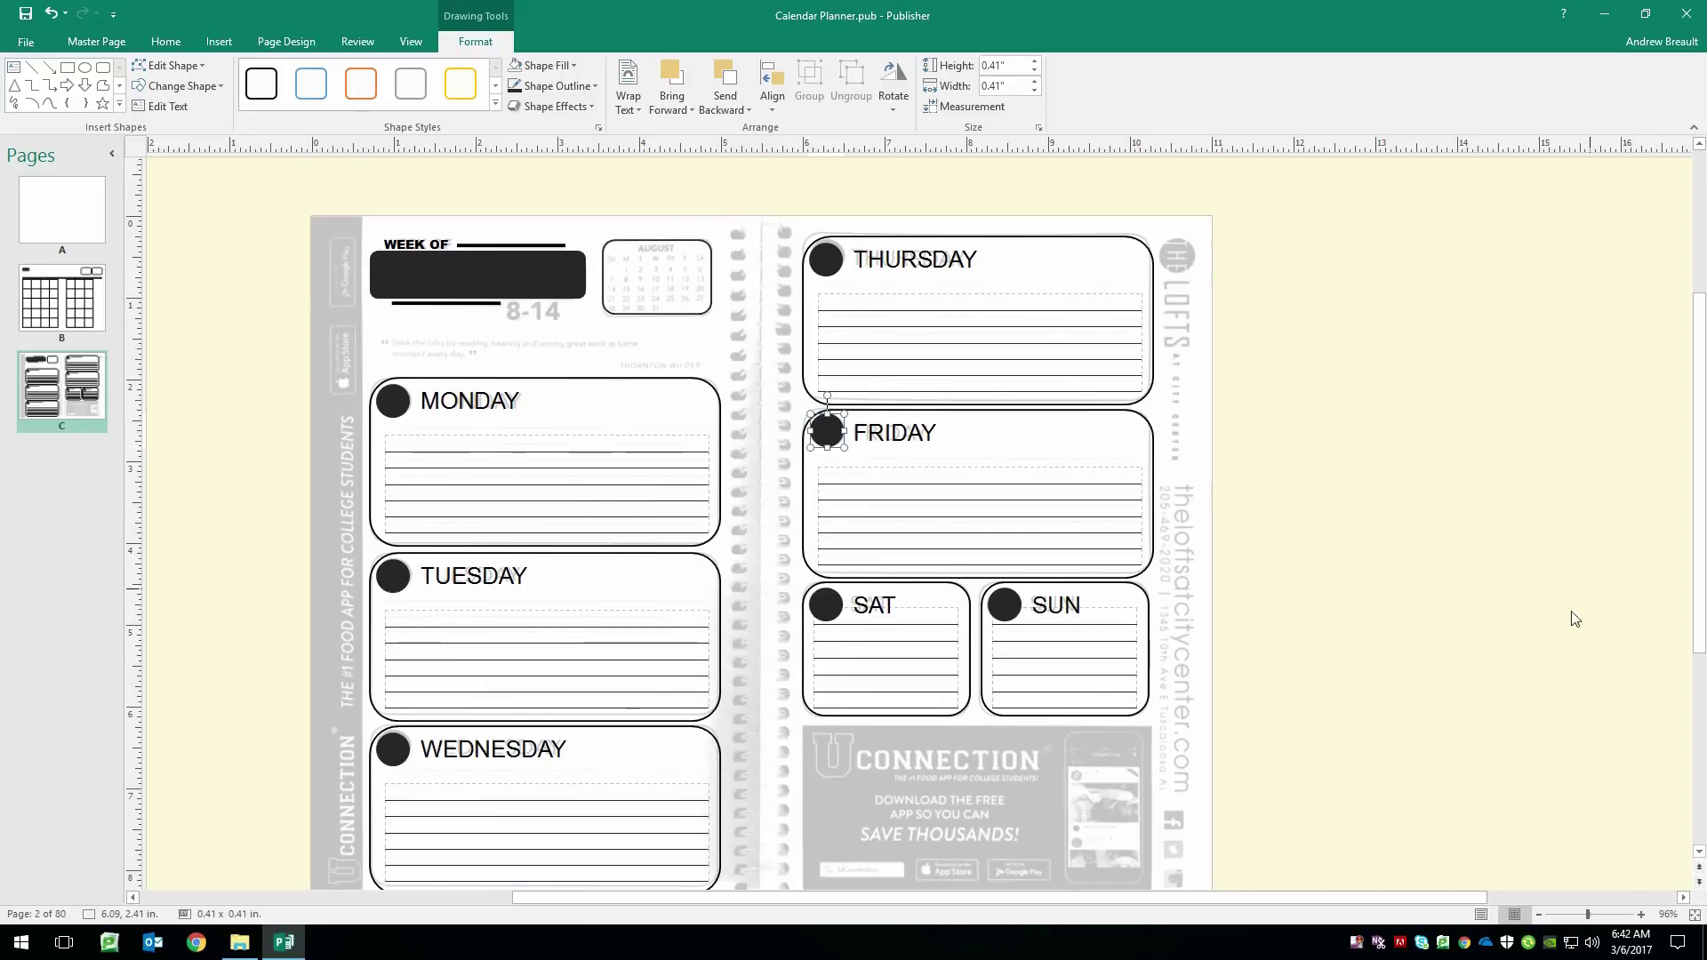
scroll(1576, 620, "down", 1)
left_click(1497, 631)
key("ctrl+m")
left_click(1093, 820)
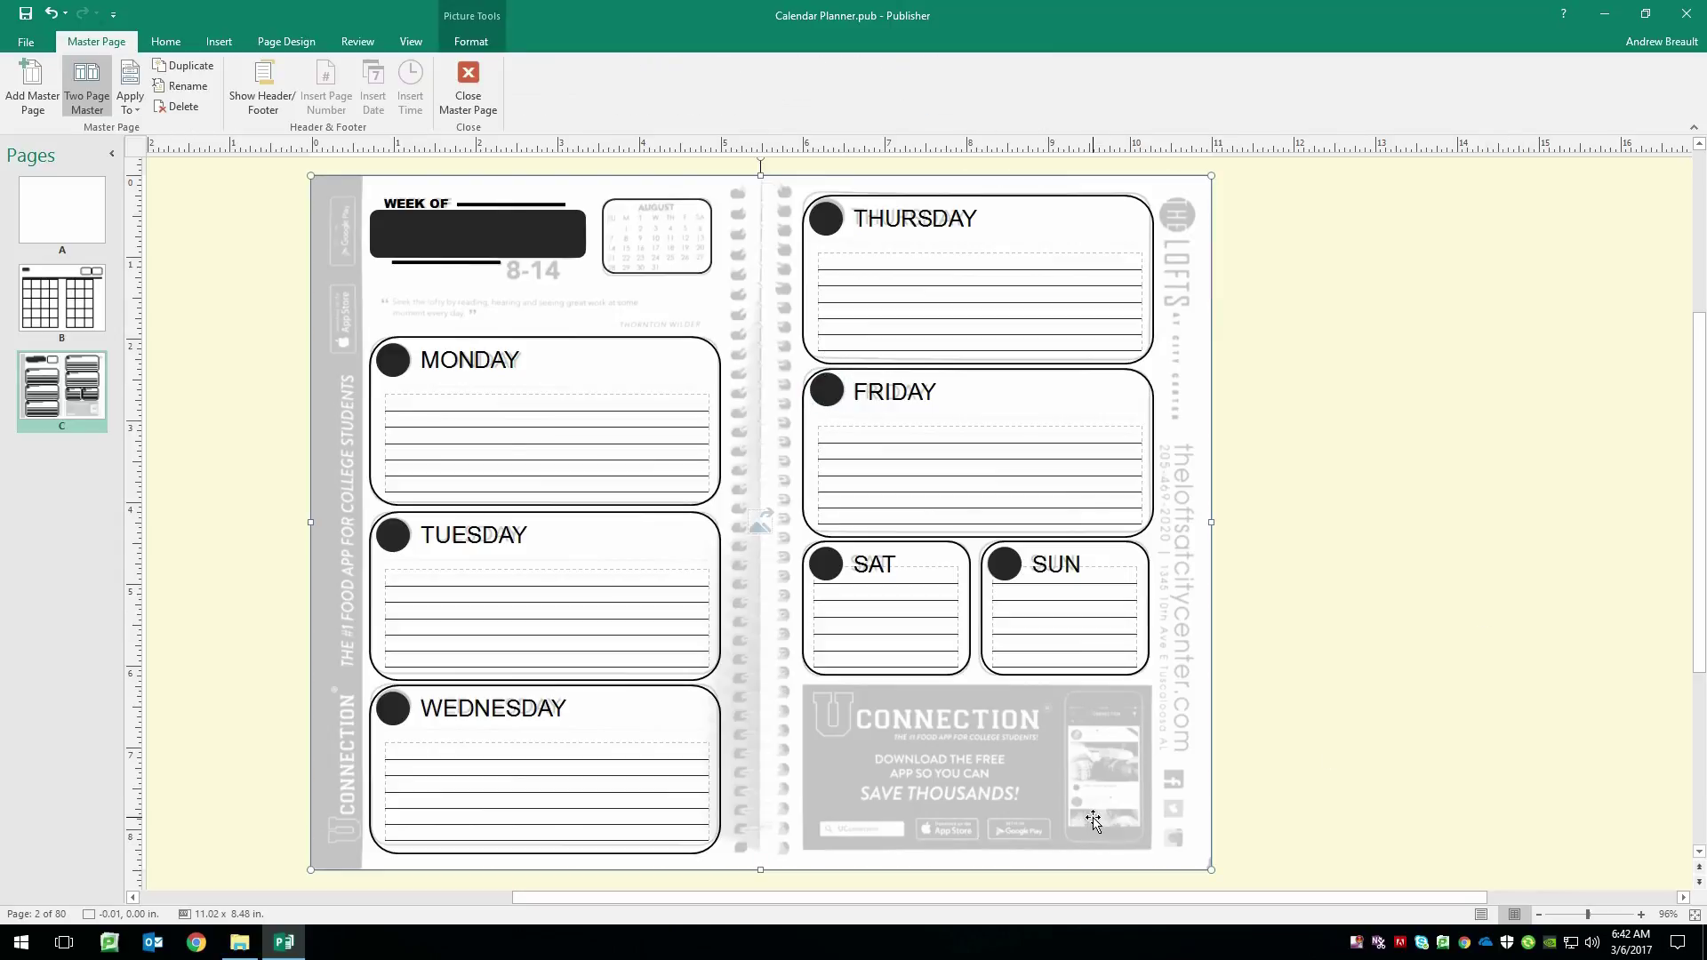
- Delete the background picture, lower the bottom margin guide, and nudge Monday–Wednesday boxes up
key("Delete")
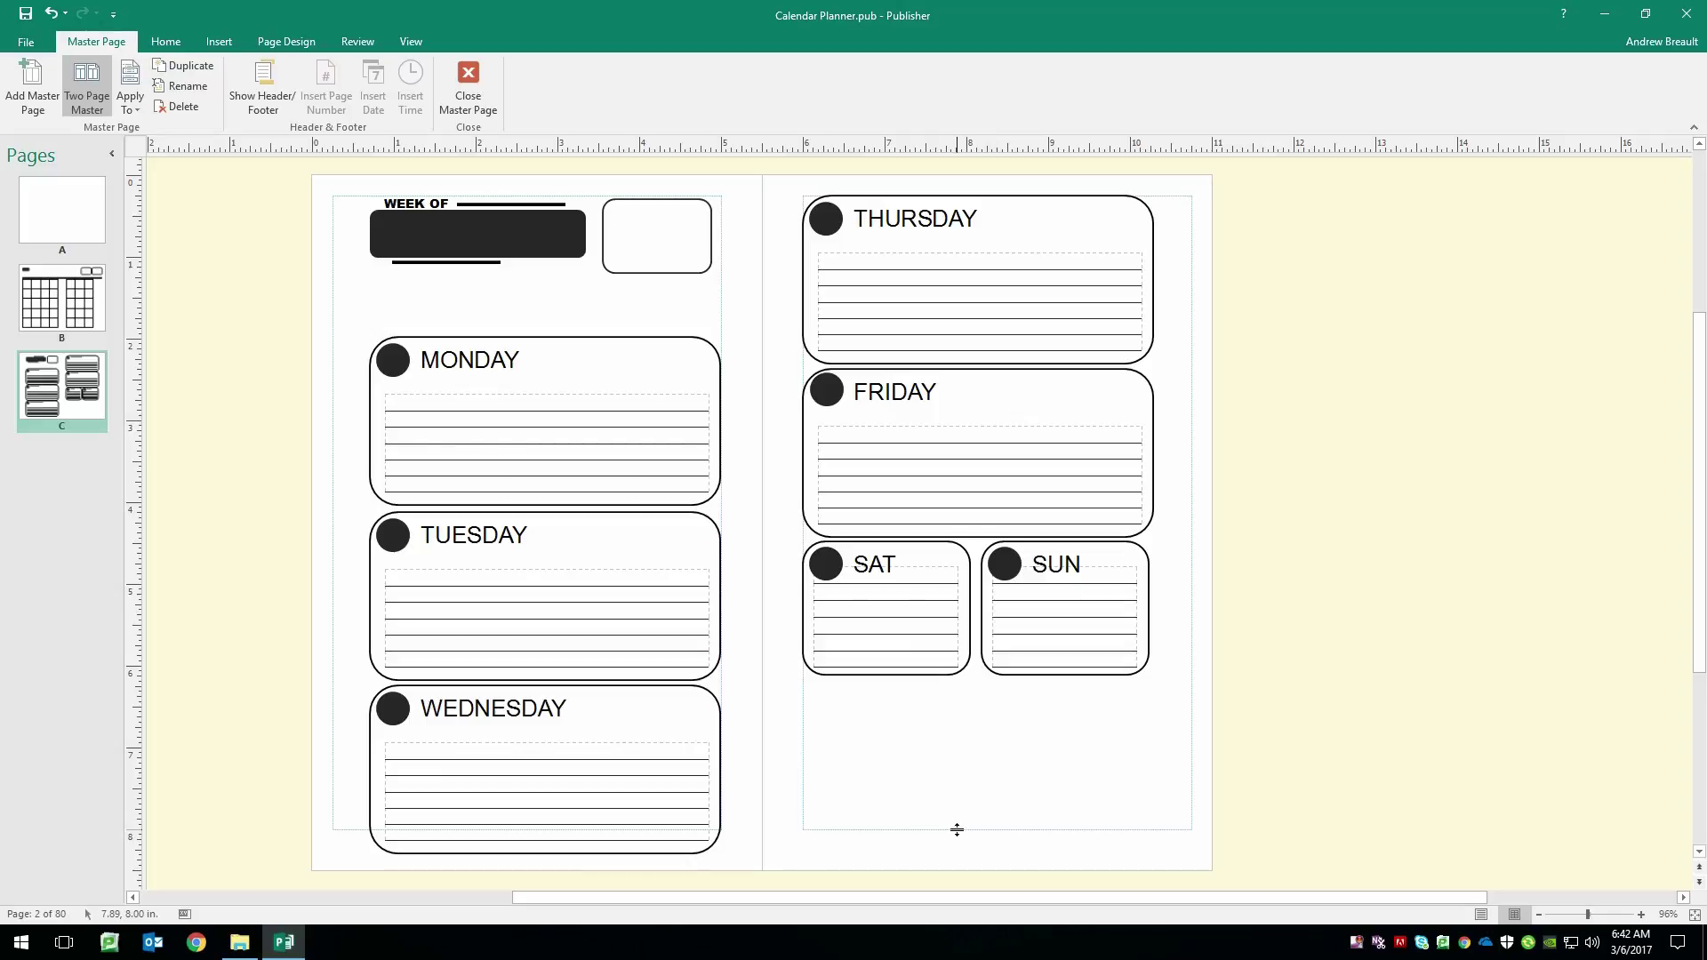
left_click_drag(957, 830, 965, 850)
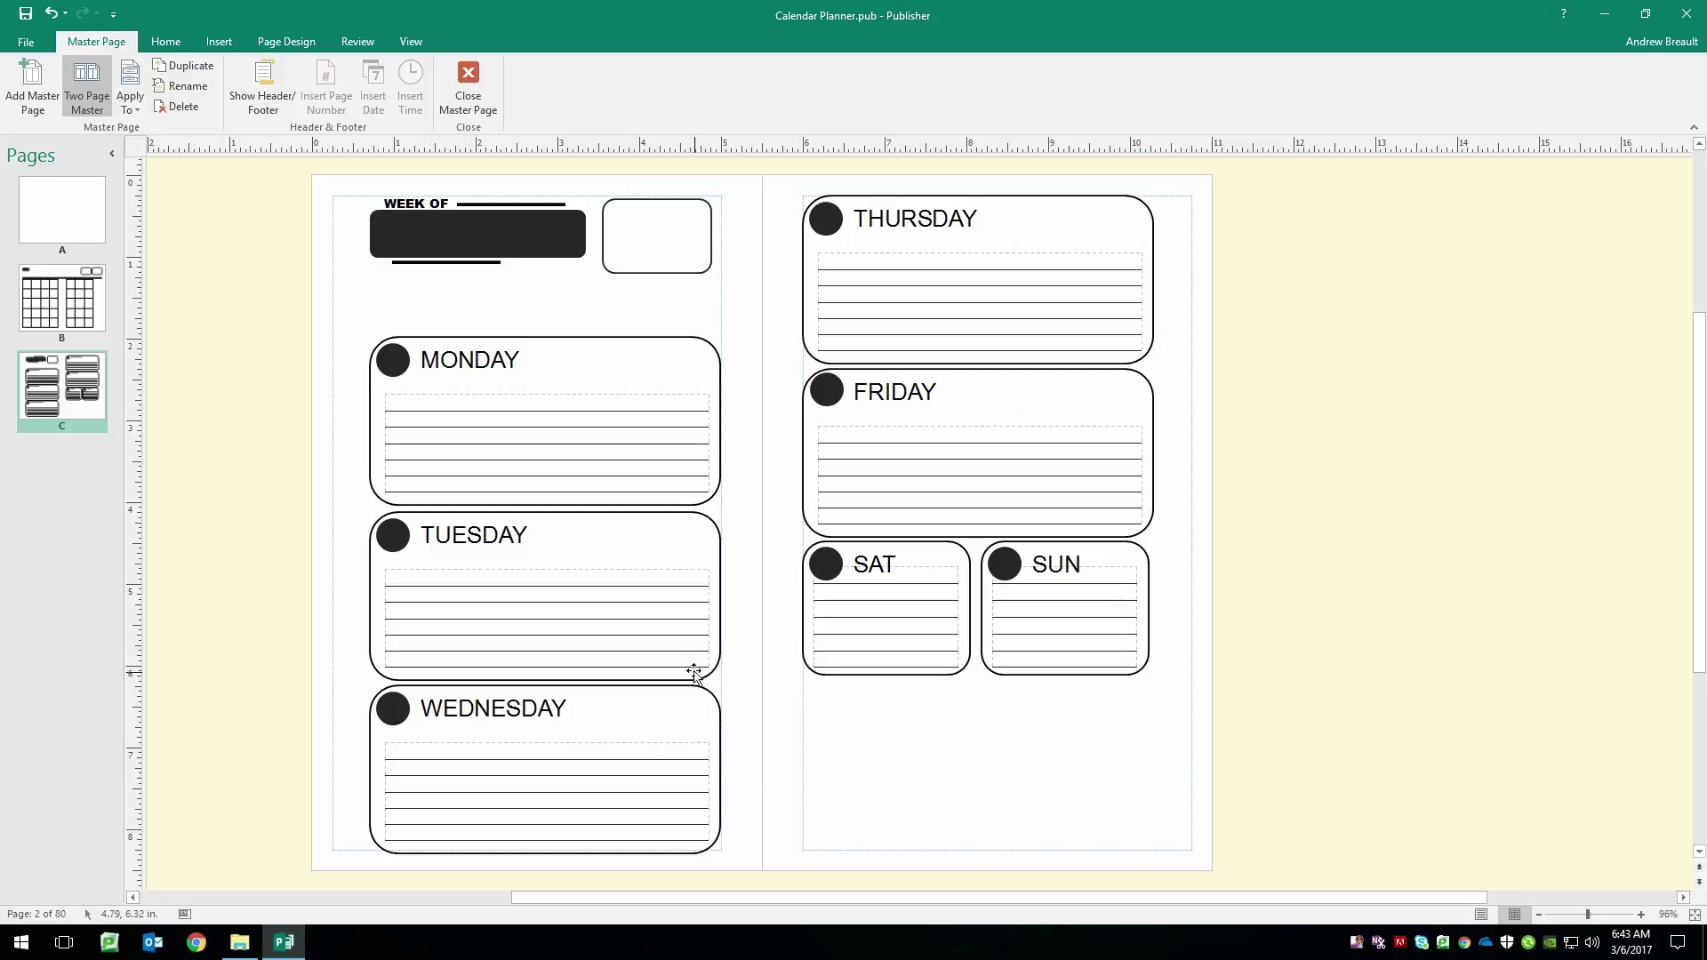
mouse_move(222, 307)
left_mouse_down()
mouse_move(449, 357)
mouse_move(697, 571)
mouse_move(754, 785)
mouse_move(752, 901)
mouse_move(720, 709)
mouse_move(755, 694)
left_mouse_up()
scroll(806, 699, "up", 1)
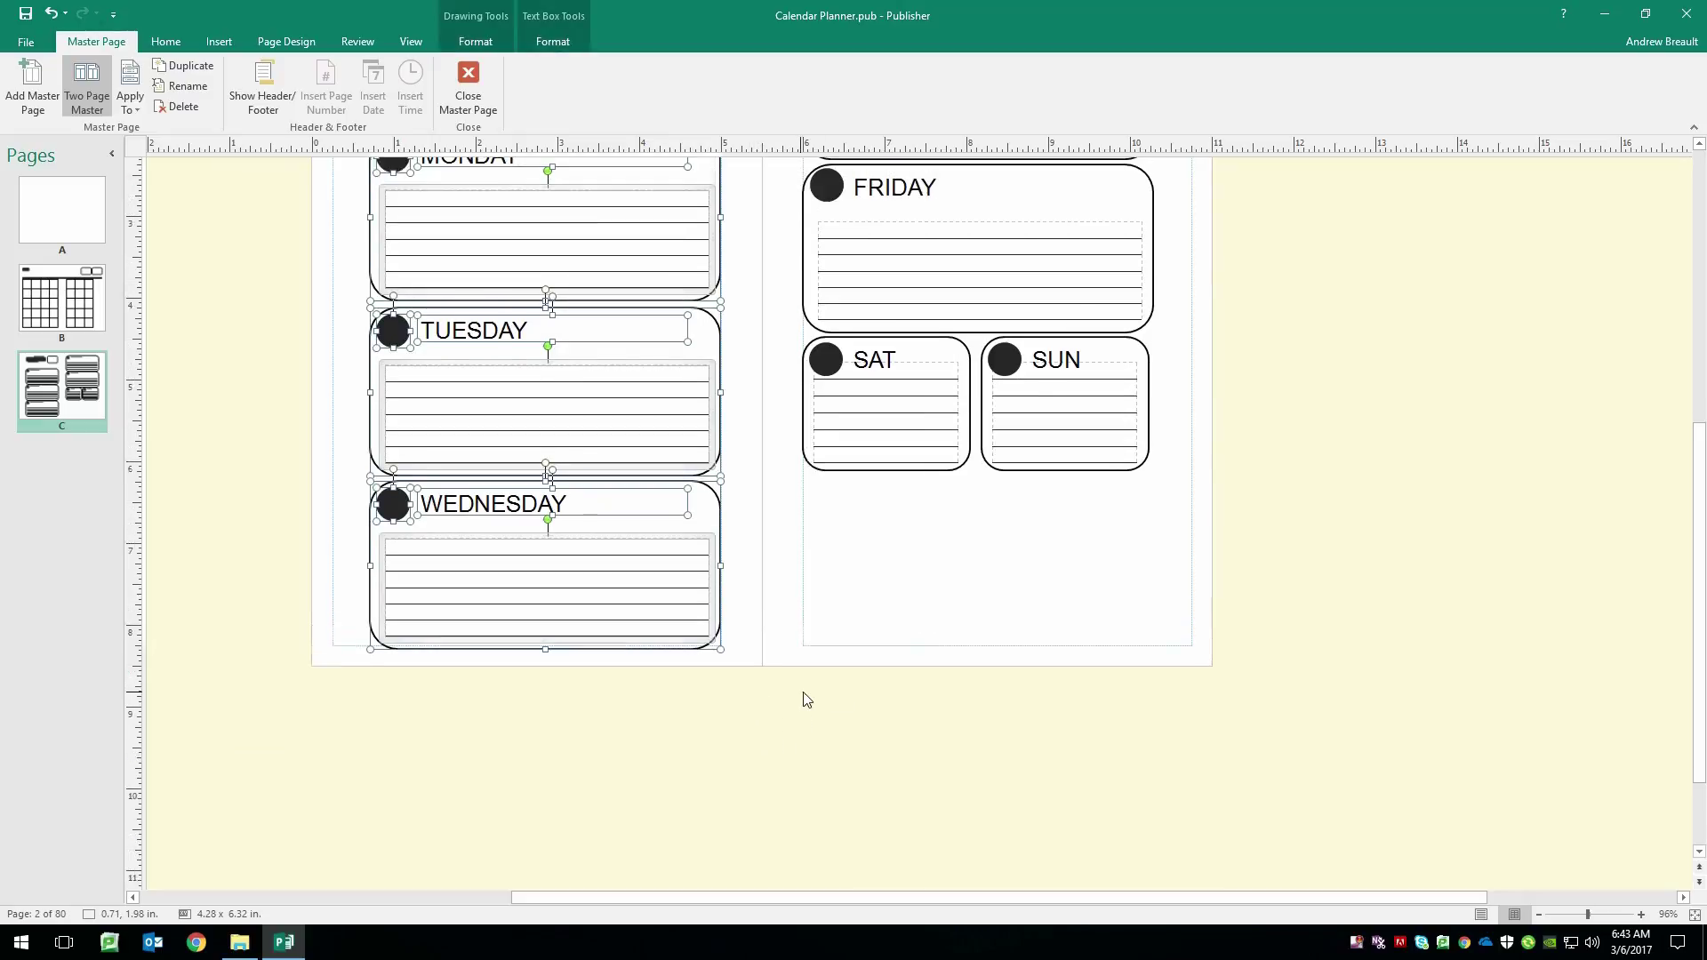
scroll(926, 690, "up", 3)
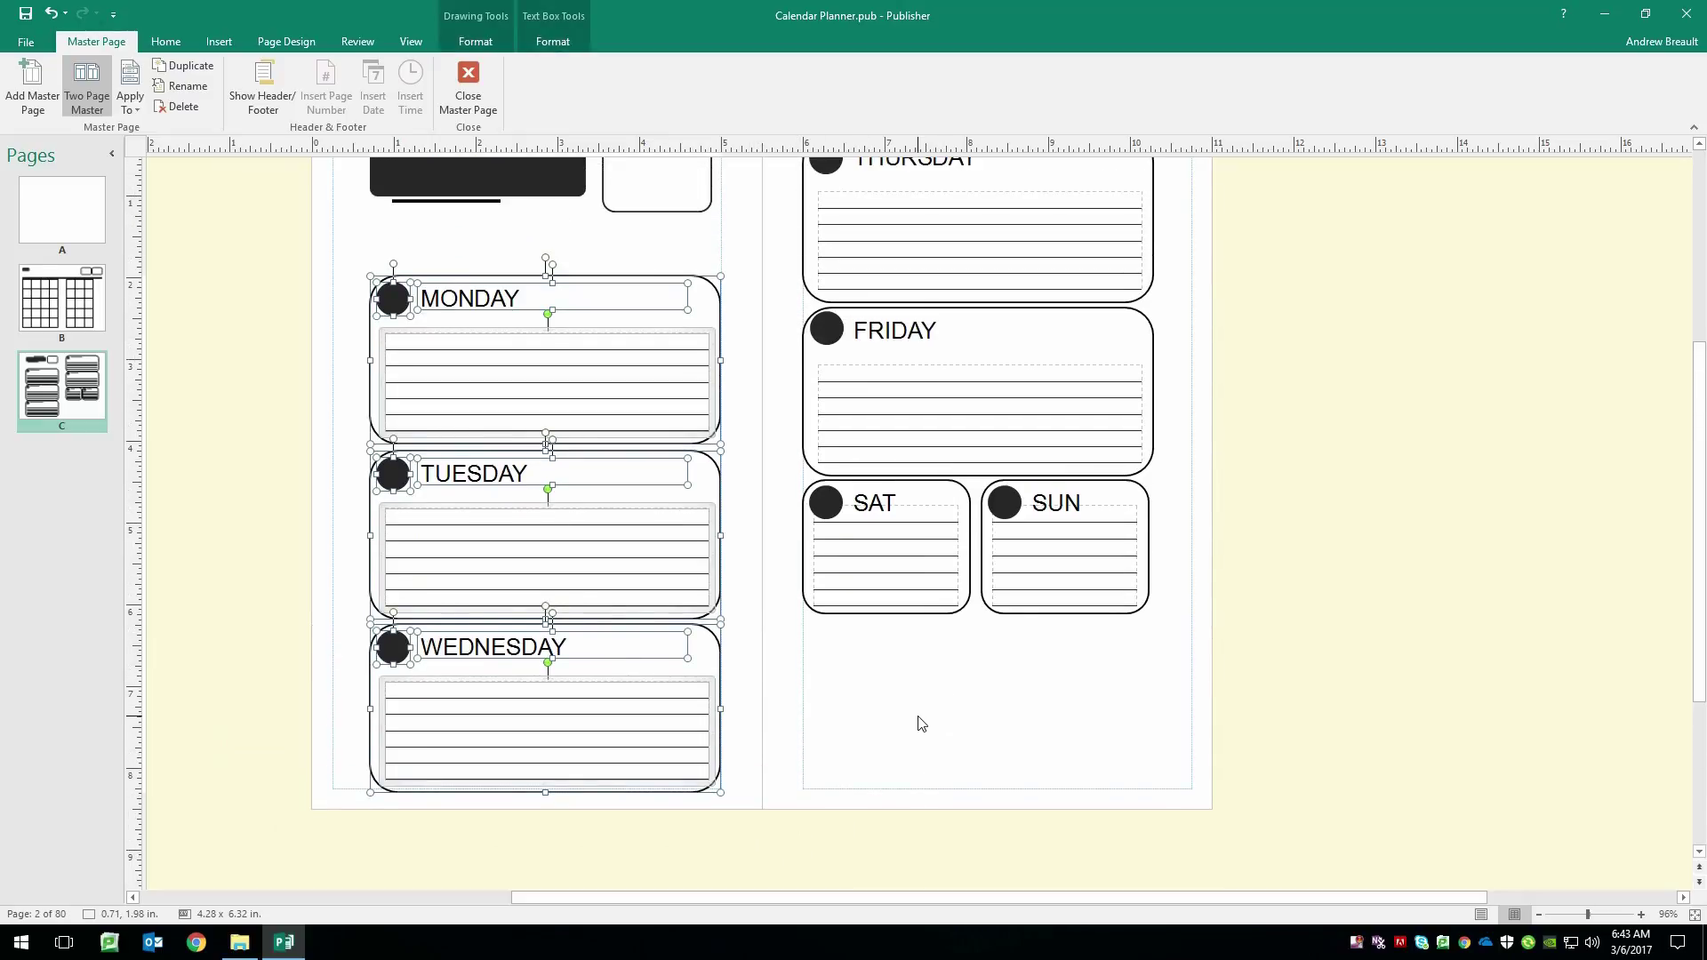
key("alt+Up")
key("alt+Up")
key("alt+Up")
key("alt+Up")
key("alt+Up")
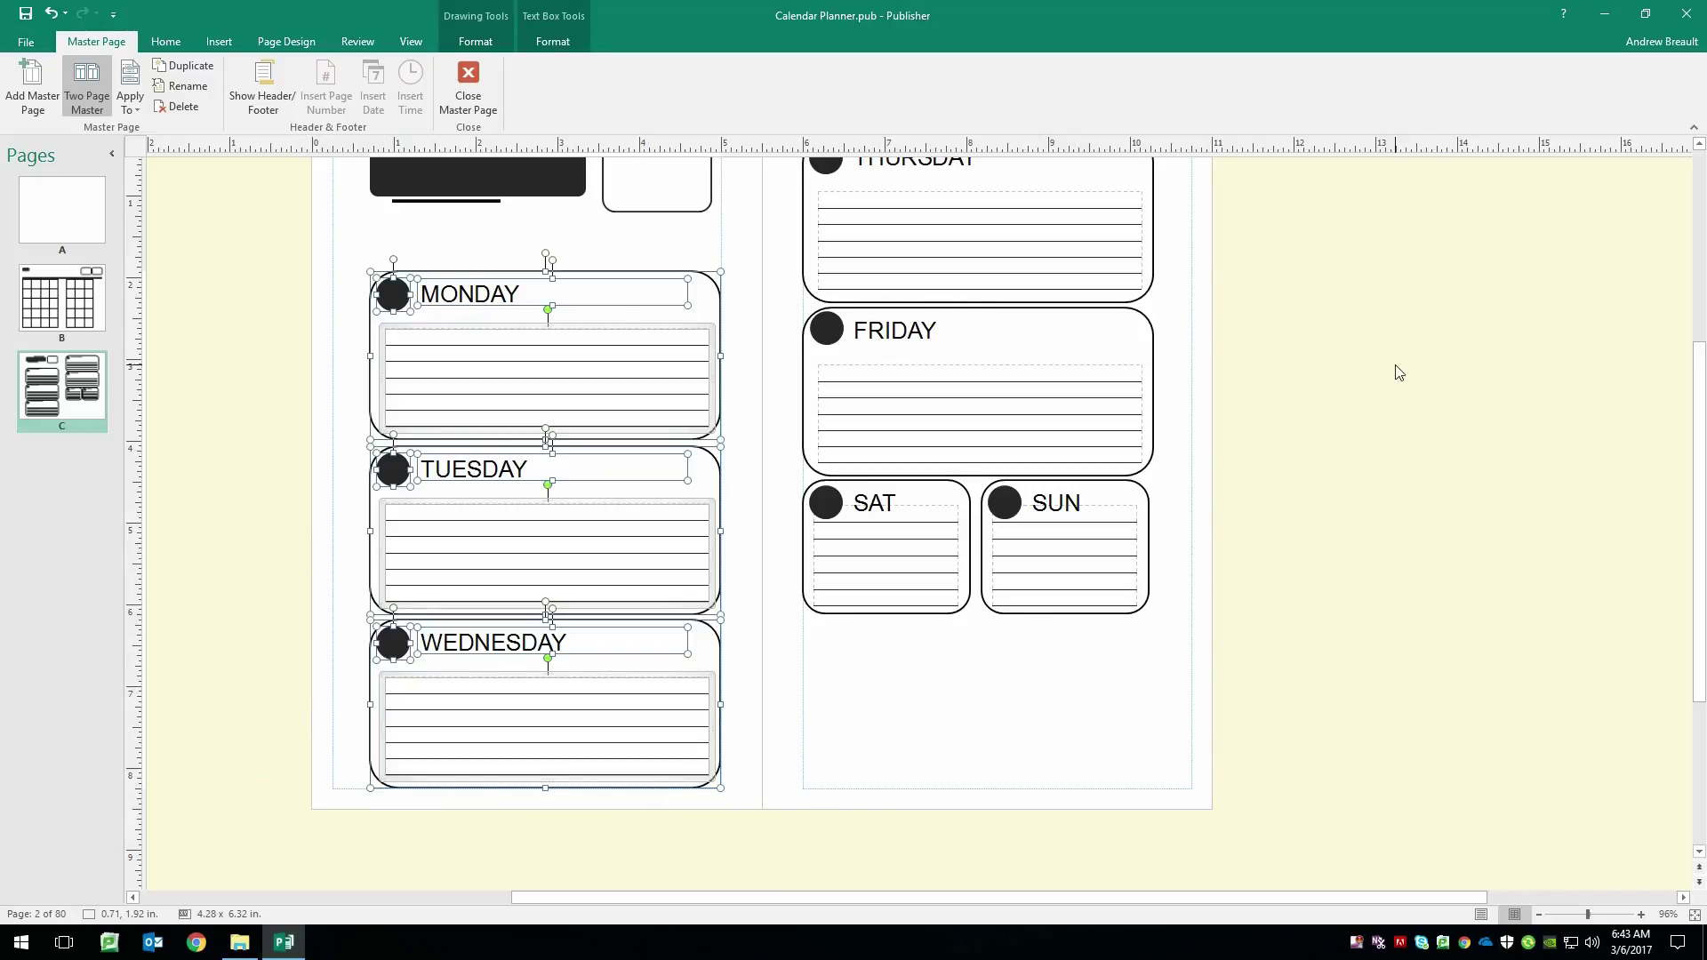
left_click(1436, 506)
- Shift the mini calendar box slightly right to align it
scroll(1022, 417, "up", 1)
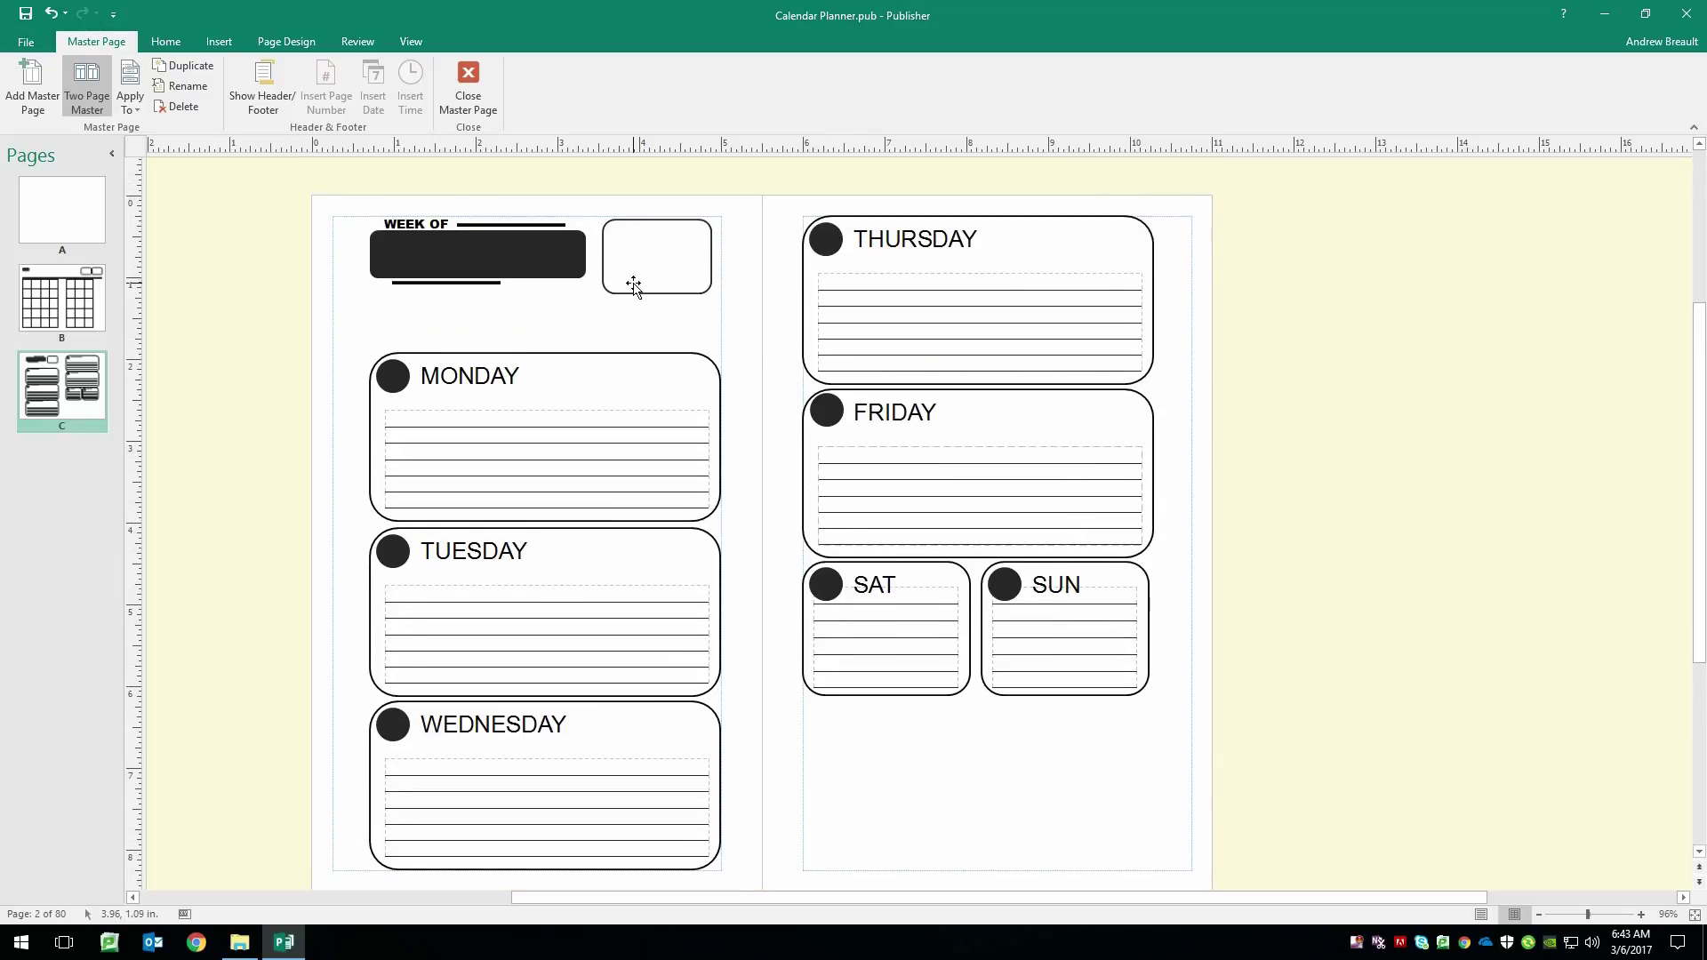
left_click_drag(656, 221, 672, 219)
left_click(265, 264)
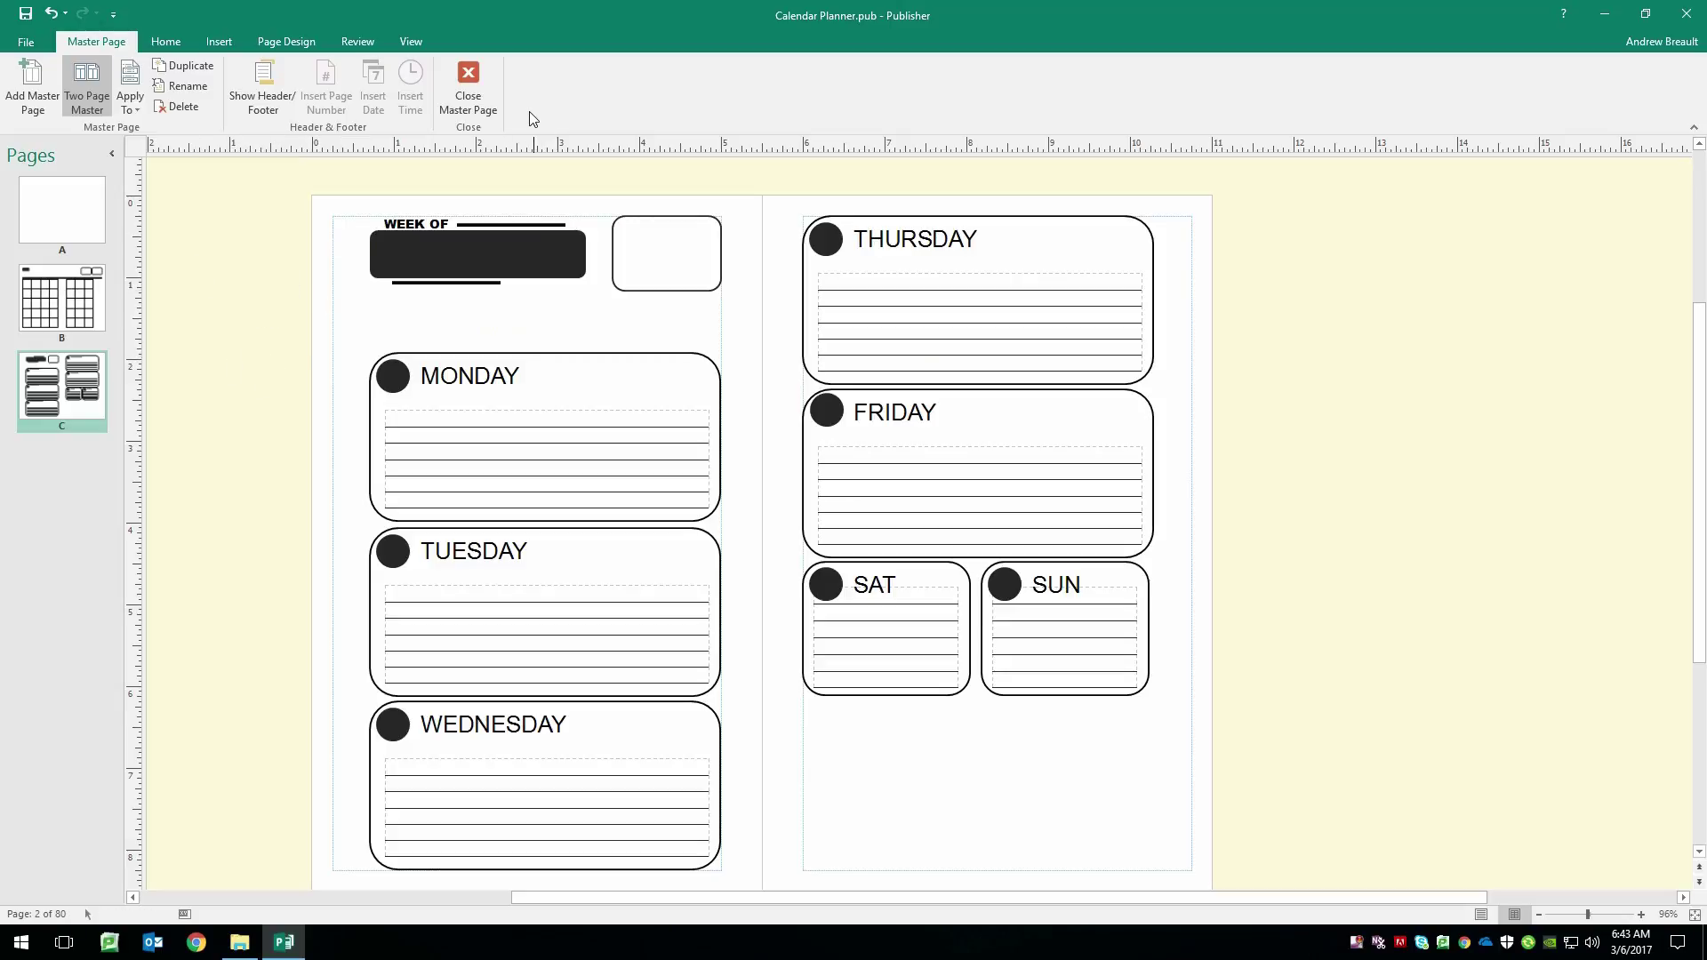
- Close master page view and assign the Week View (C) master to pages 4–5
left_click(474, 84)
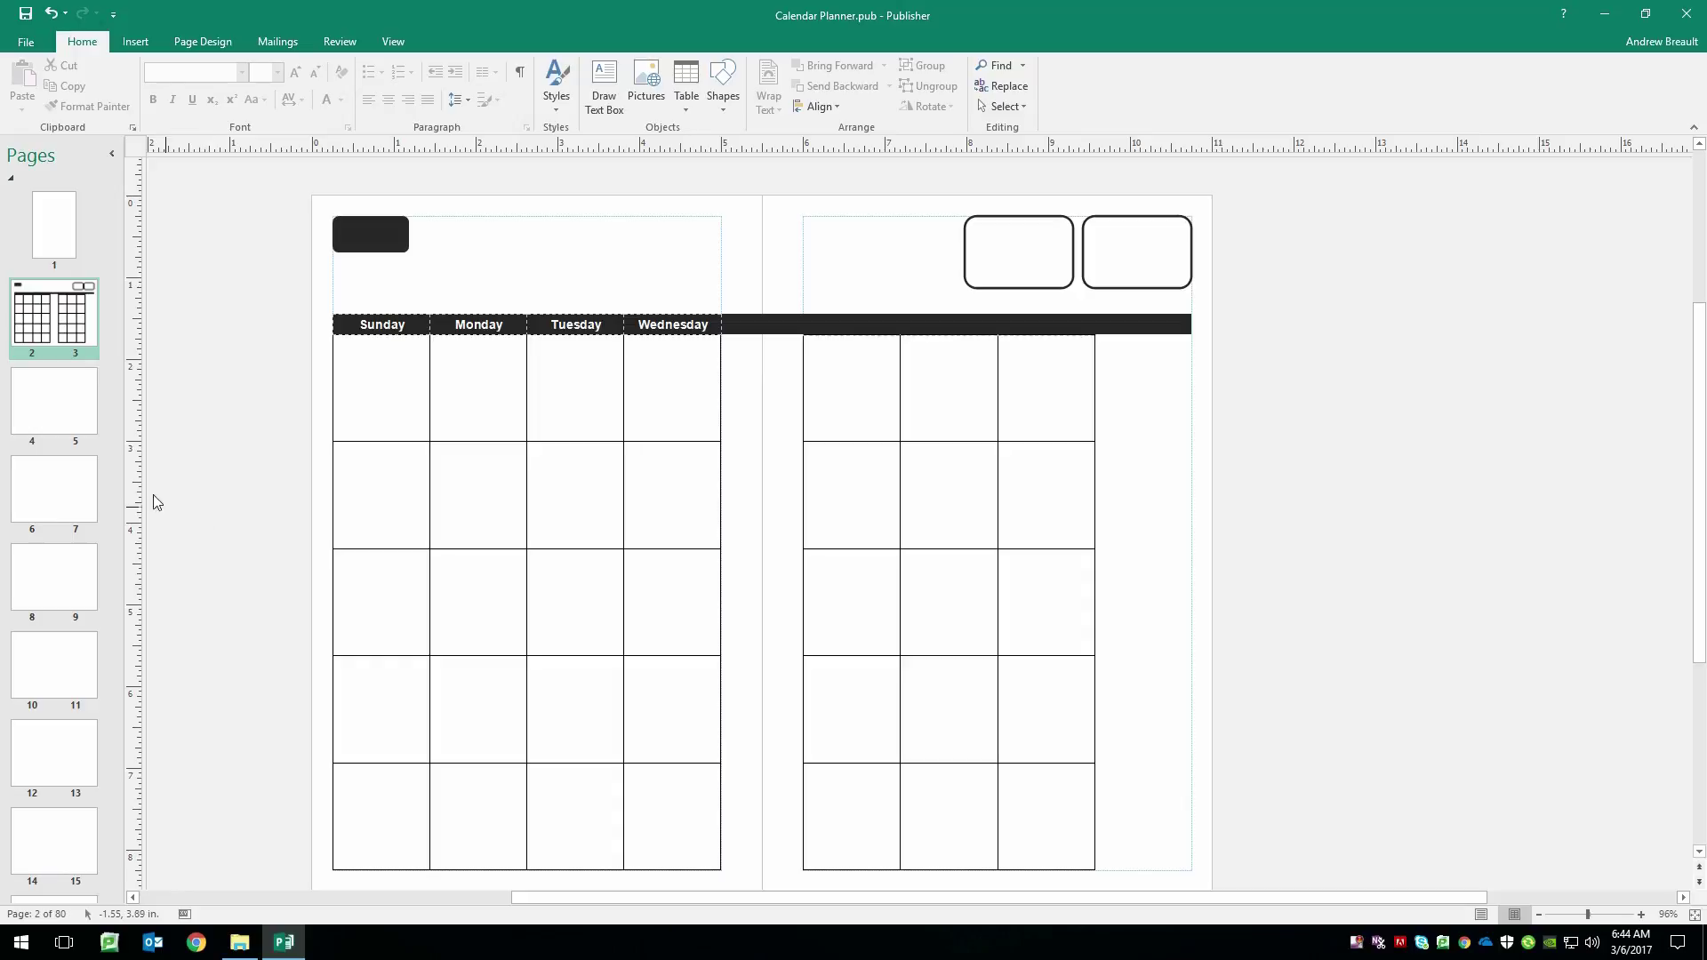
left_click(64, 424)
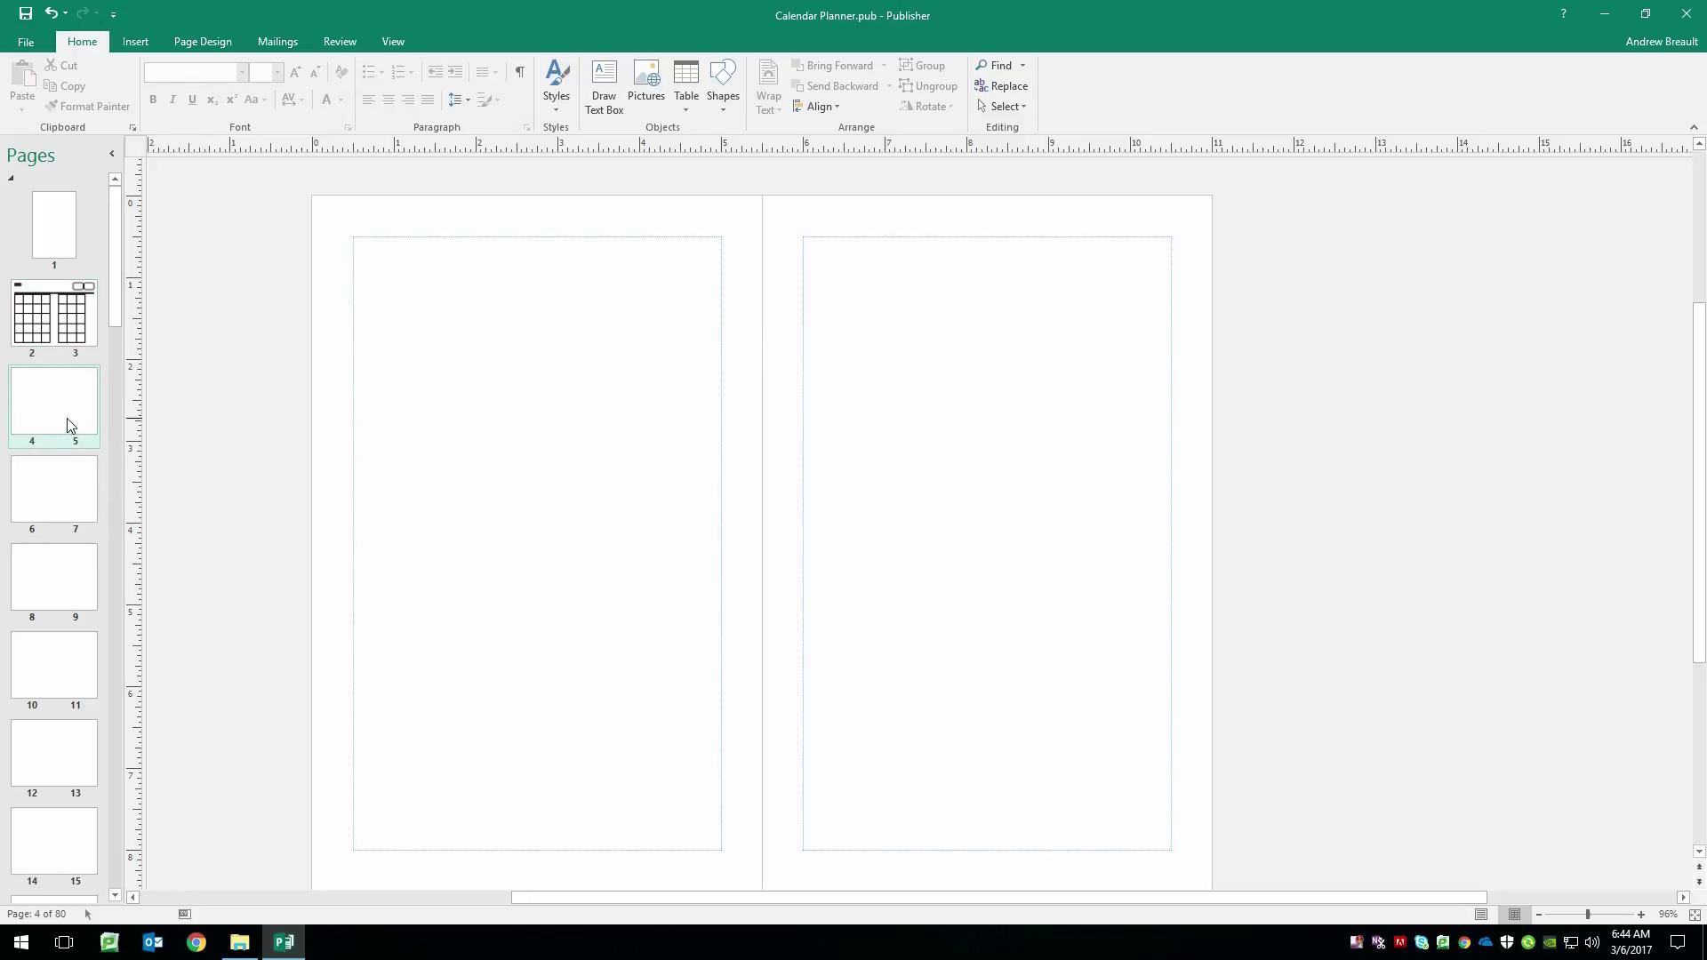
right_click(60, 409)
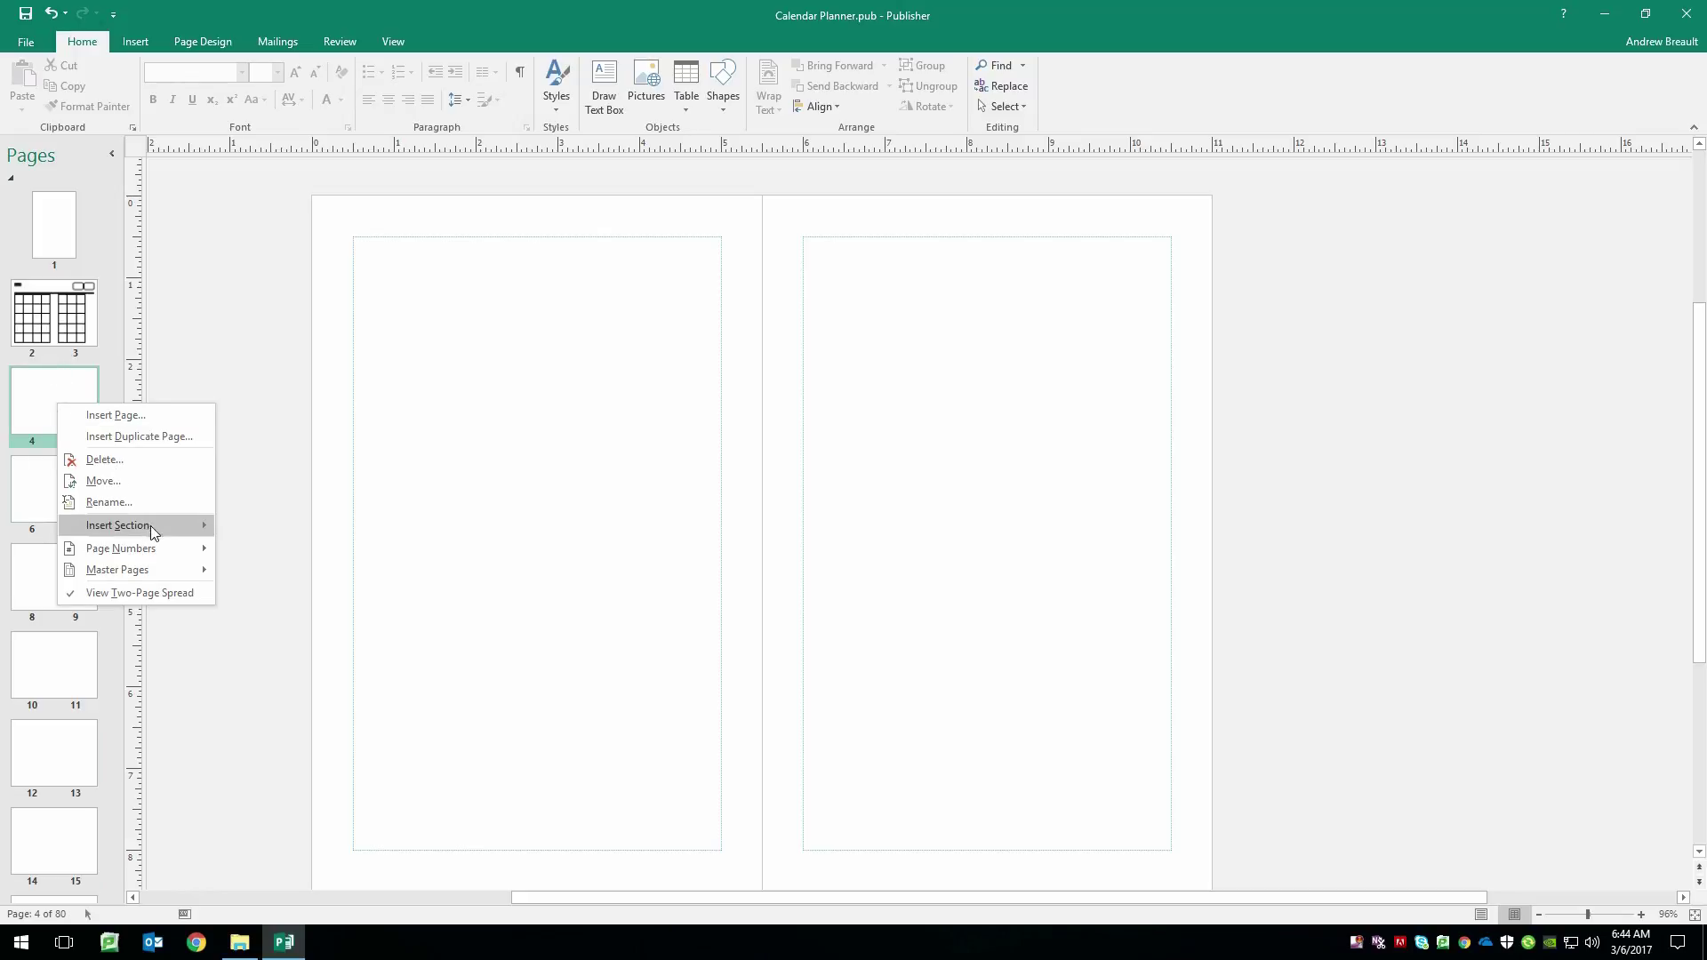
mouse_move(163, 569)
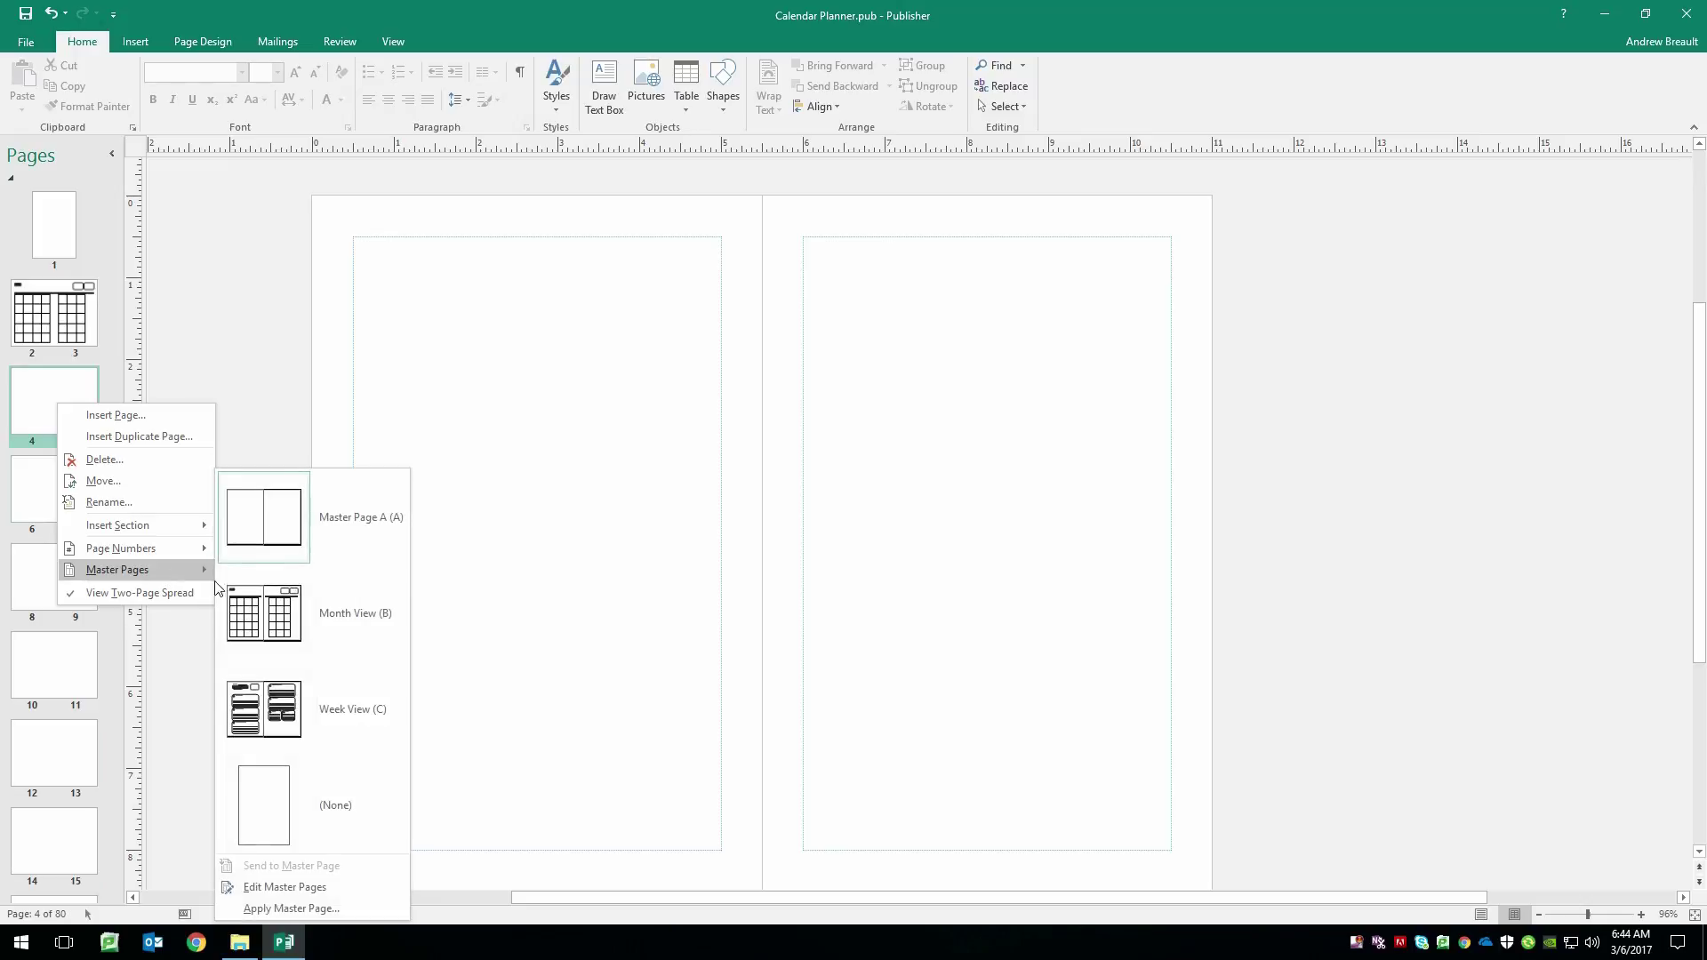
left_click(276, 726)
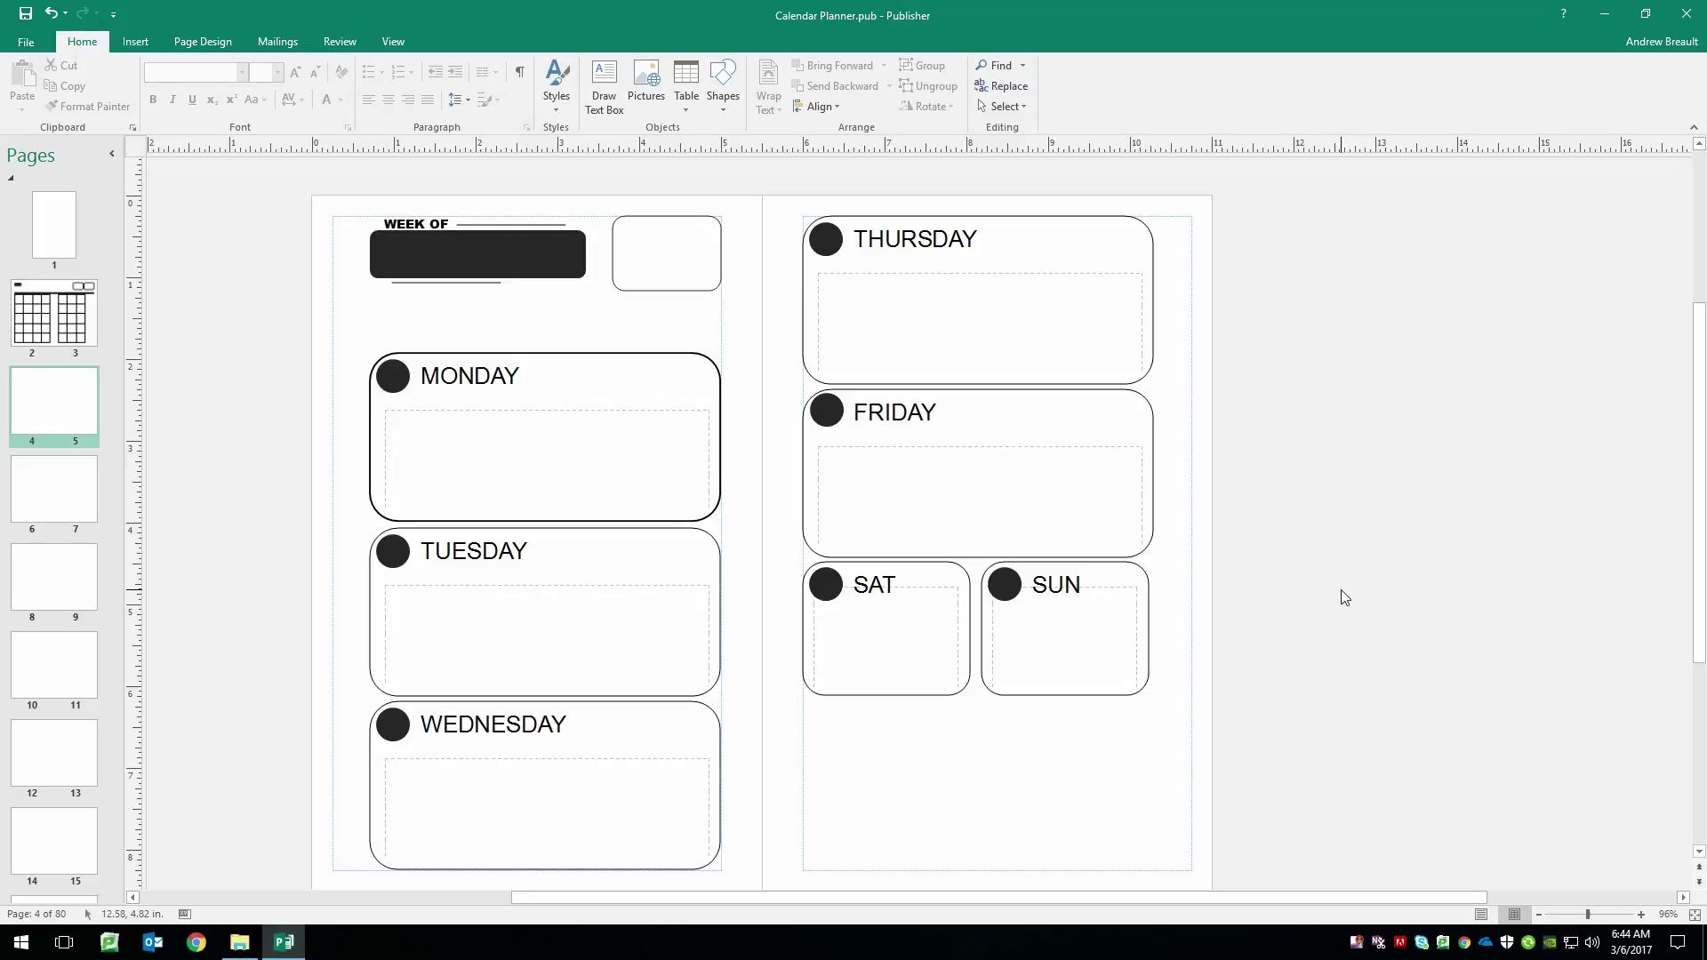